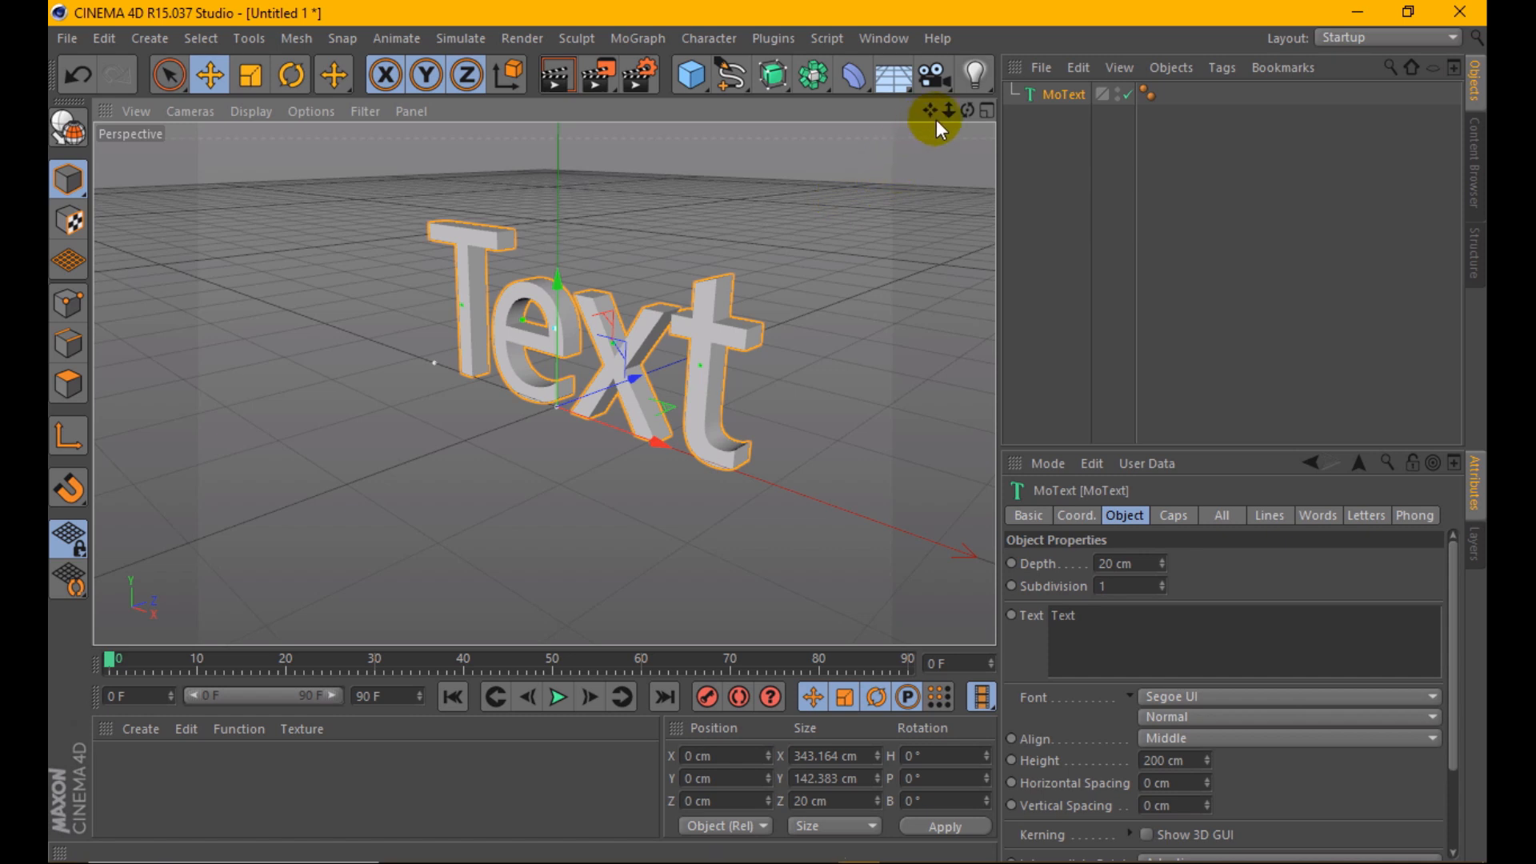
- Change the MoText object's text to TOKYO and its font to Arial Black
drag(1081, 661, 991, 617)
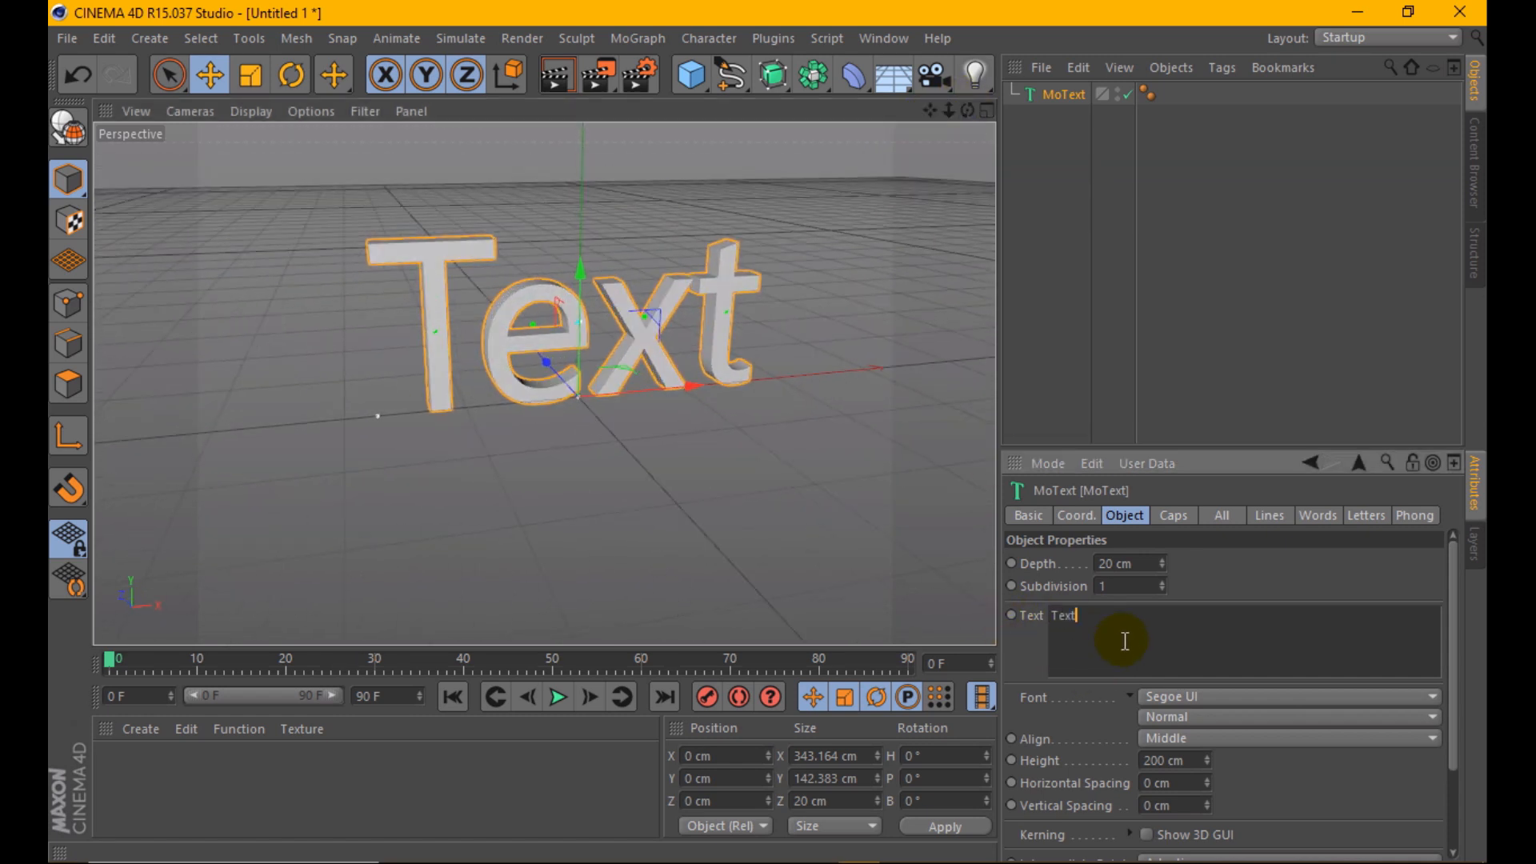
text(TOKYO)
click(1224, 587)
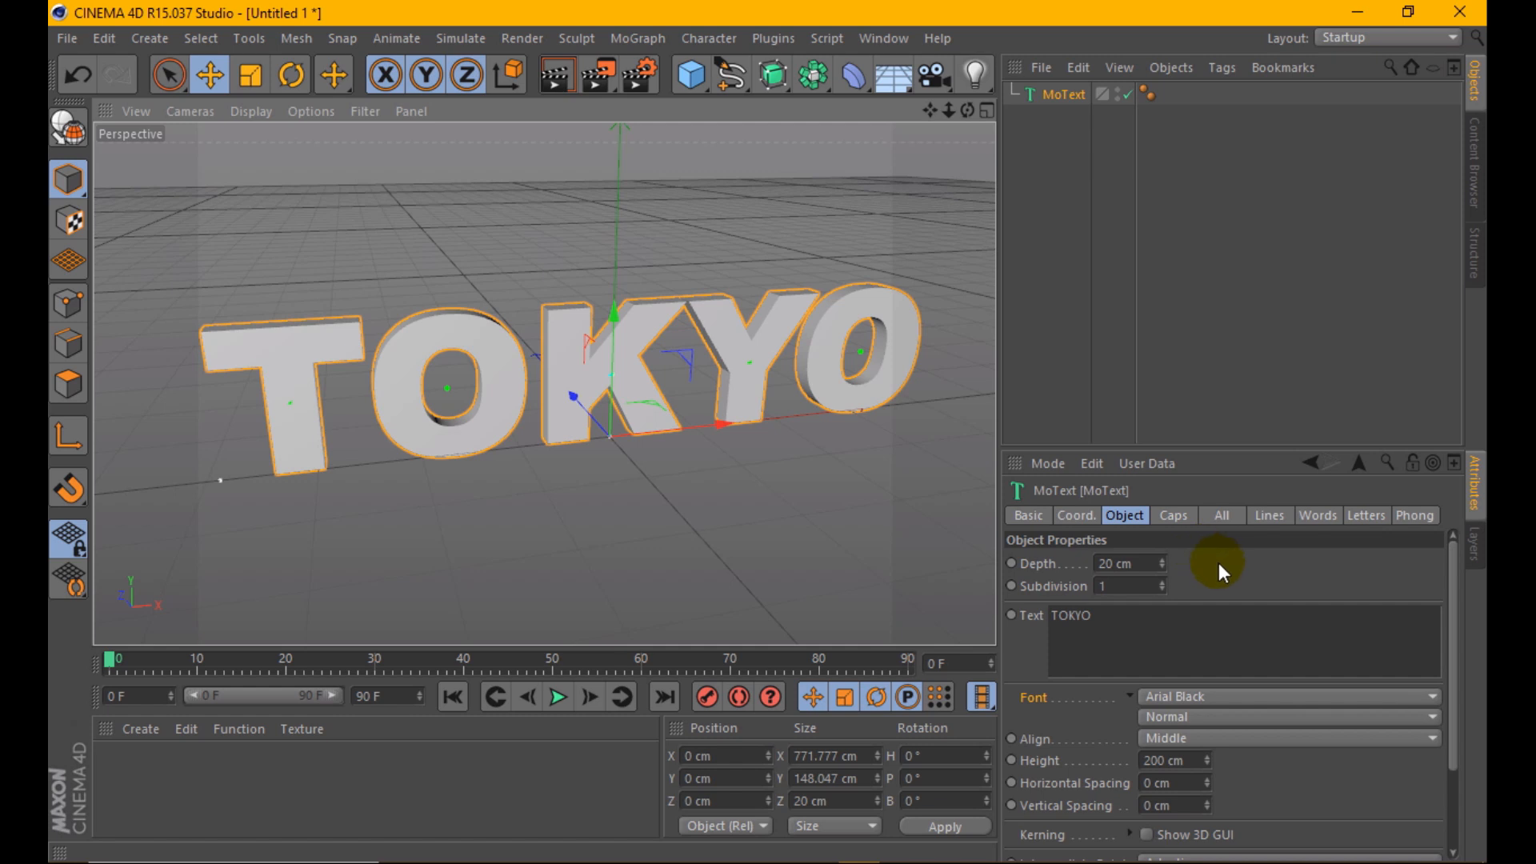
- Set the extrusion depth of the TOKYO text to 70 cm
click(1120, 564)
text(80)
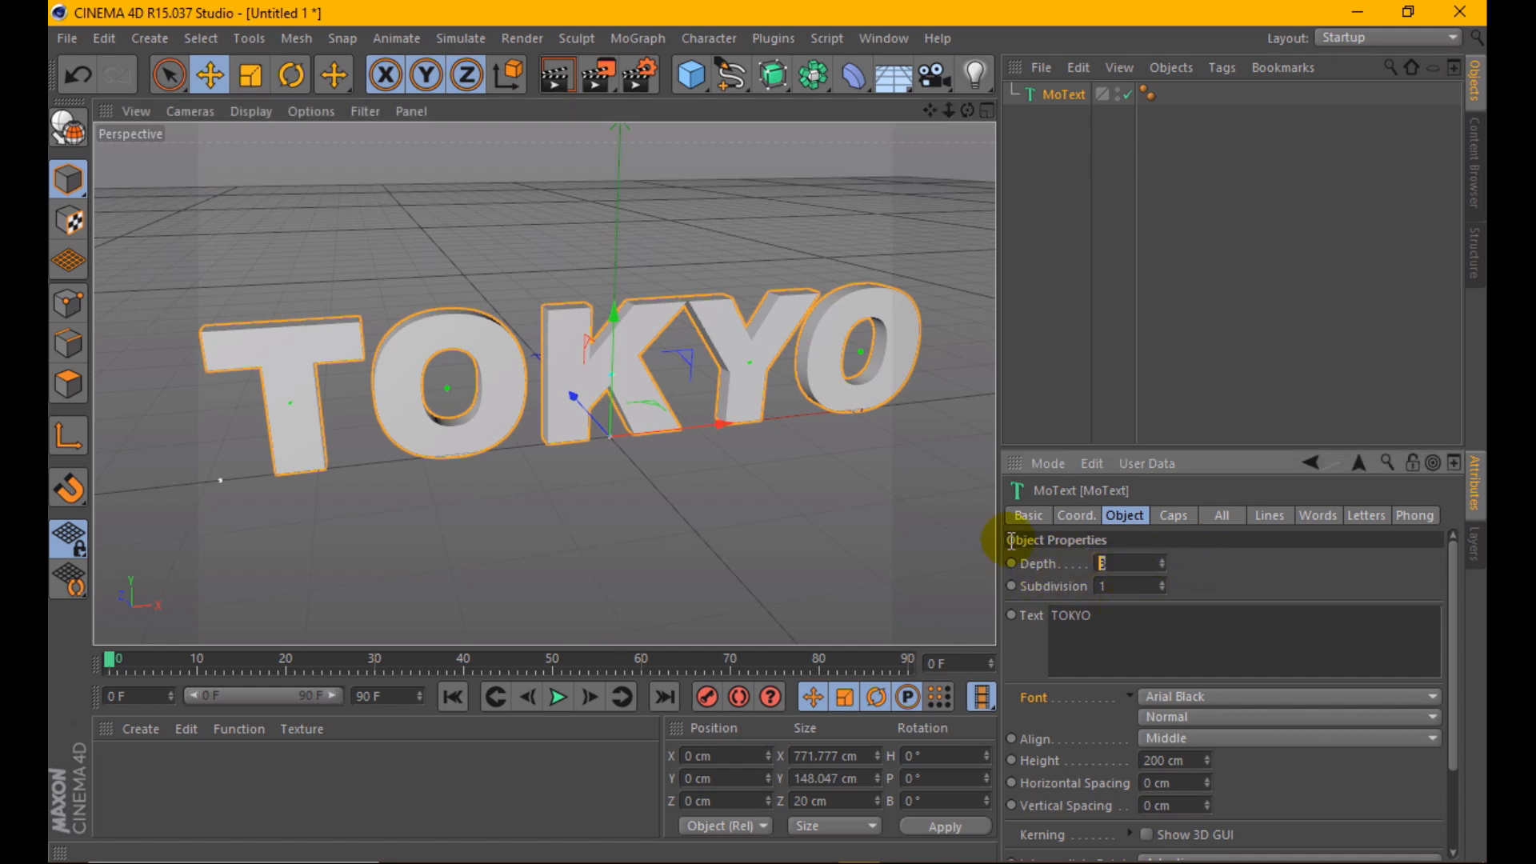
key(Return)
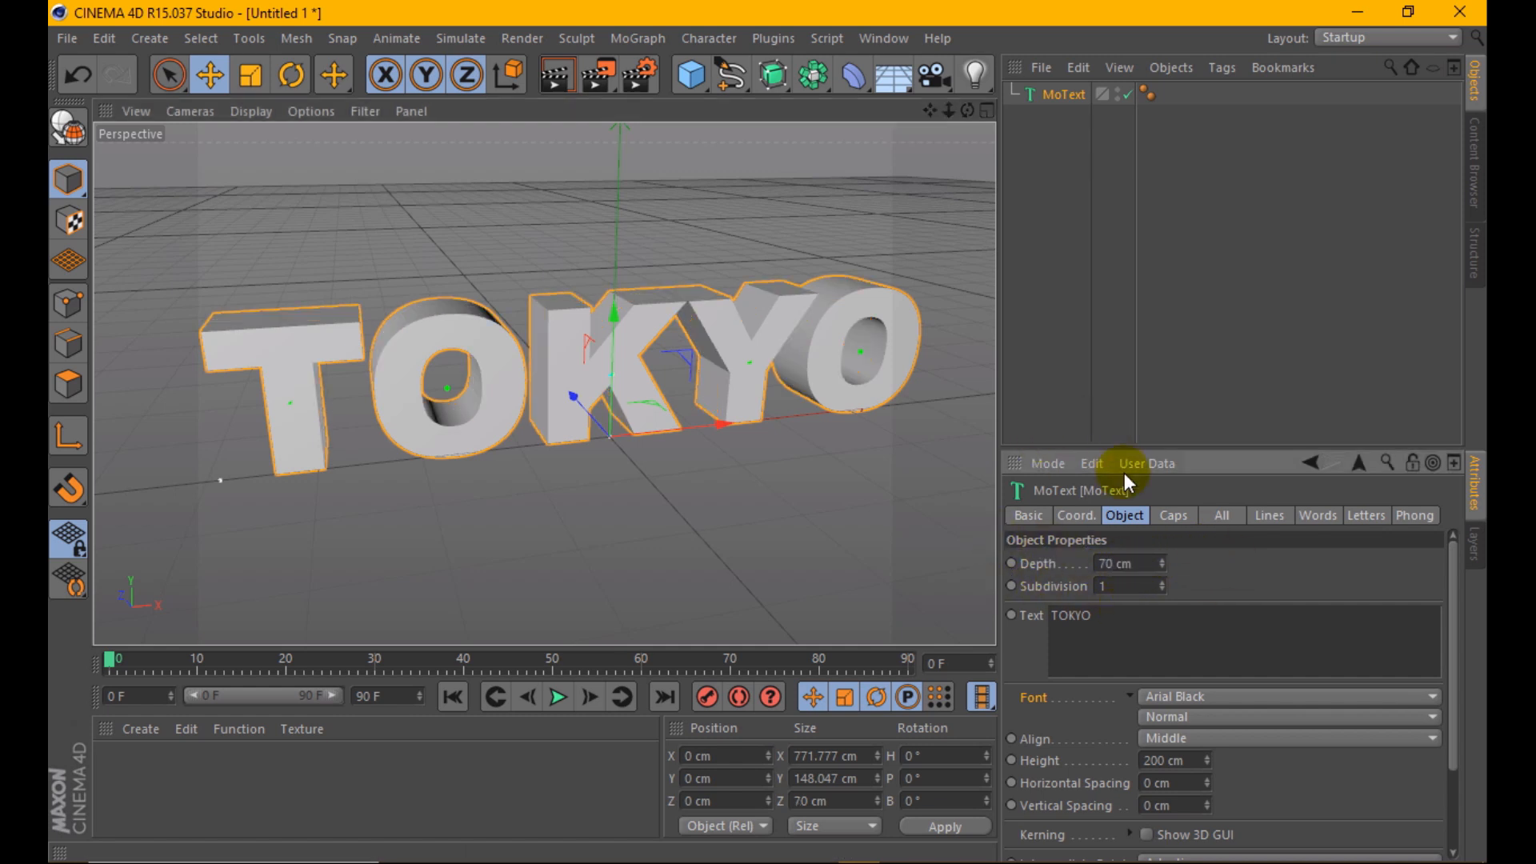
- Change both the start and end caps of the text to Fillet so the letters become hollow
click(1168, 515)
click(1170, 563)
click(1150, 632)
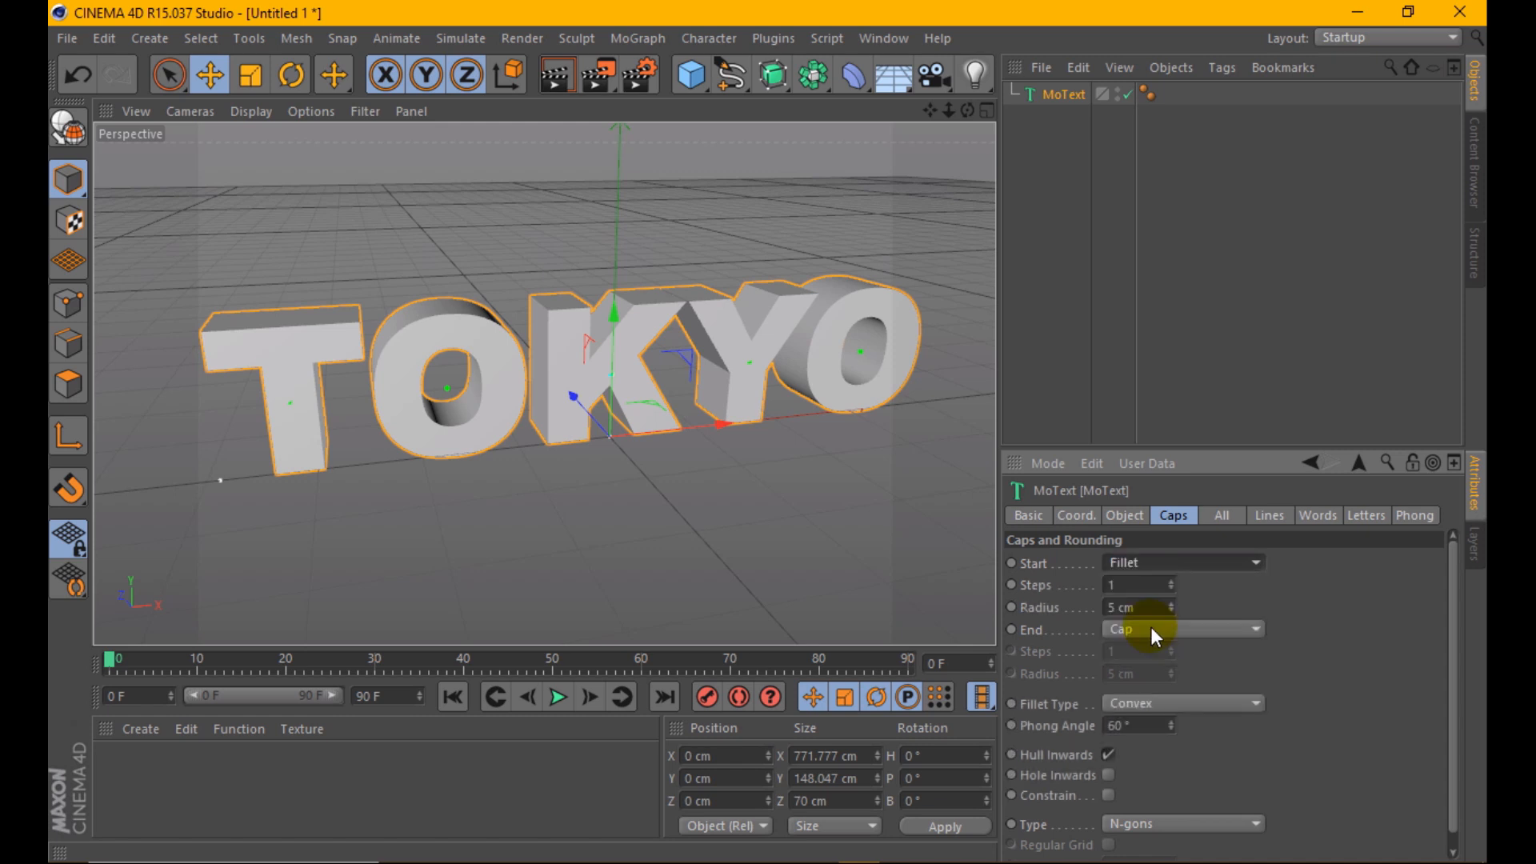
click(1168, 629)
click(1152, 696)
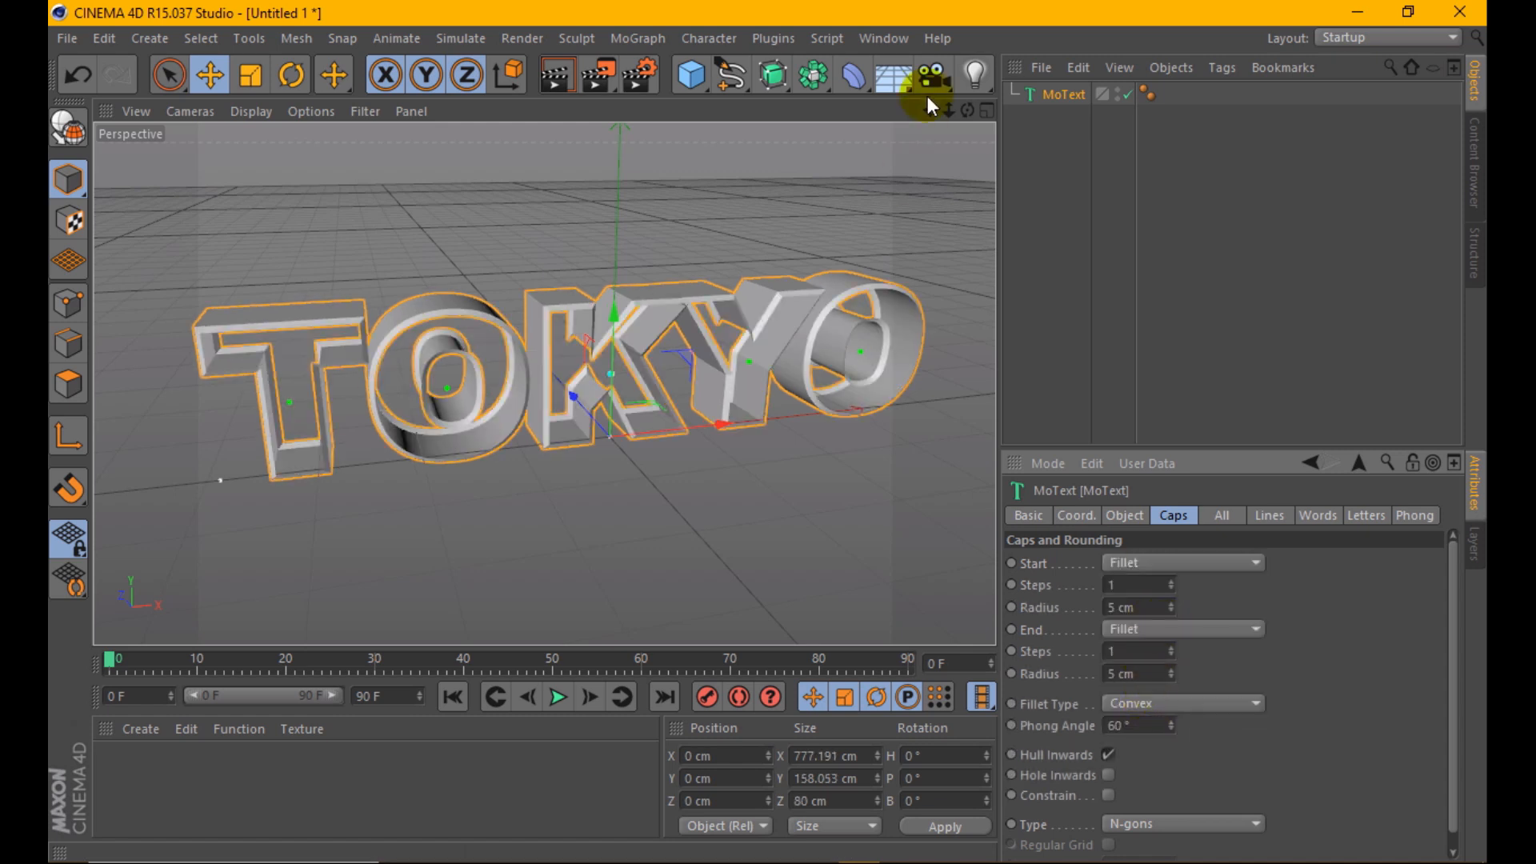
- Set the start and end fillets of the text to 5 steps with a 5 cm radius, and preview the render
drag(968, 110, 518, 326)
scroll(519, 326, up, 1)
click(1171, 612)
click(1170, 612)
click(1173, 678)
click(1172, 678)
click(1172, 582)
click(1171, 581)
click(1172, 648)
click(1172, 648)
click(1172, 648)
click(1172, 670)
click(1173, 670)
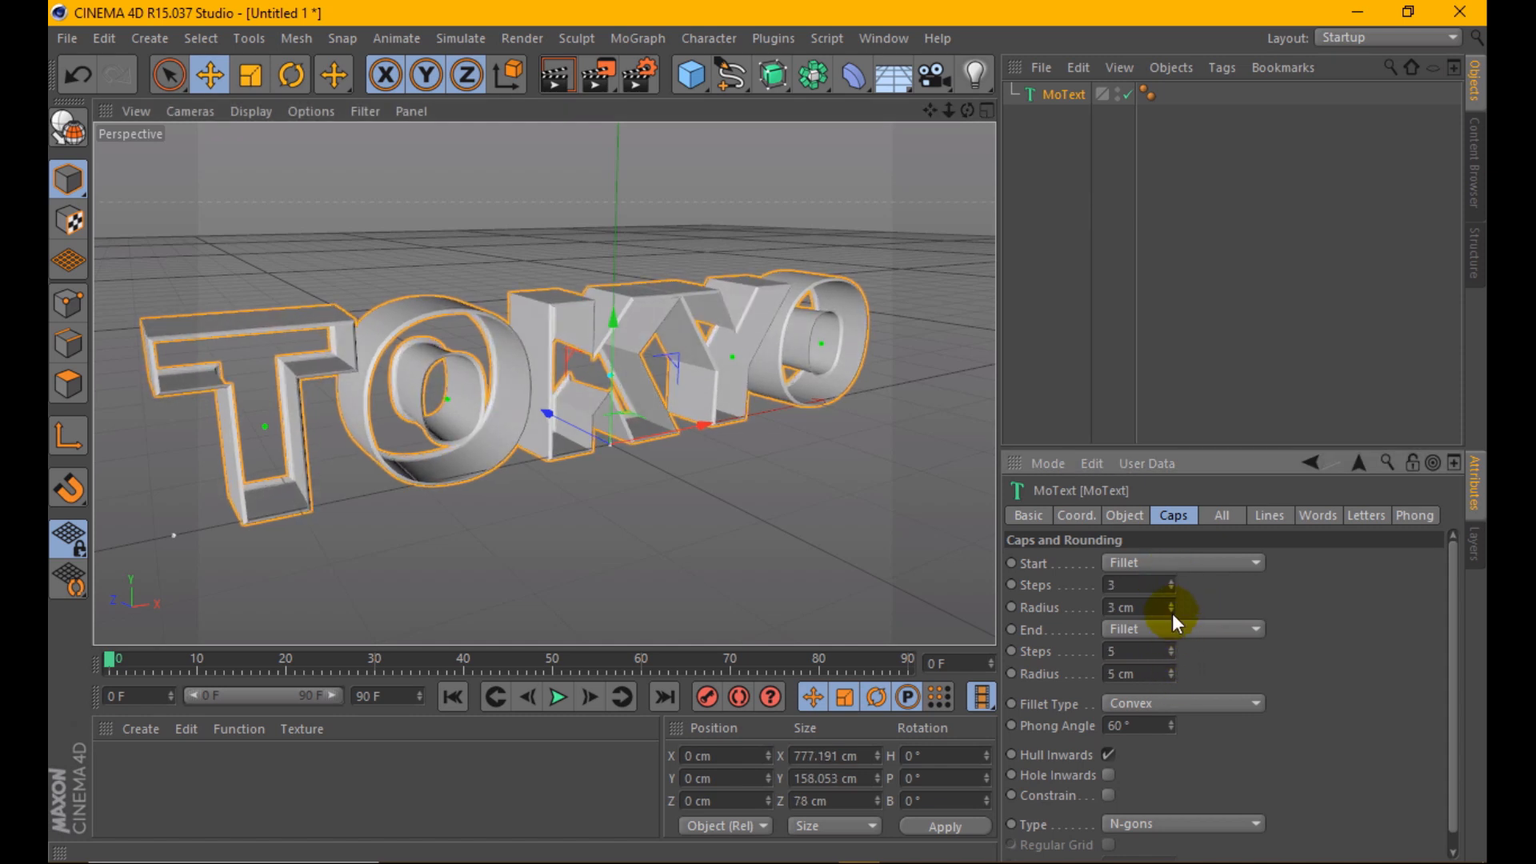
click(1173, 583)
click(1172, 606)
click(1172, 606)
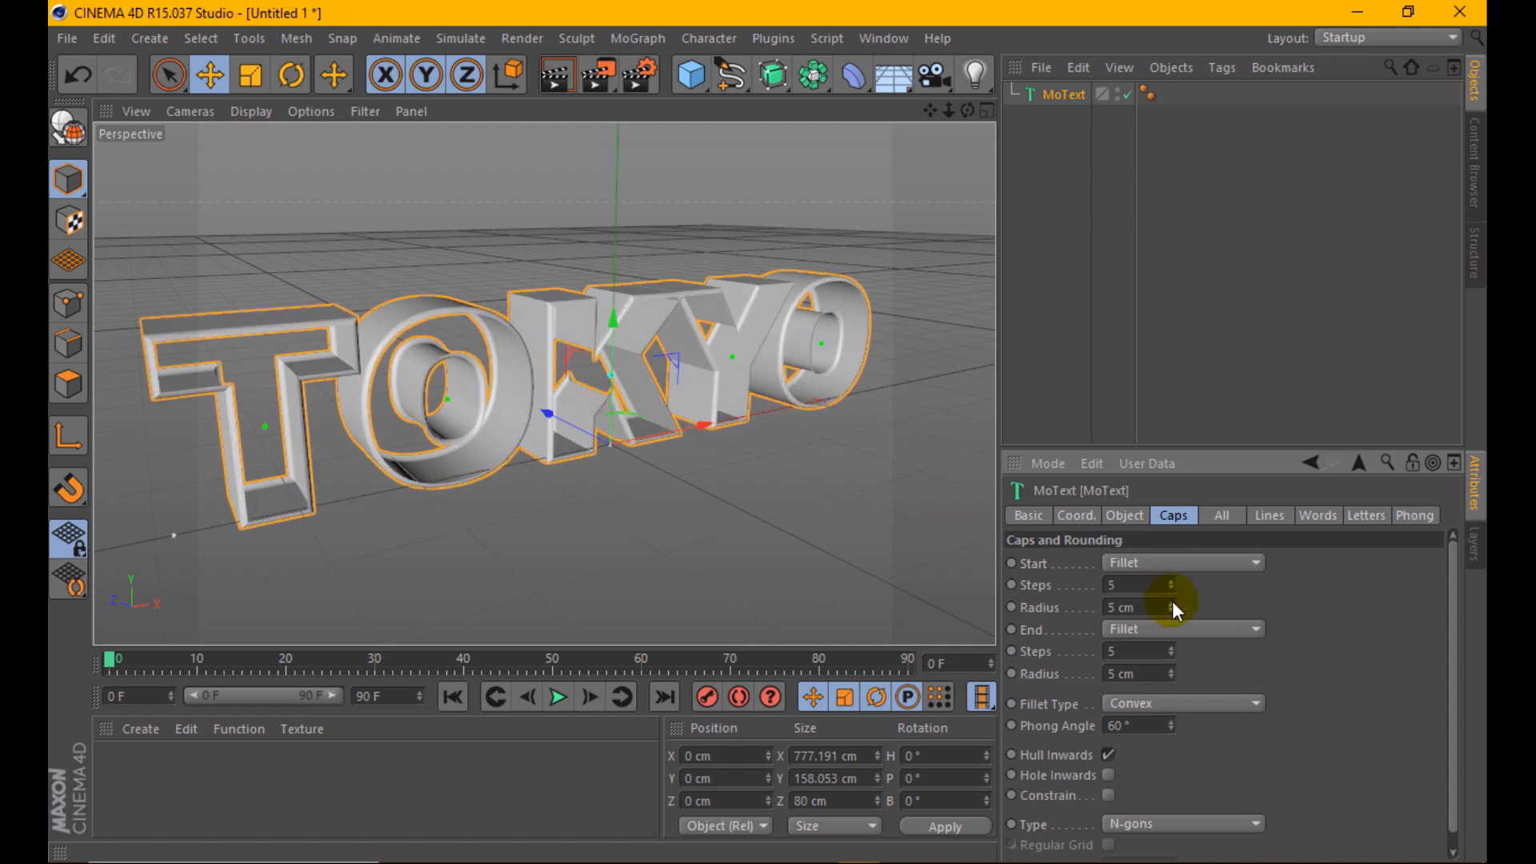
click(548, 75)
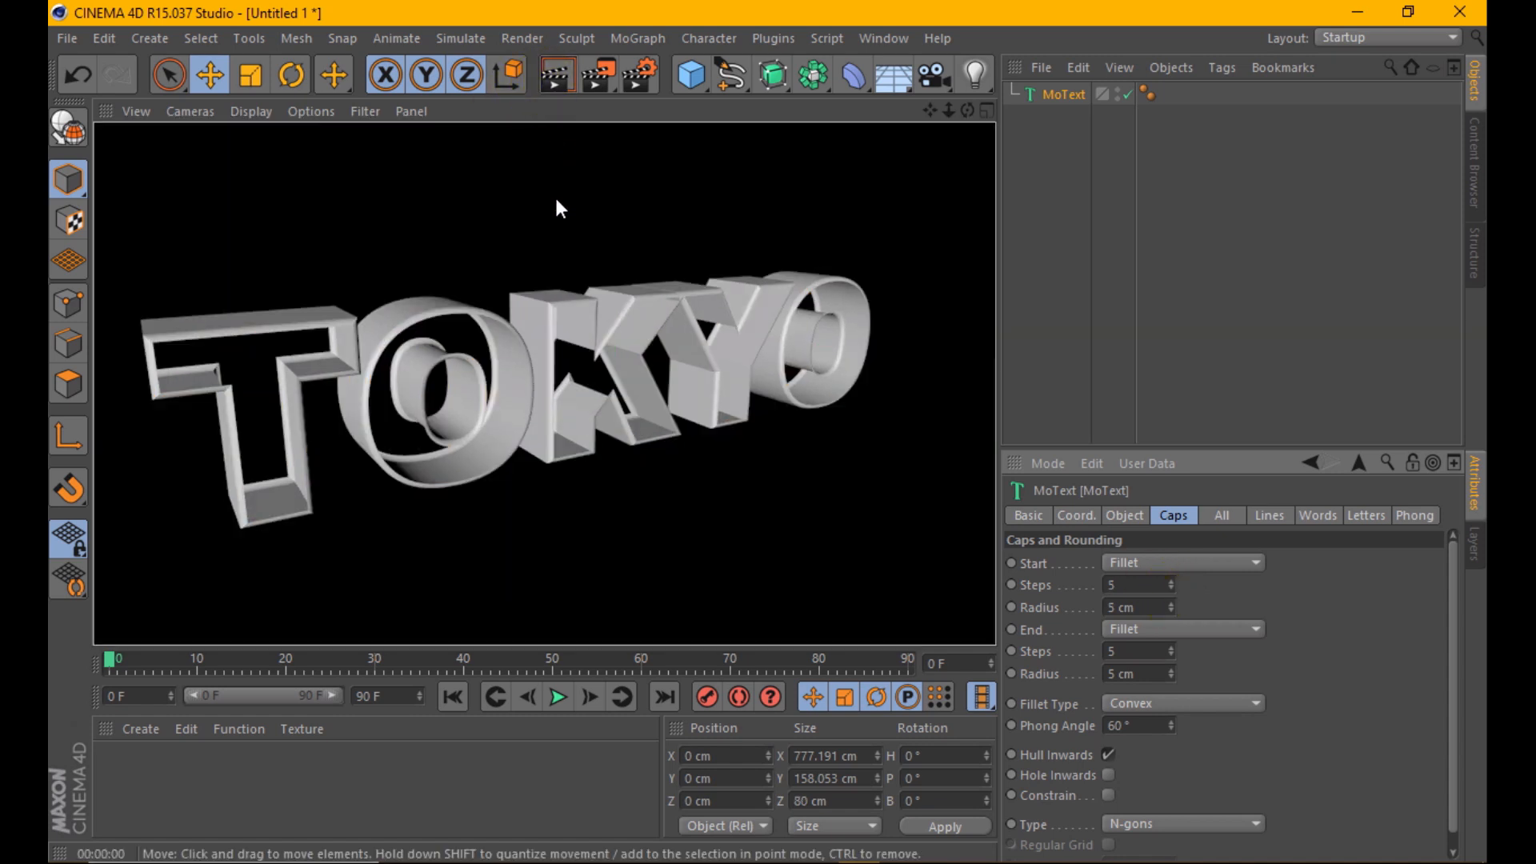
scroll(563, 235, down, 2)
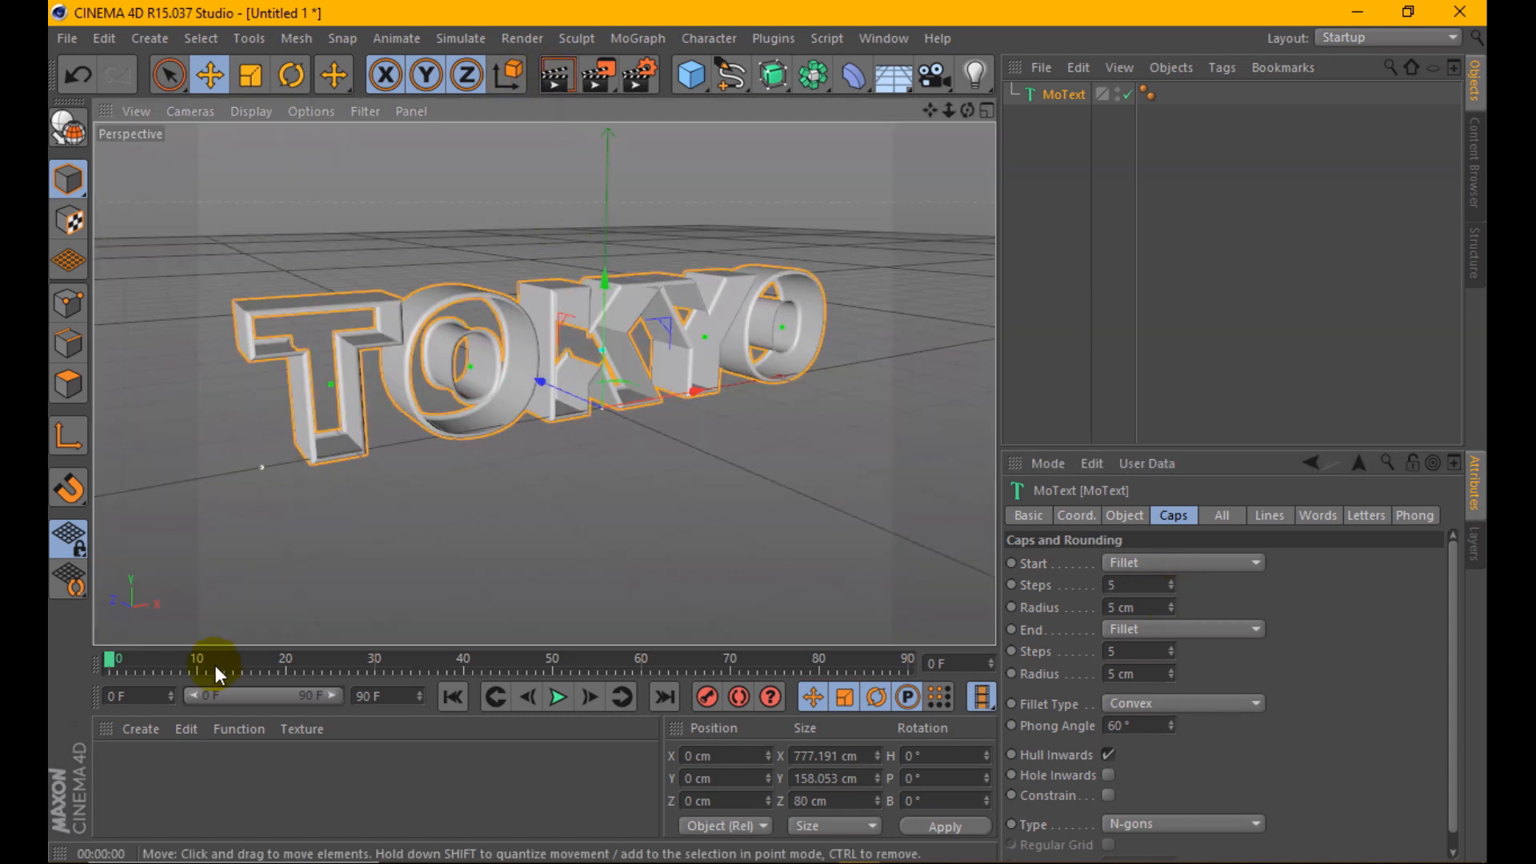
- Create a new material and enable its Luminance channel alongside Color, leaving Transparency off
click(136, 726)
click(184, 535)
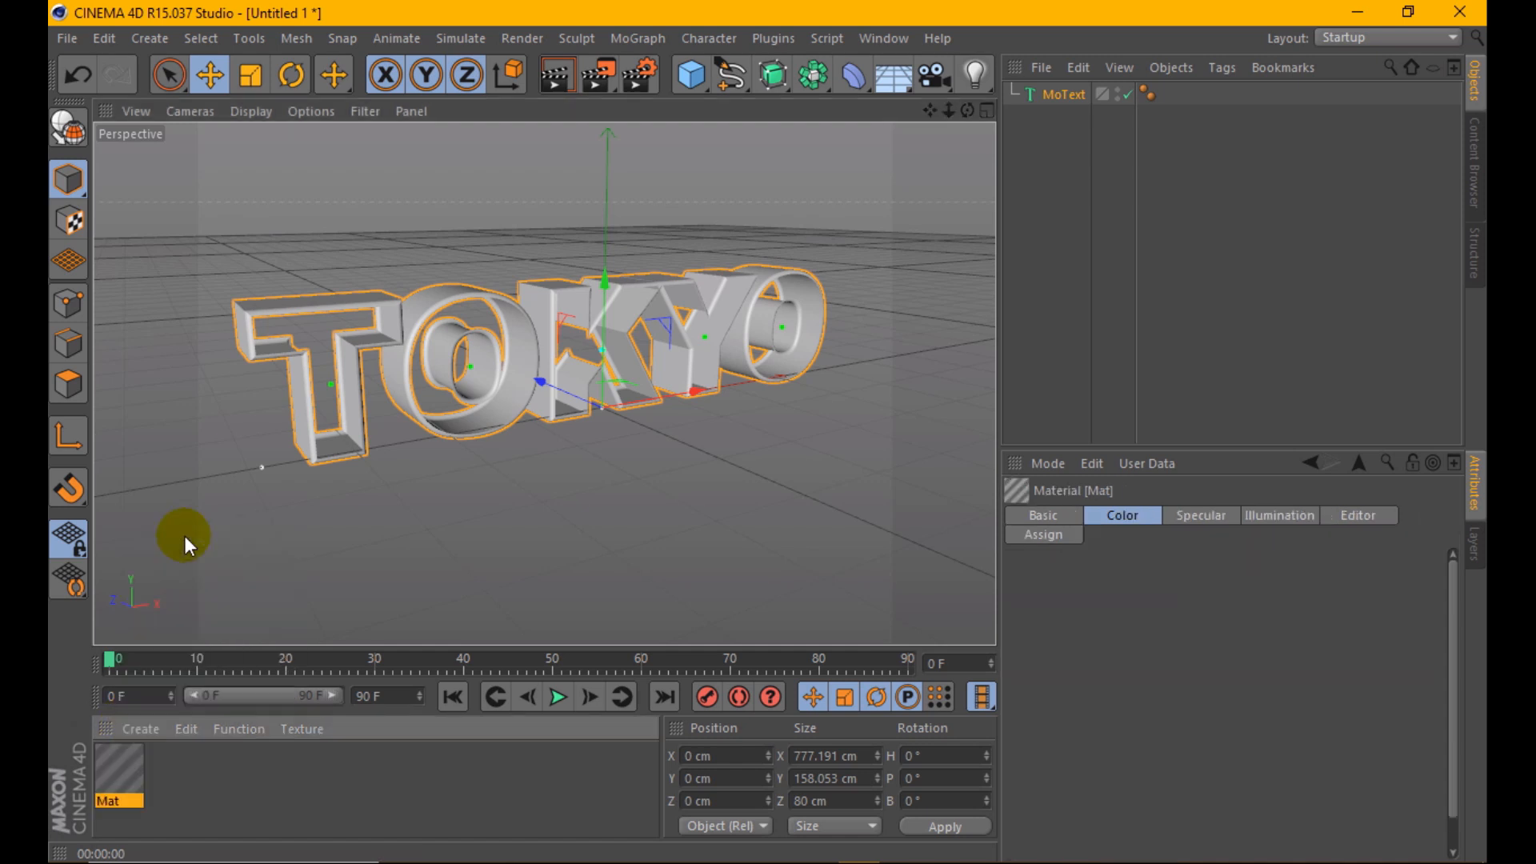
double_click(139, 751)
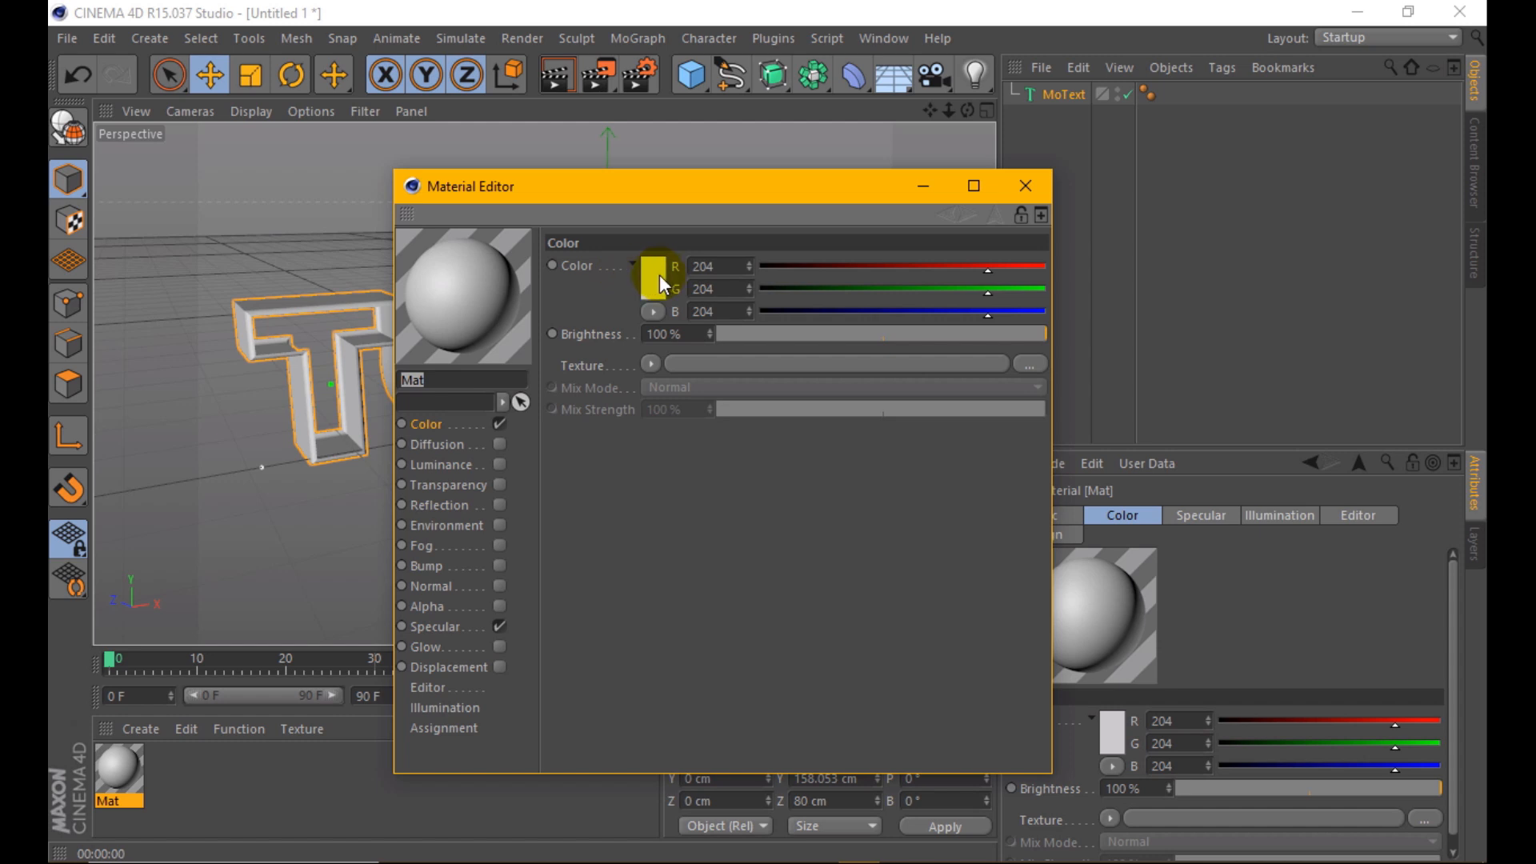
click(499, 424)
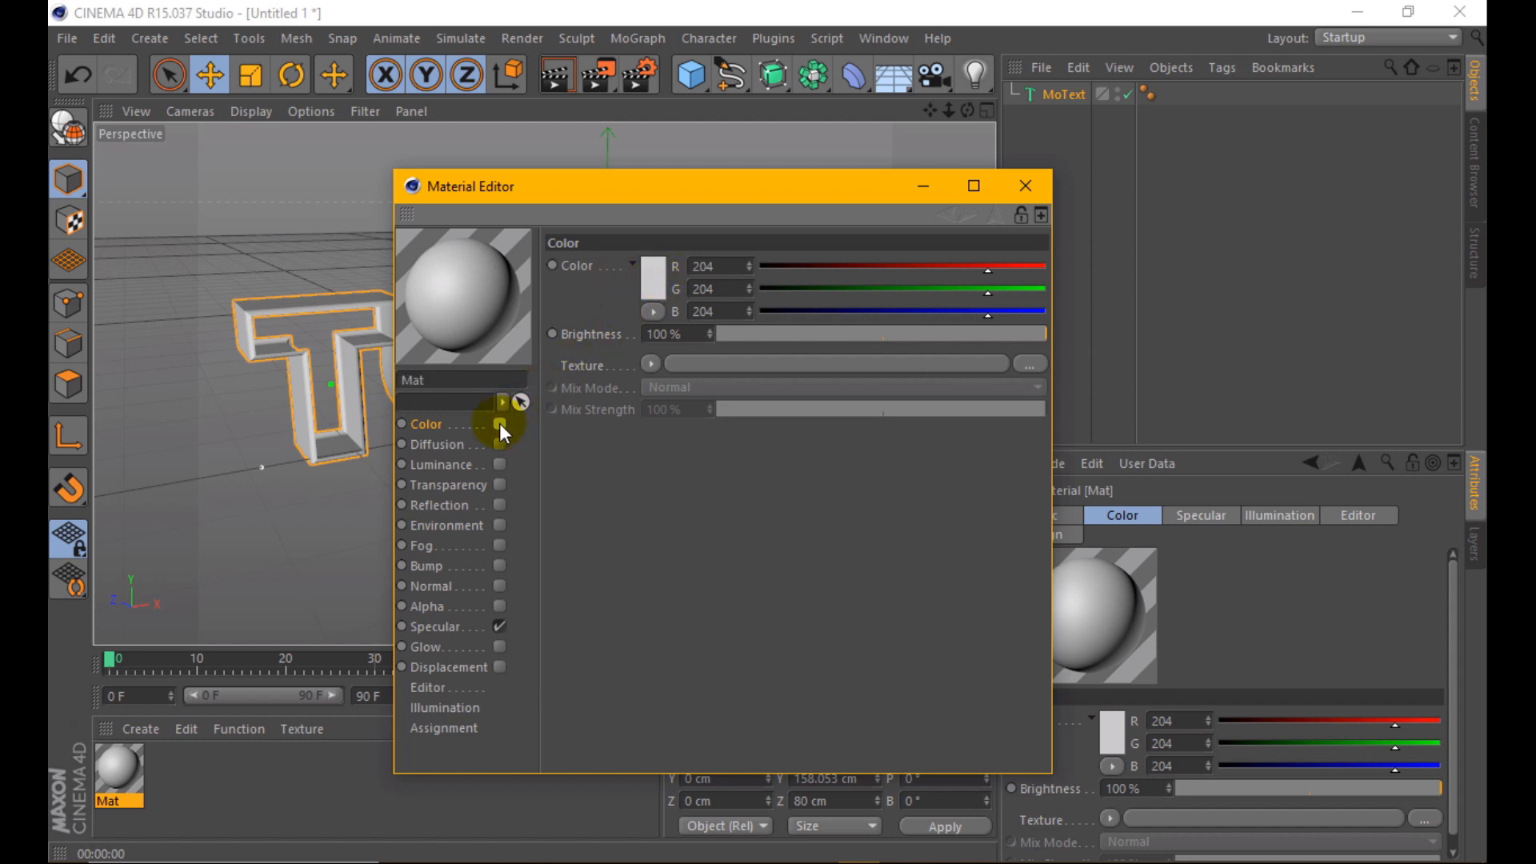
click(498, 484)
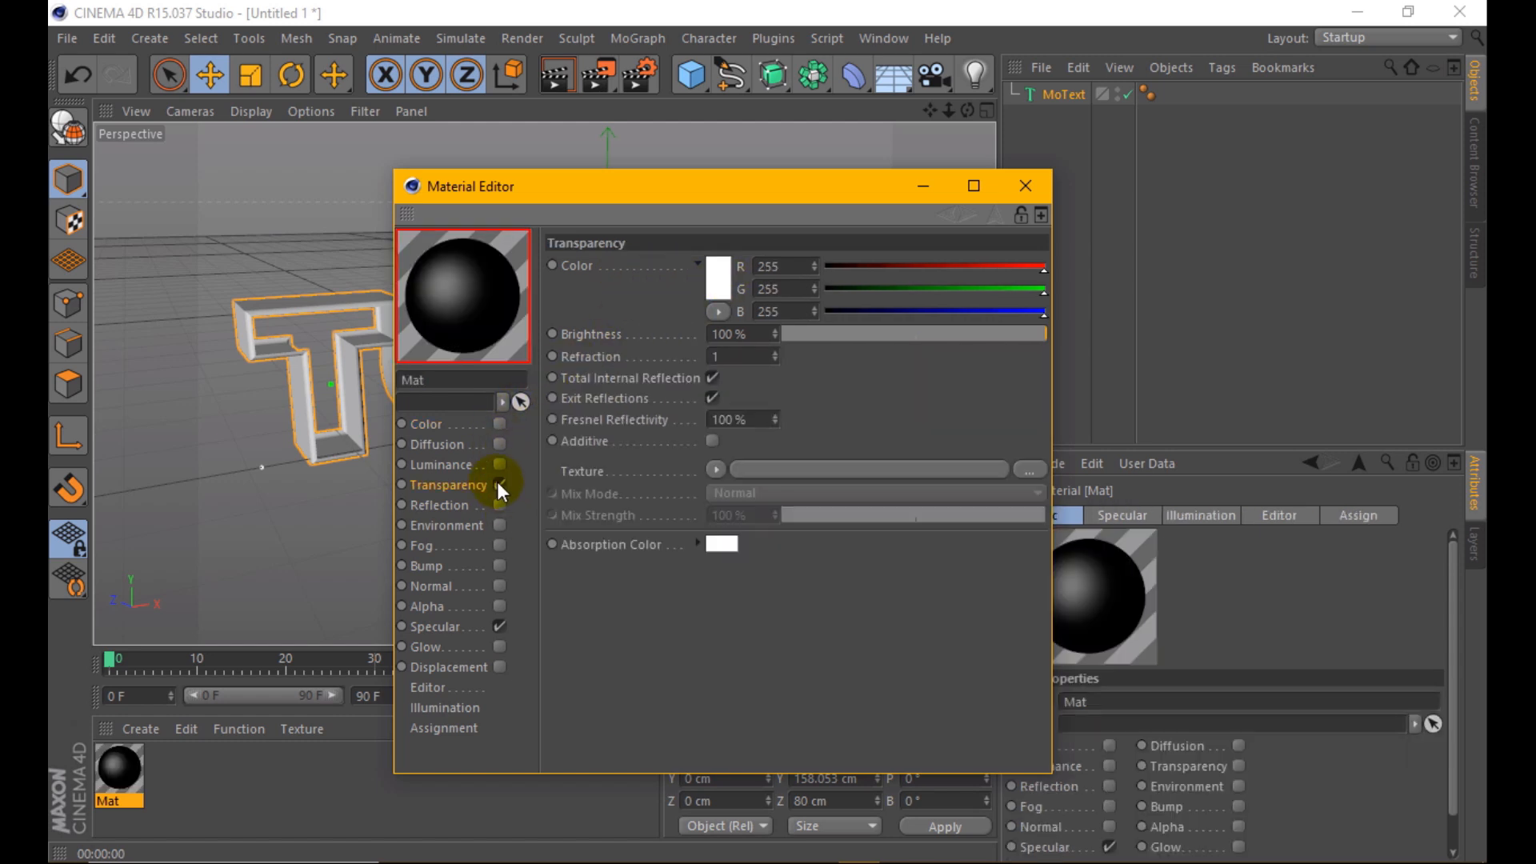
click(500, 485)
click(499, 464)
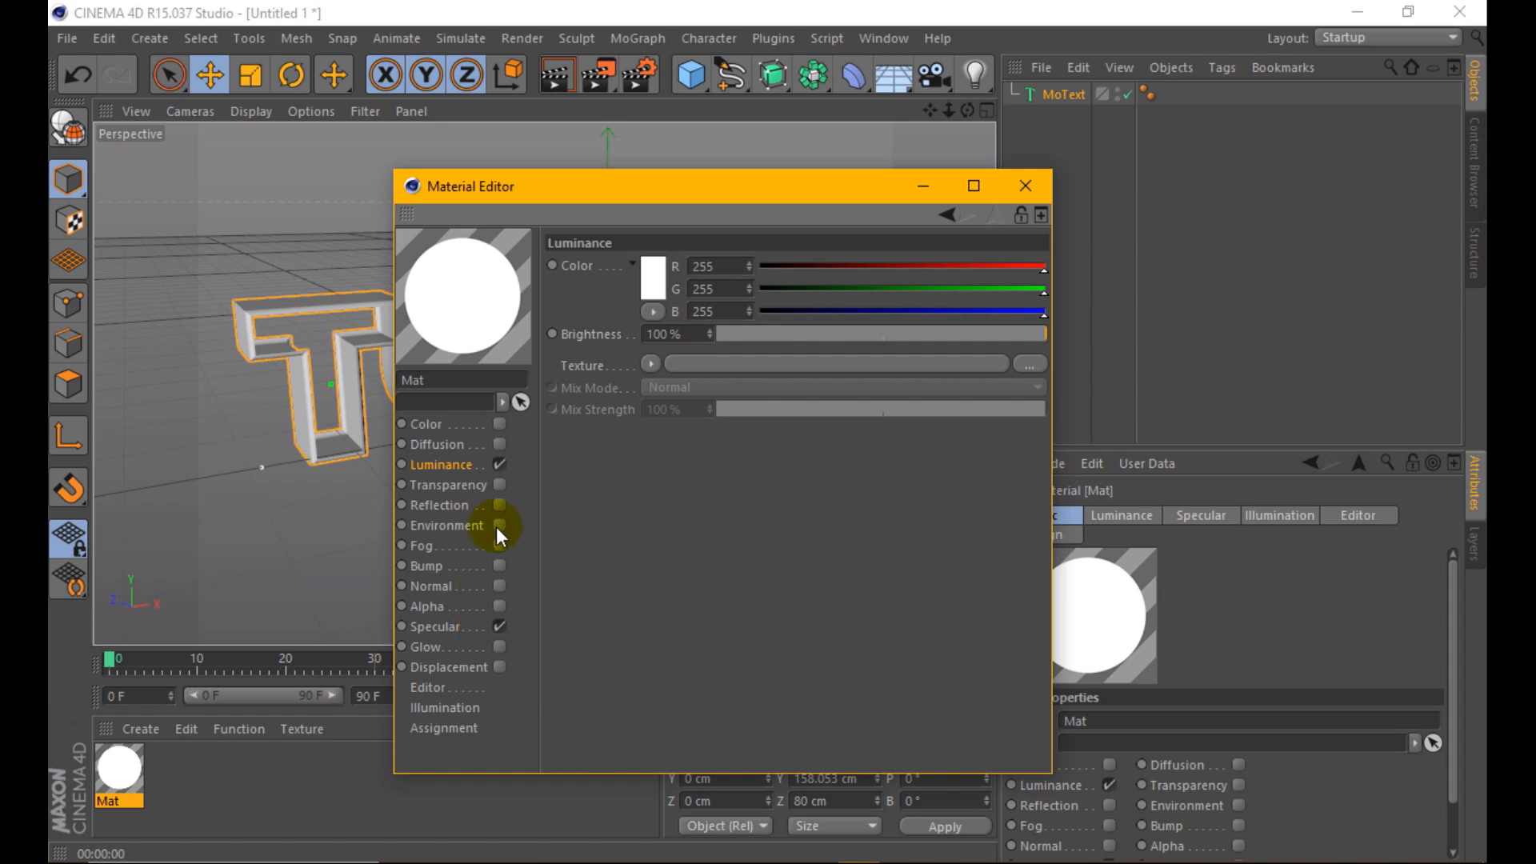
click(500, 424)
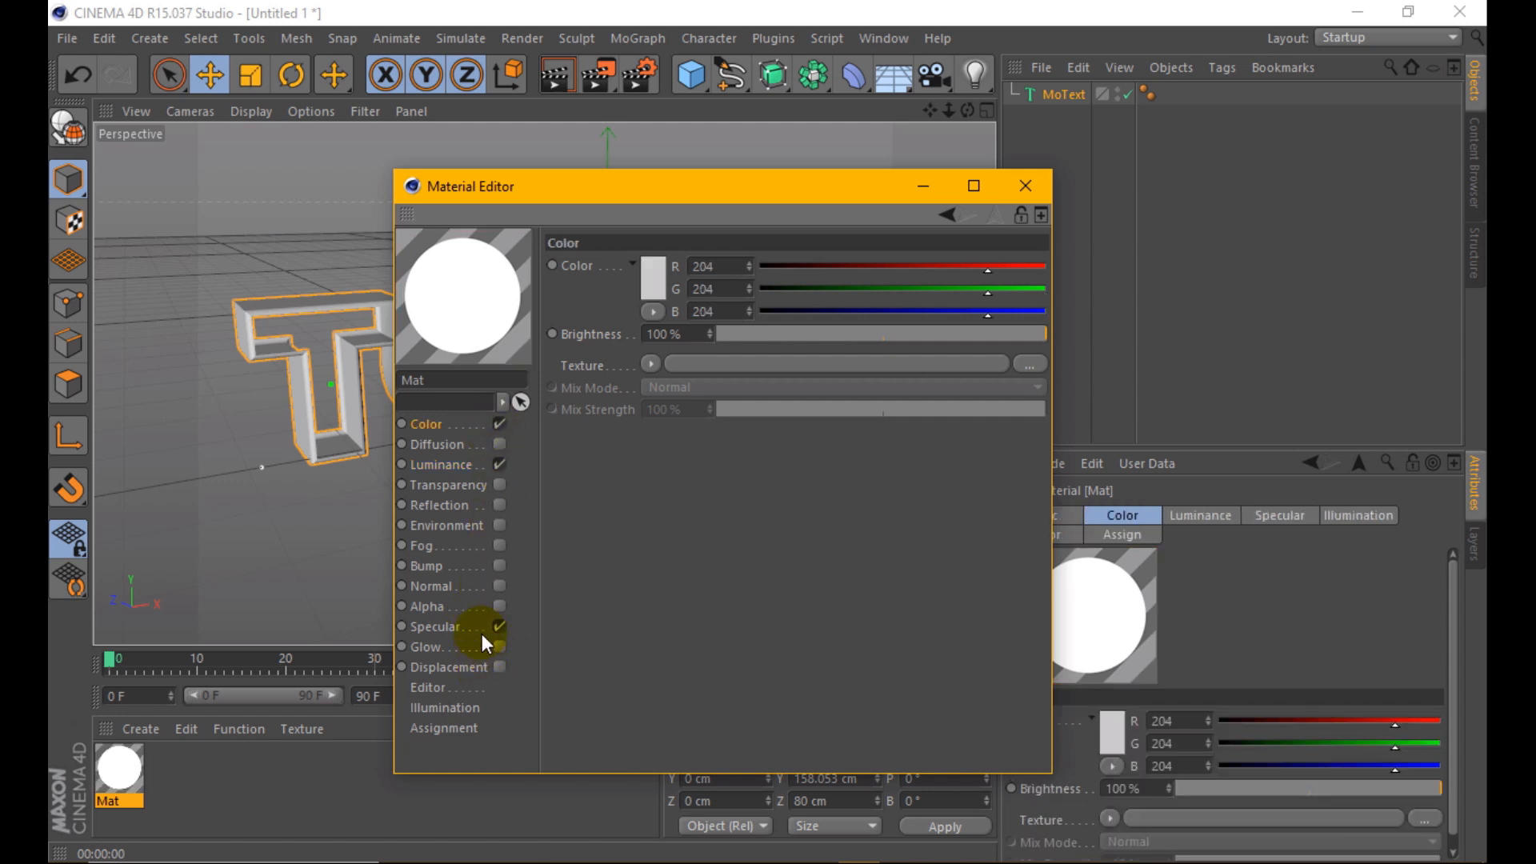
- Enable Glow on the material and set the glow color to orange, RGB 255, 106, 0
click(478, 626)
click(499, 646)
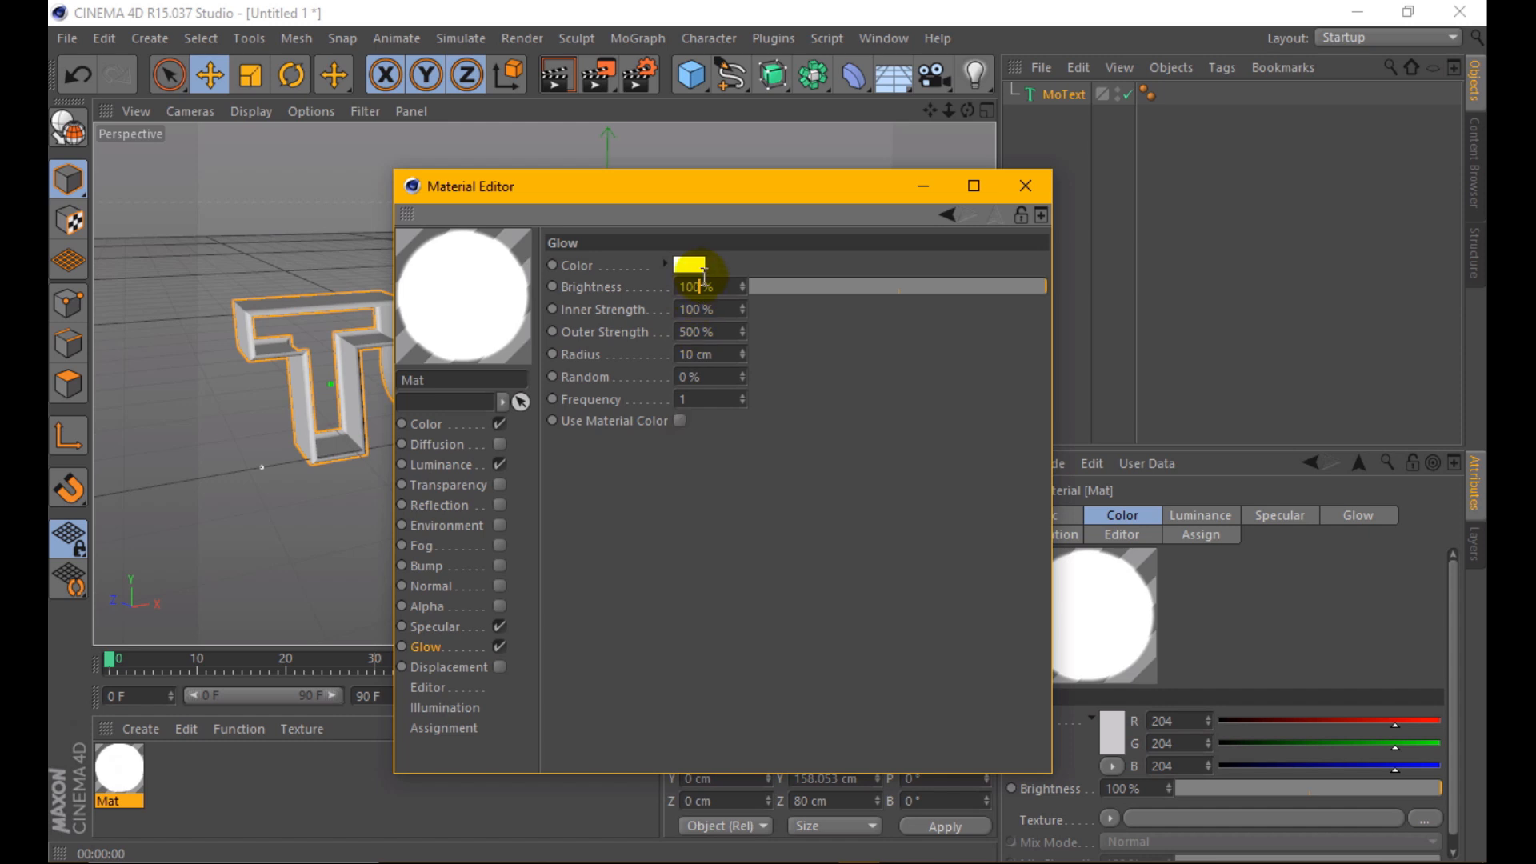
click(690, 264)
drag(697, 187, 665, 182)
click(661, 183)
click(660, 374)
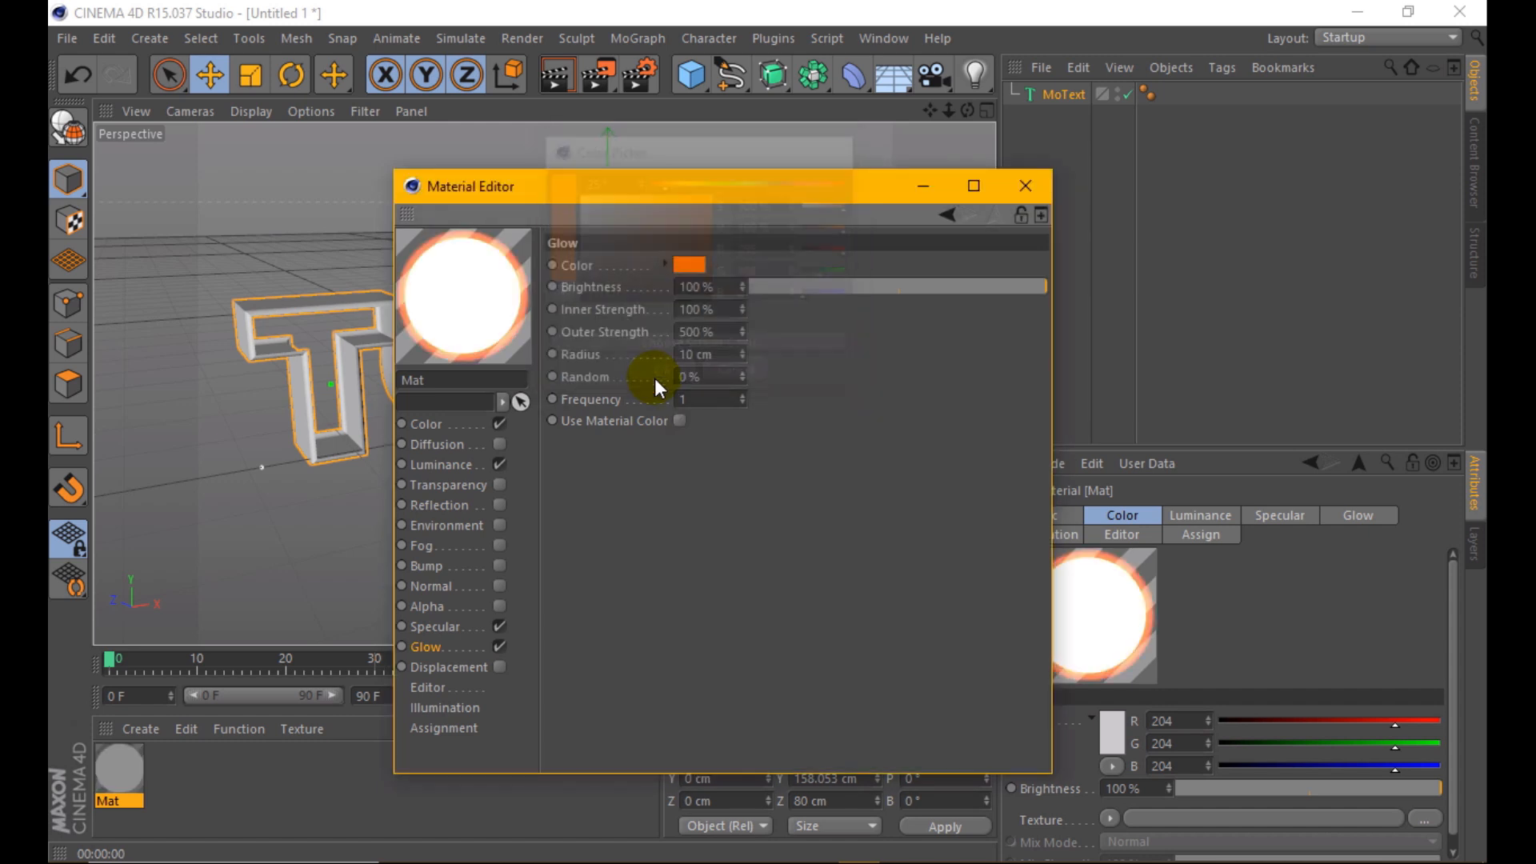
- Set the orange glow's outer strength to 100% and its radius to 5 cm, and close the material editor
click(696, 331)
text(100)
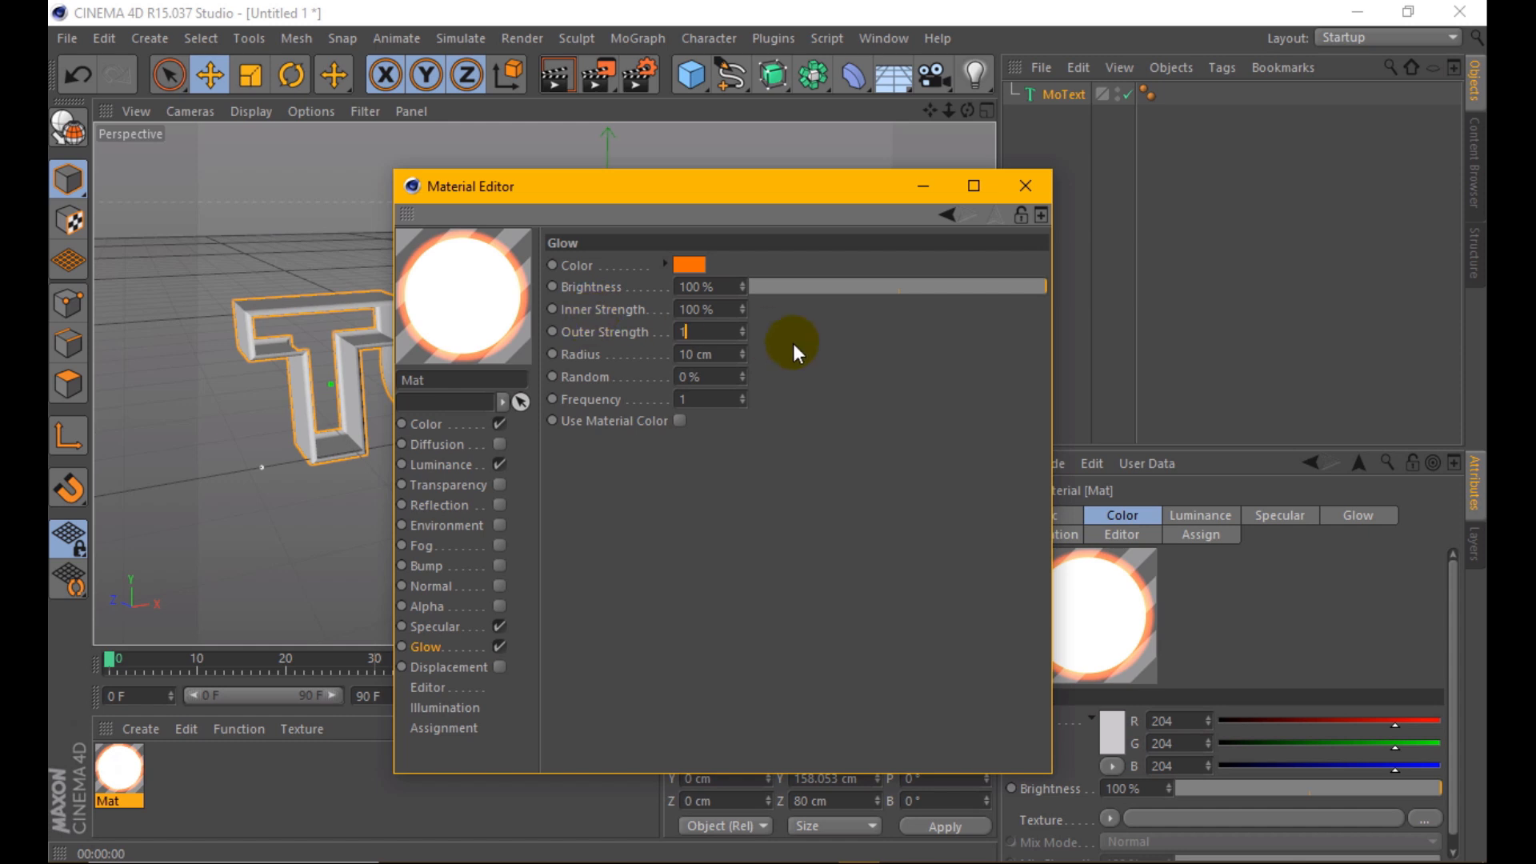
key(Return)
click(720, 354)
text(5)
key(Return)
click(1018, 184)
- Duplicate the orange glow material and change the copy's glow color to blue, RGB 0, 97, 255
drag(120, 768, 189, 748)
double_click(190, 747)
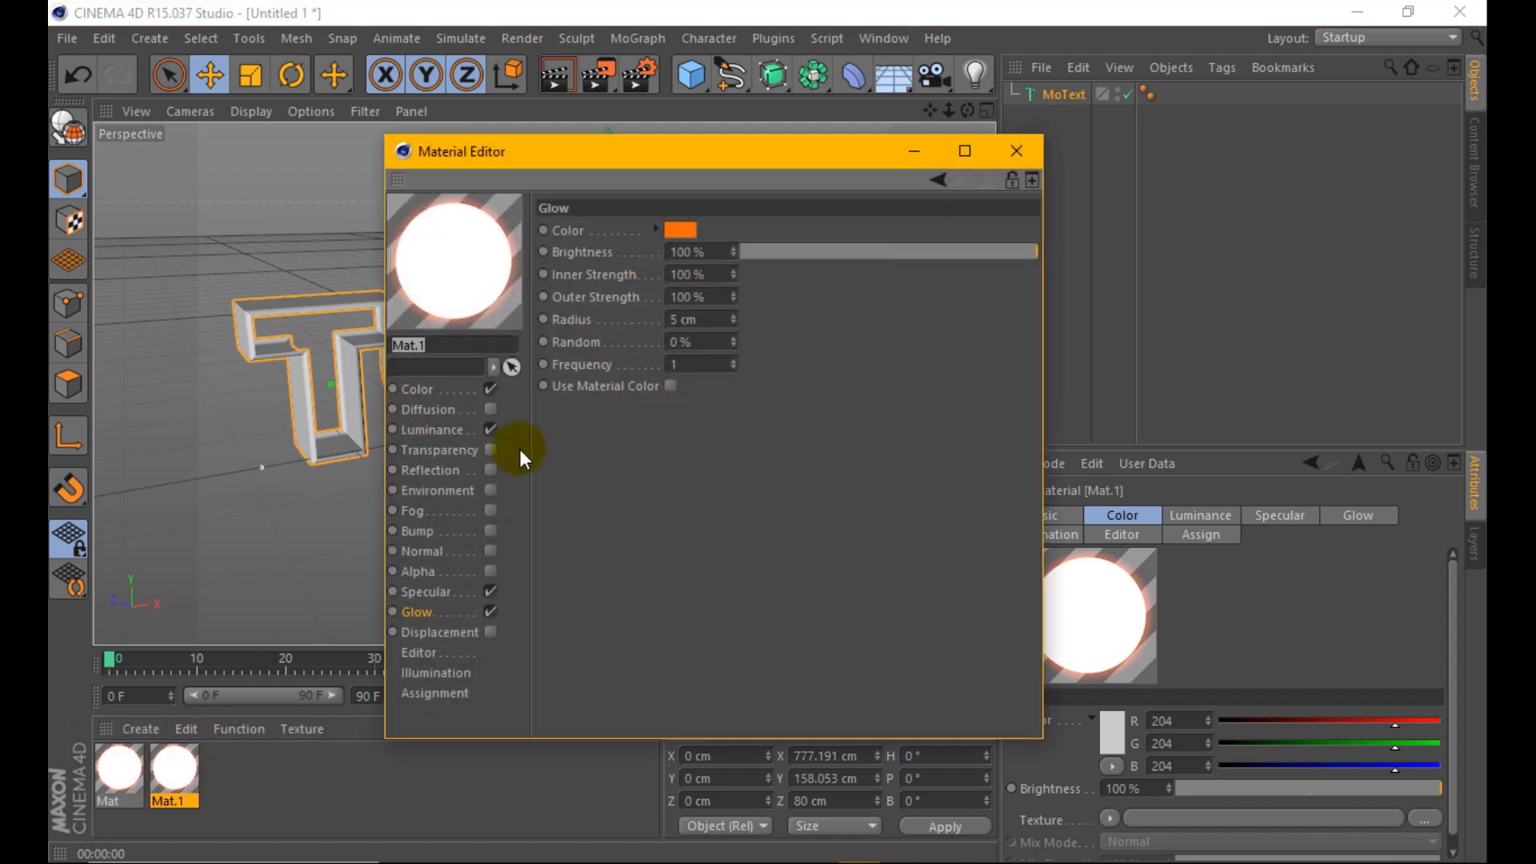
click(679, 226)
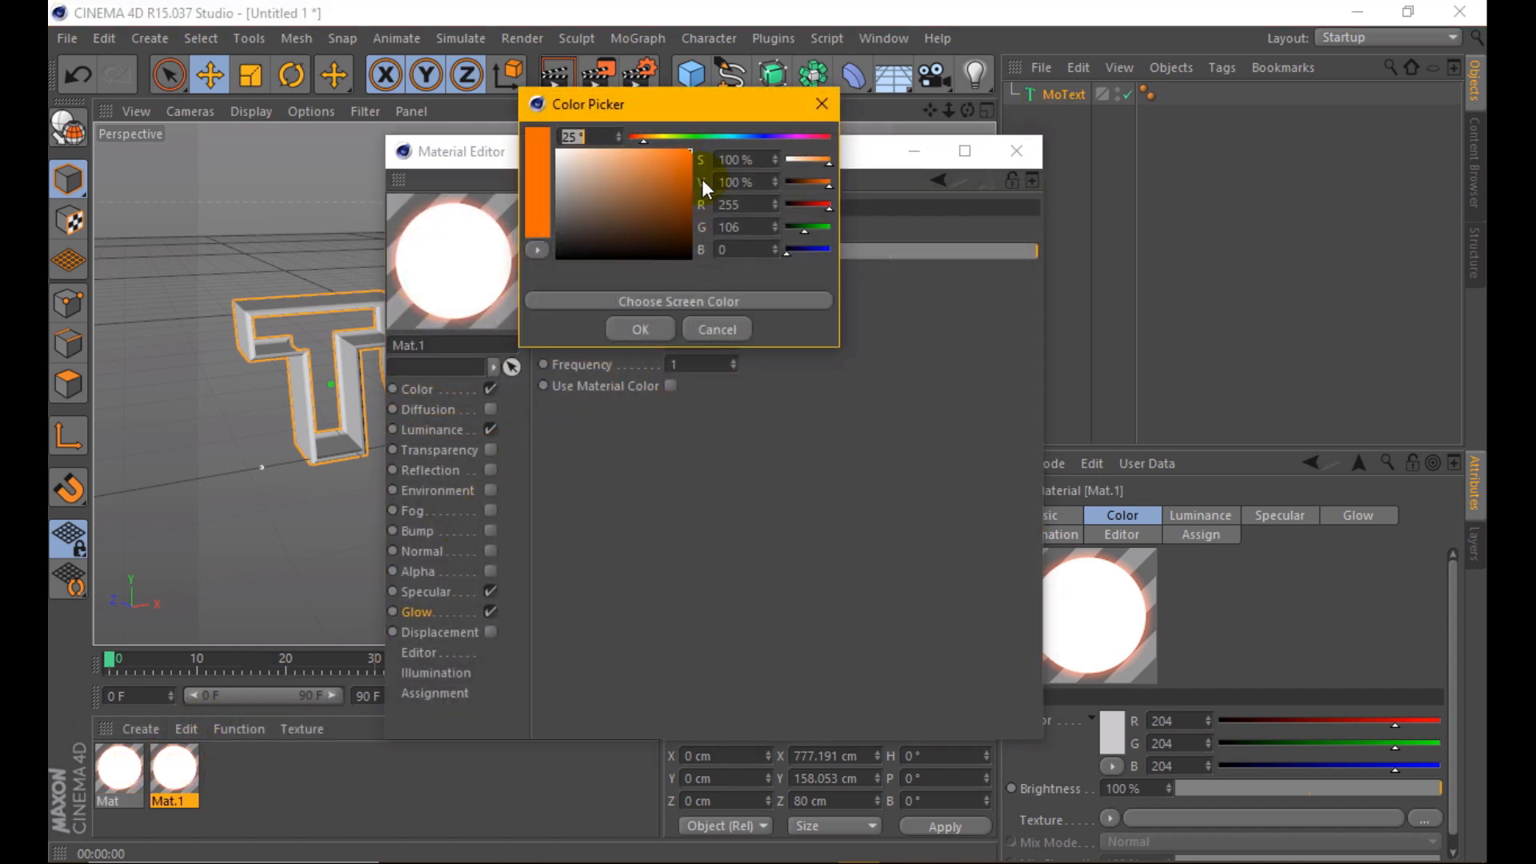
drag(720, 138, 737, 140)
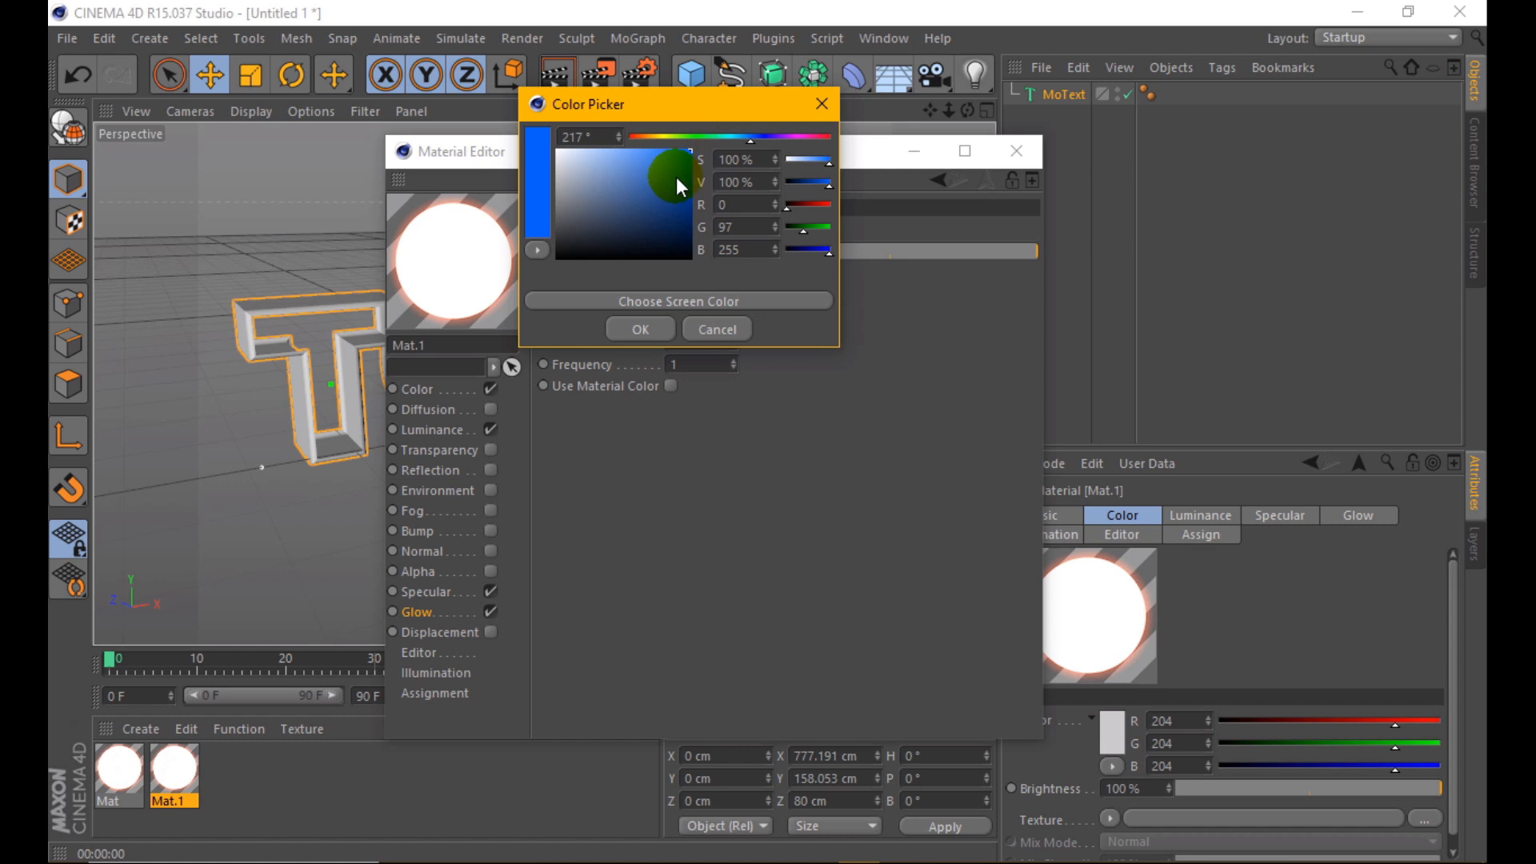
click(649, 330)
click(1037, 138)
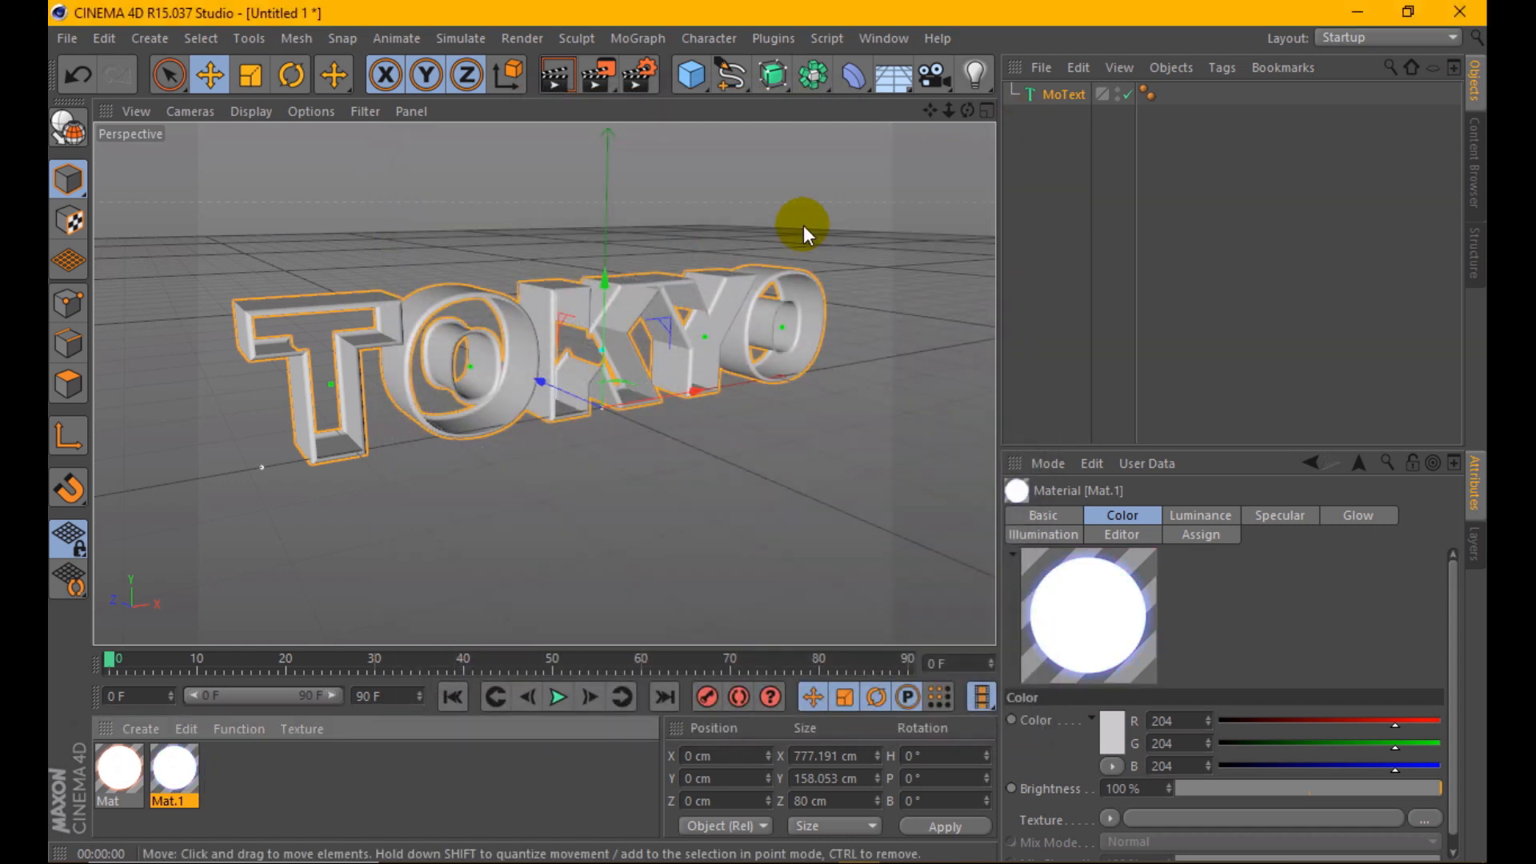
- Apply a new default material to the text, add the orange glow material limited to selection R1, and preview the render
click(148, 728)
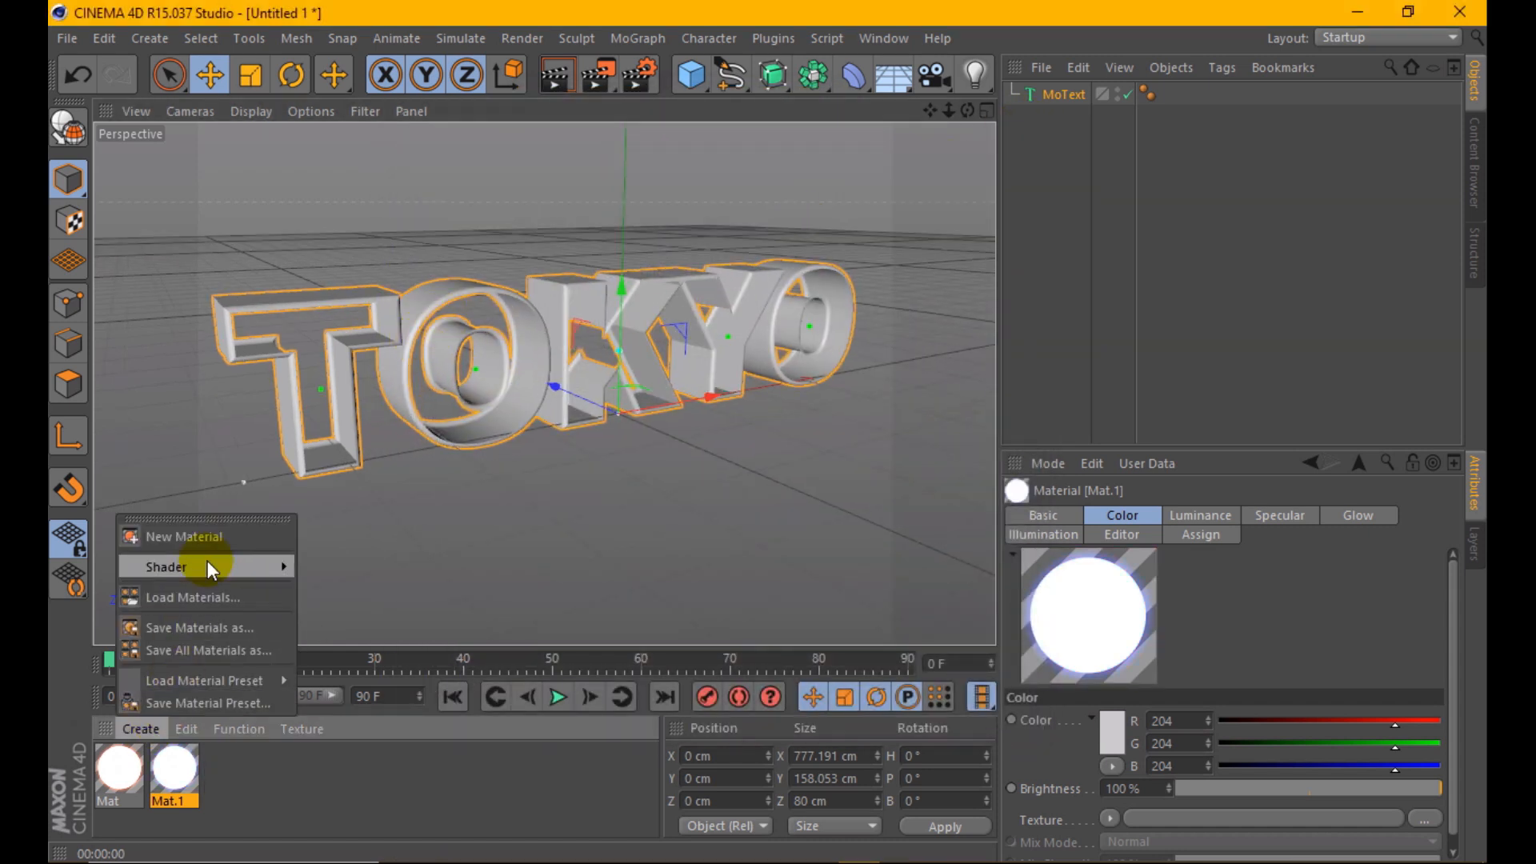
click(188, 536)
drag(127, 781, 1192, 96)
click(1155, 563)
click(1161, 586)
text(R1)
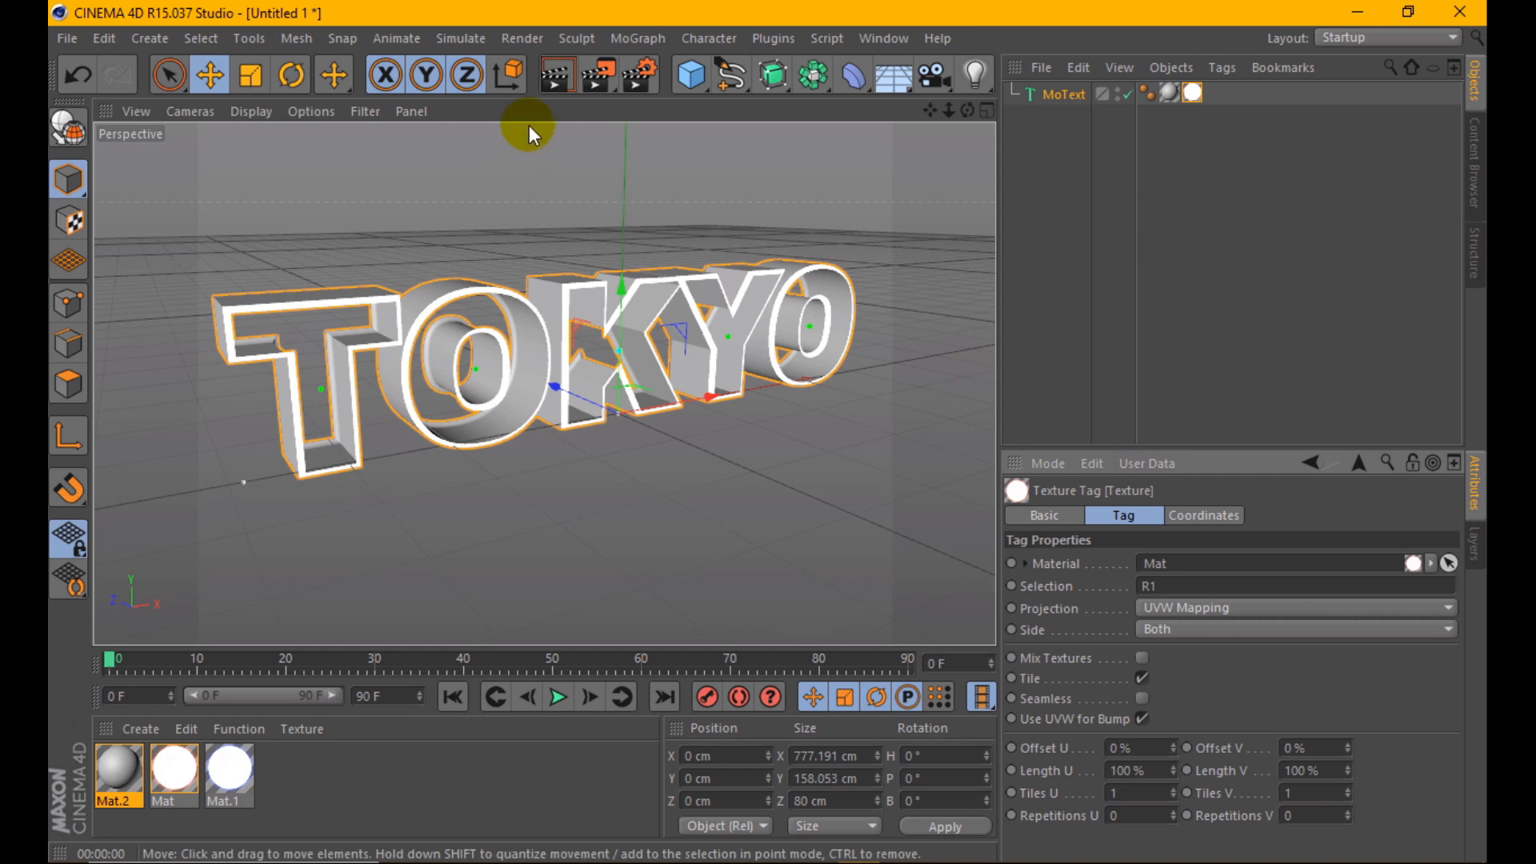
click(552, 70)
- Apply the blue glow material to the text limited to selection R2, and preview the render
drag(232, 764, 1073, 93)
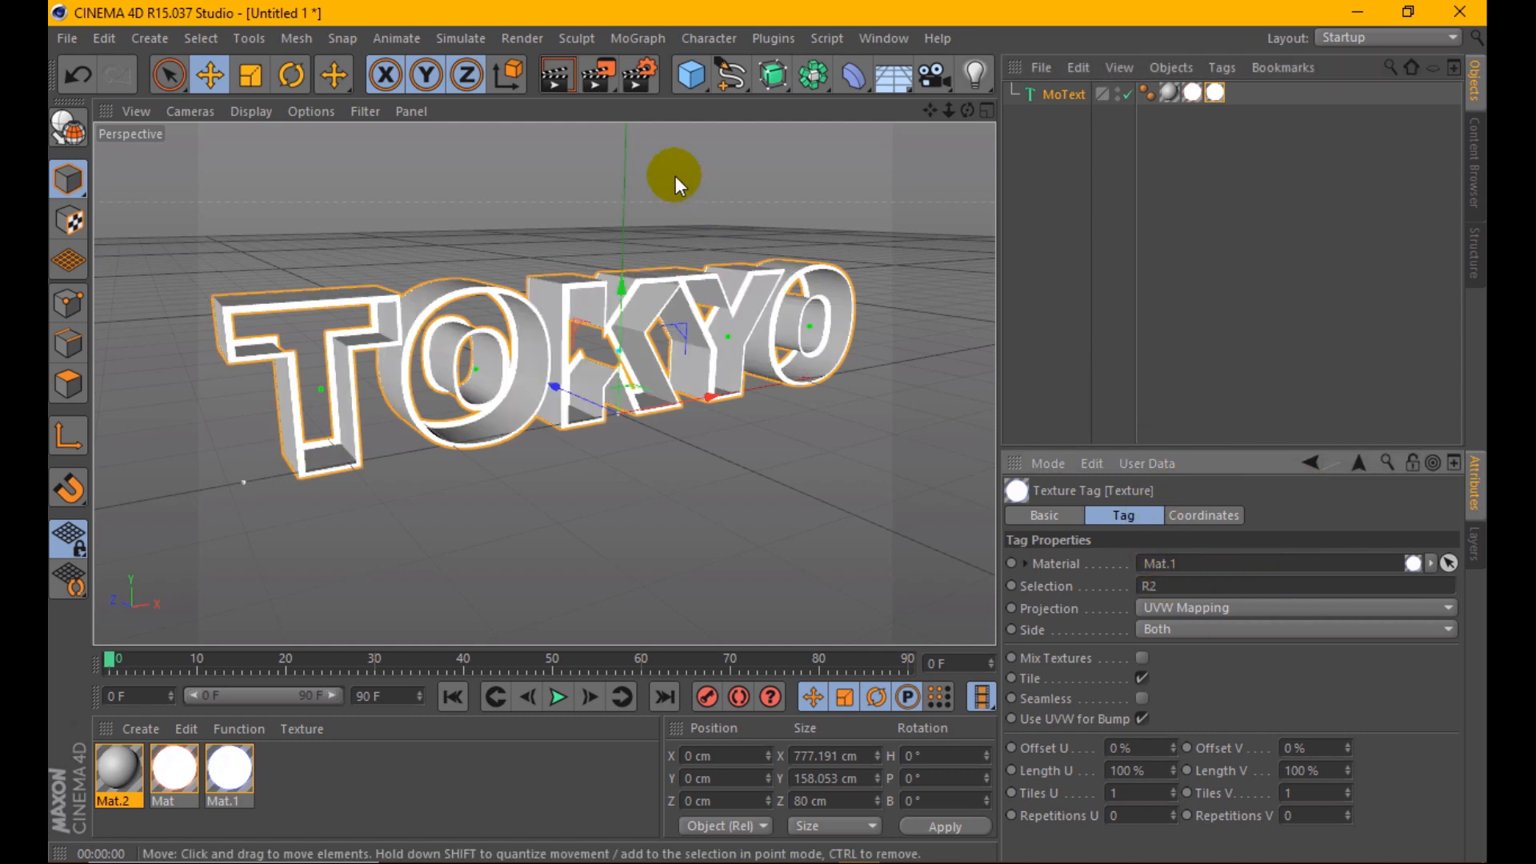
click(539, 78)
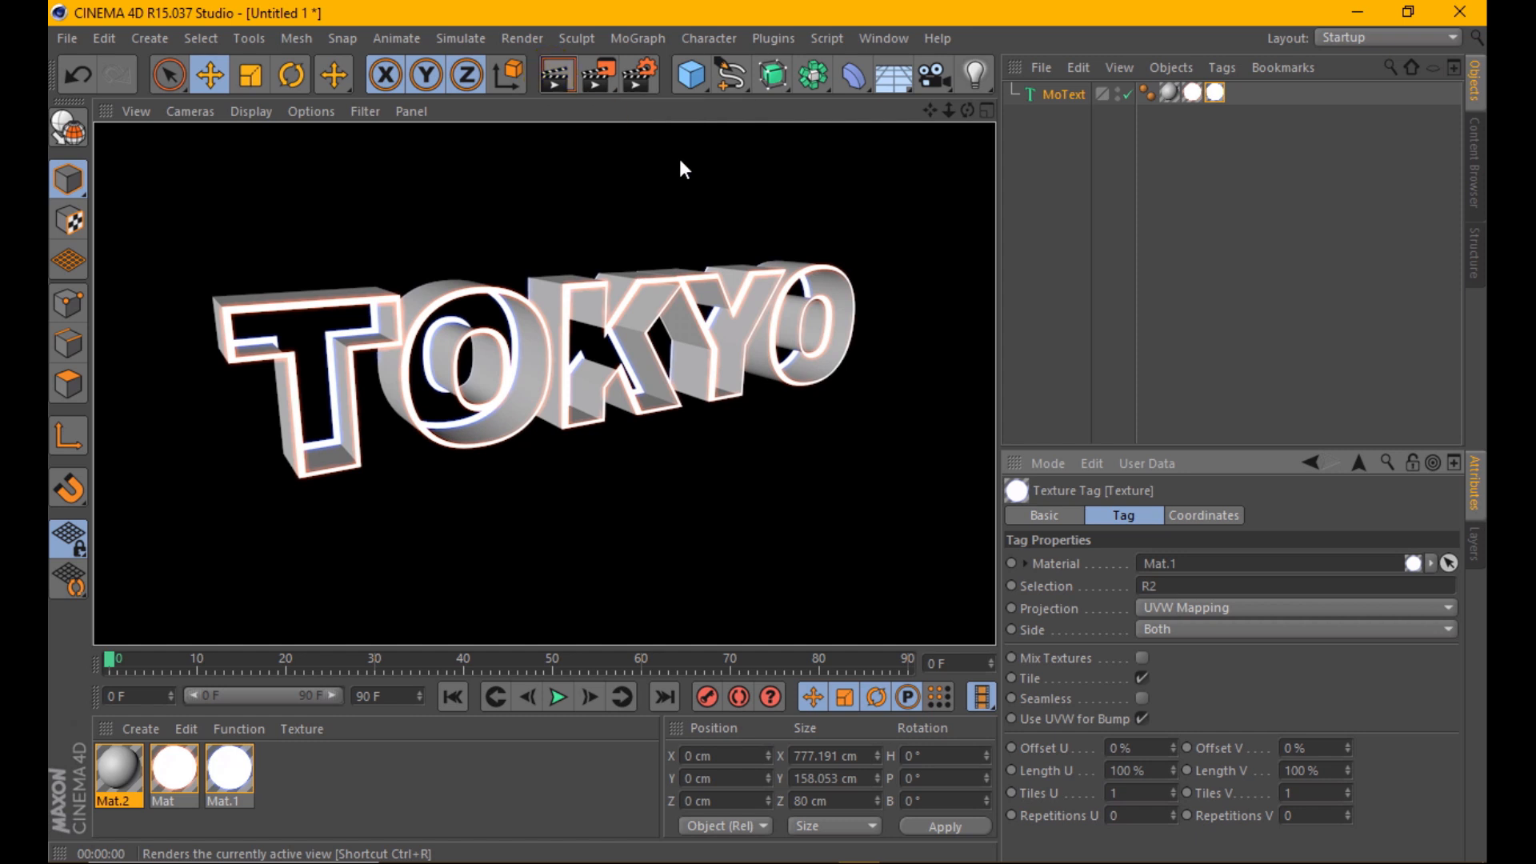
scroll(476, 364, up, 2)
- Set the glow radius of both the orange and blue glow materials to 8 cm
double_click(175, 780)
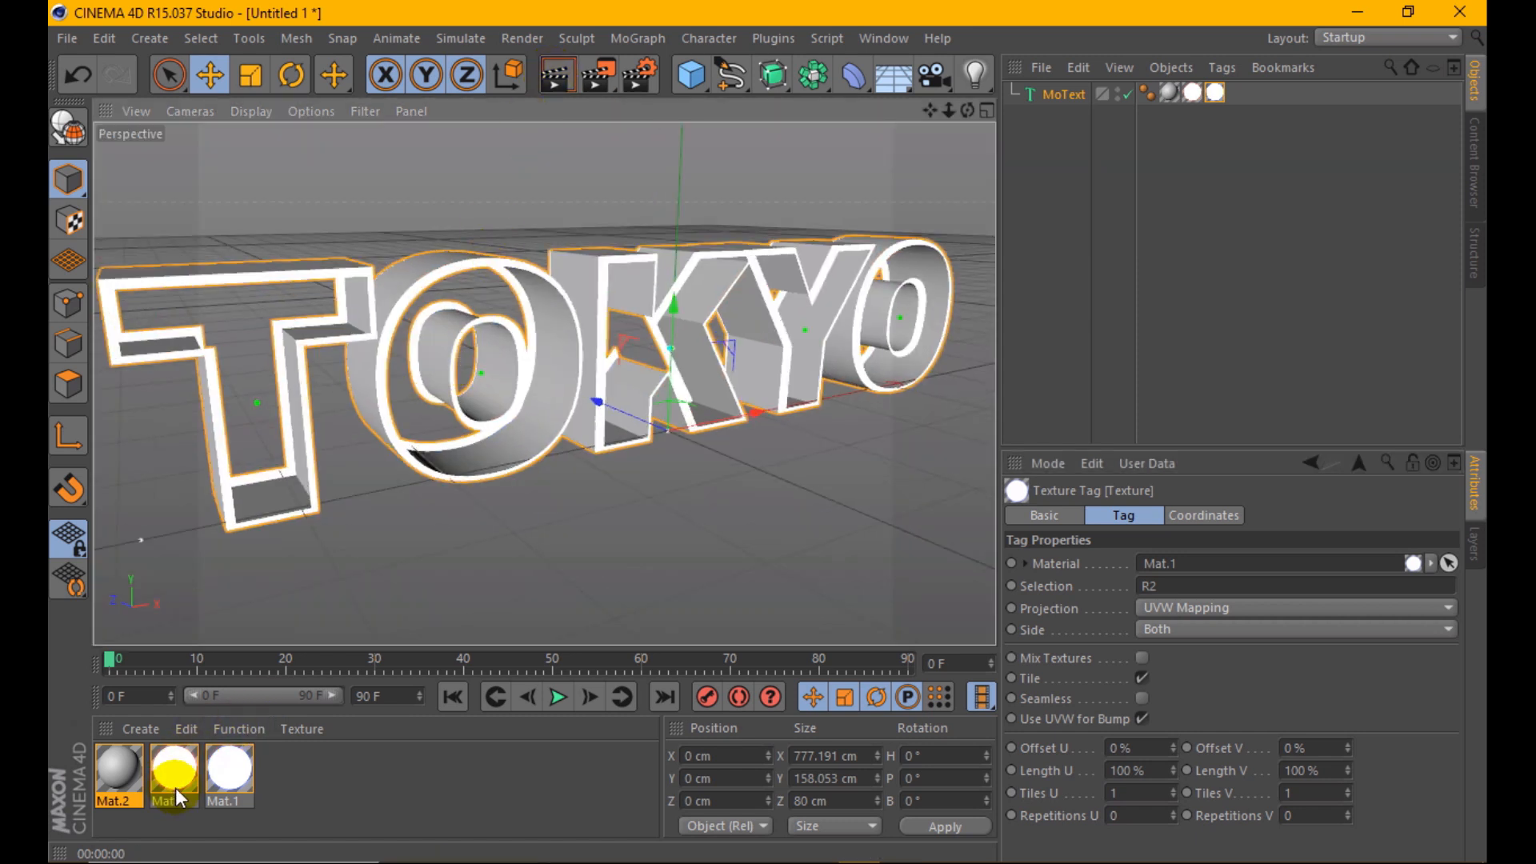
double_click(686, 319)
text(8)
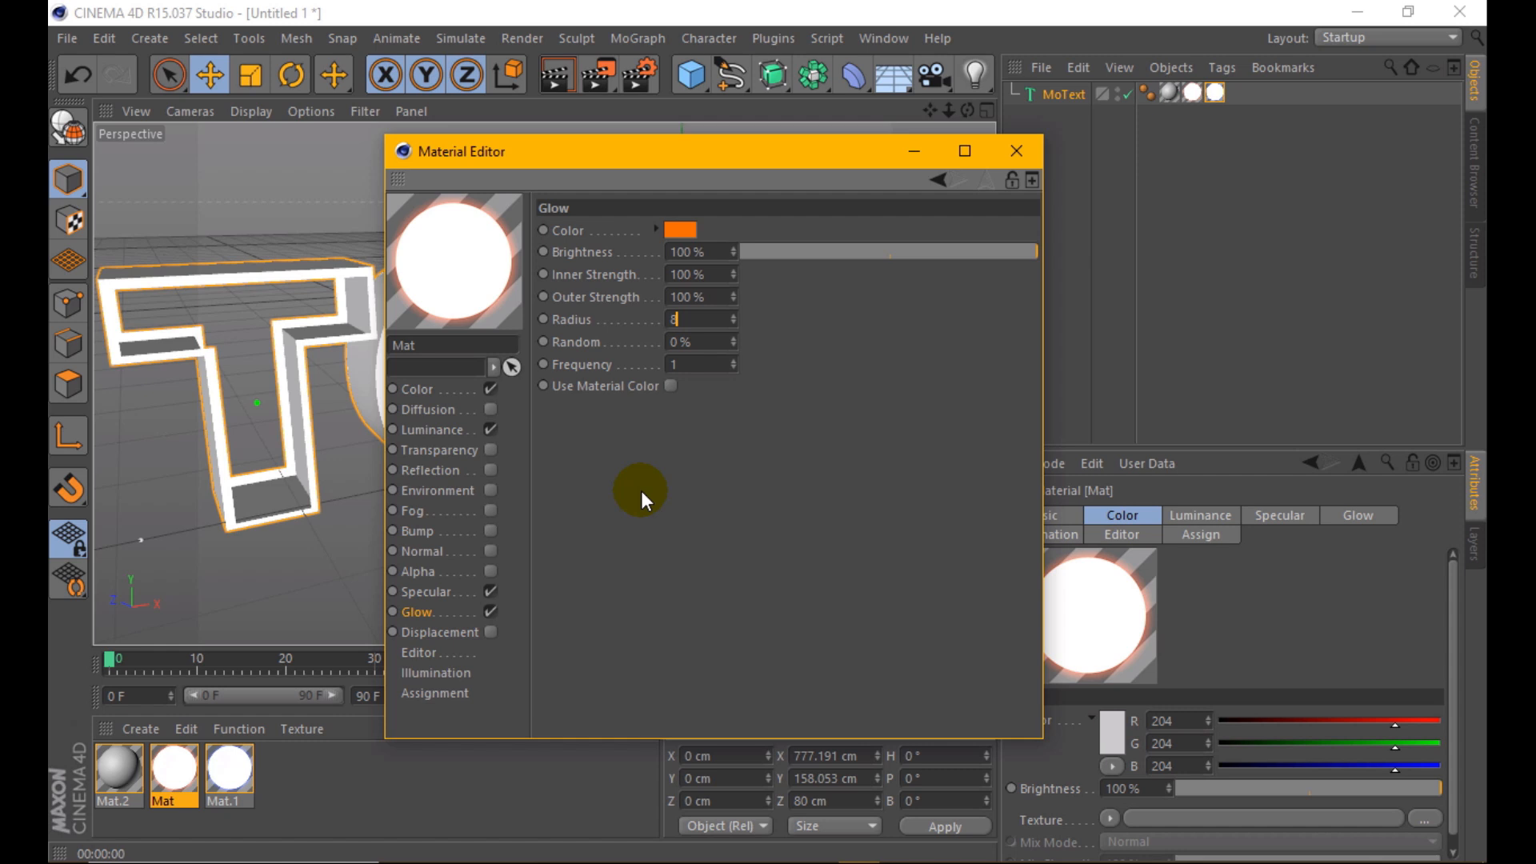
click(227, 764)
double_click(688, 320)
text(8)
key(Return)
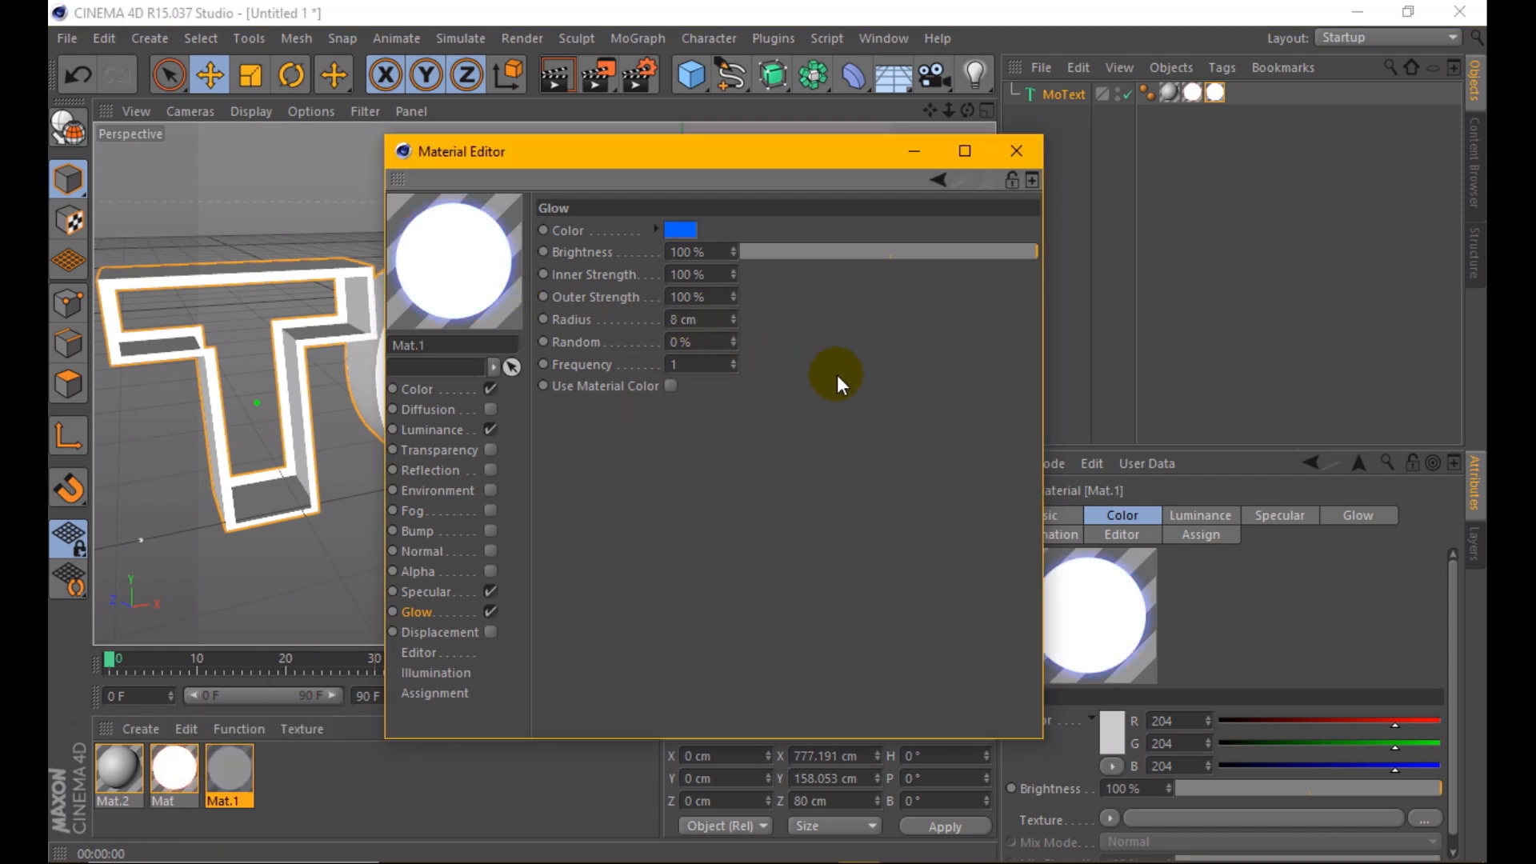
- Set the blue glow material's luminance color to light blue, RGB 168, 214, 255
click(431, 430)
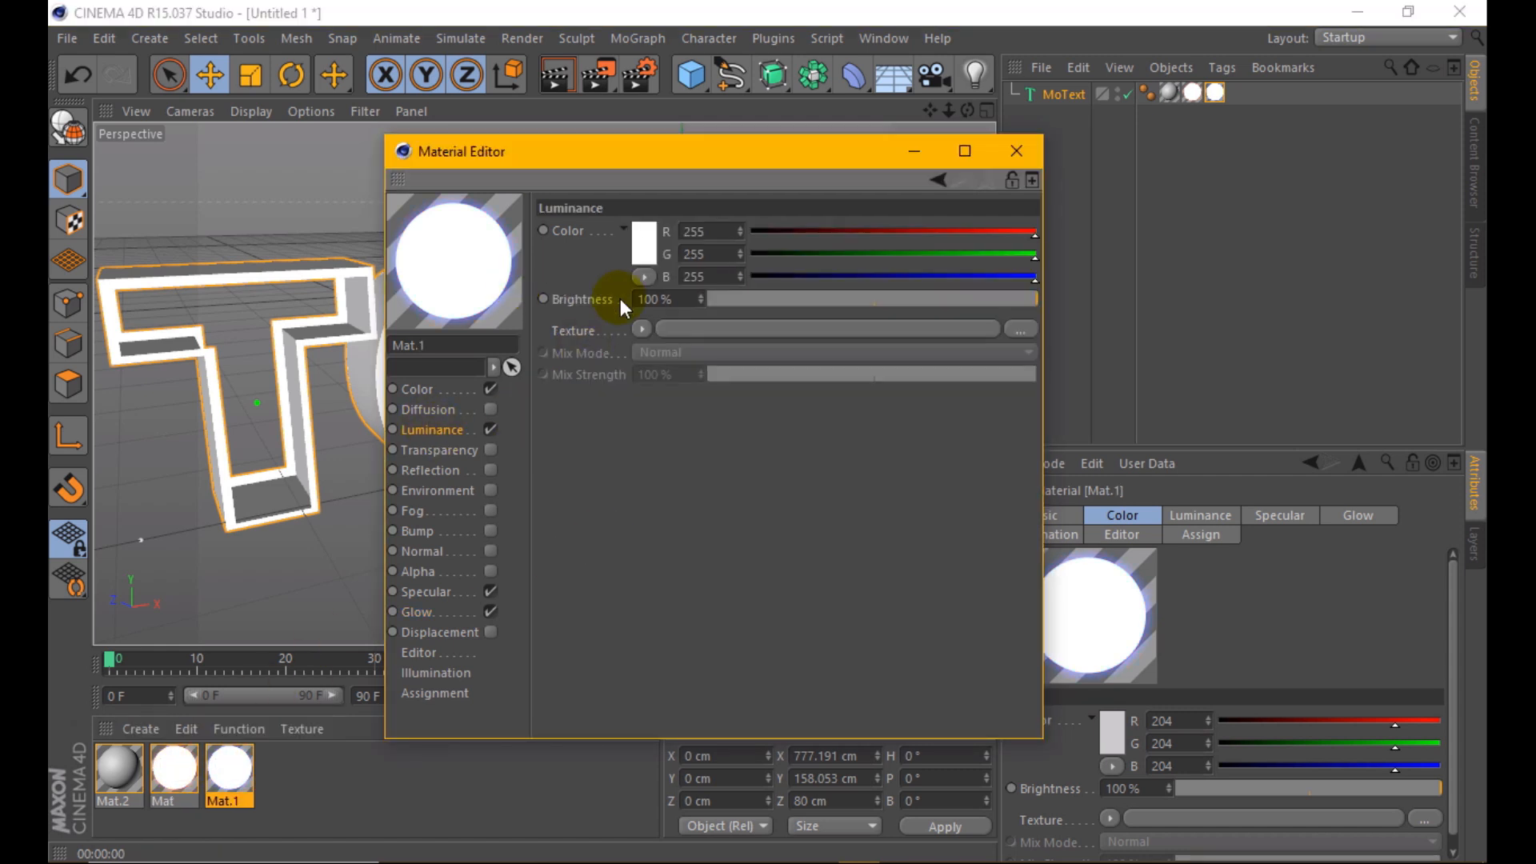
click(644, 244)
drag(680, 151, 712, 151)
click(598, 165)
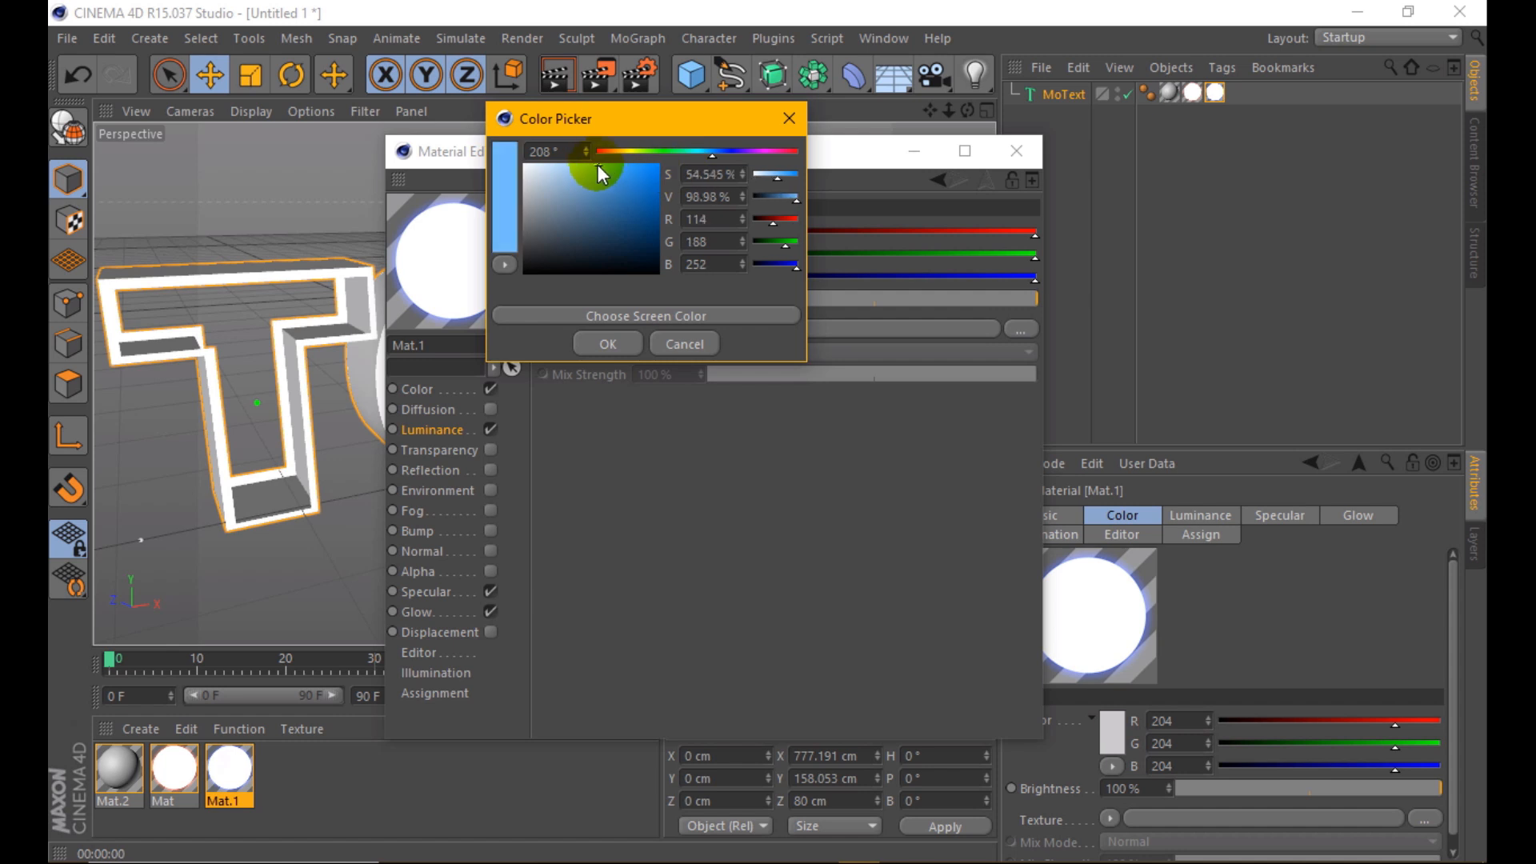
click(578, 197)
click(597, 352)
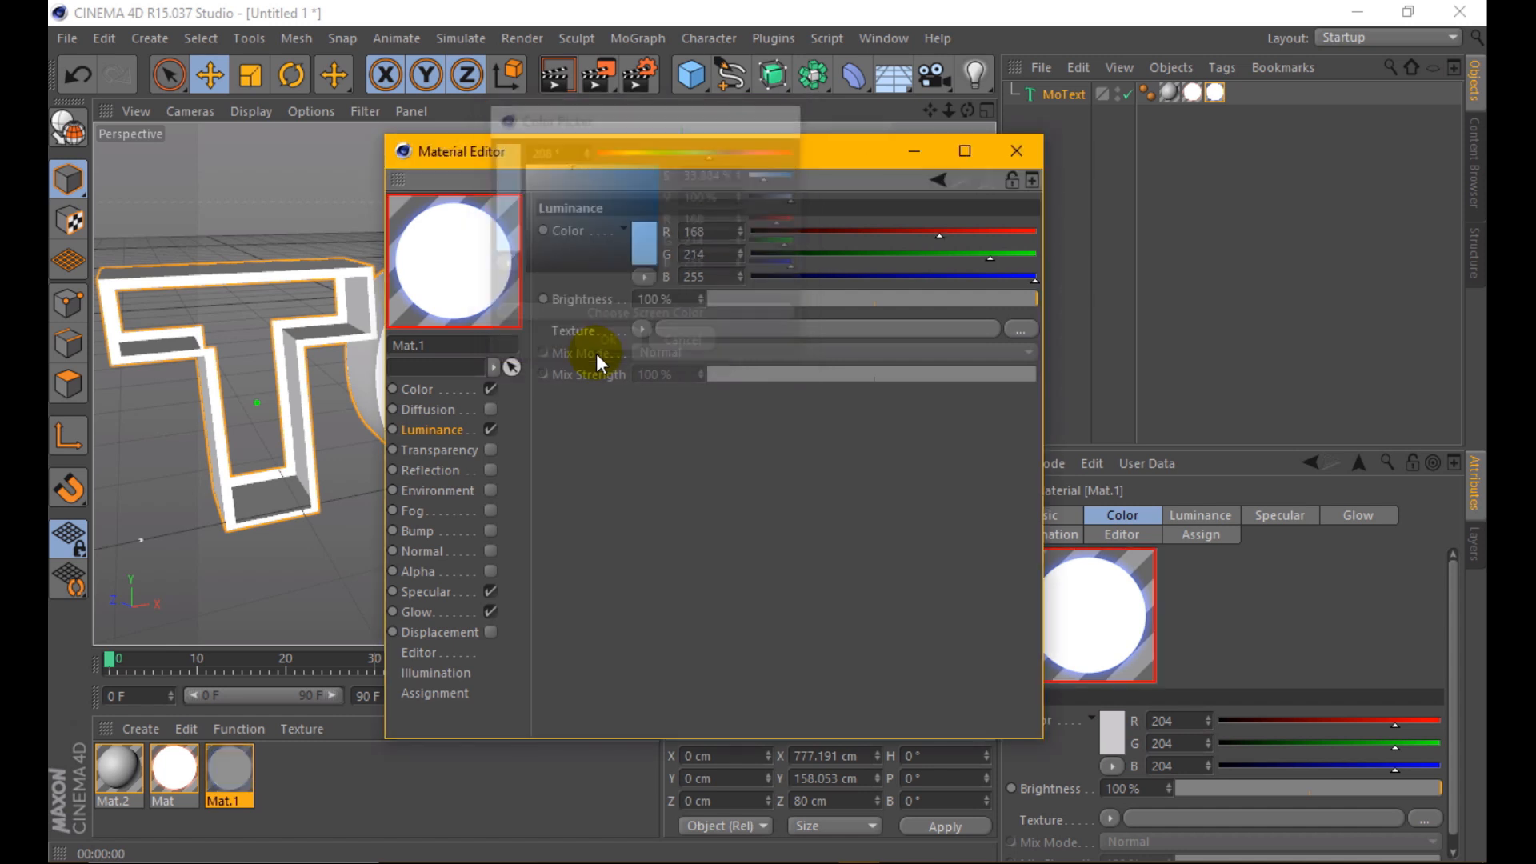
- Set the orange glow material's luminance color to orange, RGB 255, 159, 69, and preview the render from a wider view
click(174, 770)
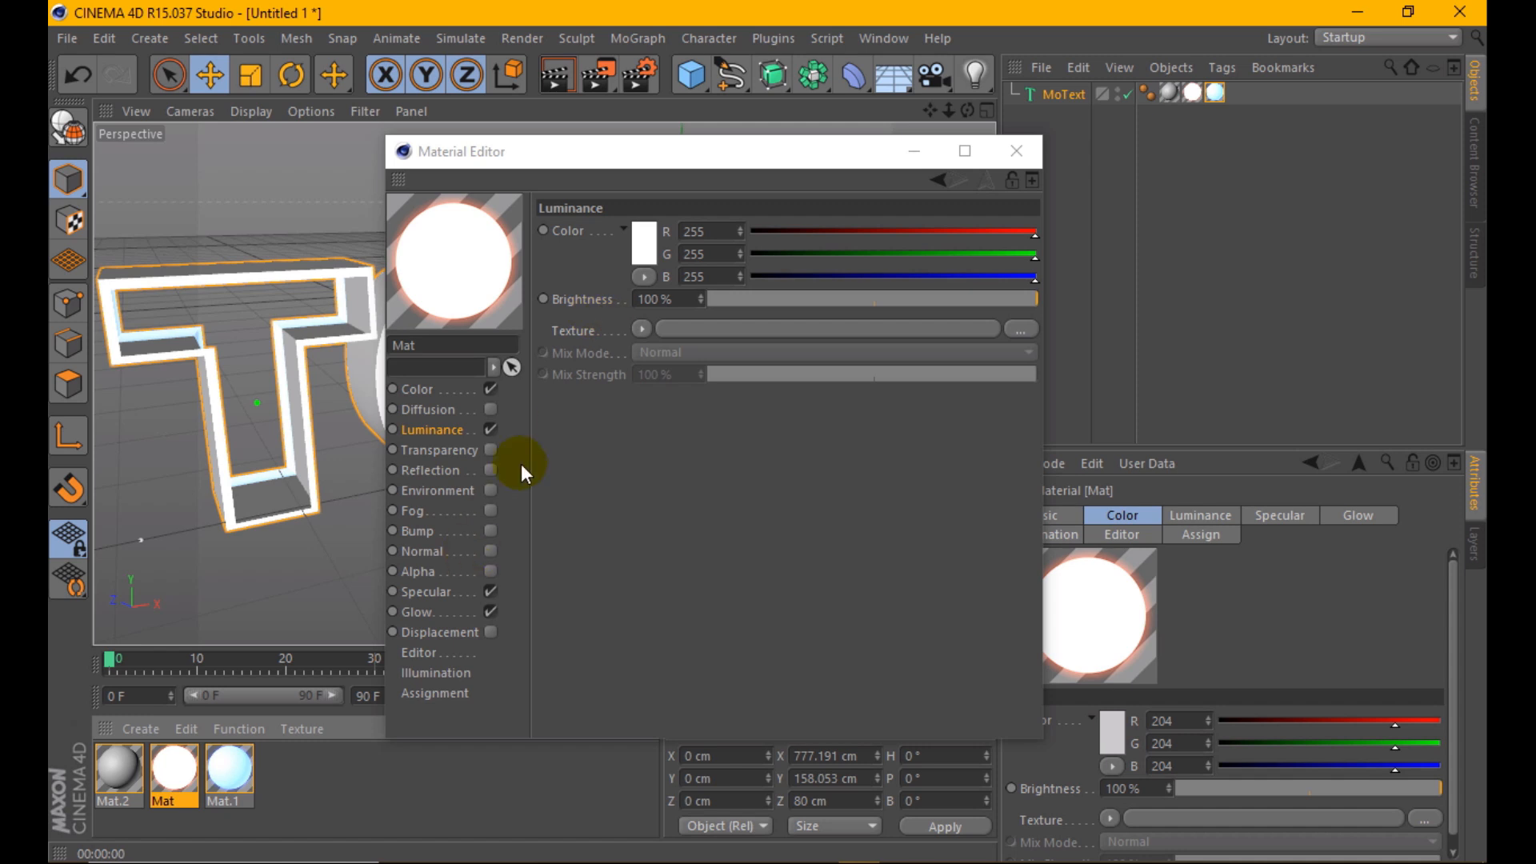
click(644, 240)
click(612, 154)
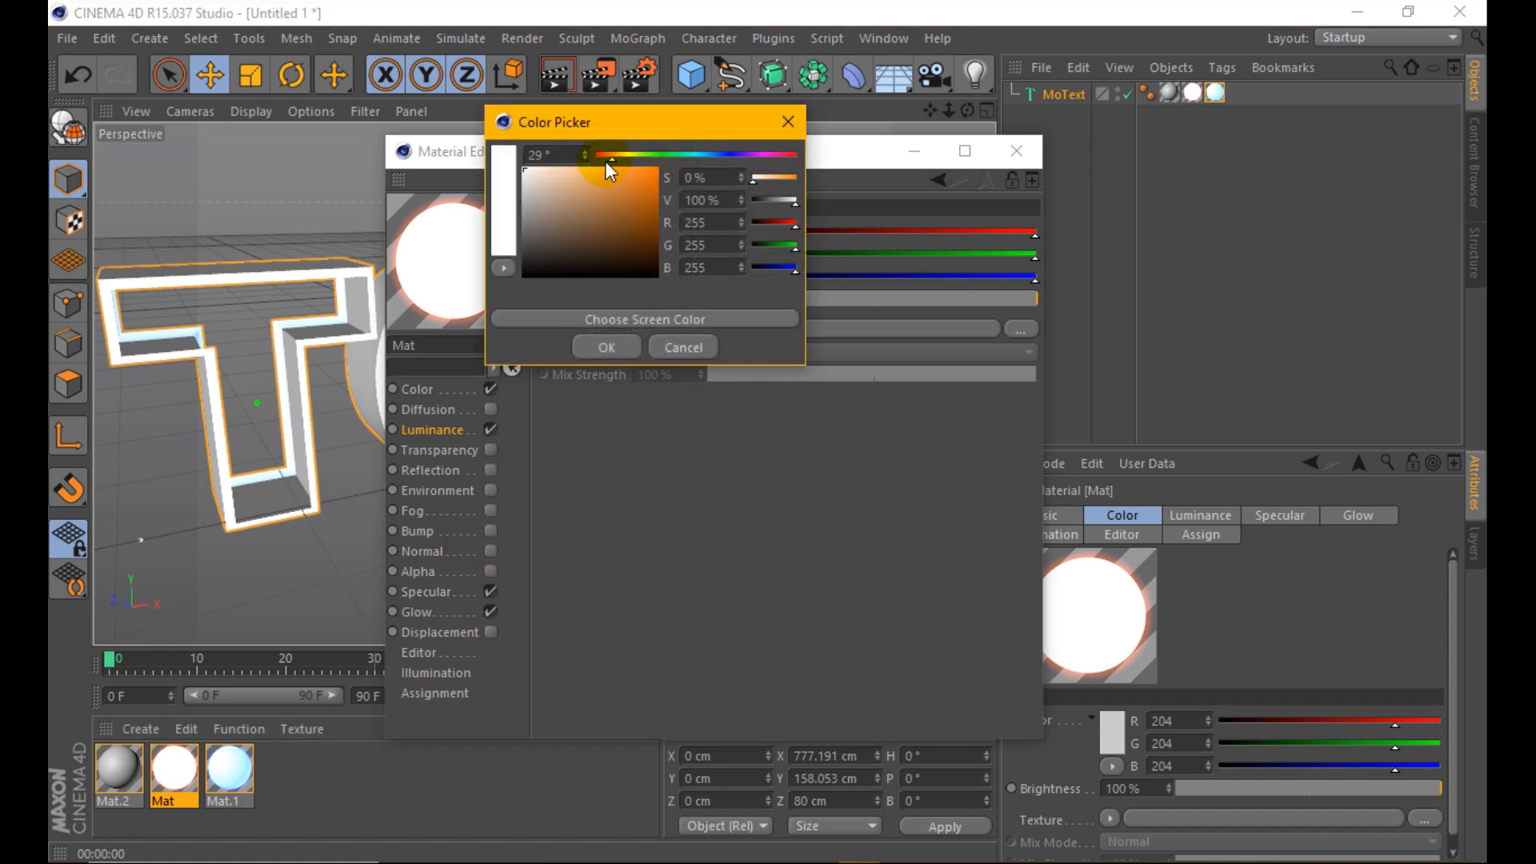
click(606, 181)
click(606, 348)
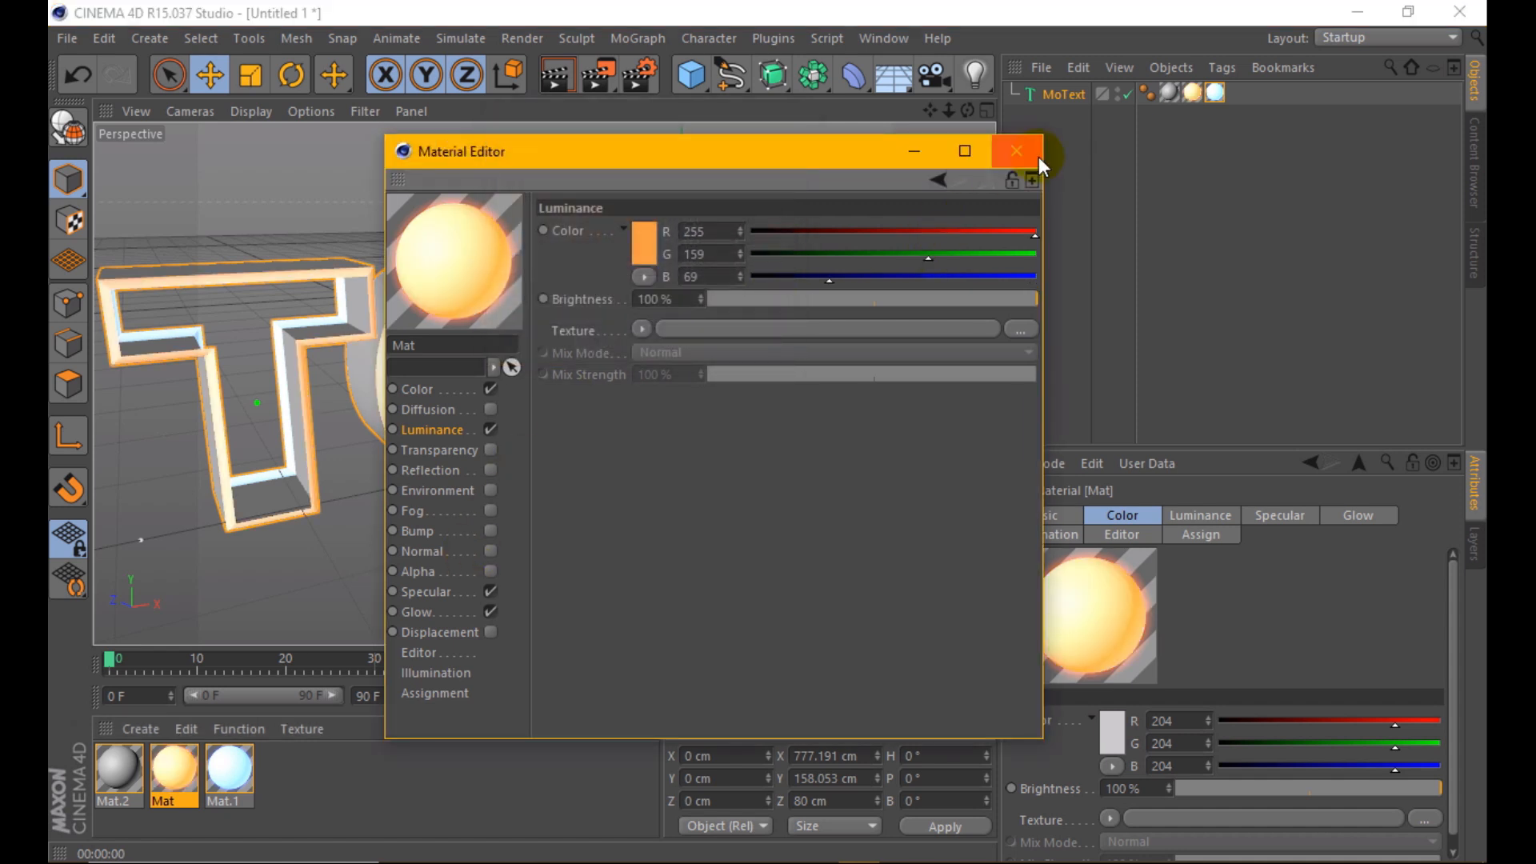
click(1016, 150)
click(561, 80)
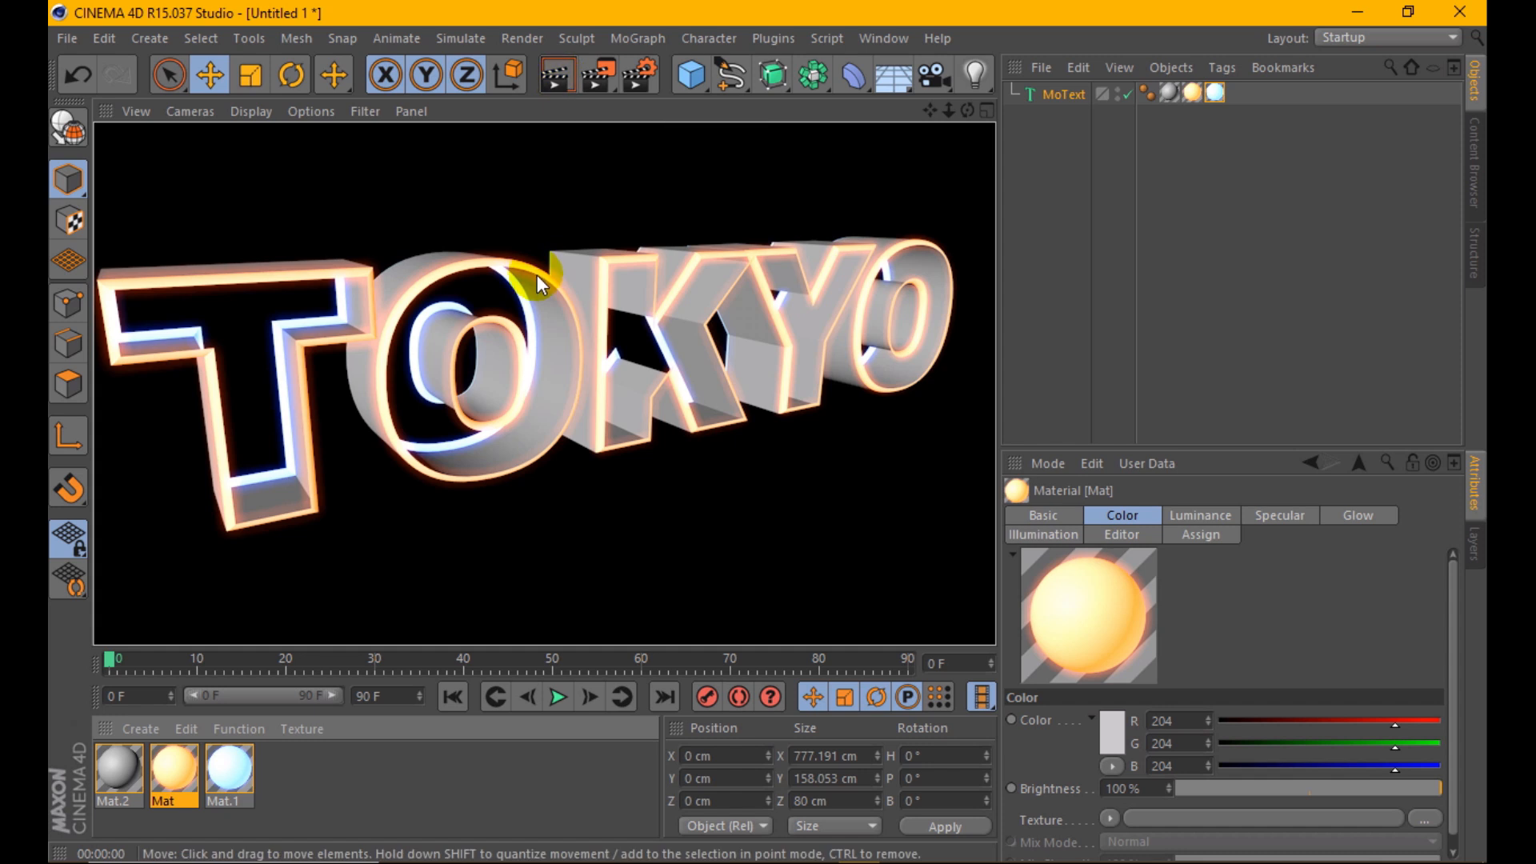
scroll(536, 275, down, 3)
click(557, 74)
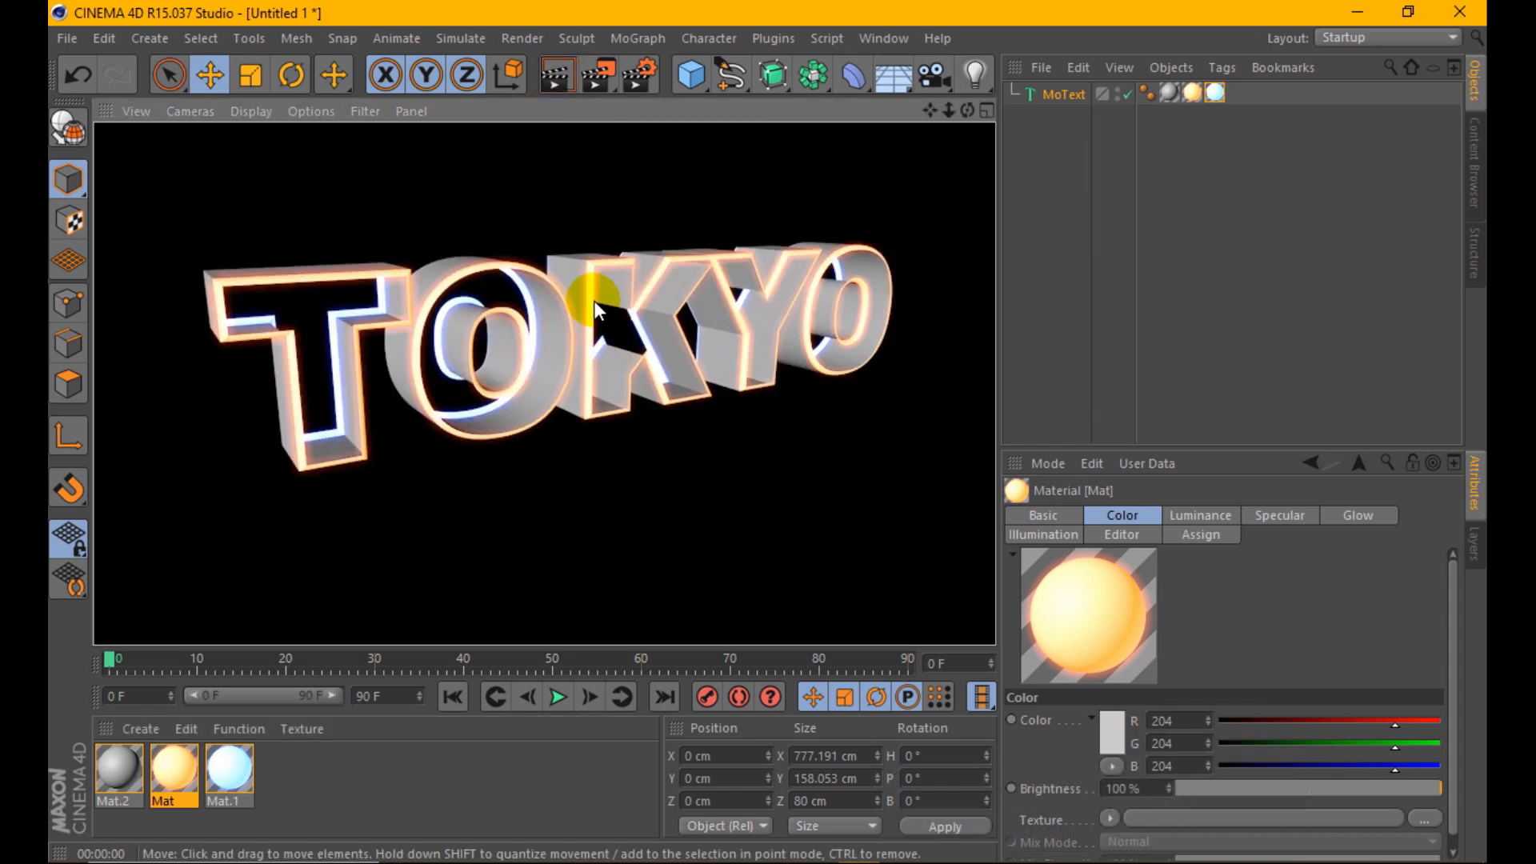
- Enable transparency with a refraction of 1.2 on the text's base material Mat.2, and preview the render
click(1169, 92)
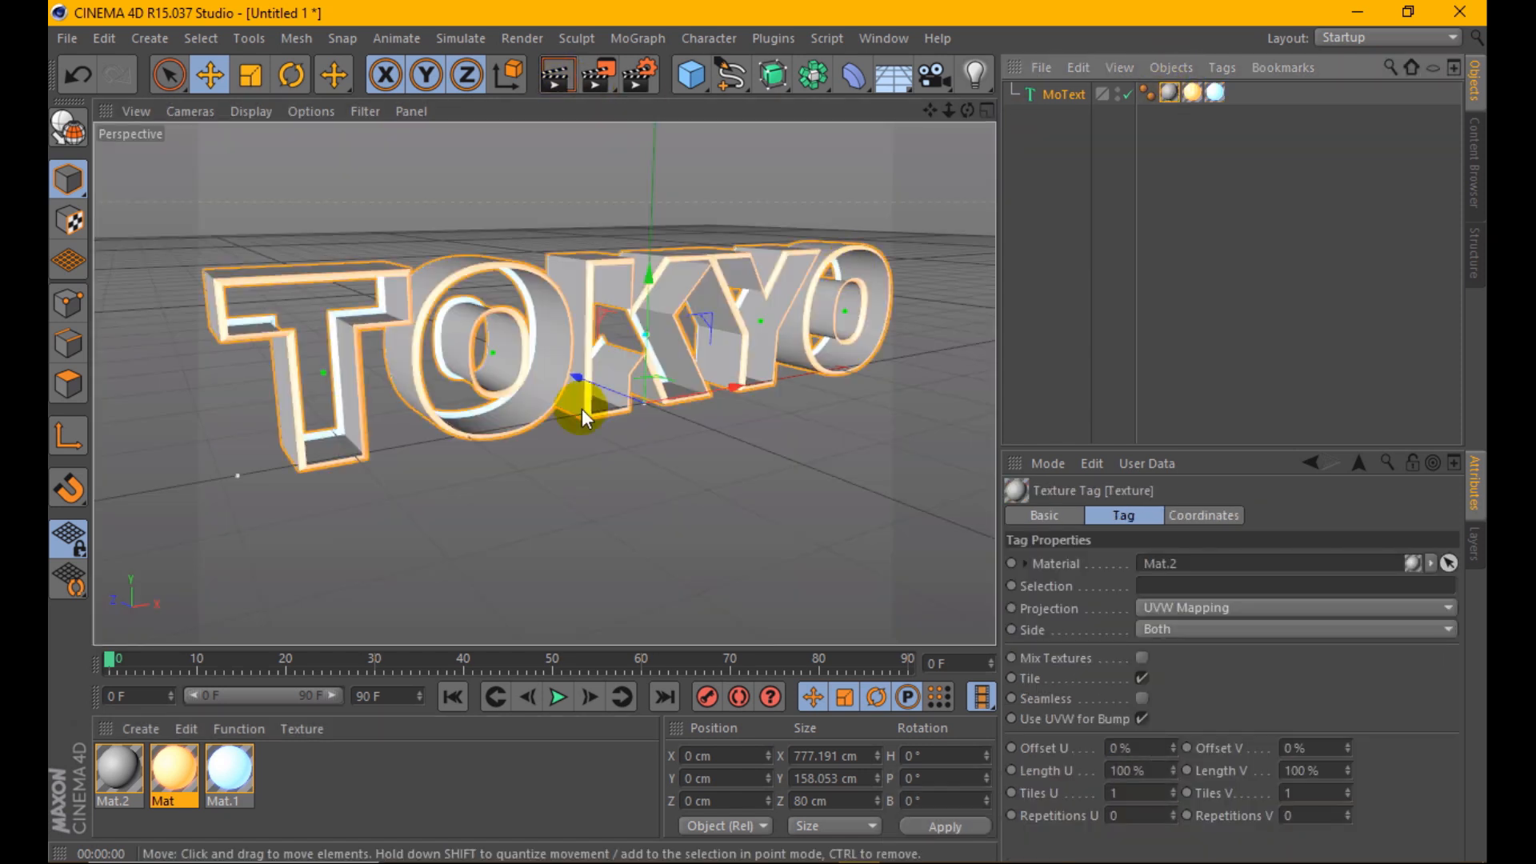
click(138, 764)
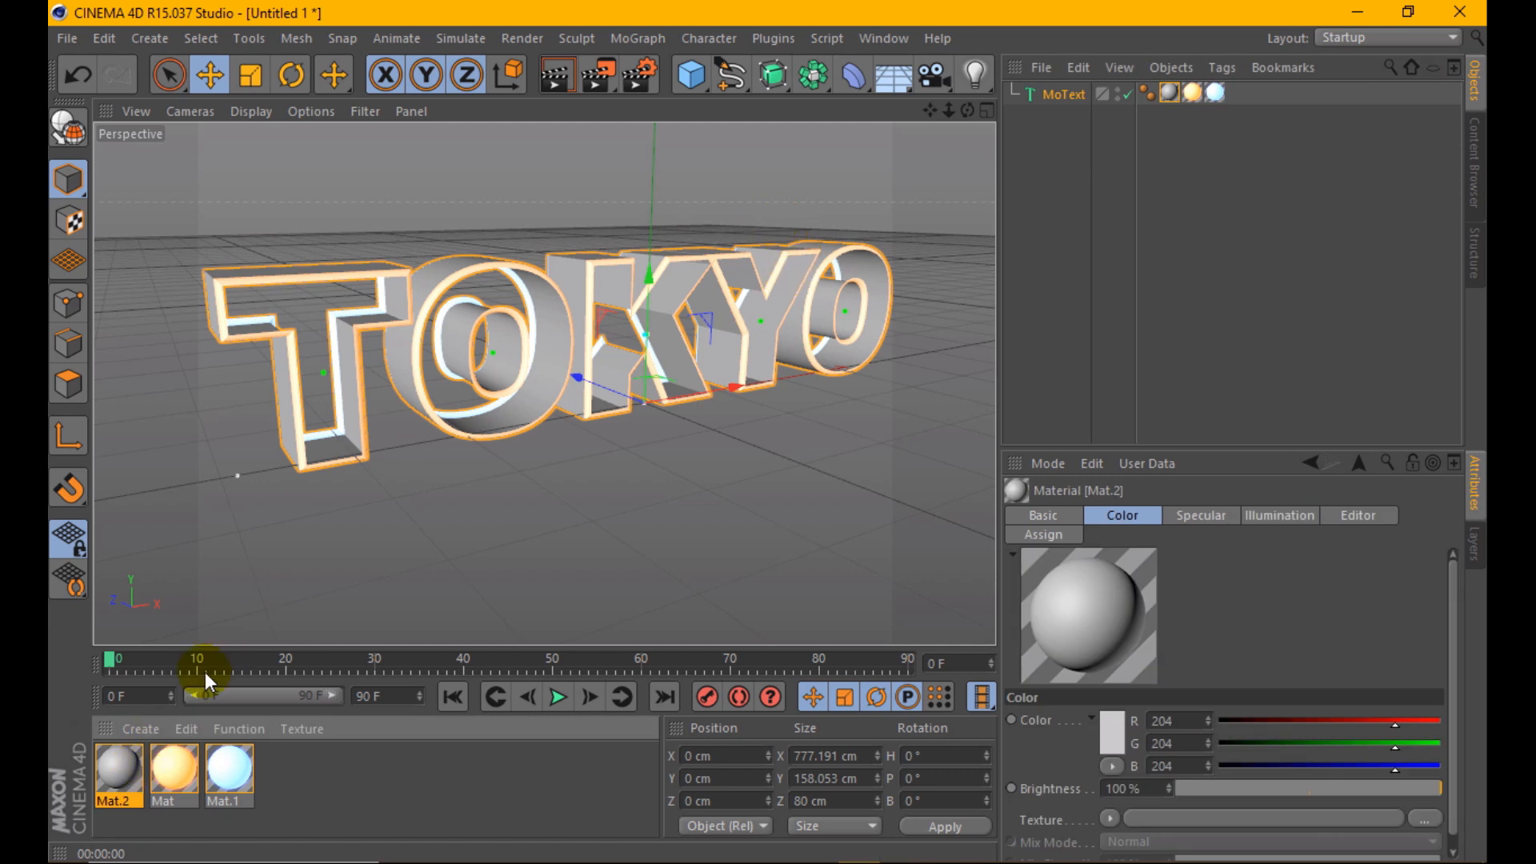
double_click(141, 755)
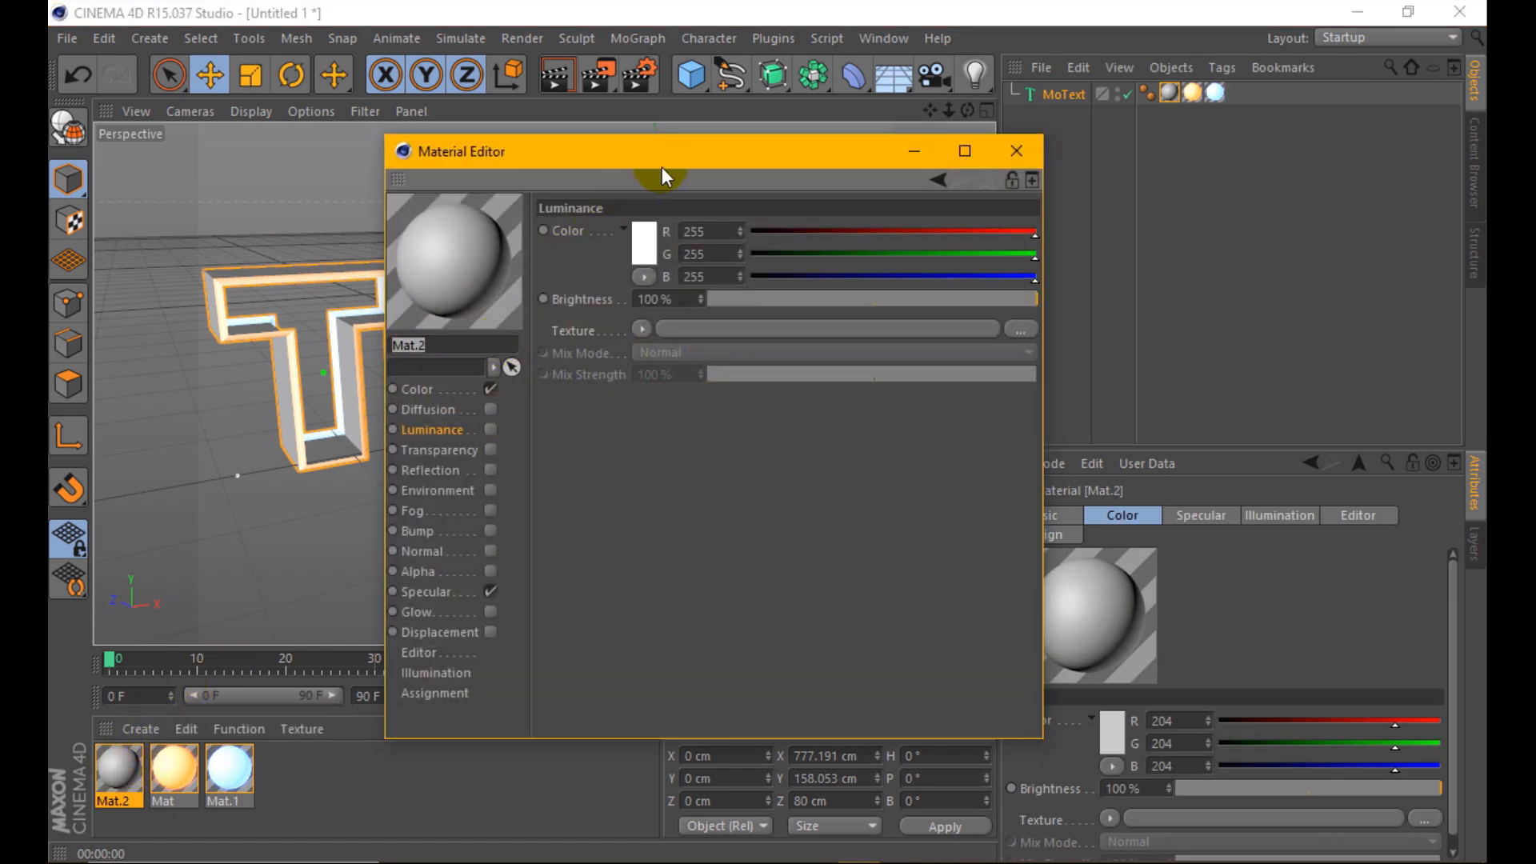
drag(661, 168, 894, 215)
click(724, 496)
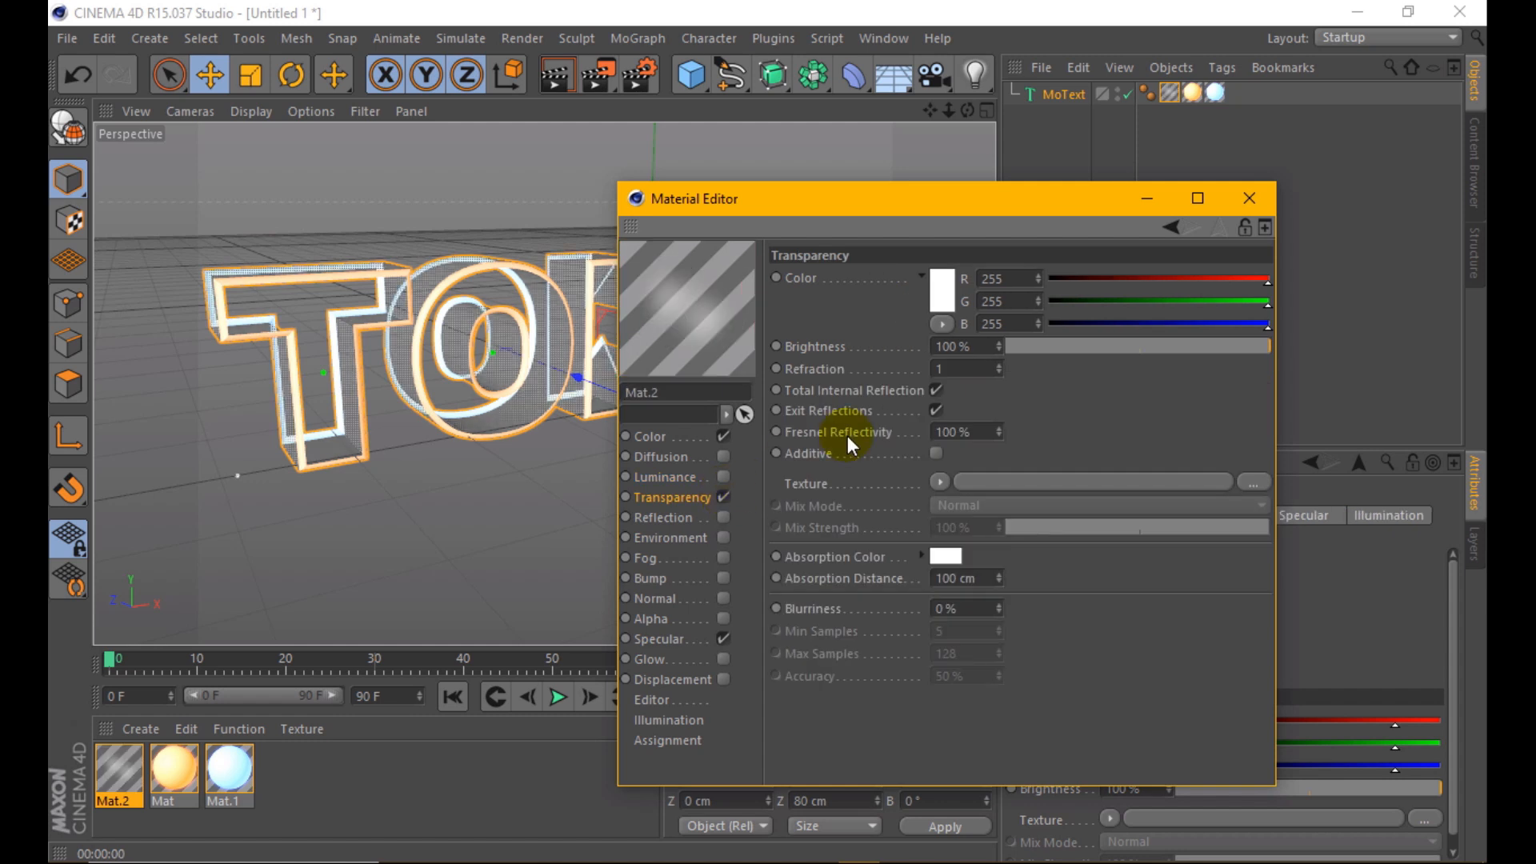
click(954, 367)
text(.2)
key(Return)
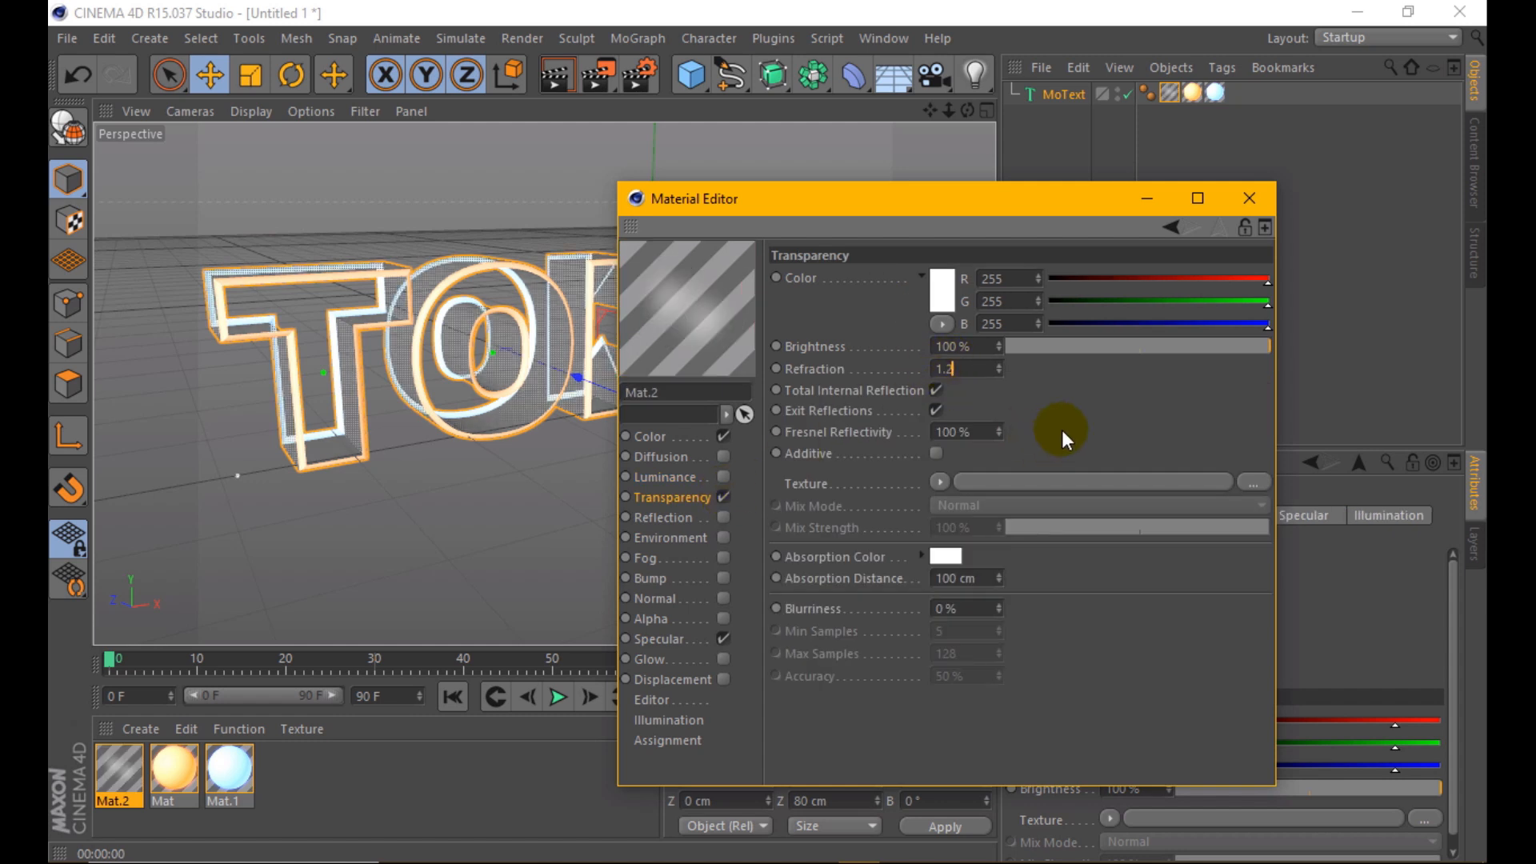
click(544, 78)
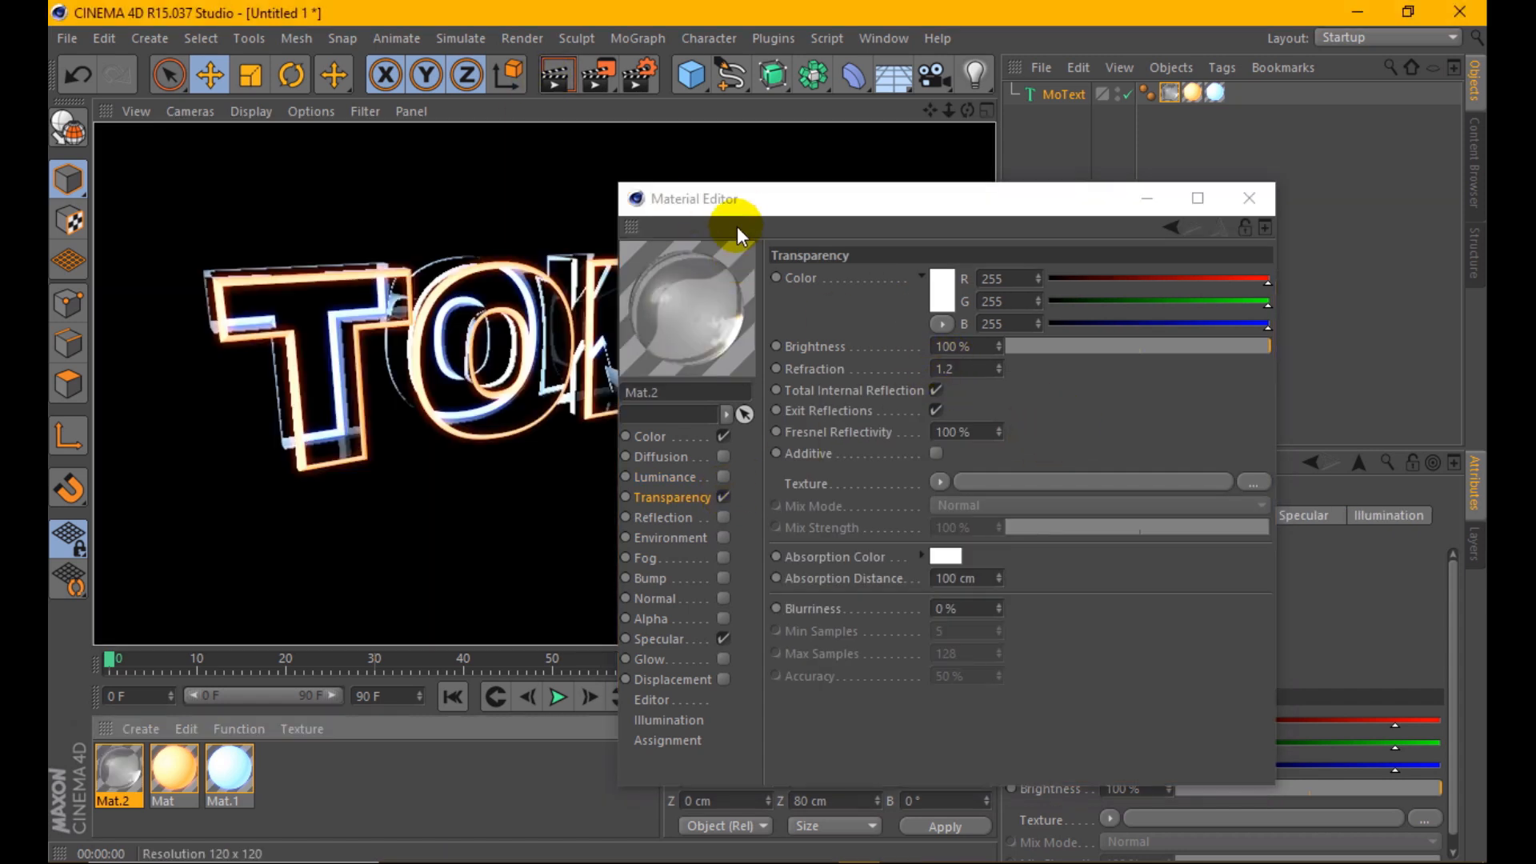
drag(757, 205, 954, 208)
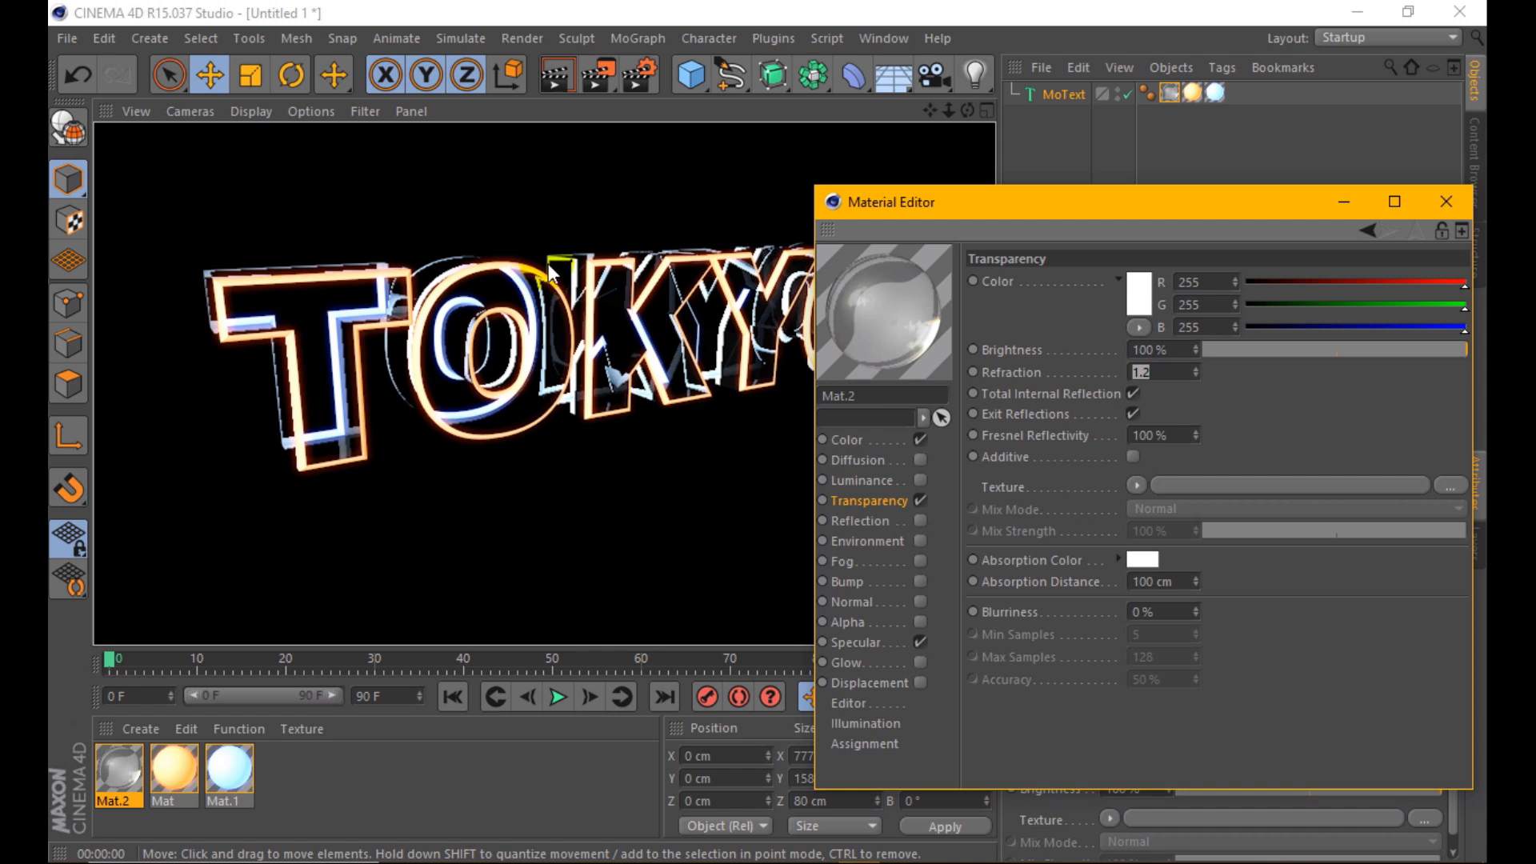
- In the render settings, change the anti-aliasing mode and apply the HDV/HDTV 720 29.97 output preset
click(645, 78)
click(160, 154)
click(428, 98)
click(440, 138)
click(136, 97)
click(269, 96)
mouse_move(319, 152)
click(560, 390)
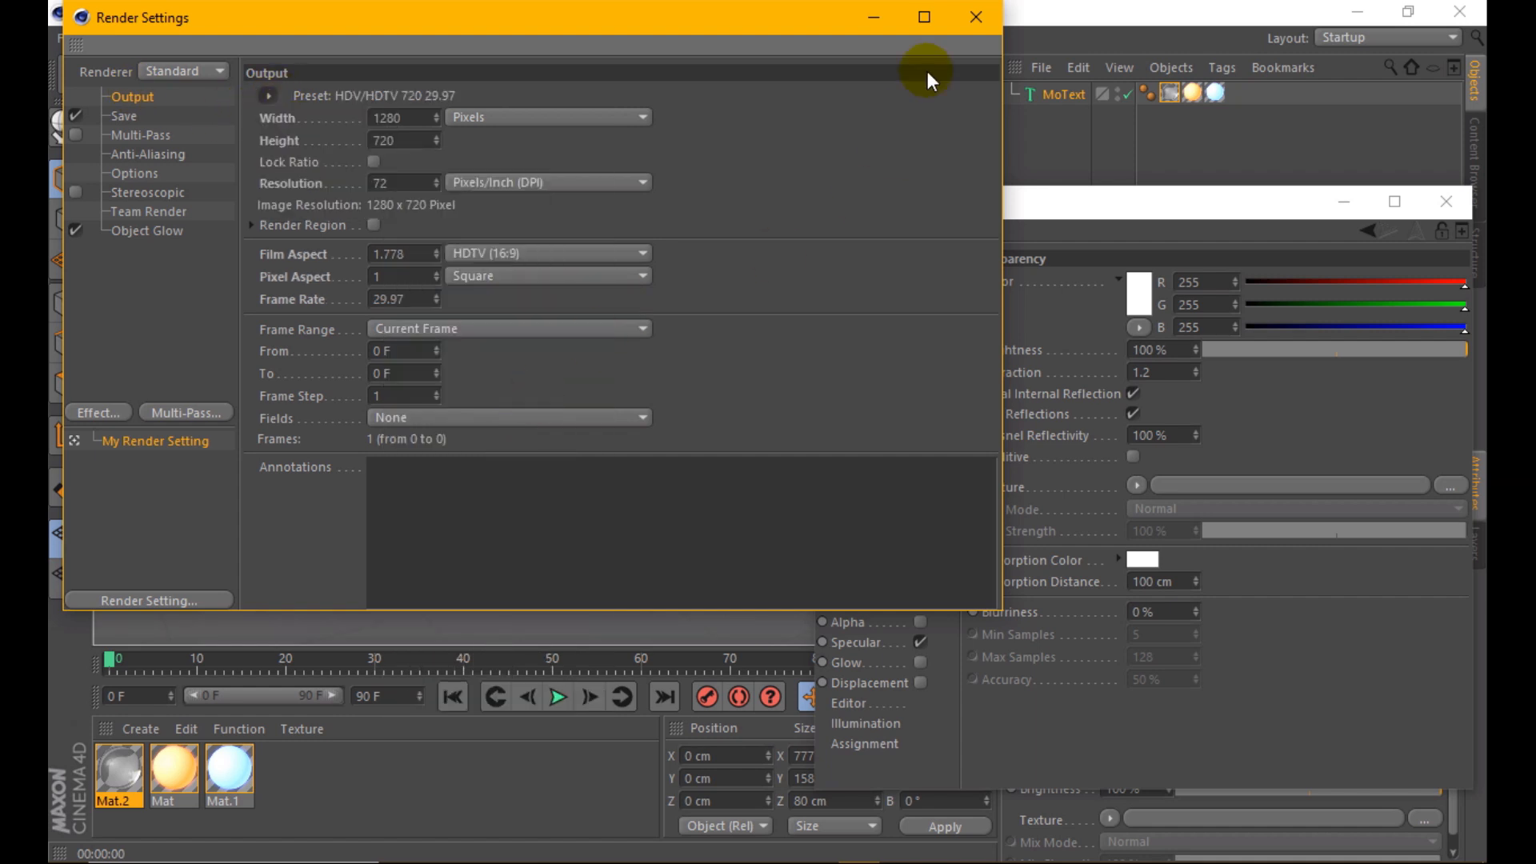
click(976, 18)
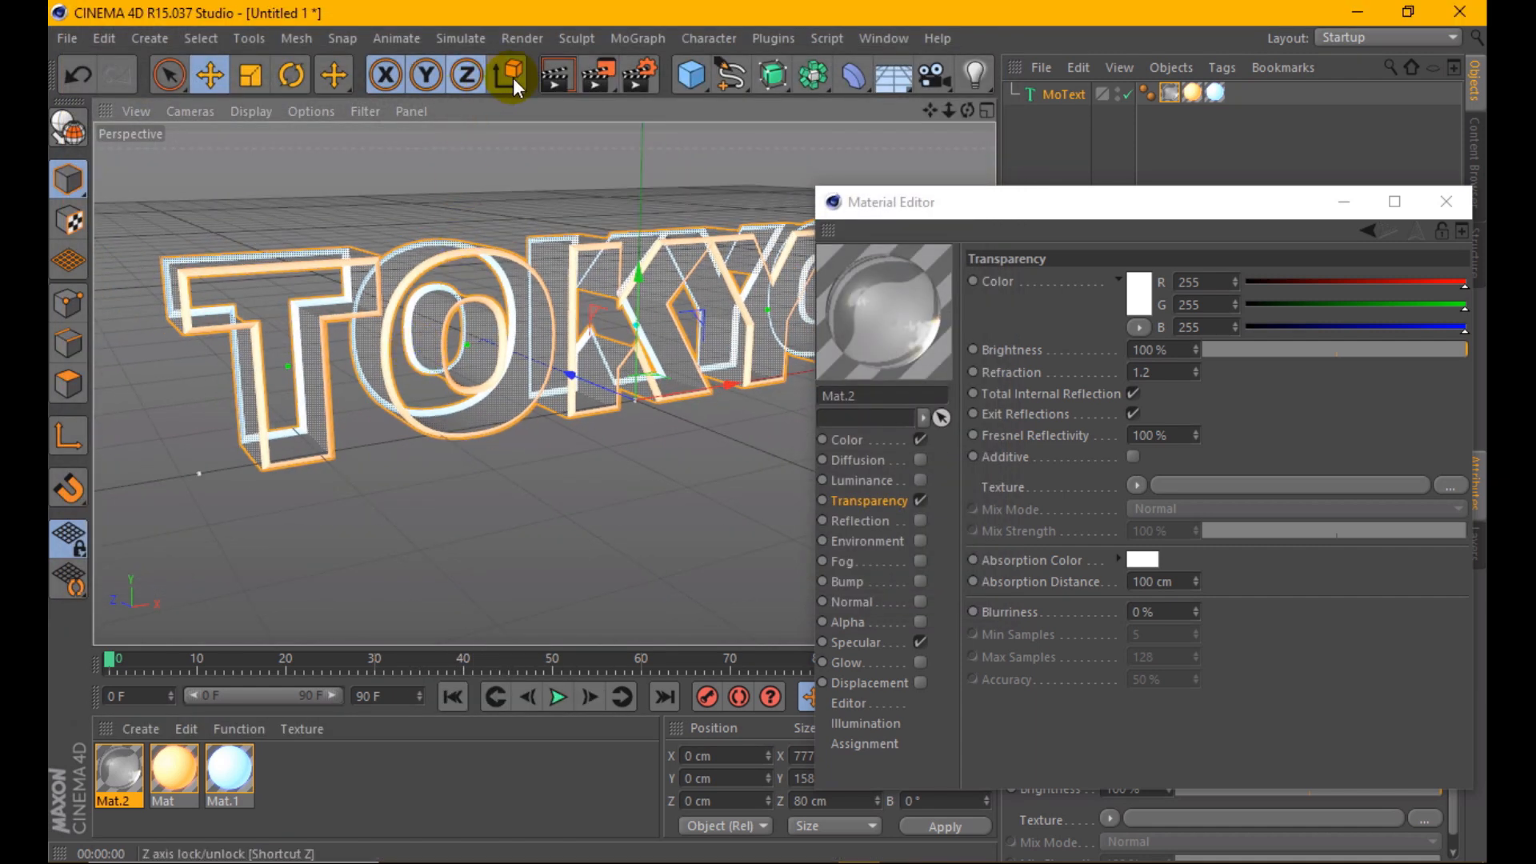
- Preview the render of the transparent text from a higher viewing angle
click(563, 75)
drag(967, 110, 963, 107)
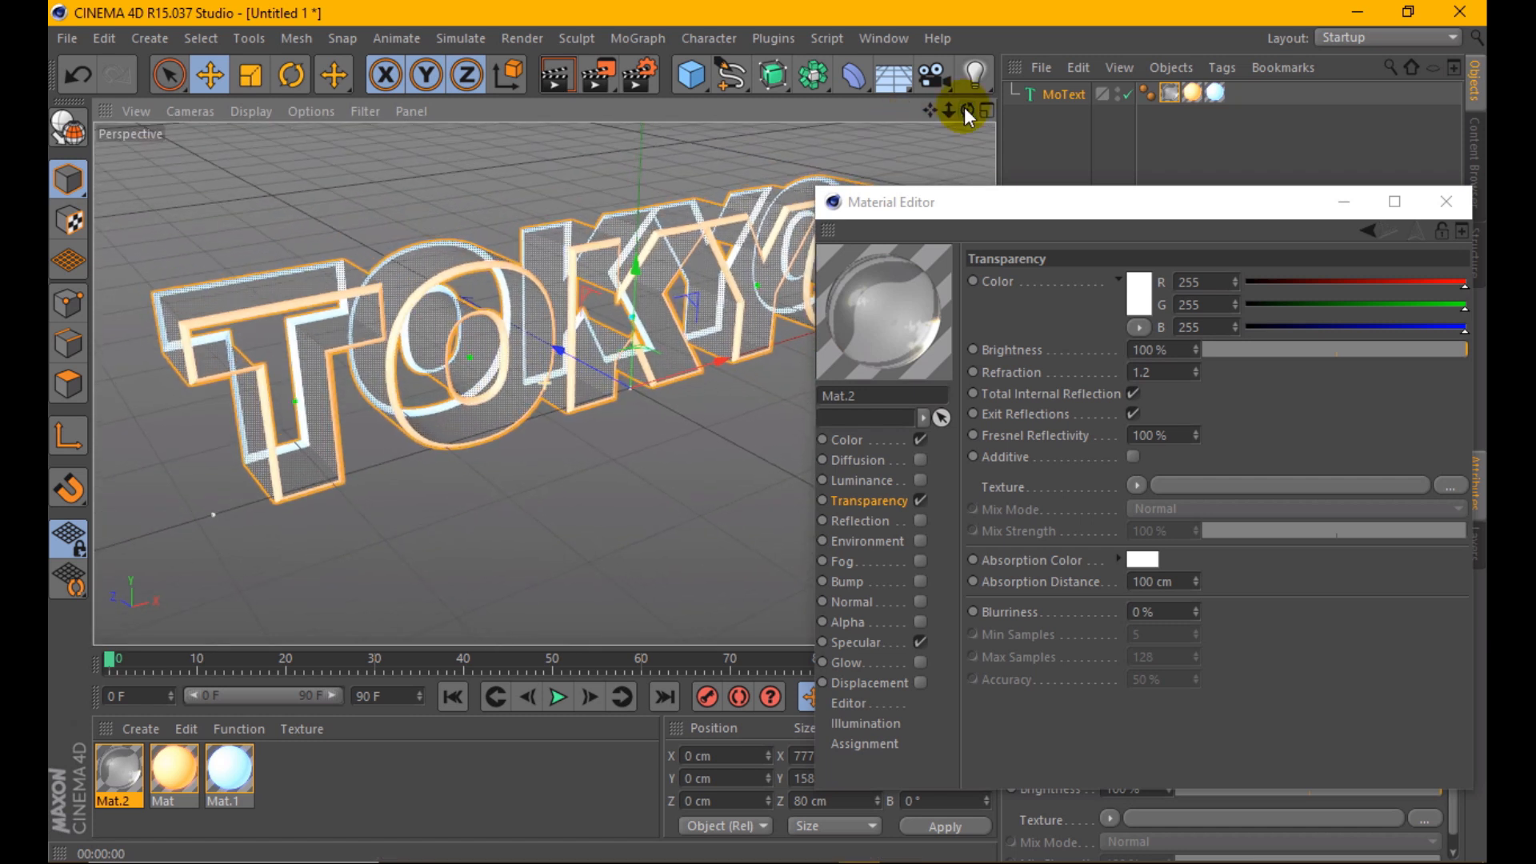
click(552, 77)
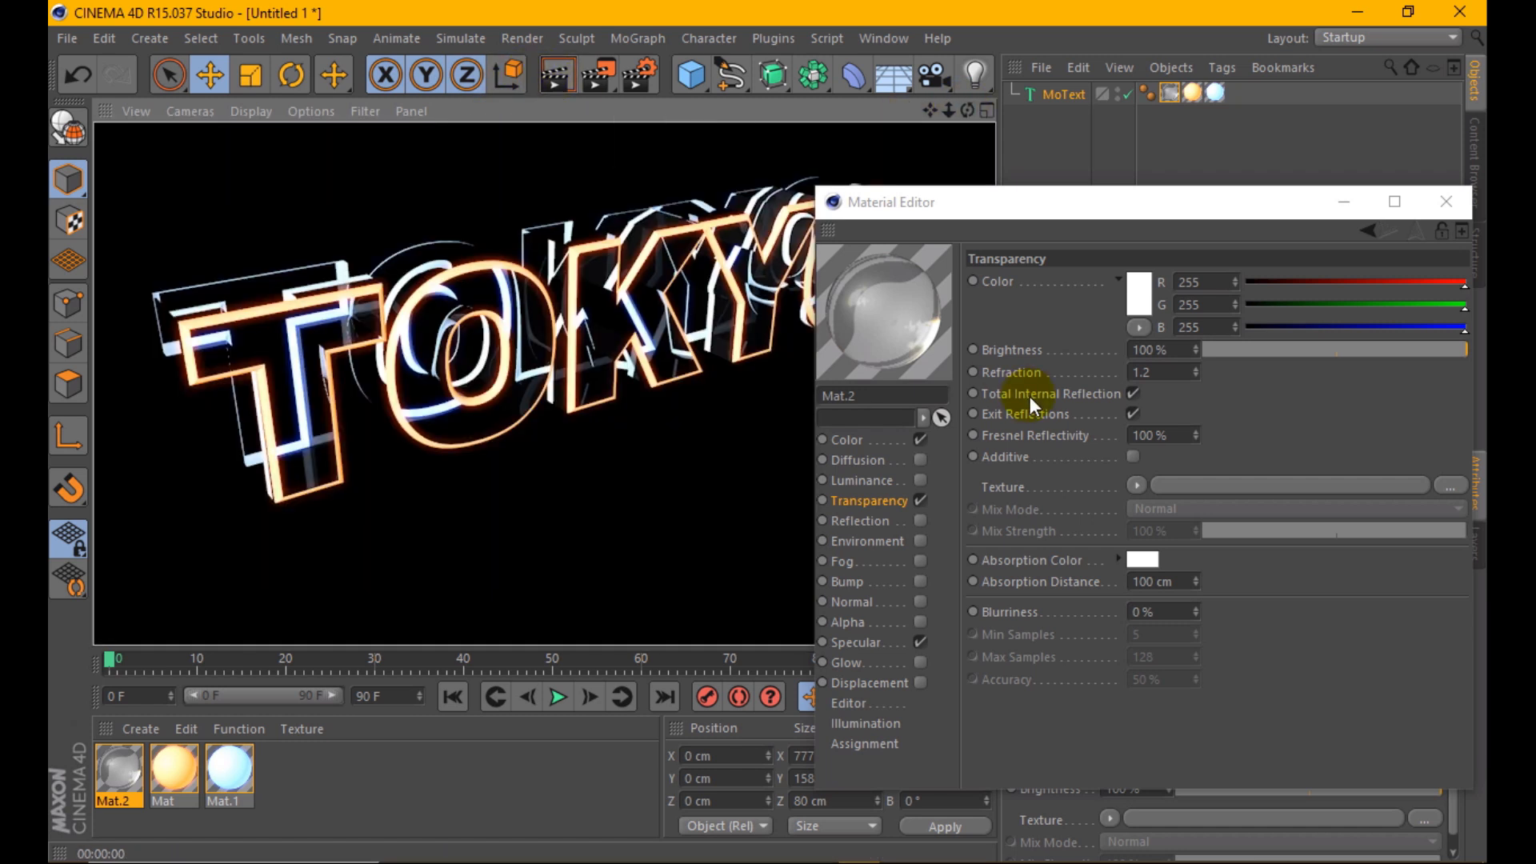
- Set the transparency refraction of Mat.2 to 1.3
click(1171, 372)
key(BackSpace)
text(3)
key(Return)
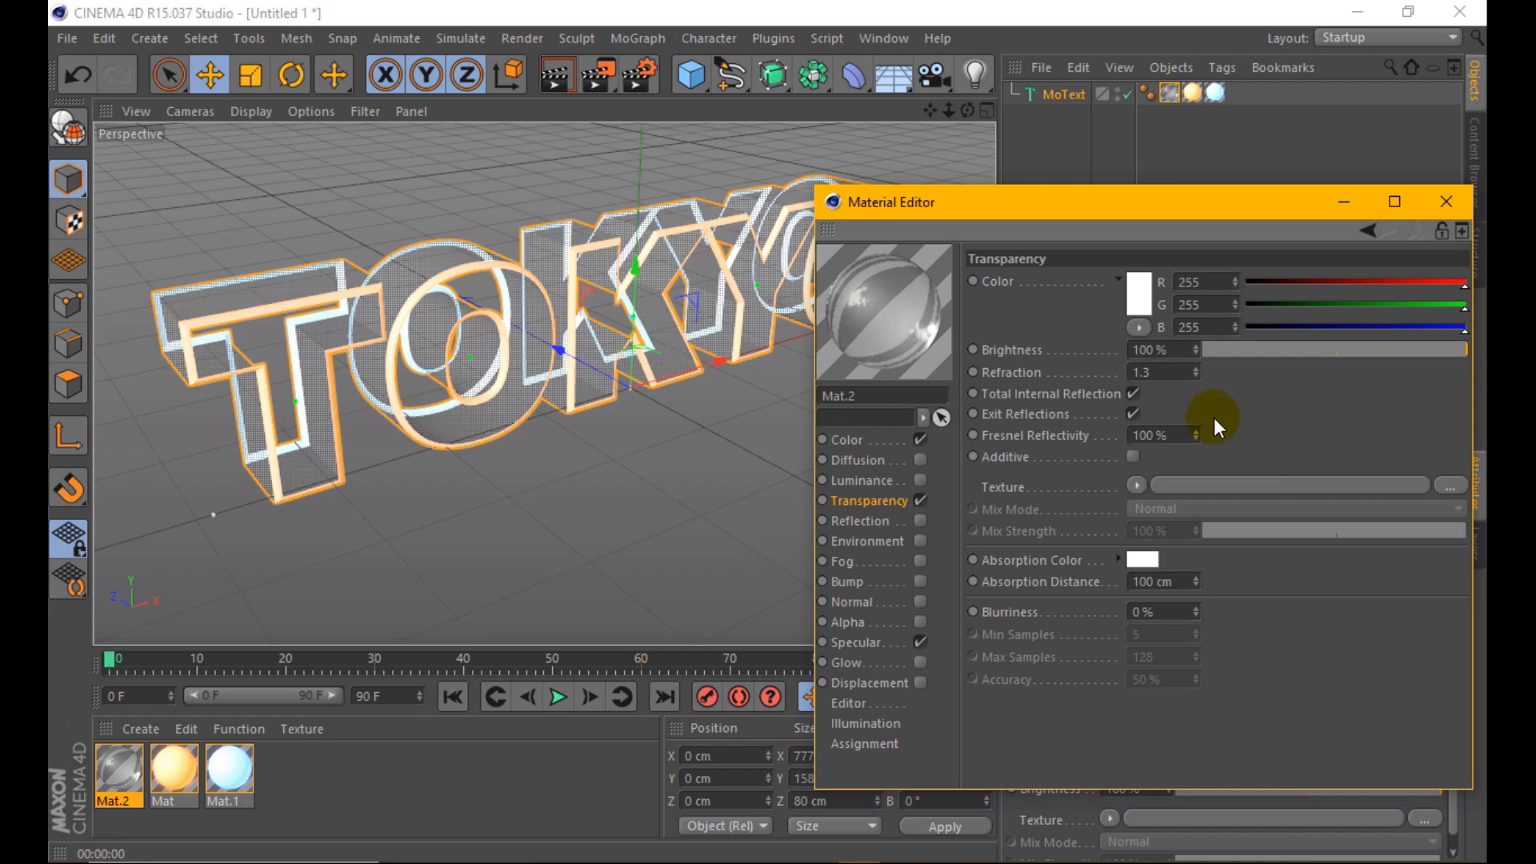
click(1145, 434)
click(1136, 486)
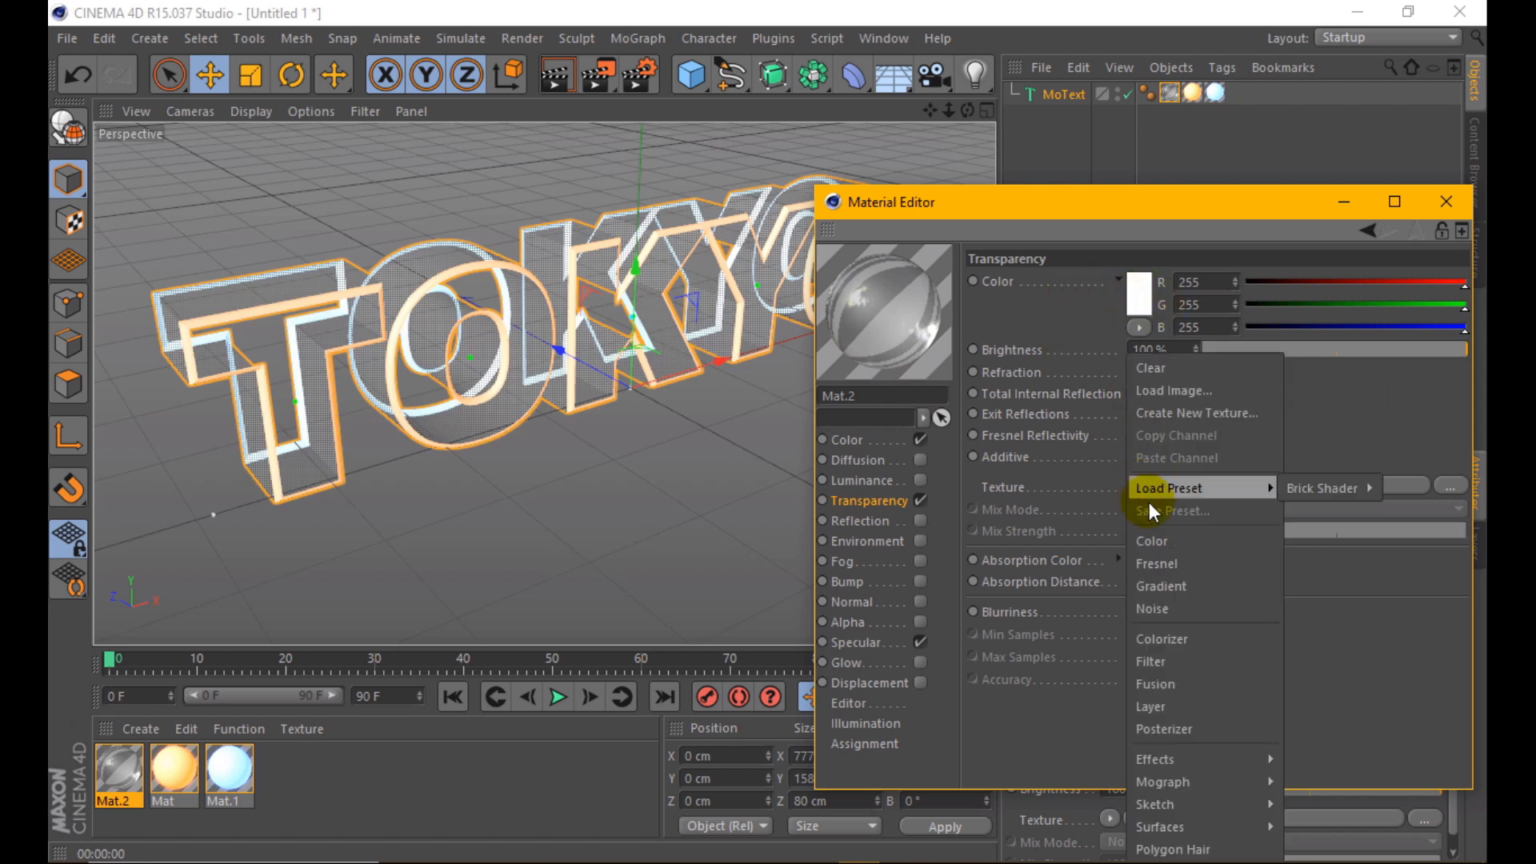
click(1366, 440)
- Set the transparency color of Mat.2 to orange, RGB 255, 89, 0, and preview the render
click(1139, 286)
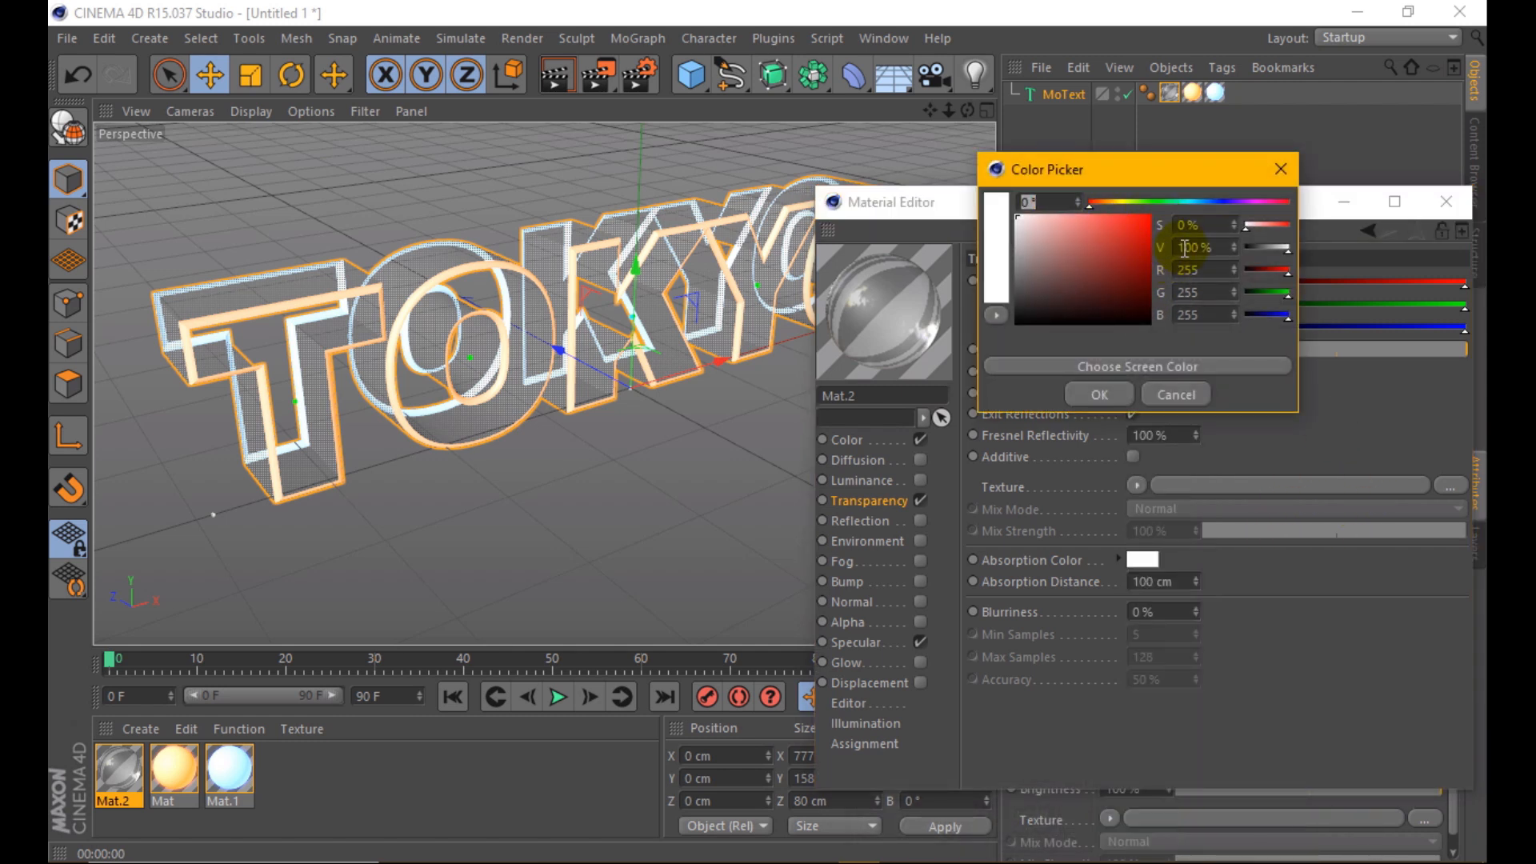
drag(1121, 206, 1102, 202)
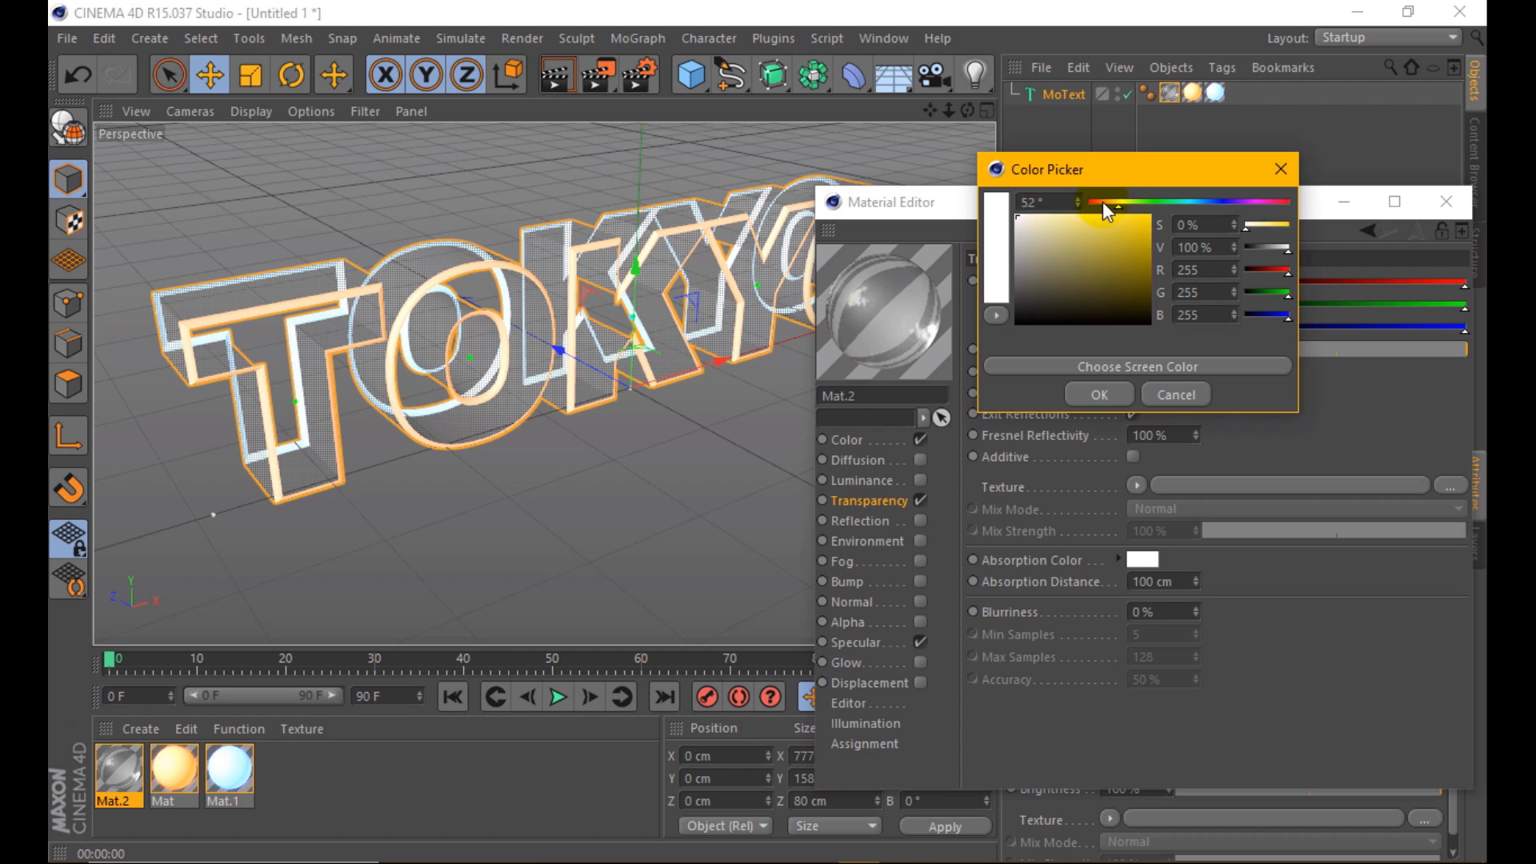
click(1149, 215)
click(1099, 392)
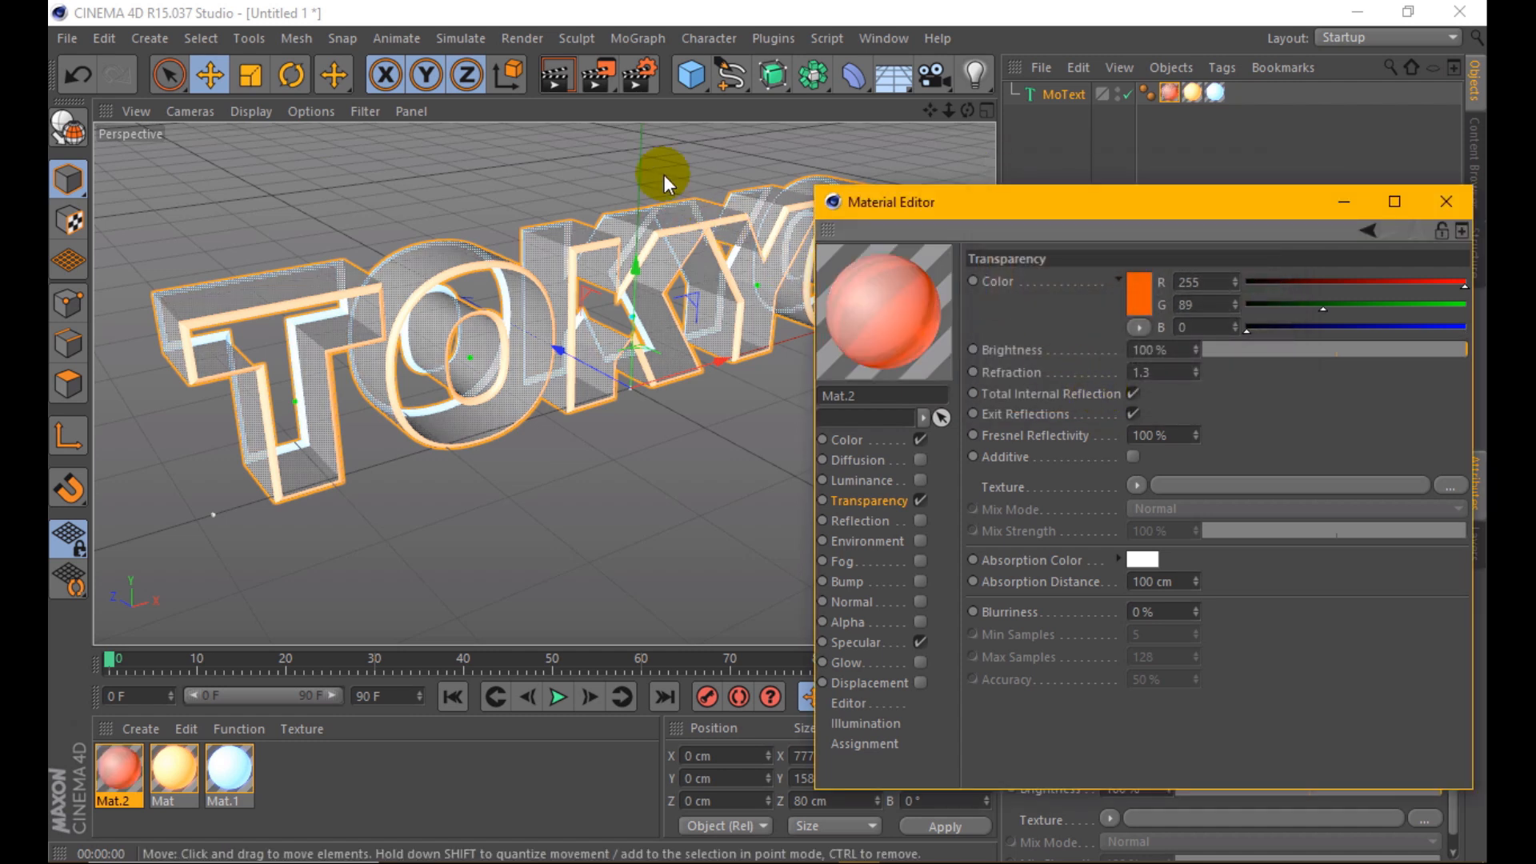
click(565, 79)
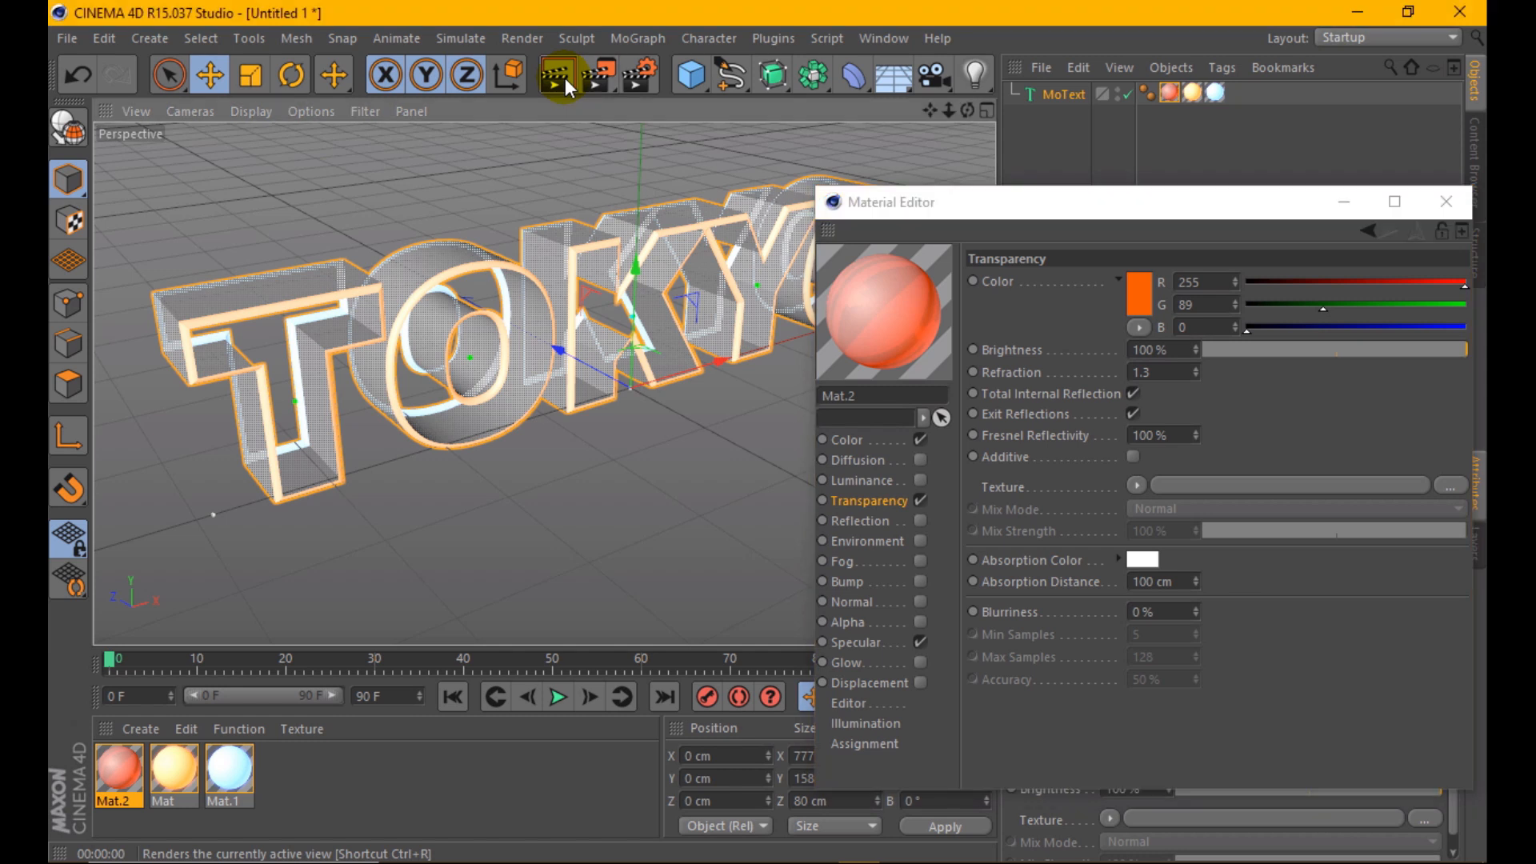
- Set the base color of Mat.2 to purple, RGB 114, 0, 255, and preview the render
click(846, 439)
click(1077, 288)
drag(1064, 203, 1175, 204)
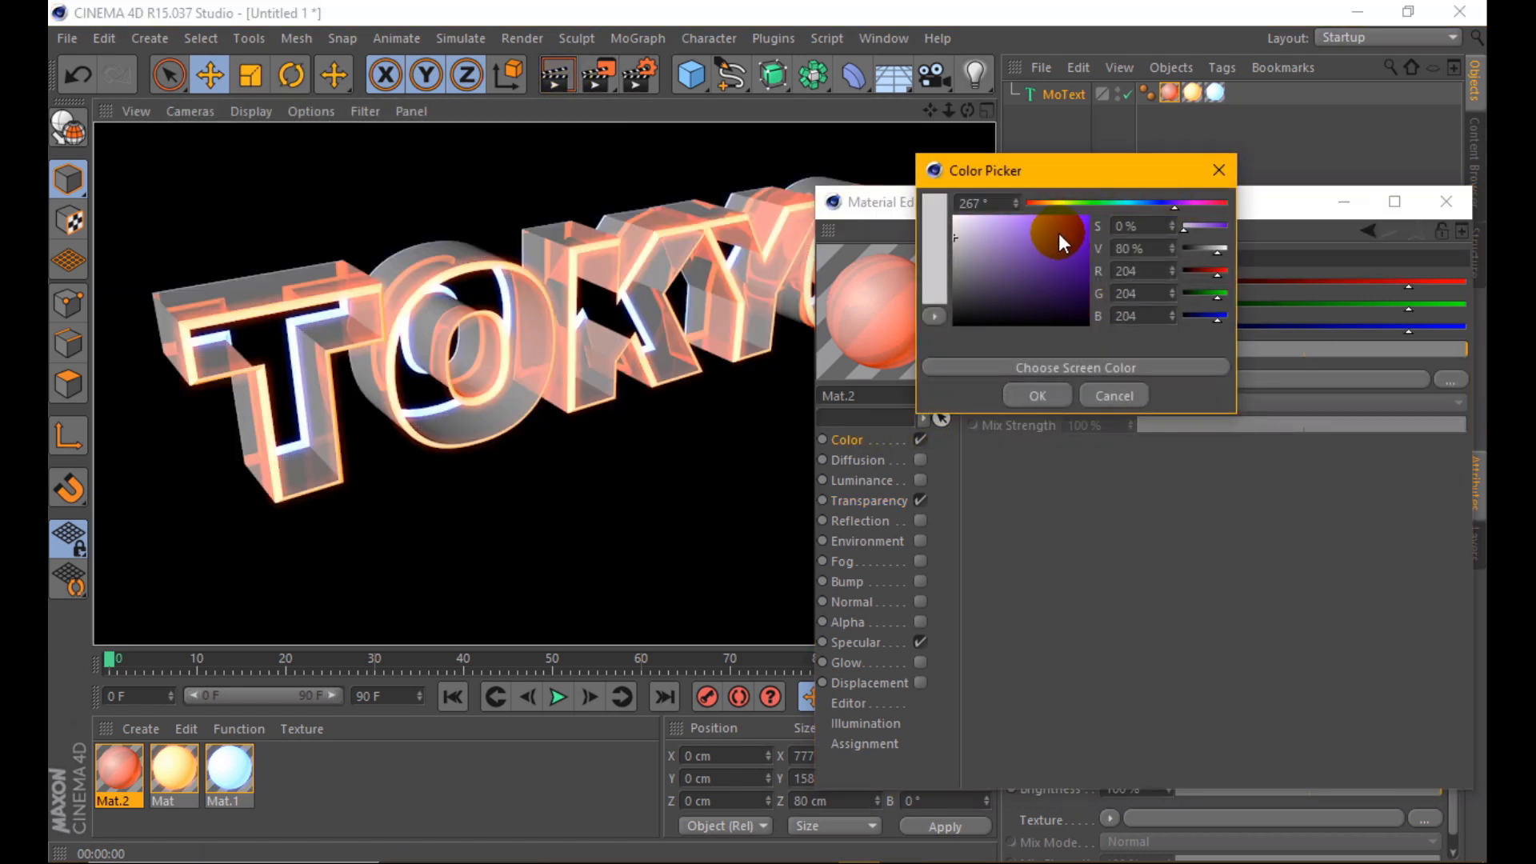
drag(1058, 233, 1087, 217)
click(1032, 396)
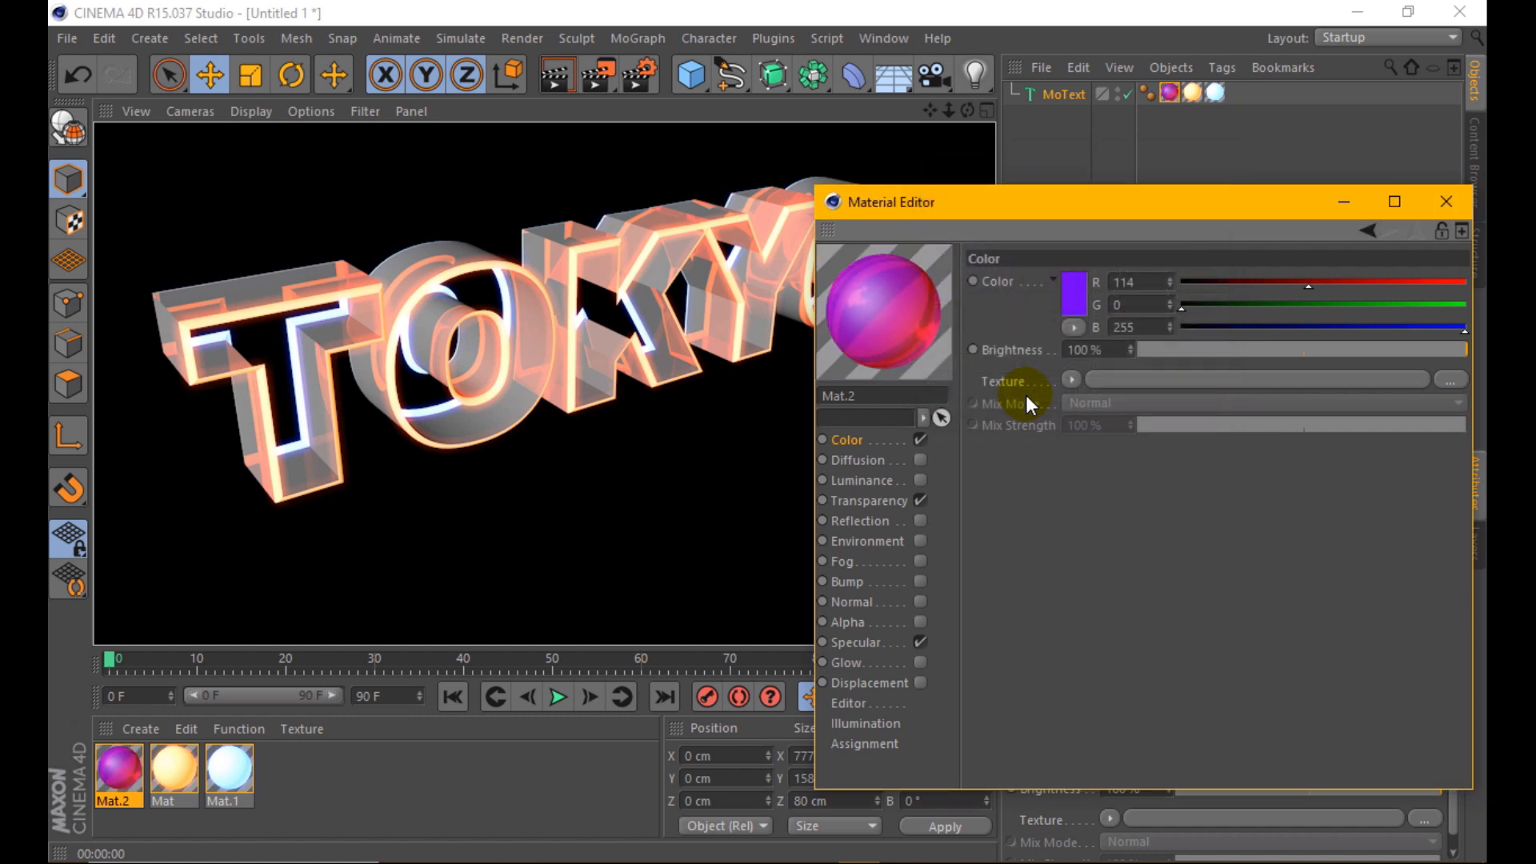
click(560, 76)
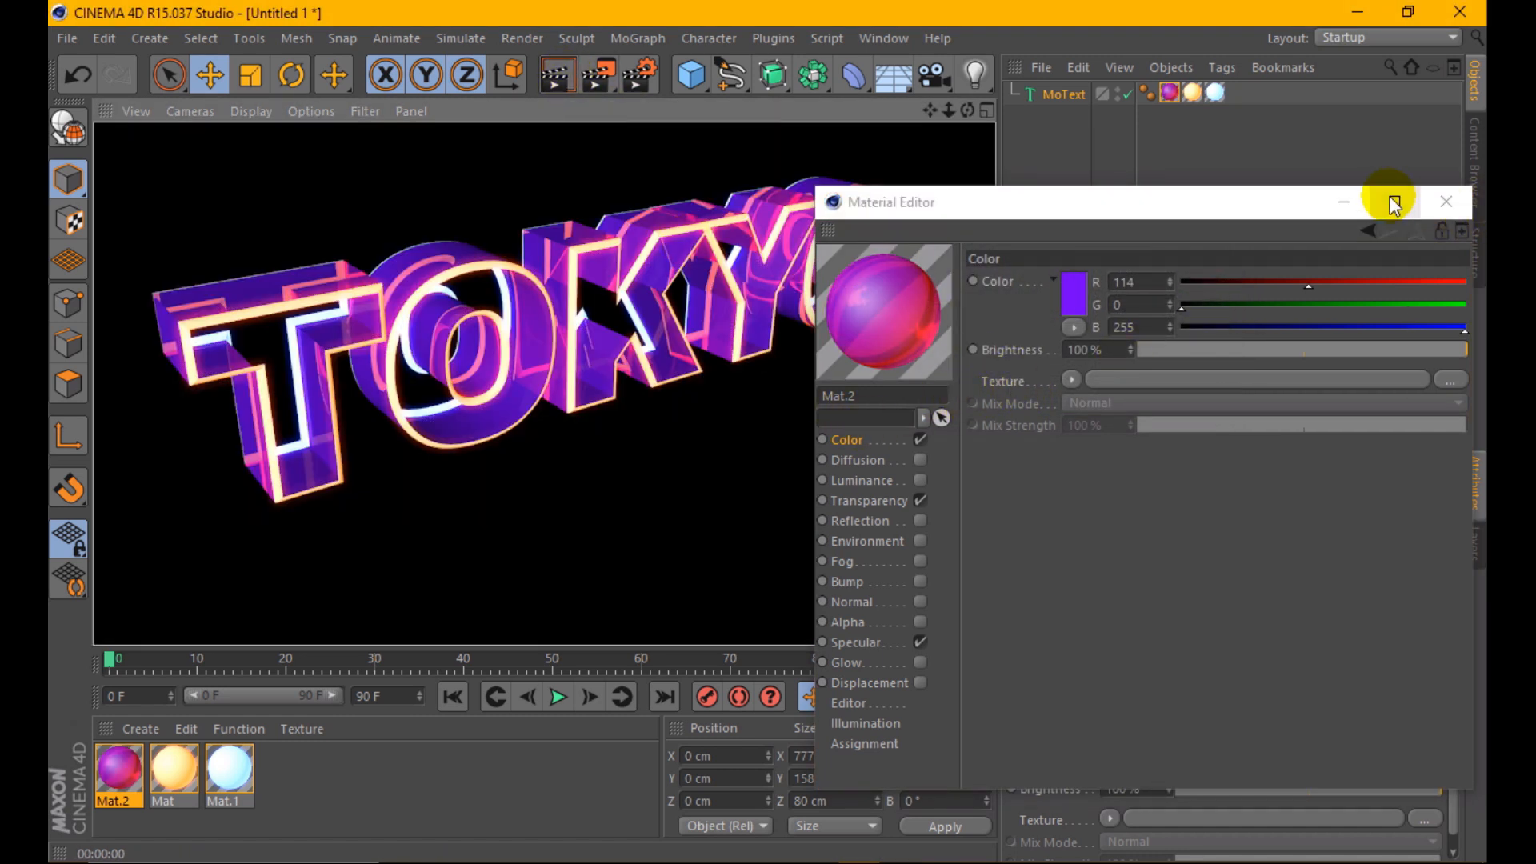
- Close the material editor and preview the render of the whole text from a lower viewing angle
click(1445, 201)
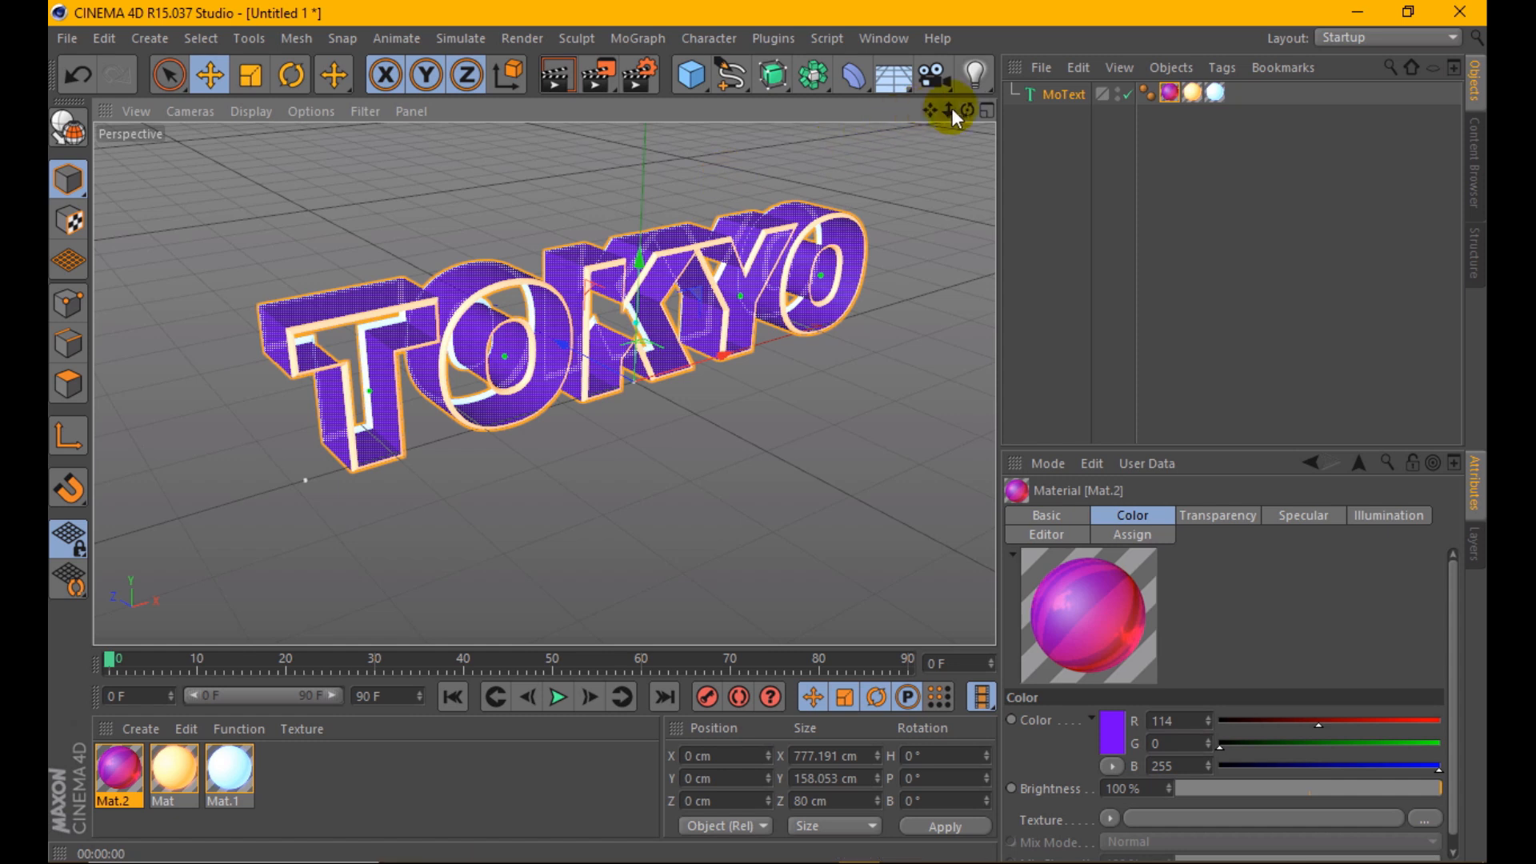
drag(963, 112, 964, 112)
click(564, 80)
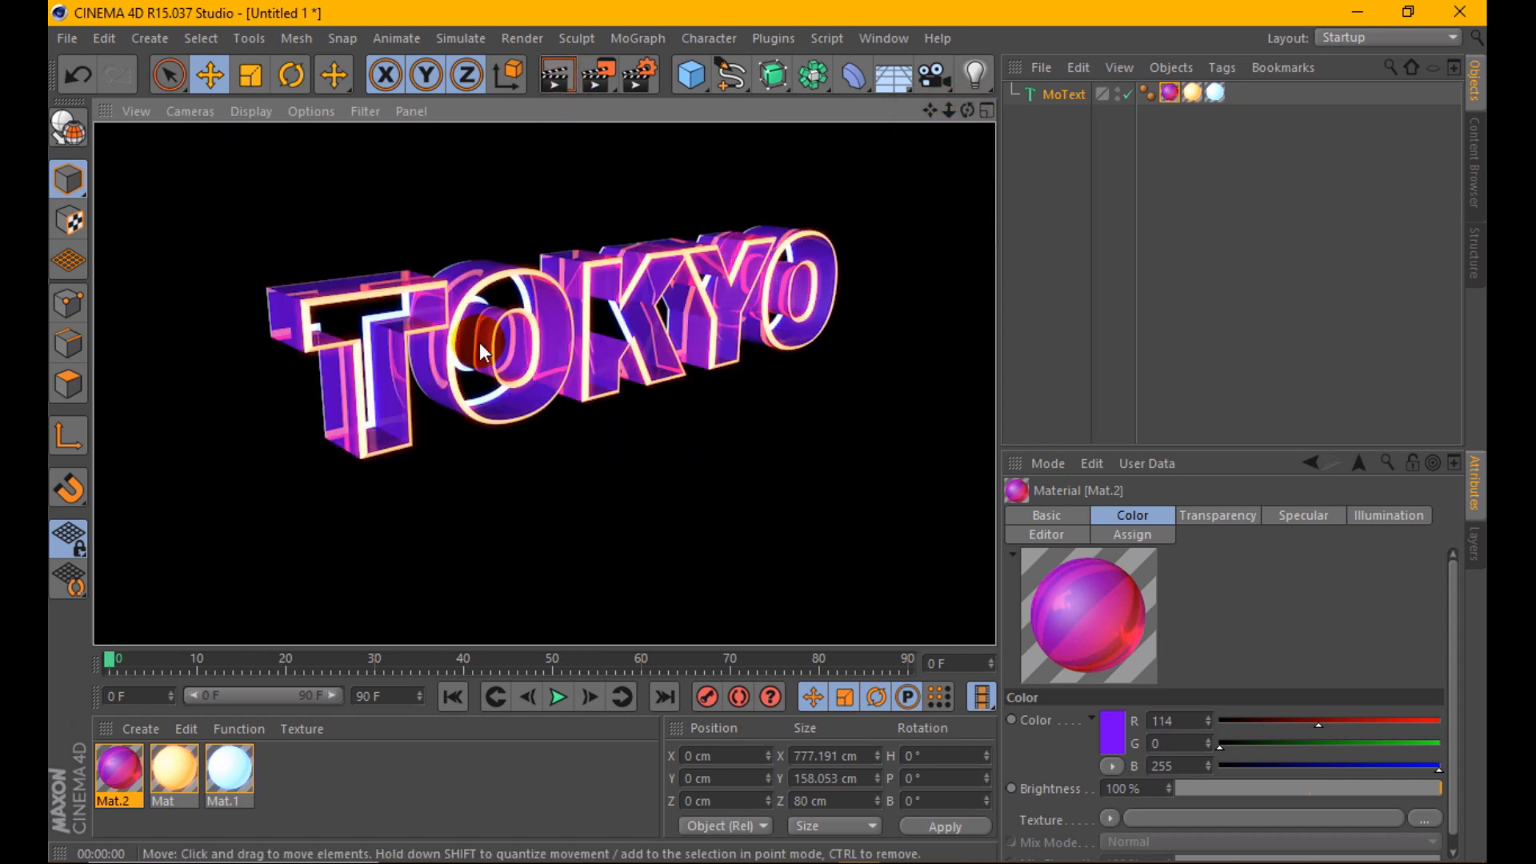
- Try the orange glow material without its color channel in a render preview, and turn the channel back on
double_click(174, 768)
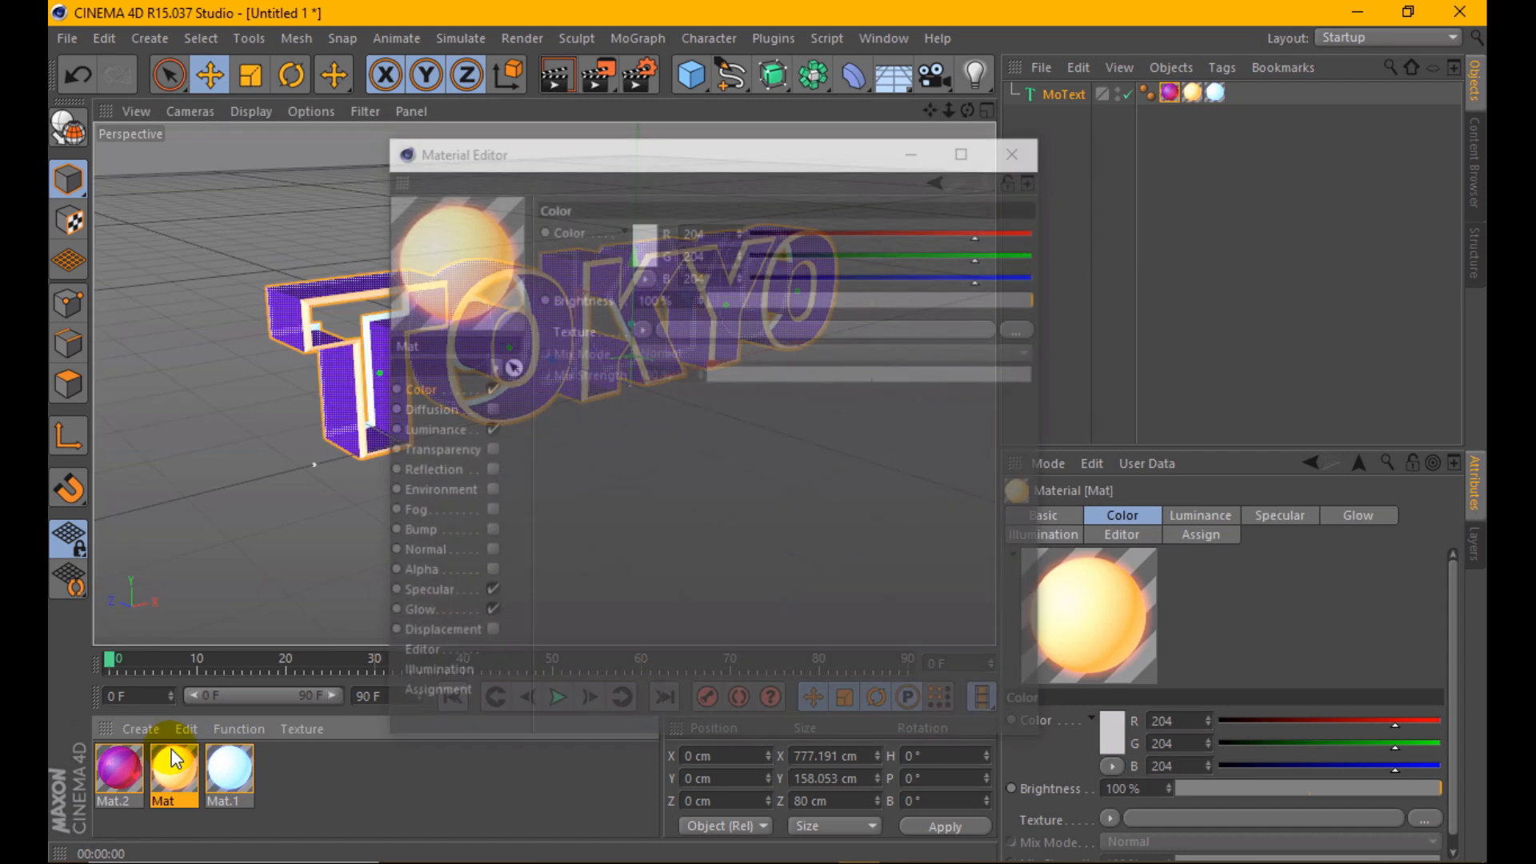
click(489, 389)
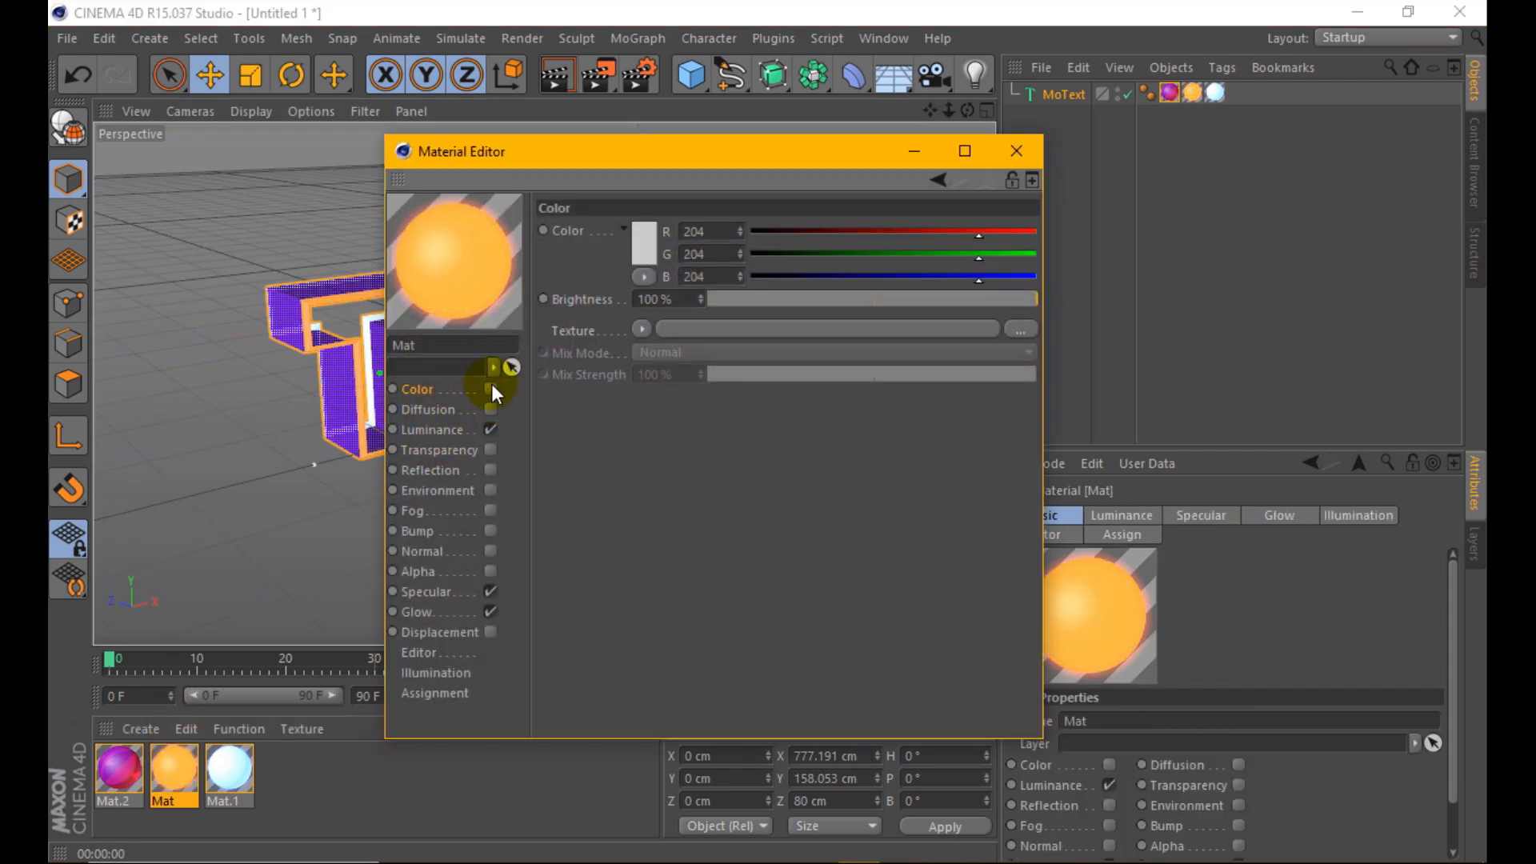
drag(741, 157, 1212, 198)
click(604, 256)
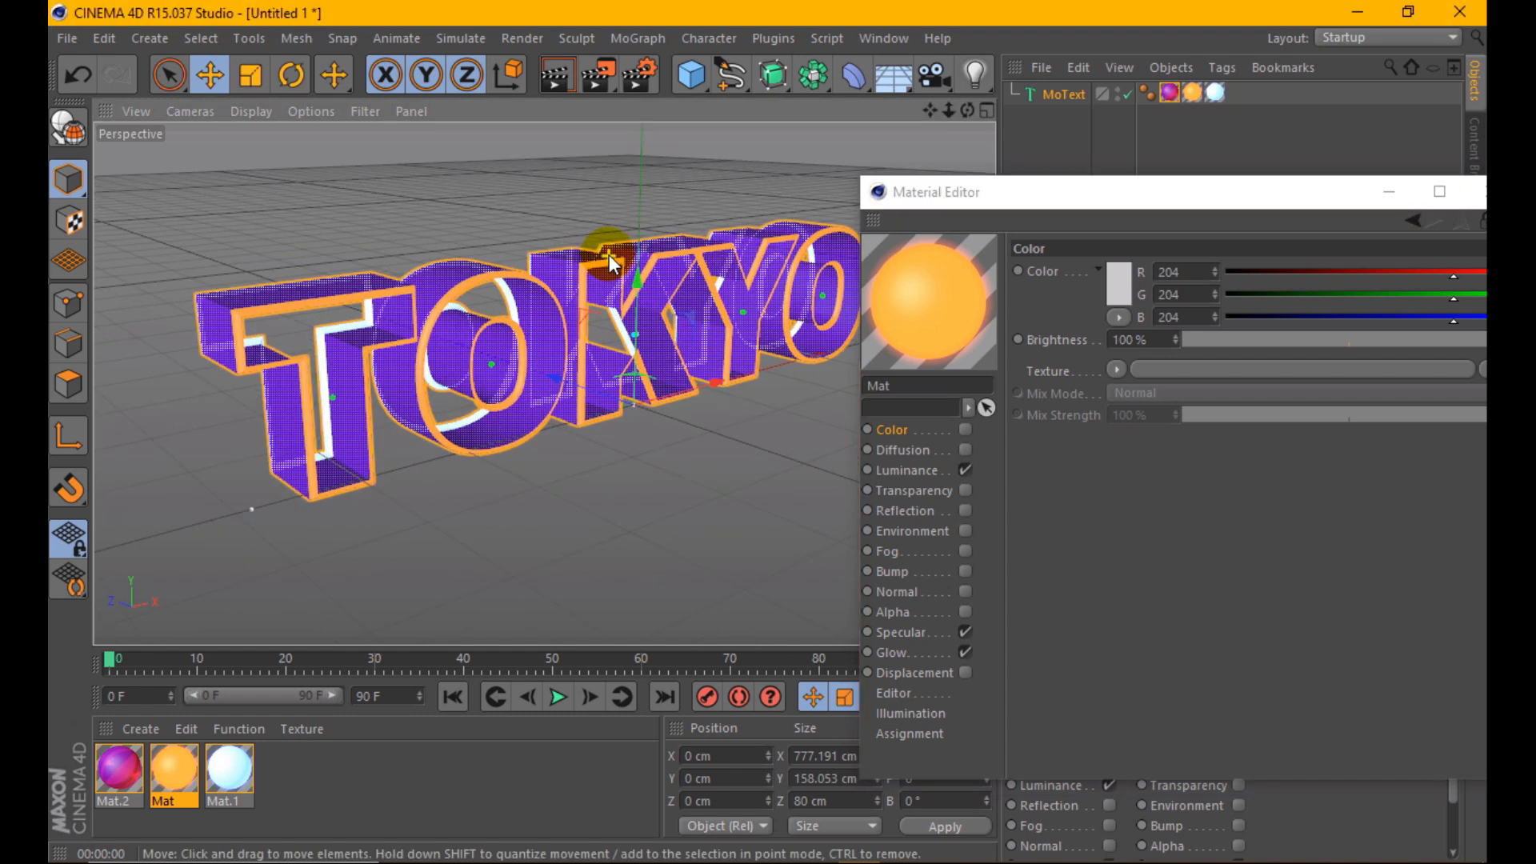
click(558, 76)
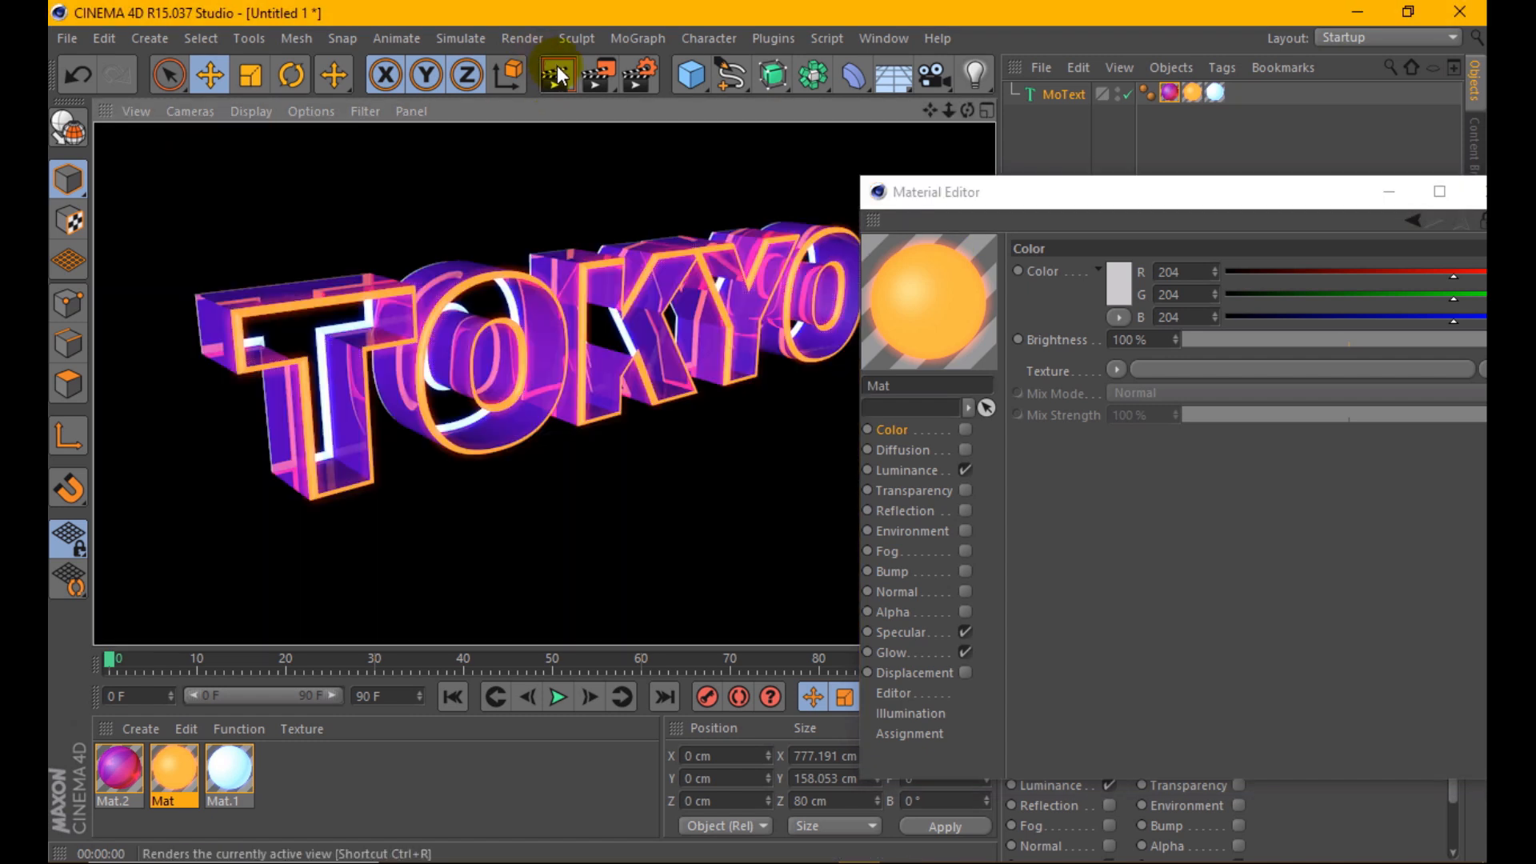
click(965, 430)
- Set the orange glow material's luminance color to a more saturated orange, RGB 255, 129, 12
click(942, 474)
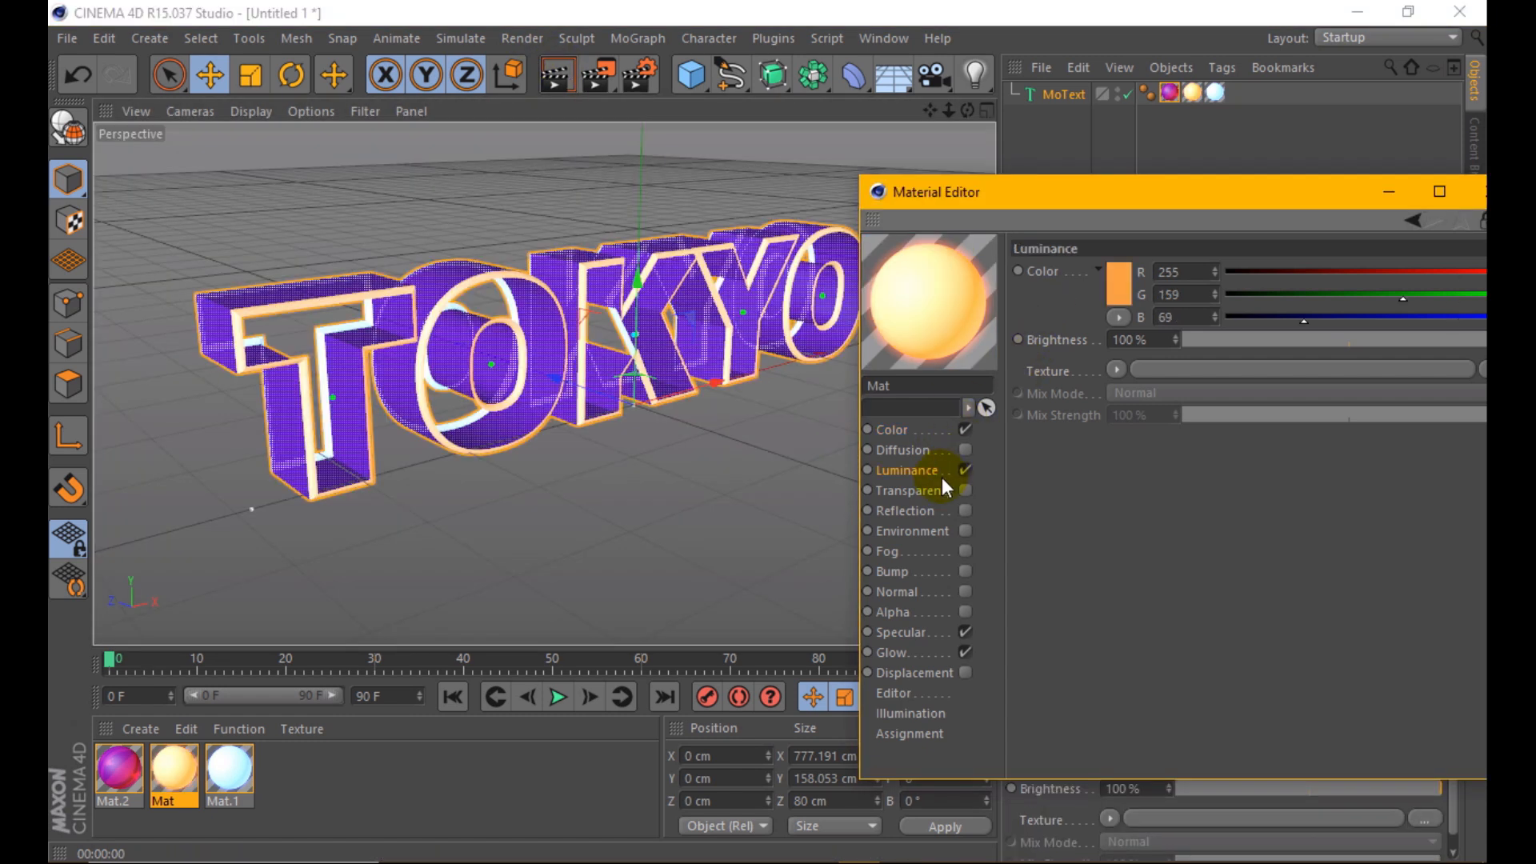
click(1127, 278)
click(1137, 204)
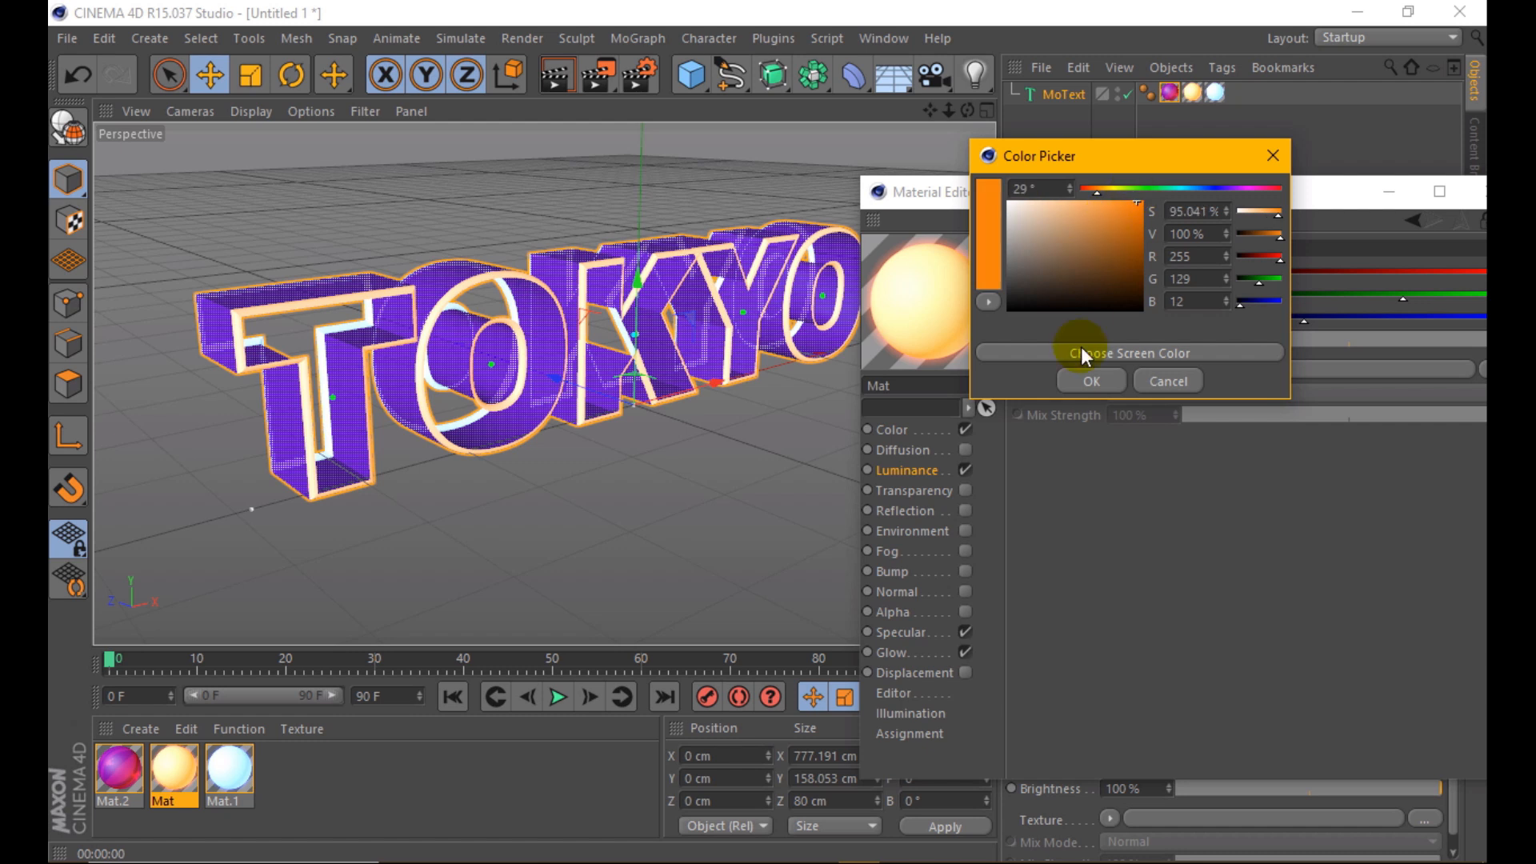
click(1080, 381)
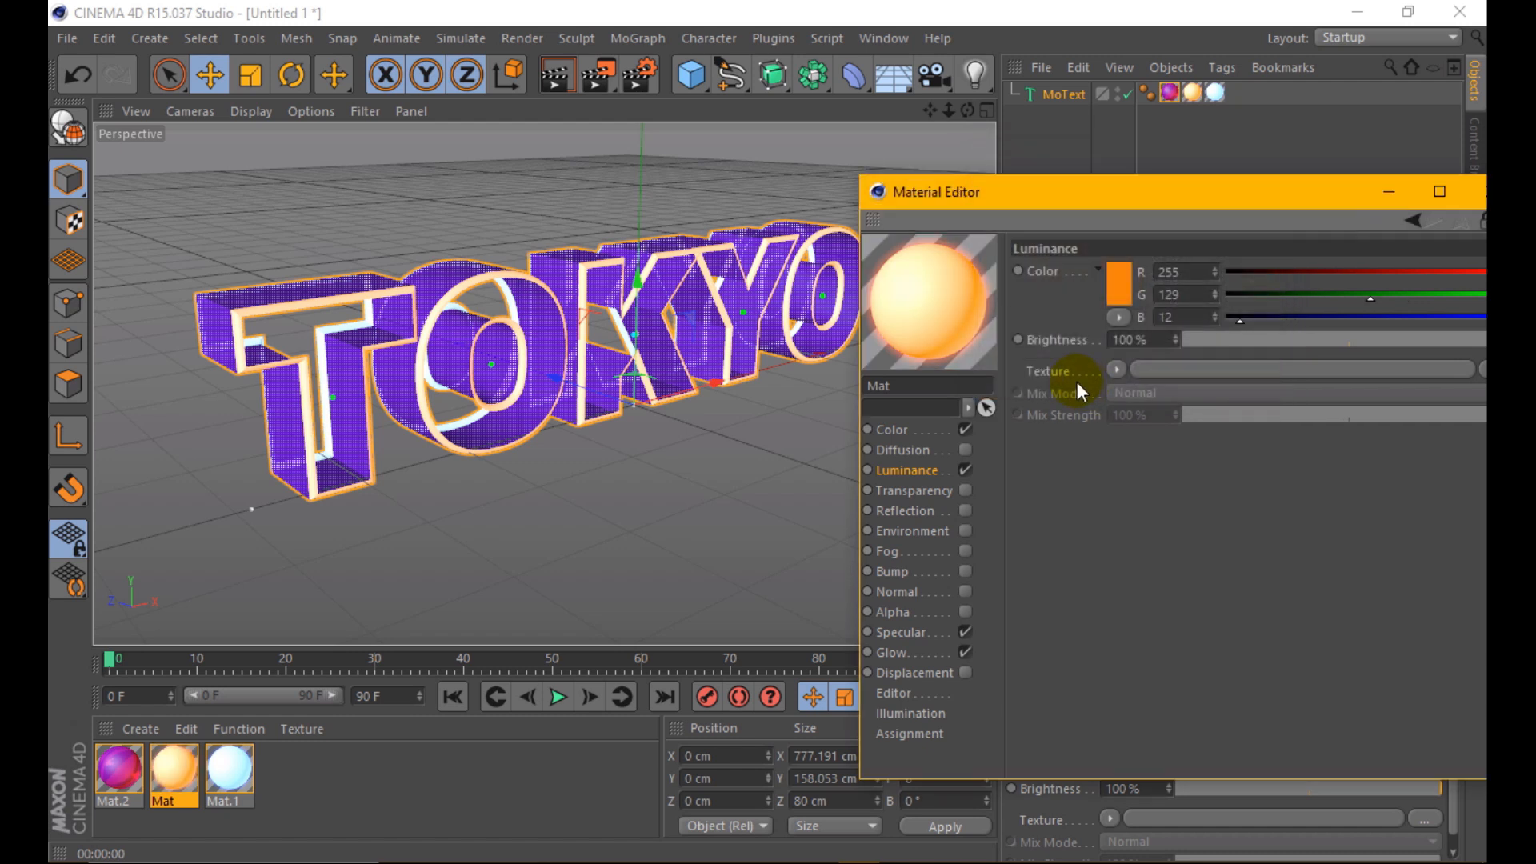
- Preview the orange glow, set the luminance color of Mat.1 to blue, RGB 46, 105, 255, and render the view again
click(904, 652)
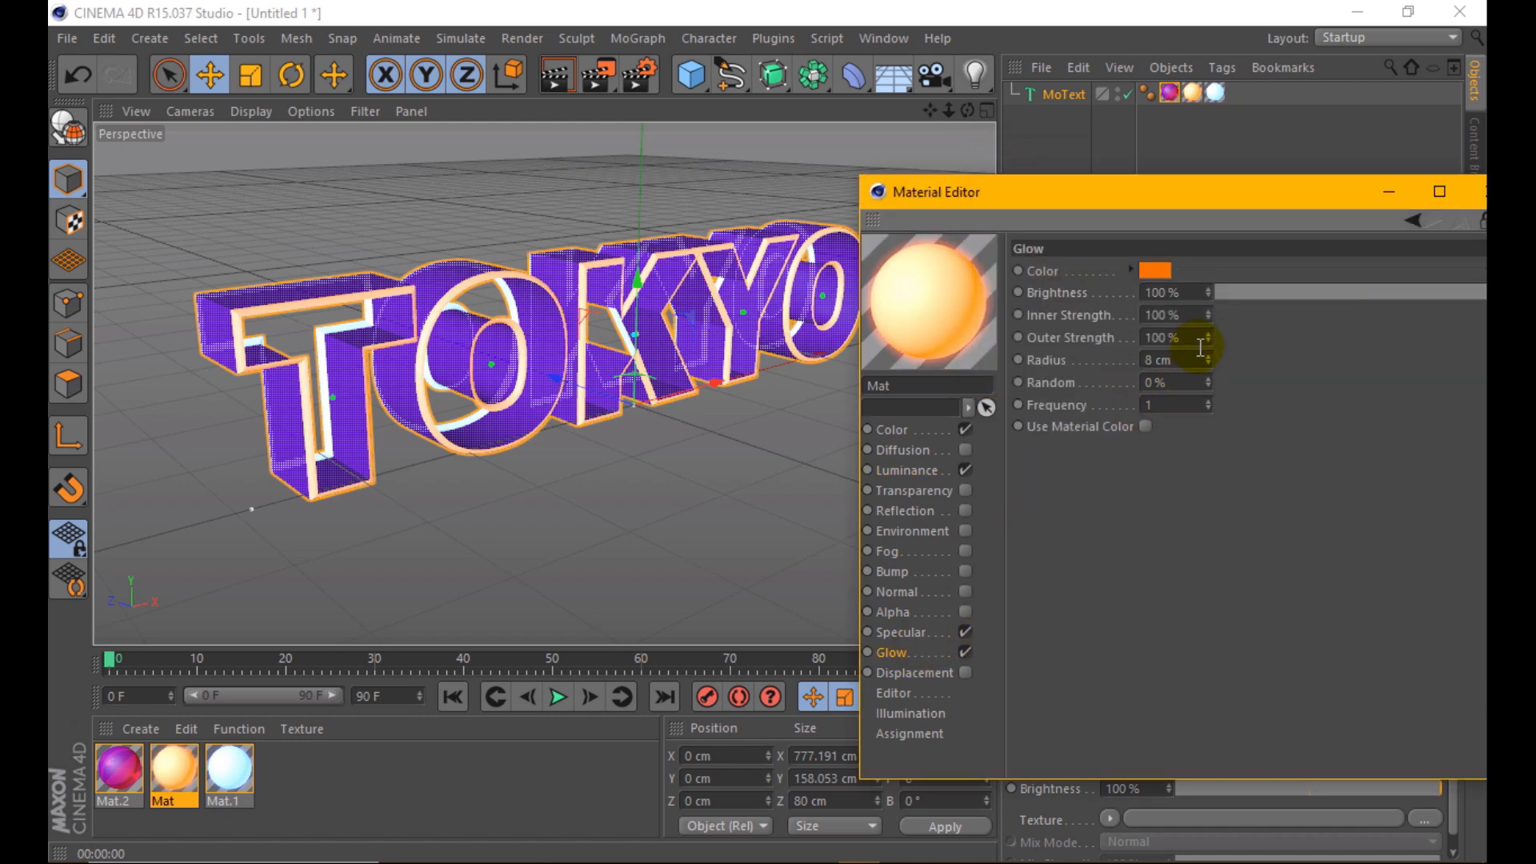
click(558, 75)
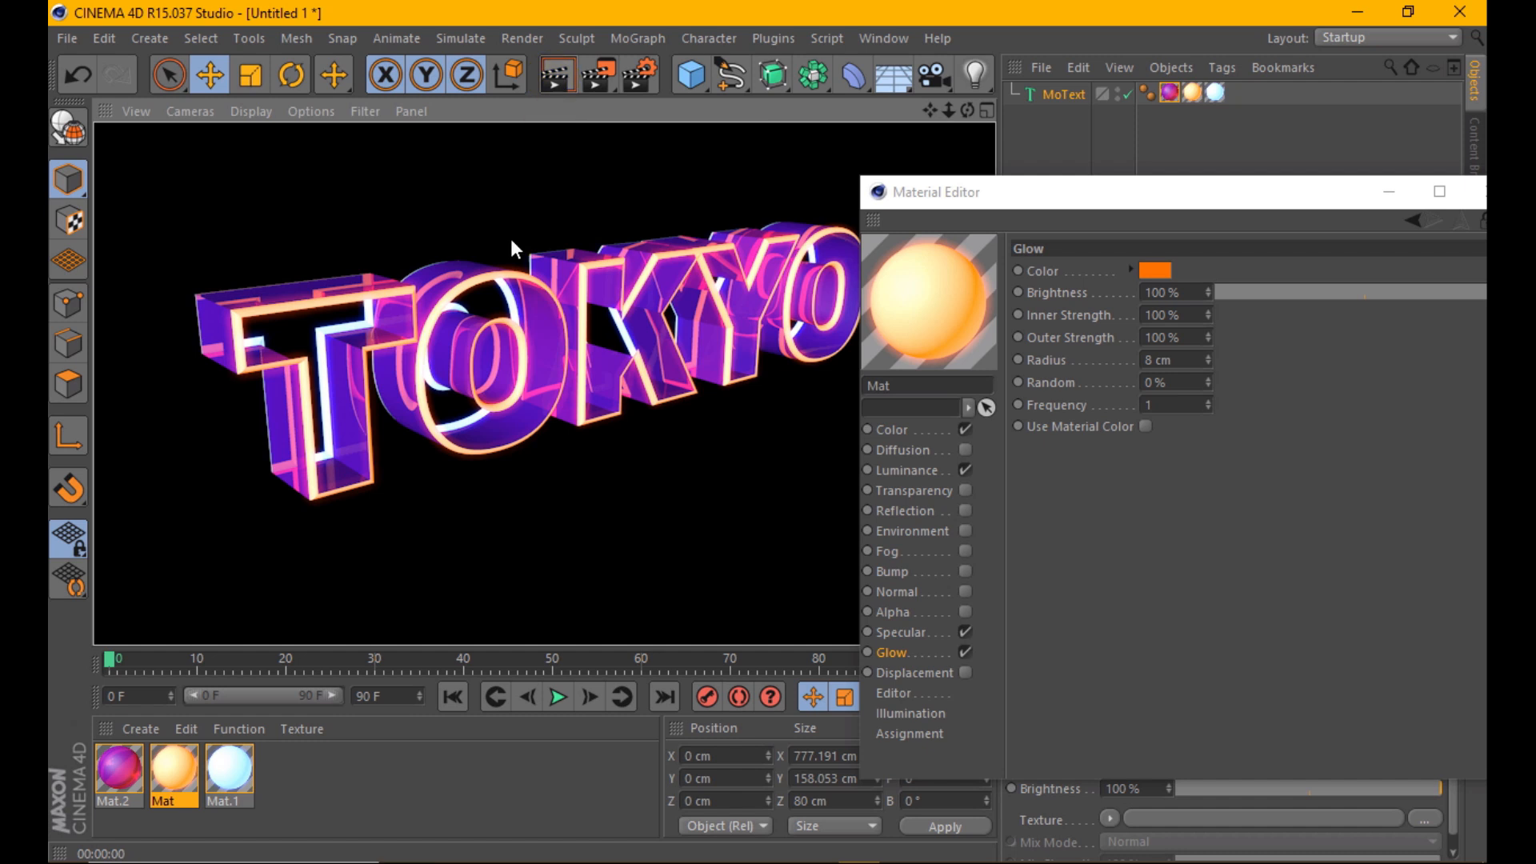
click(229, 768)
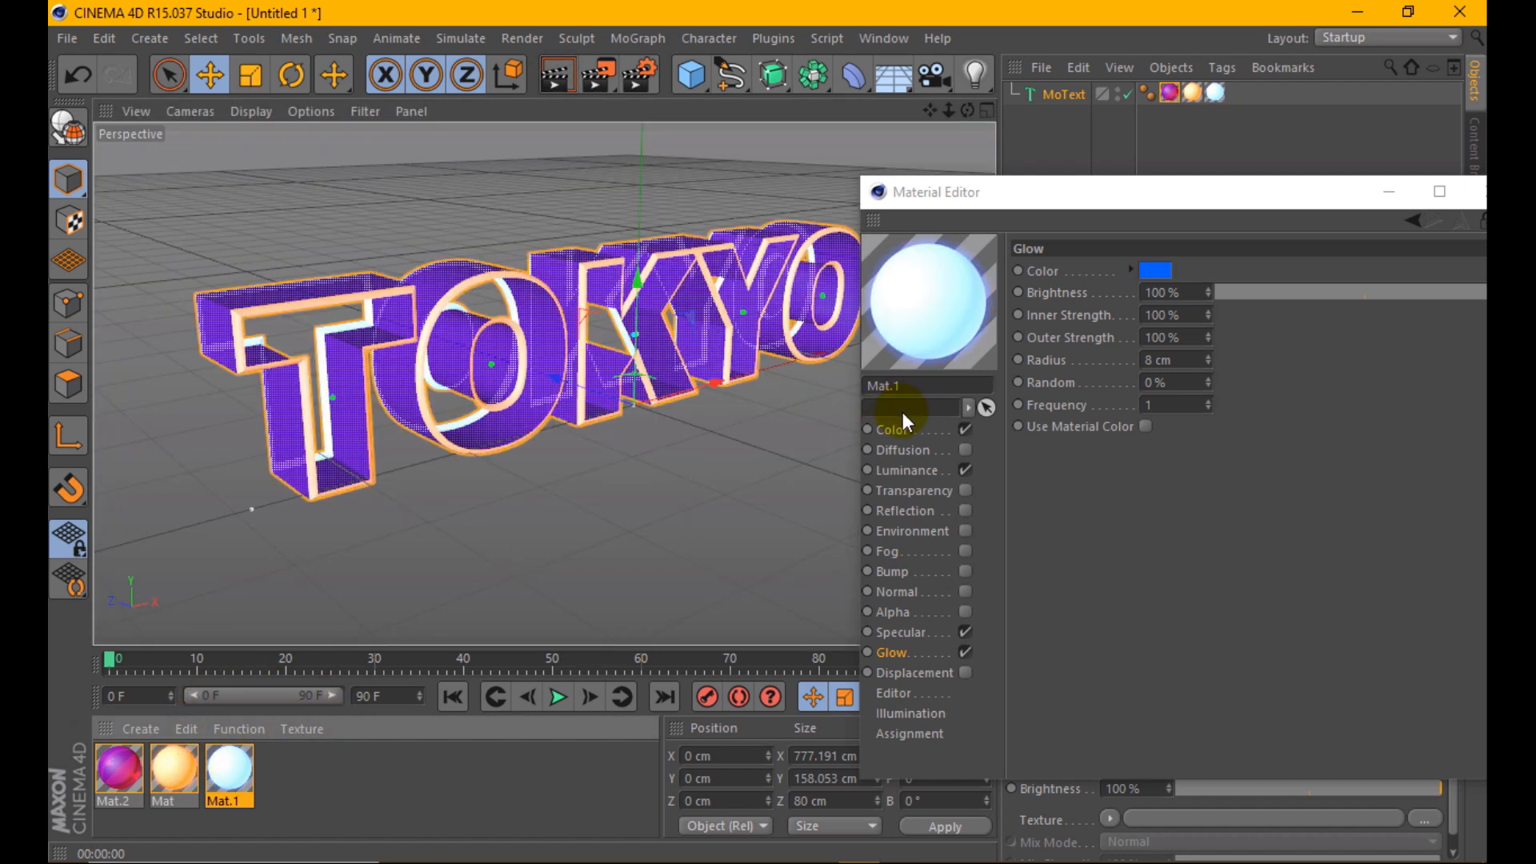
click(912, 471)
click(1108, 300)
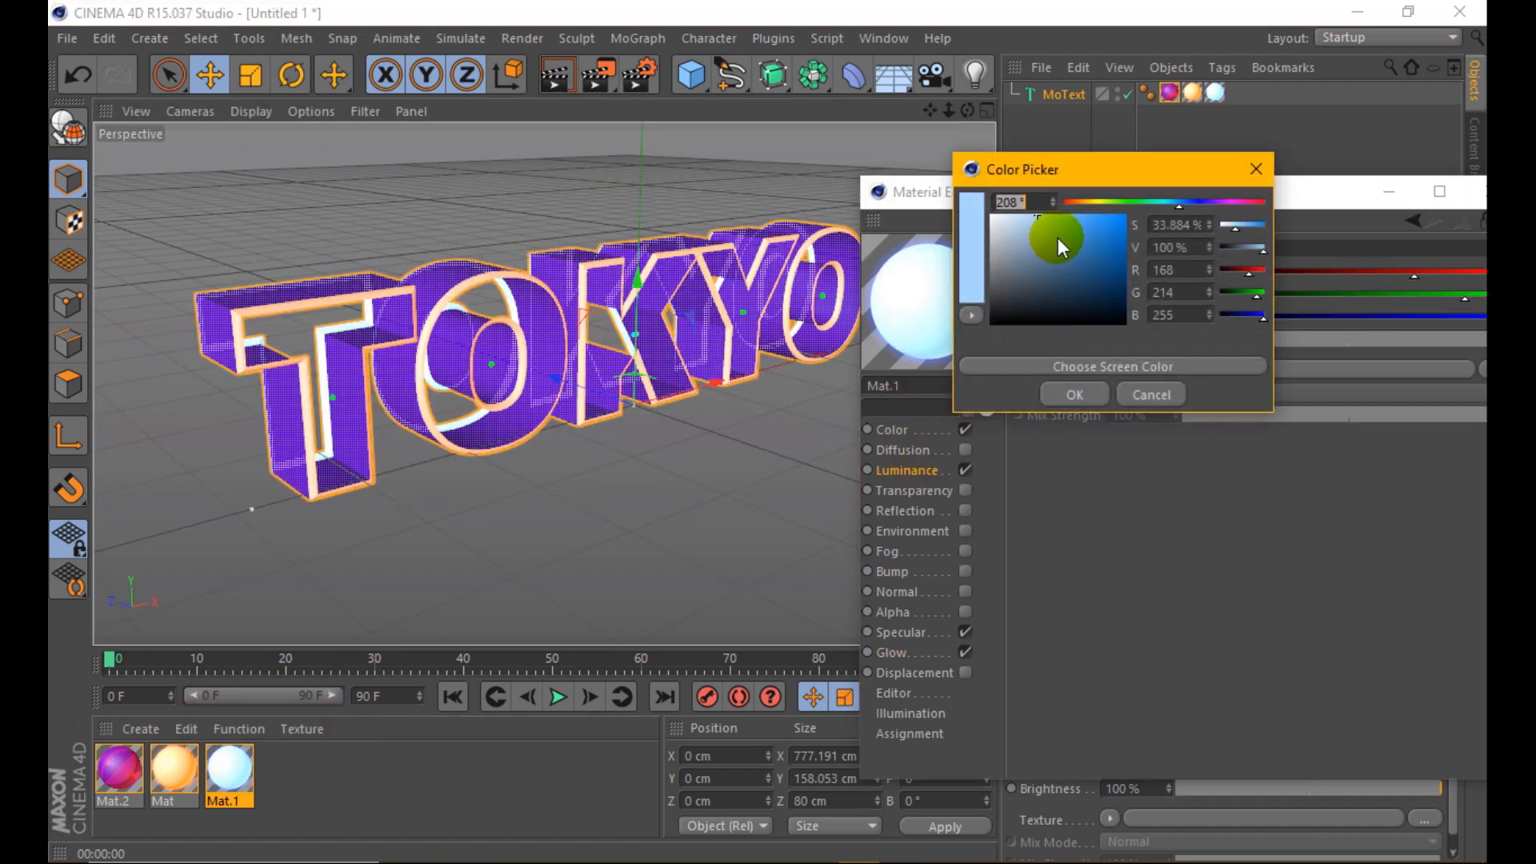
drag(1060, 237, 1102, 214)
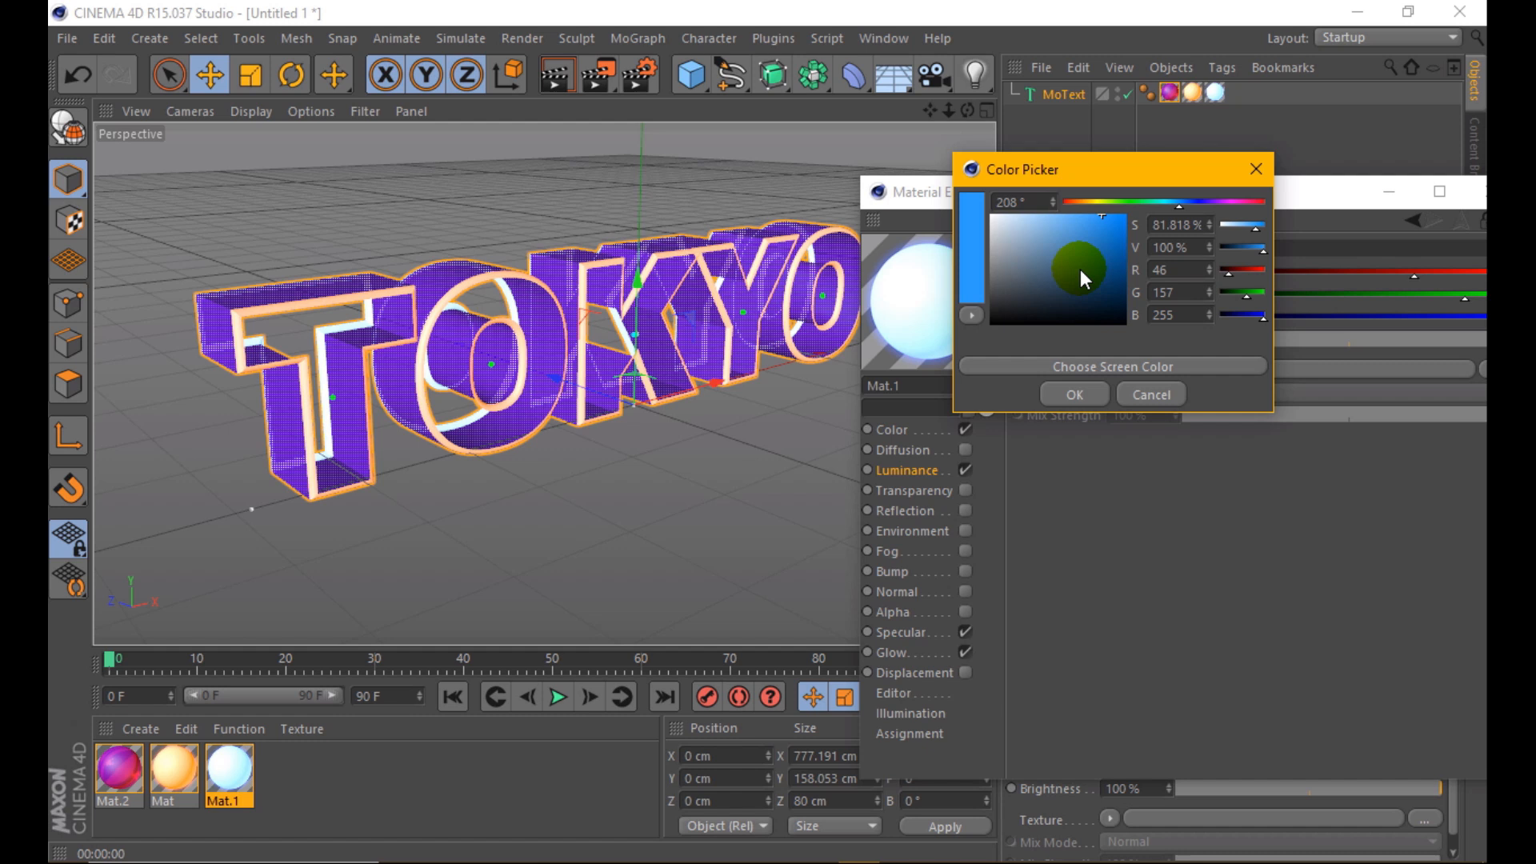
click(1188, 202)
click(1080, 392)
click(557, 76)
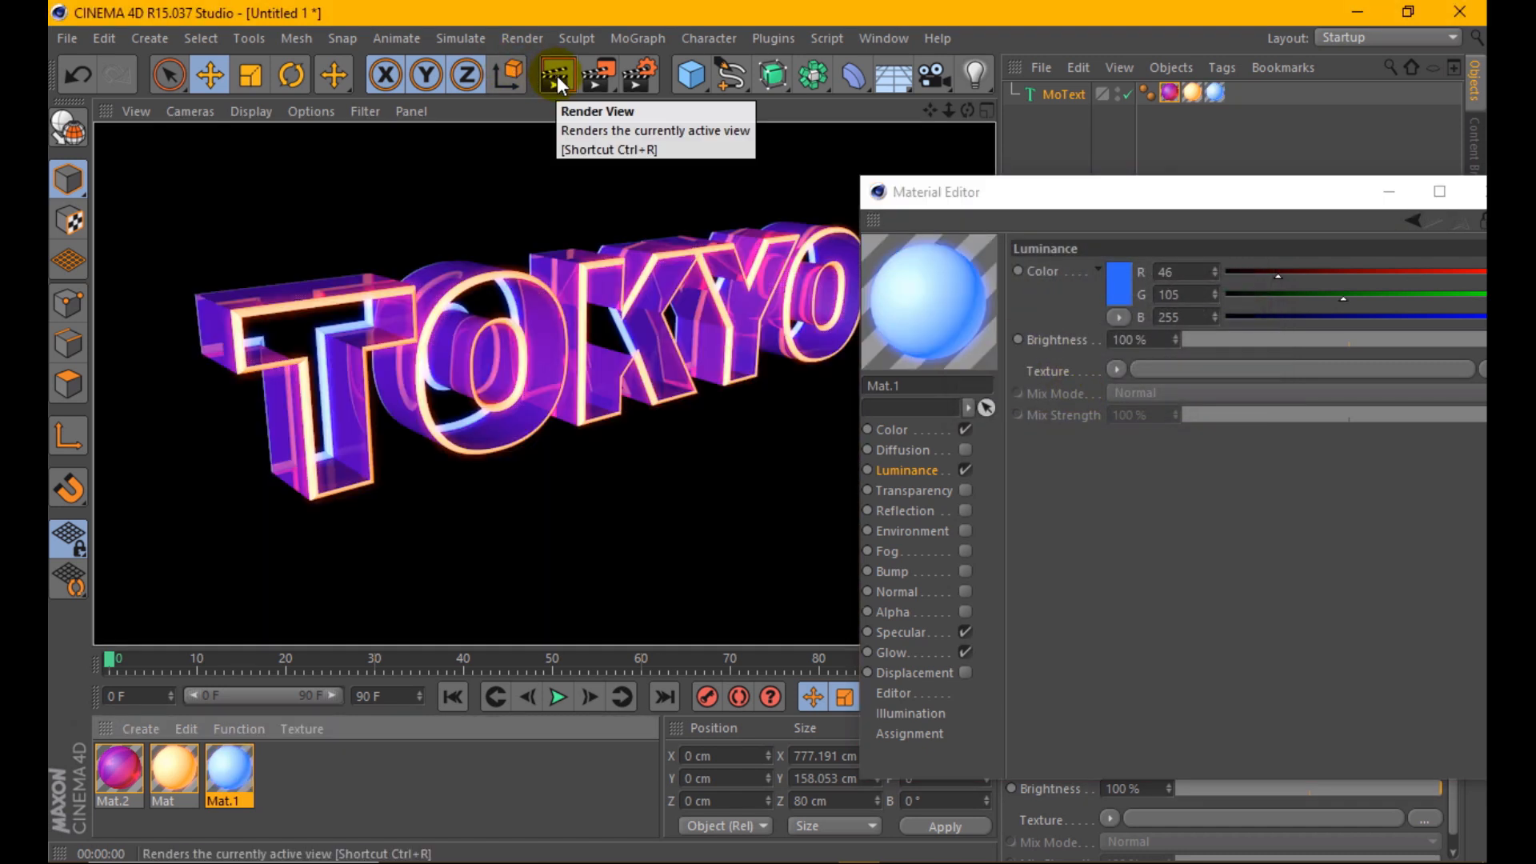
- Enable reflection on Mat.2 and set its reflection color to light orange, RGB 255, 190, 105
click(137, 777)
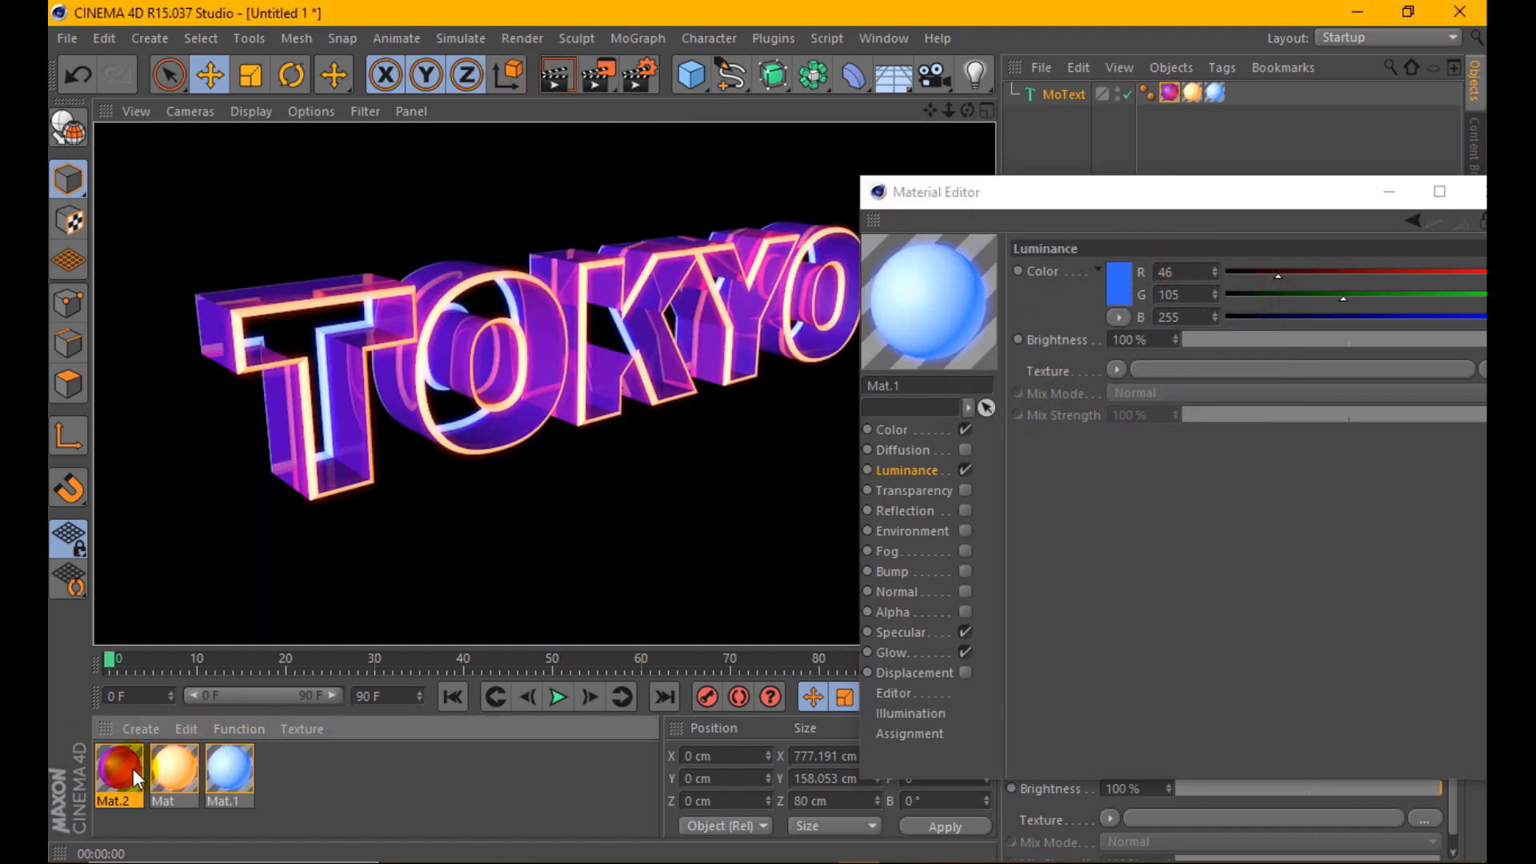
click(965, 510)
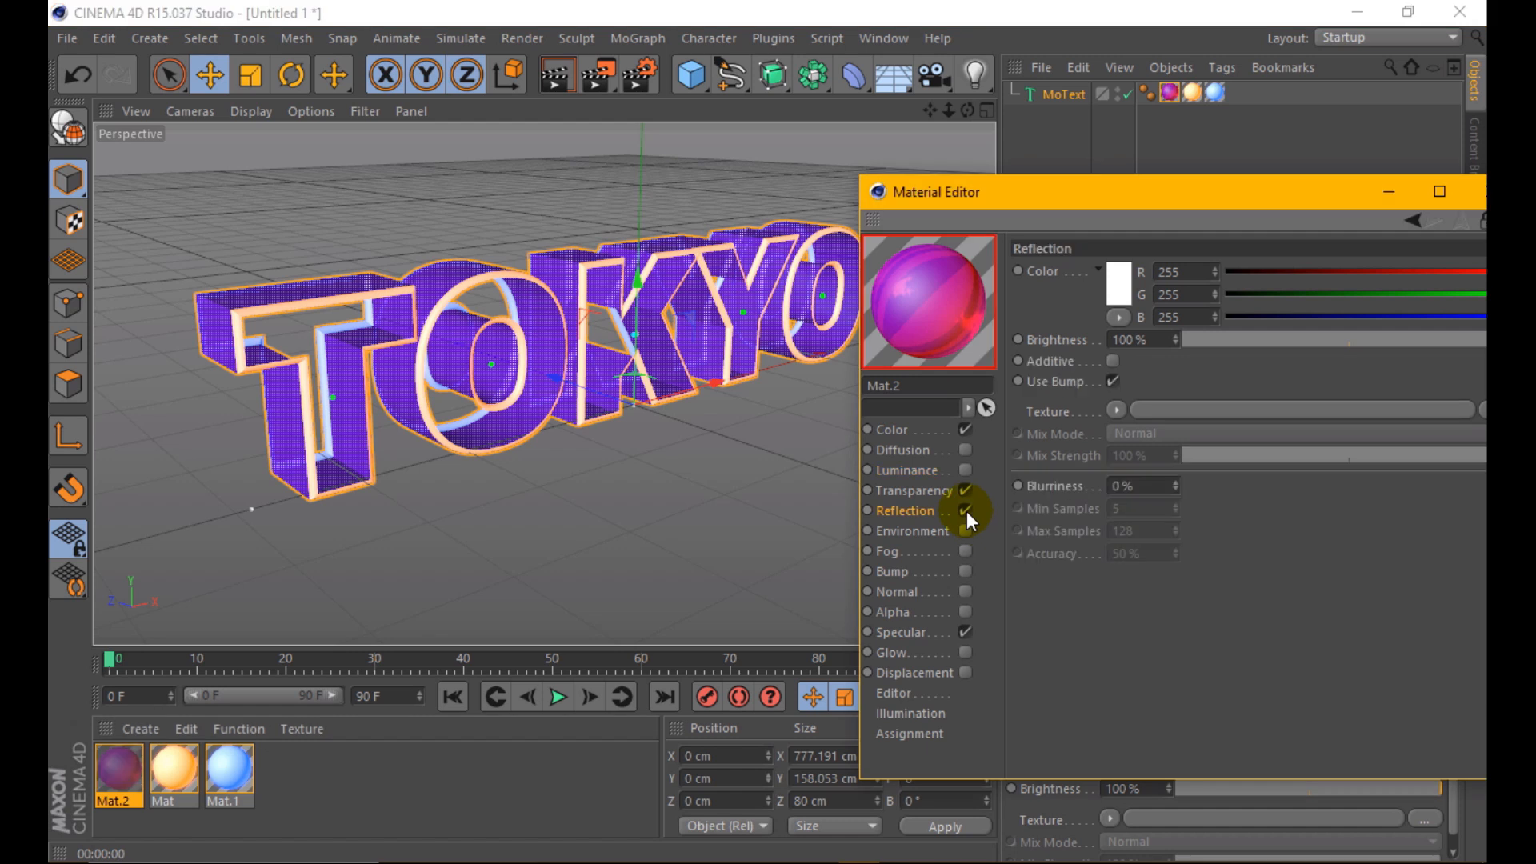
click(1112, 292)
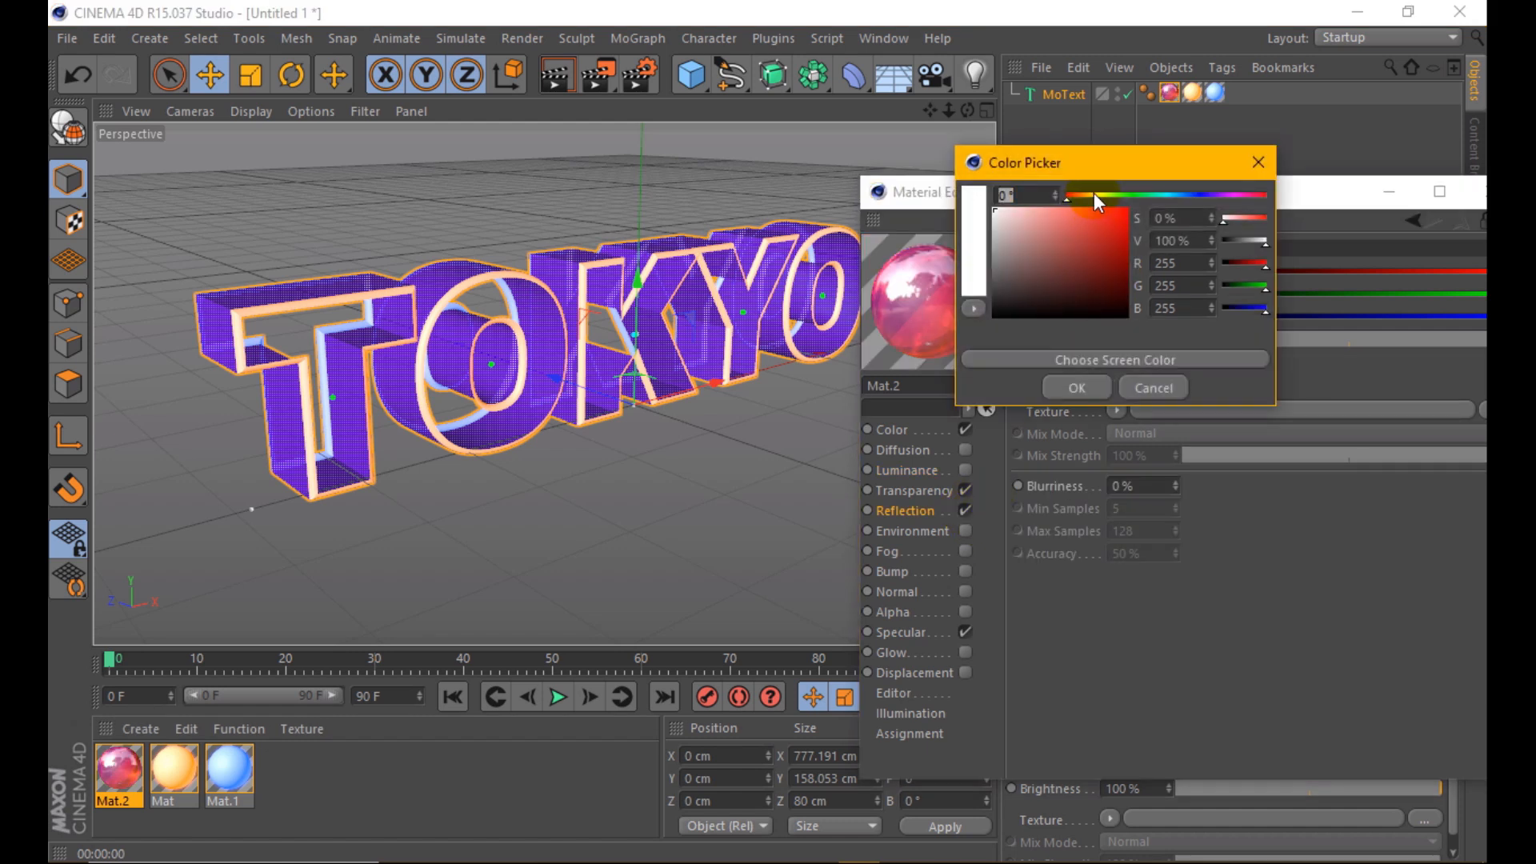
mouse_move(1083, 223)
mouse_down()
mouse_move(1096, 202)
mouse_move(1072, 205)
mouse_up()
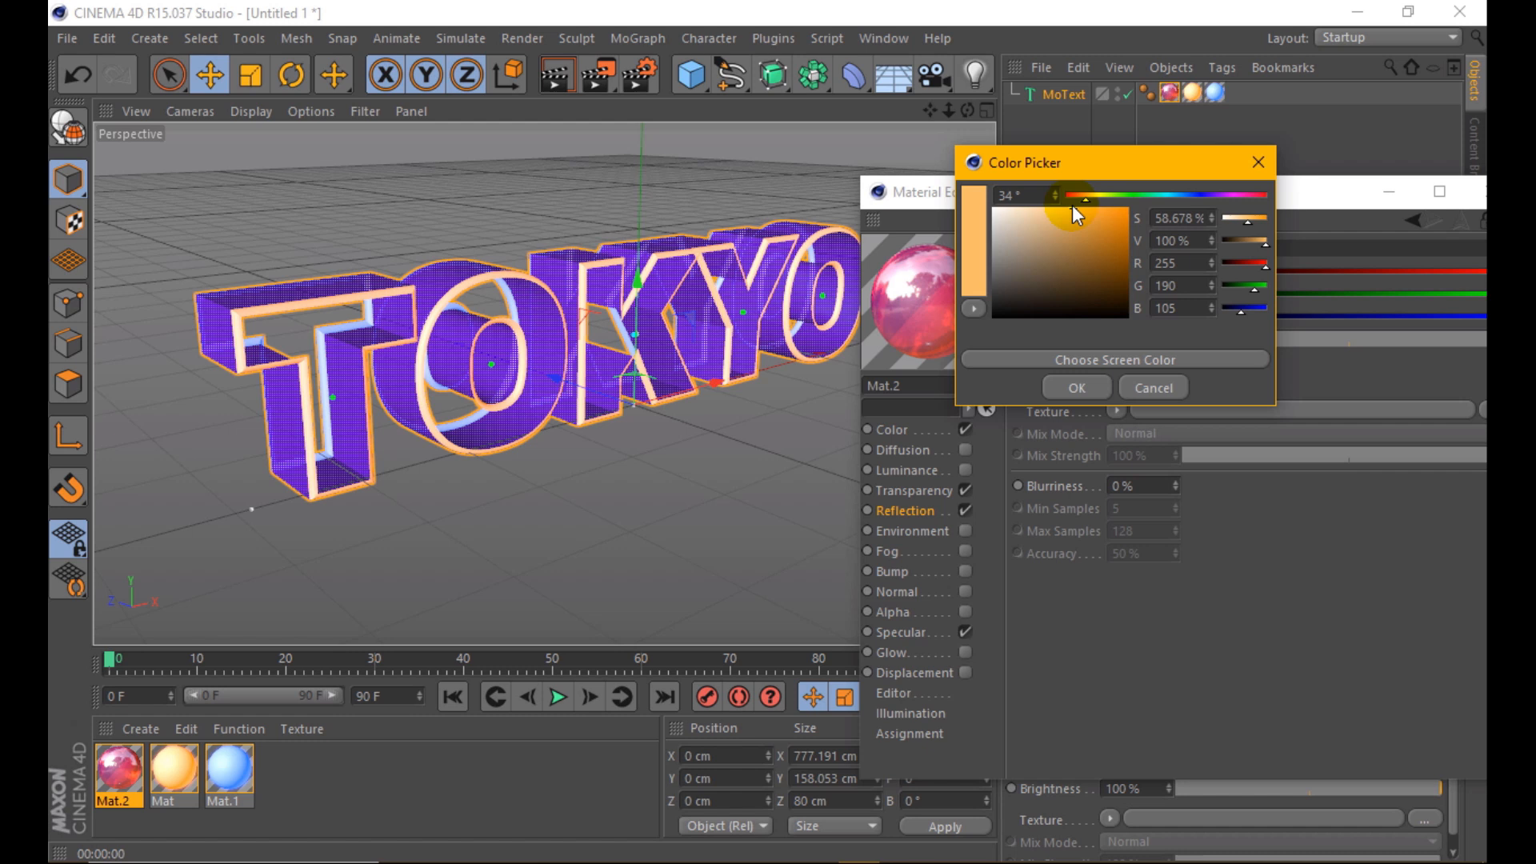
click(1077, 387)
click(912, 432)
click(938, 507)
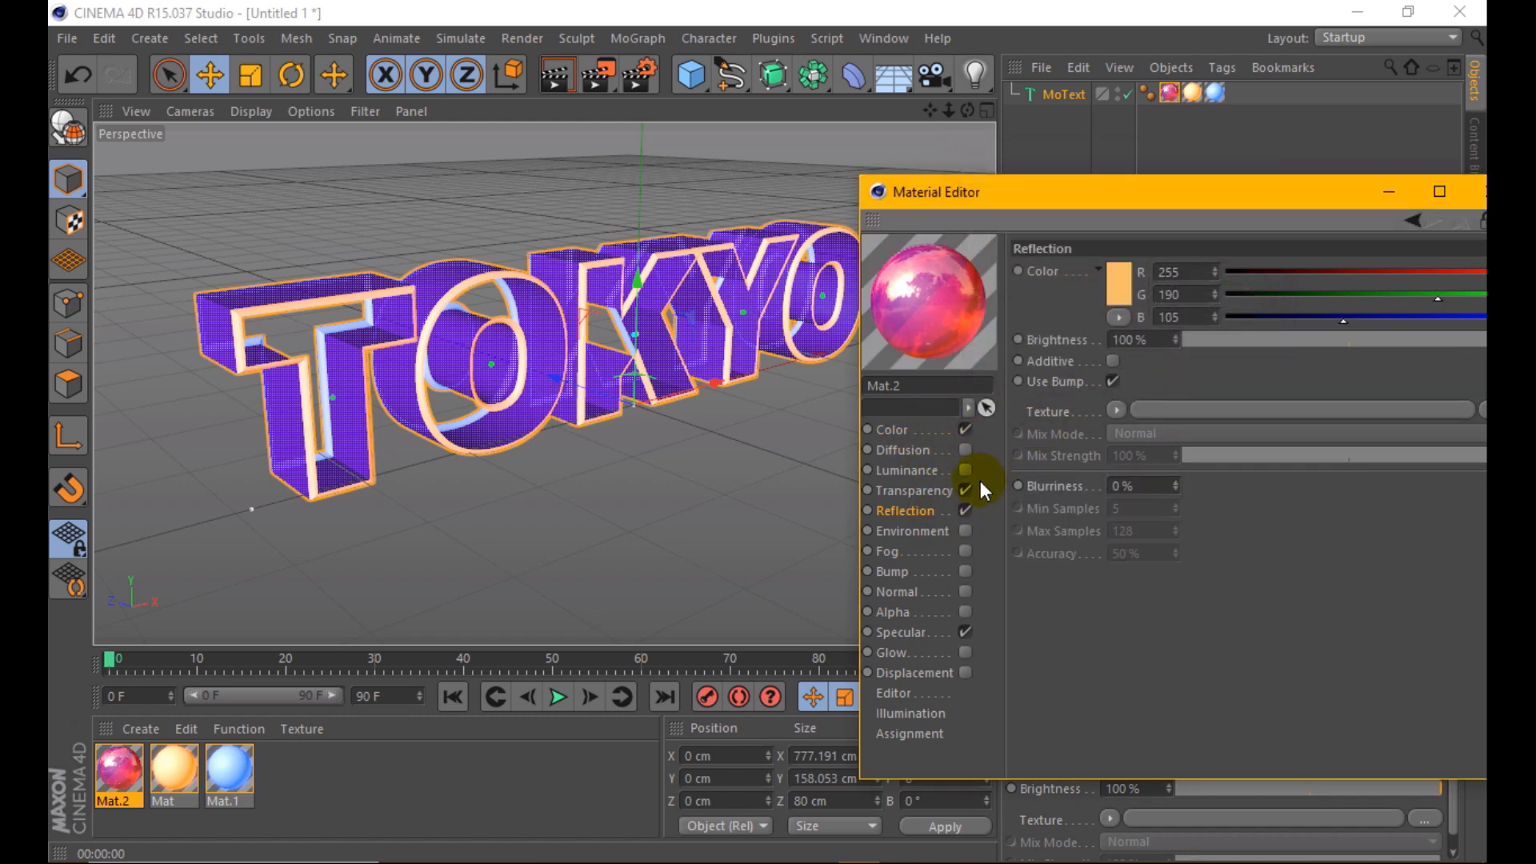
- Try a purple transparency color, RGB 170, 0, 255, on Mat.2 in a render preview
click(936, 491)
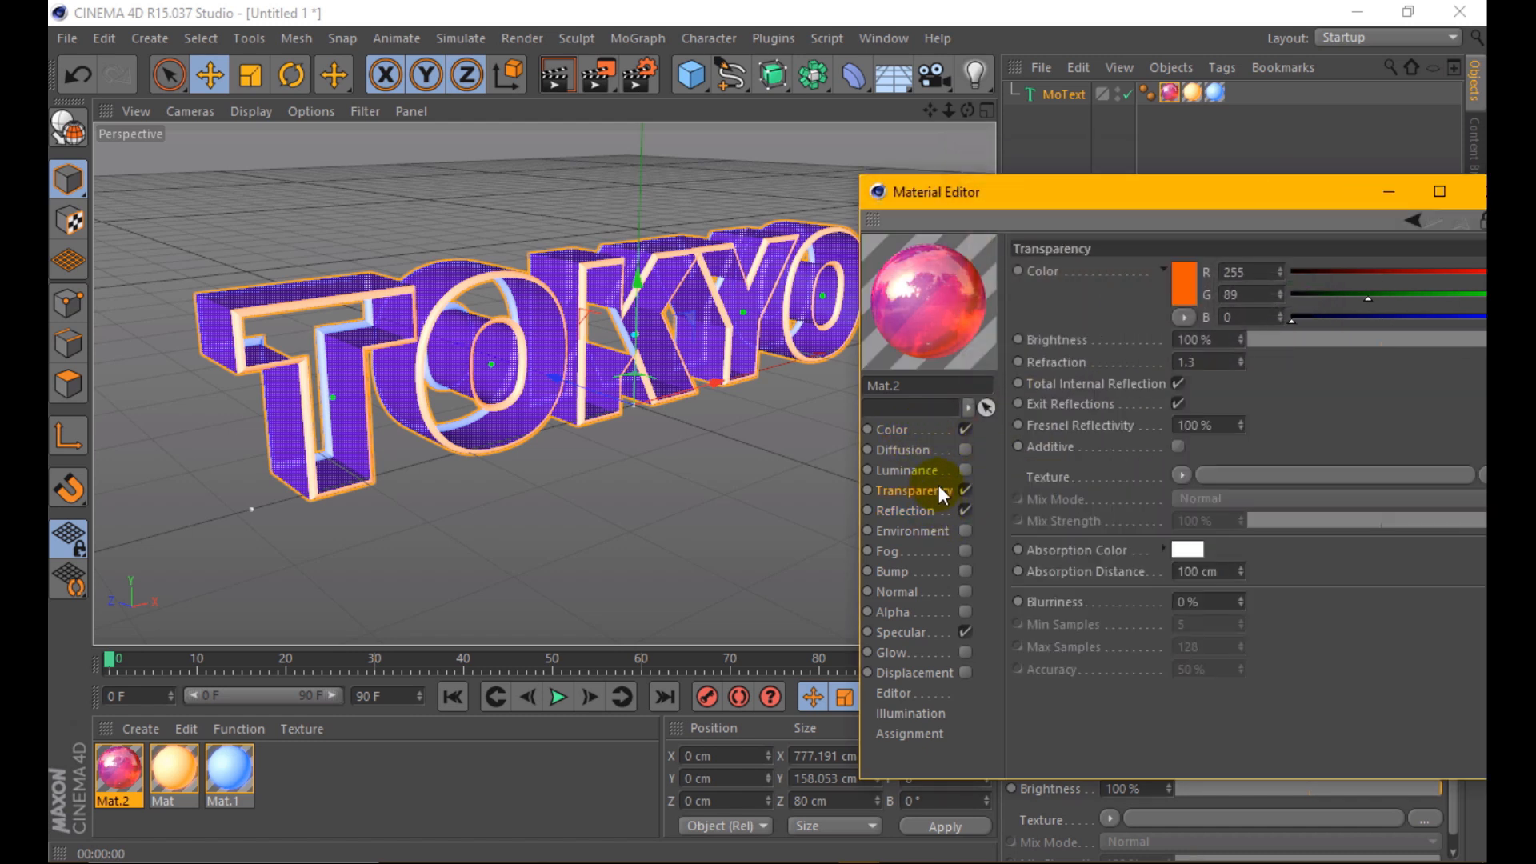
click(1184, 286)
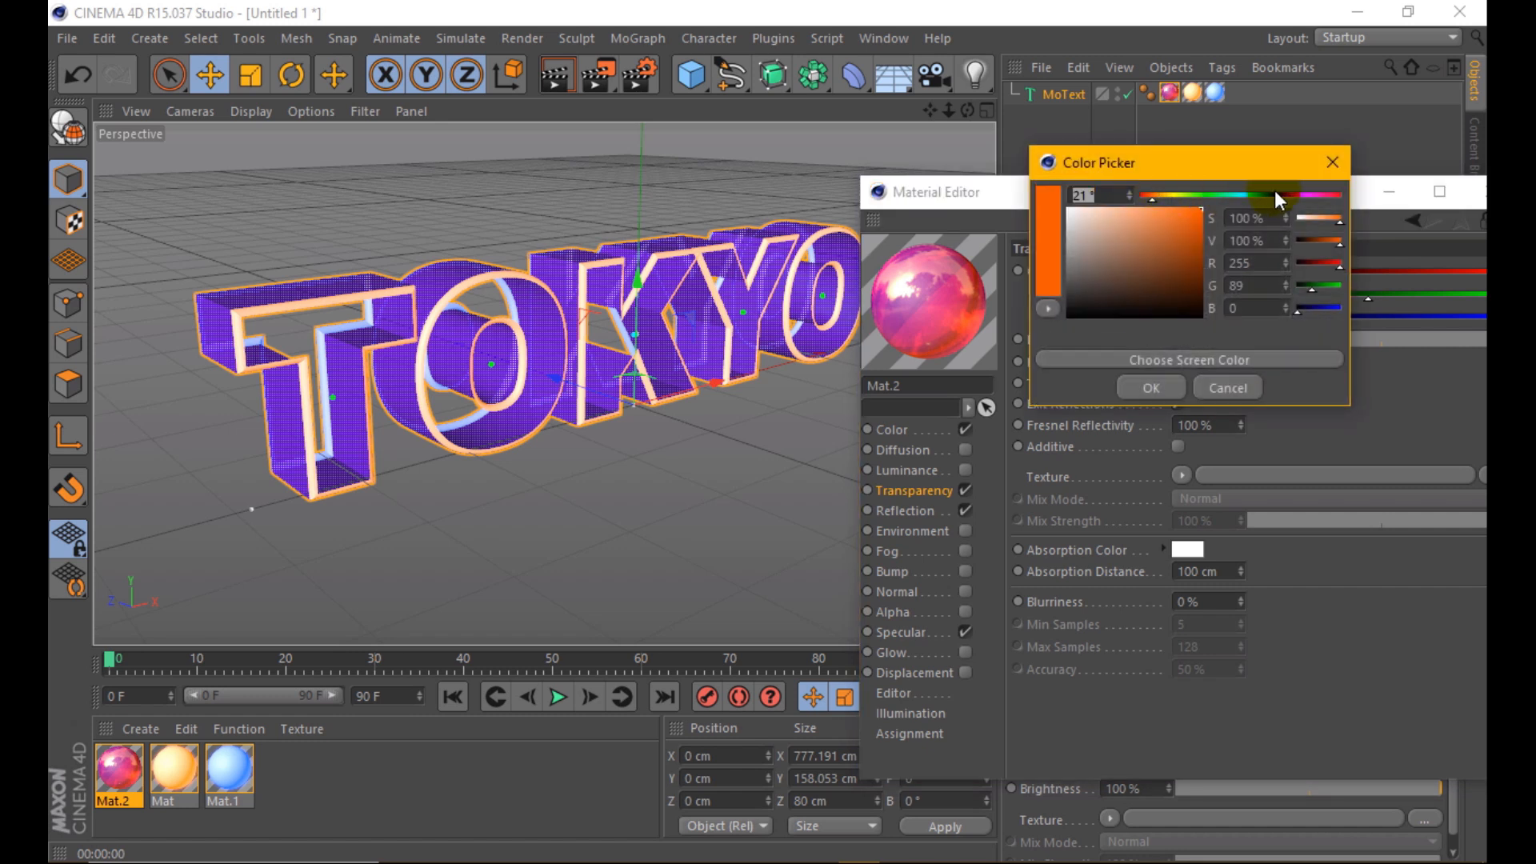
click(1296, 194)
click(1150, 388)
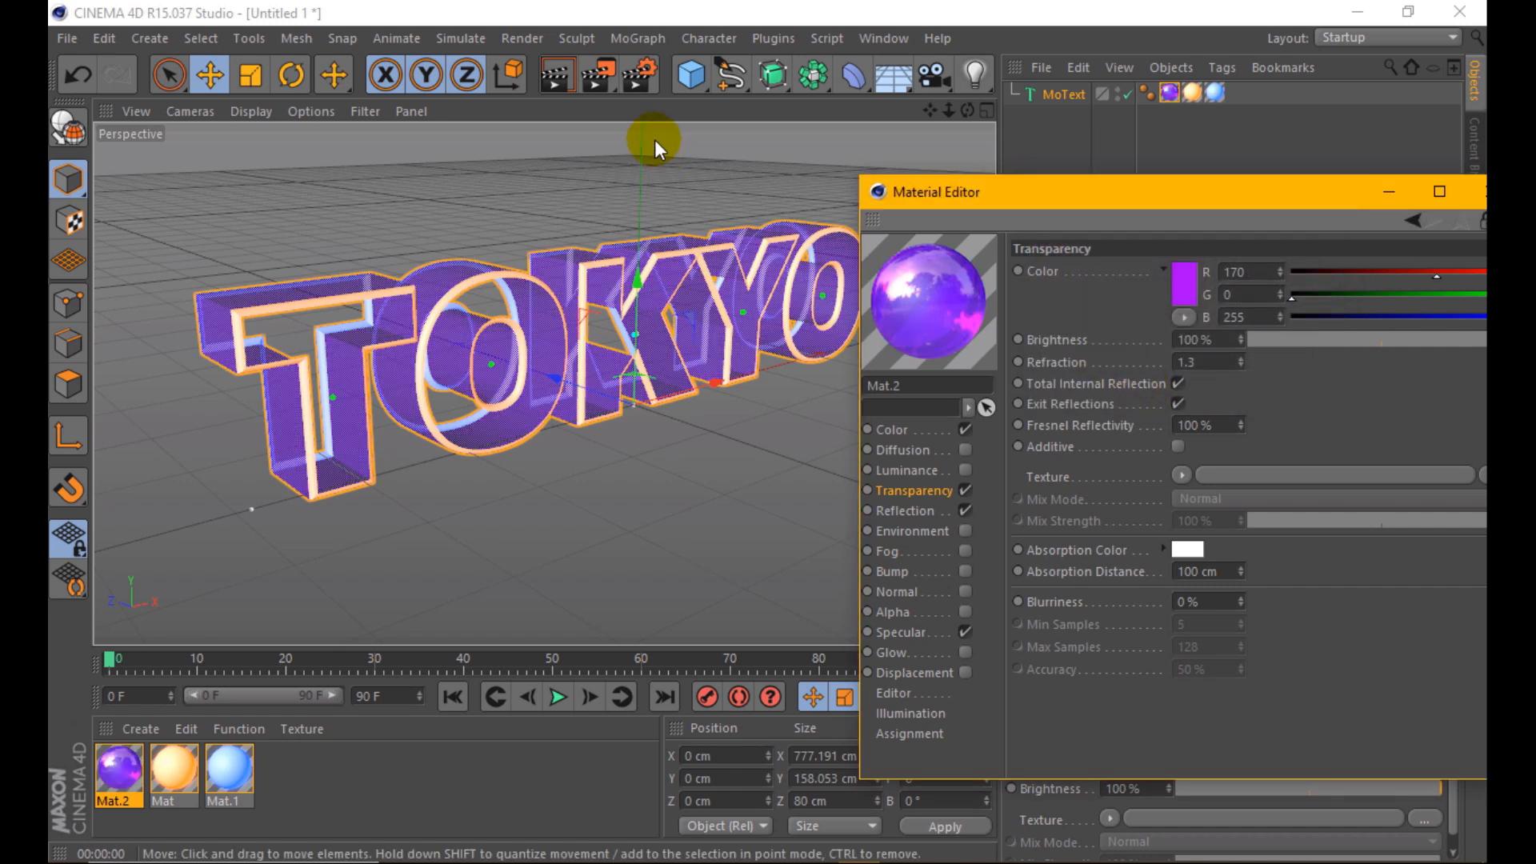
click(545, 79)
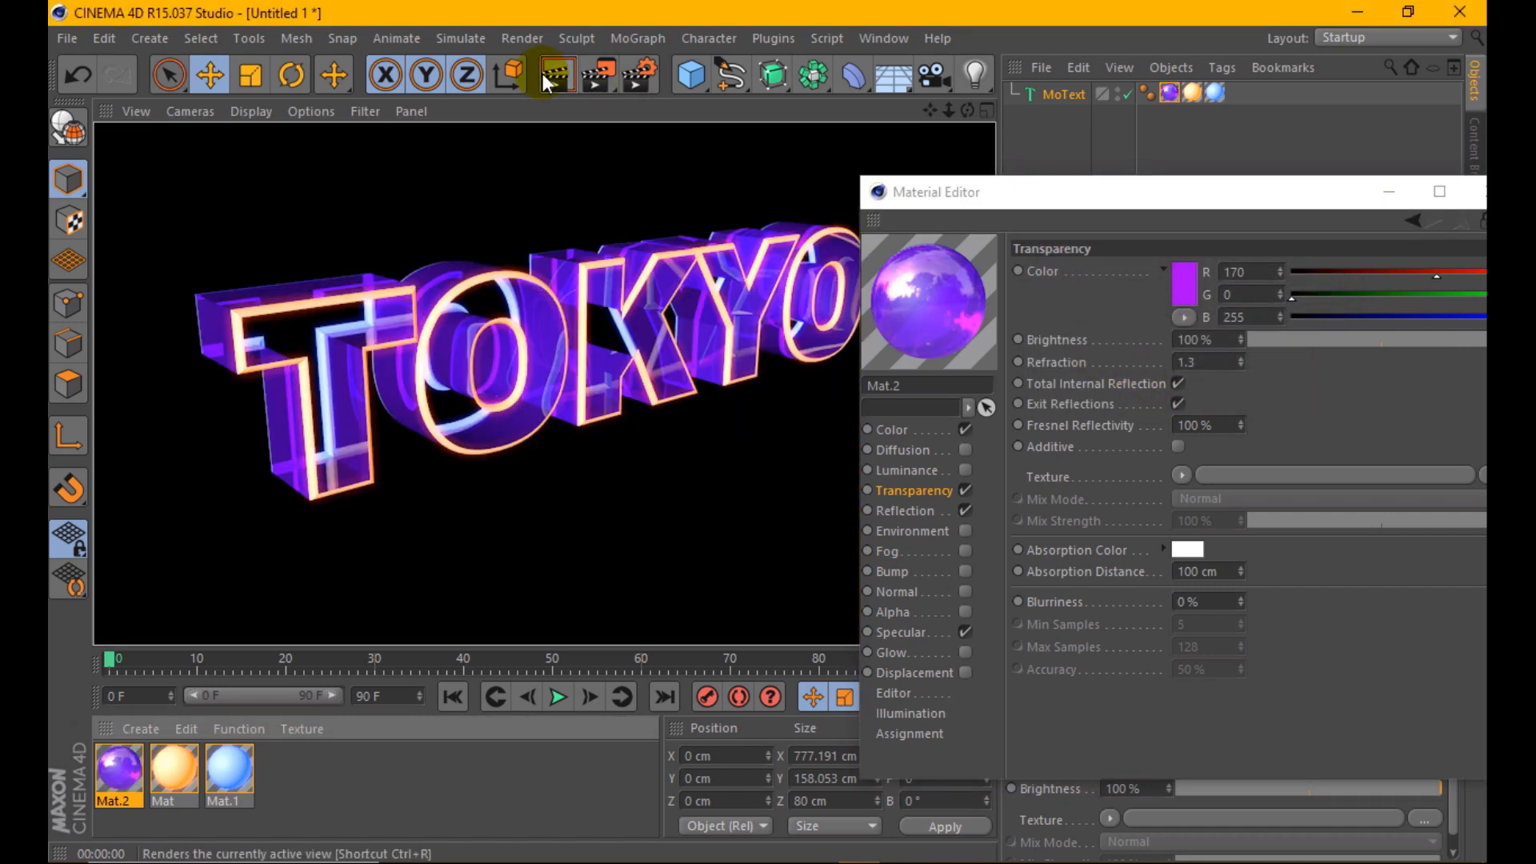
- Set the transparency color of Mat.2 to light orange, RGB 255, 179, 92, and preview the render
click(1184, 281)
click(1154, 194)
click(1149, 208)
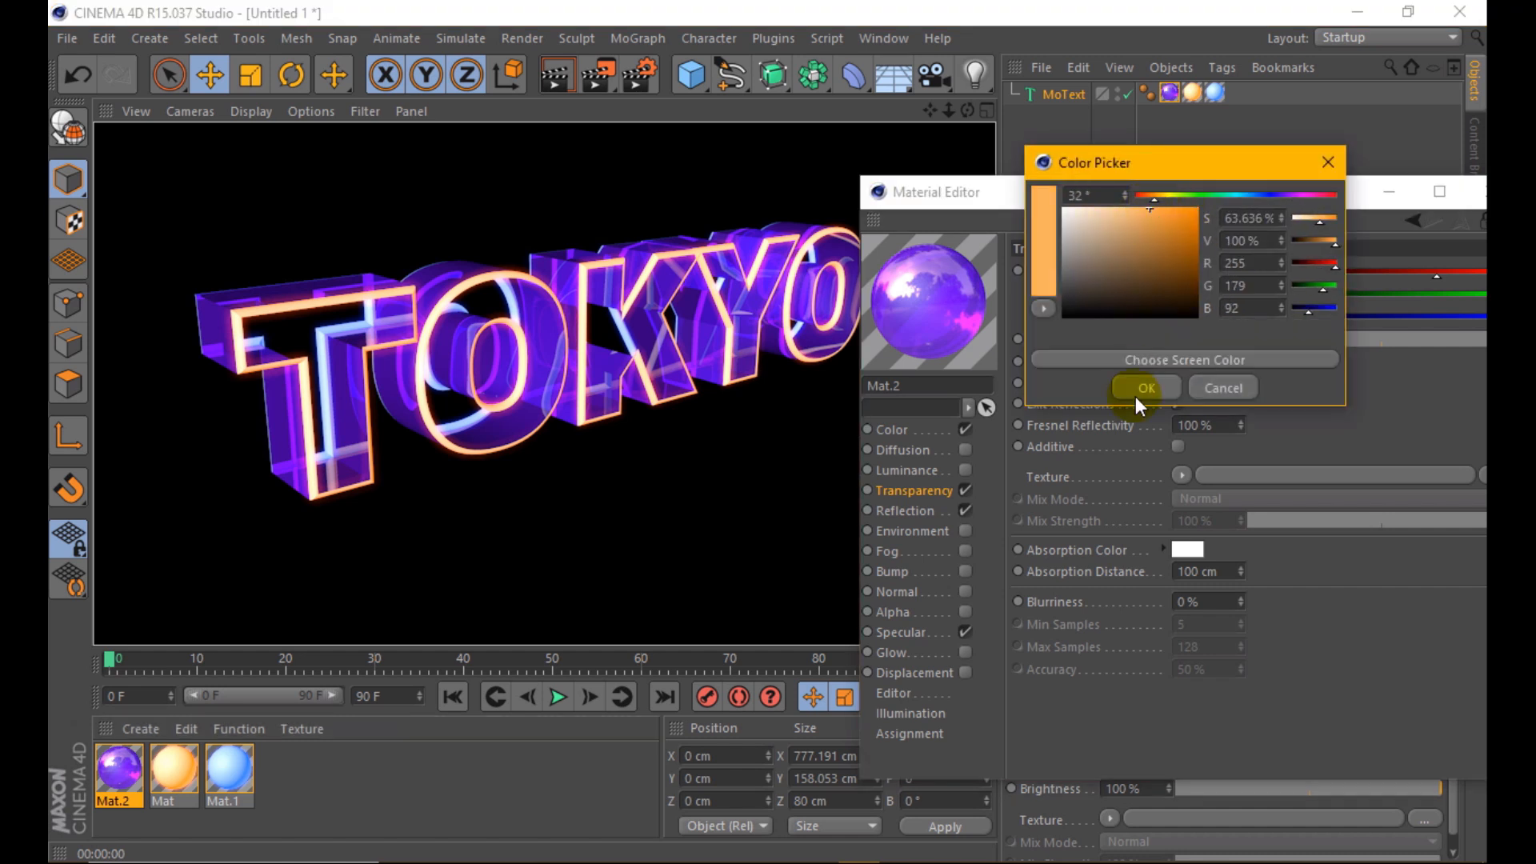
click(1144, 390)
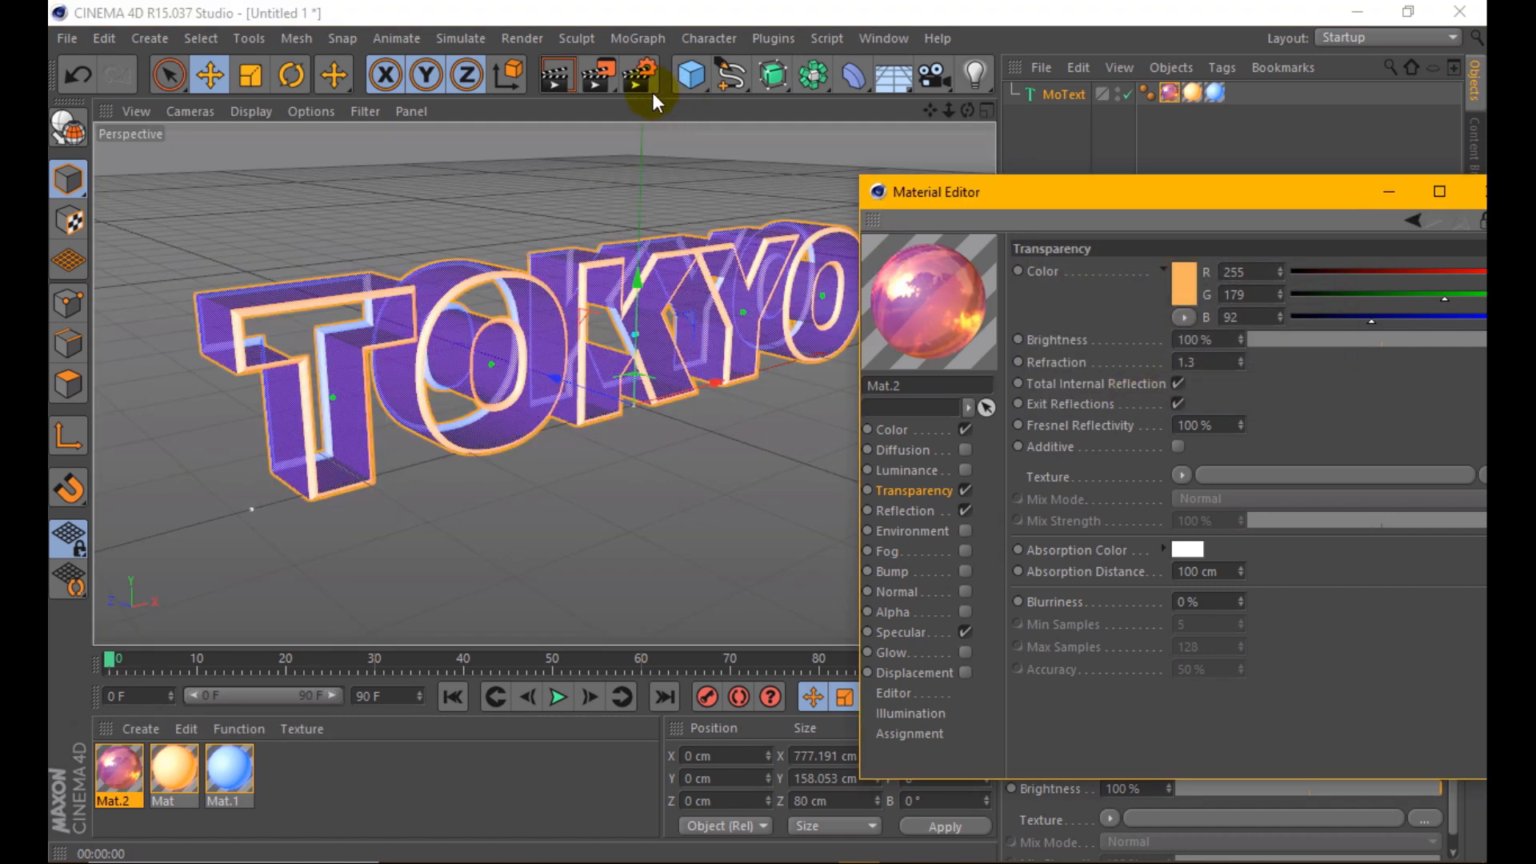
click(553, 74)
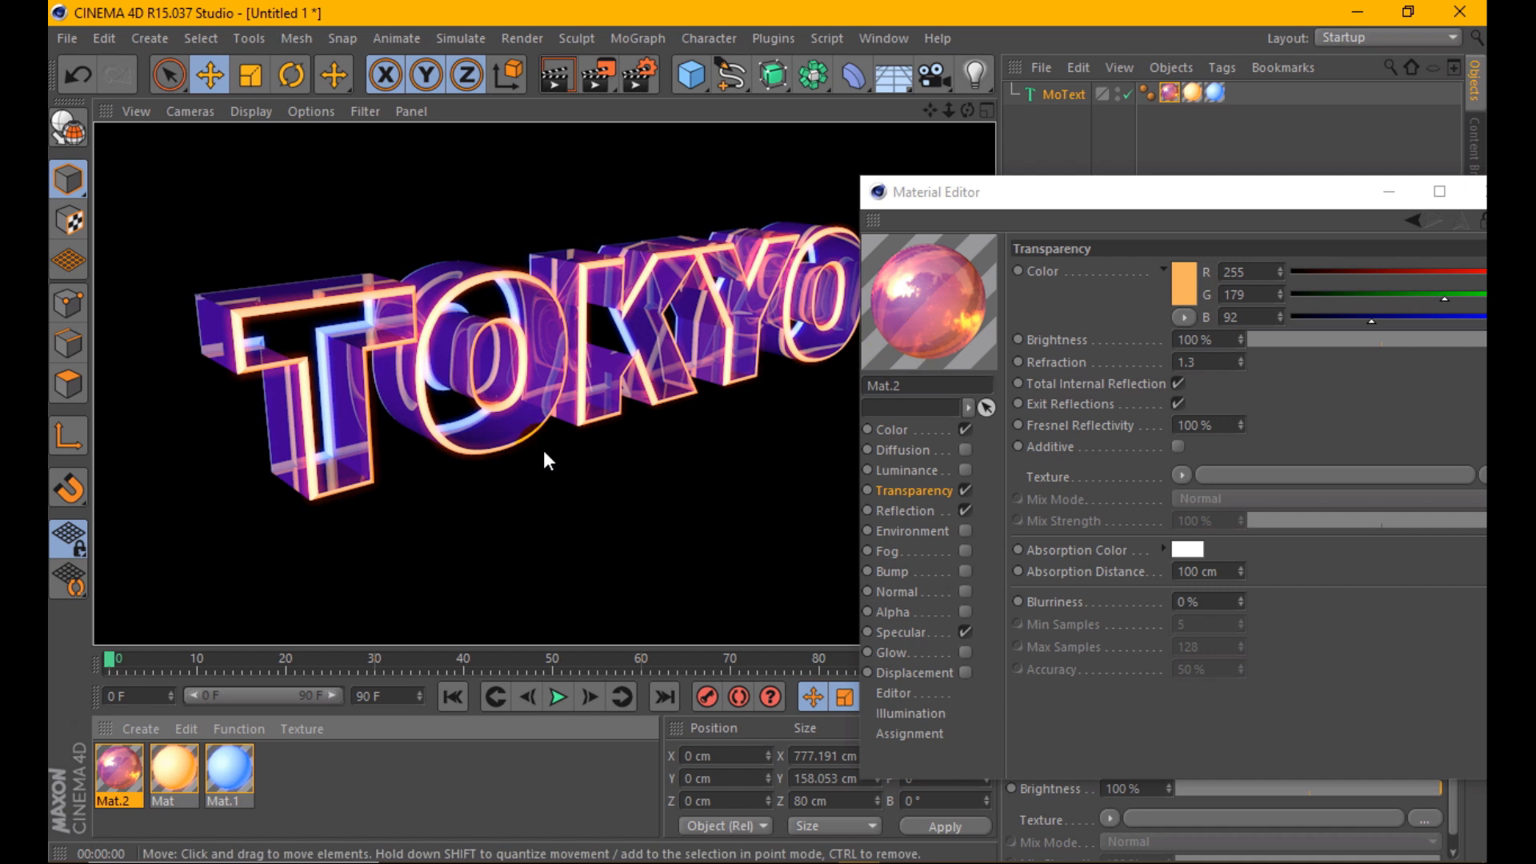
- Close the material editor and preview the render of the whole text from a different viewing angle
click(545, 436)
drag(1307, 198, 1088, 210)
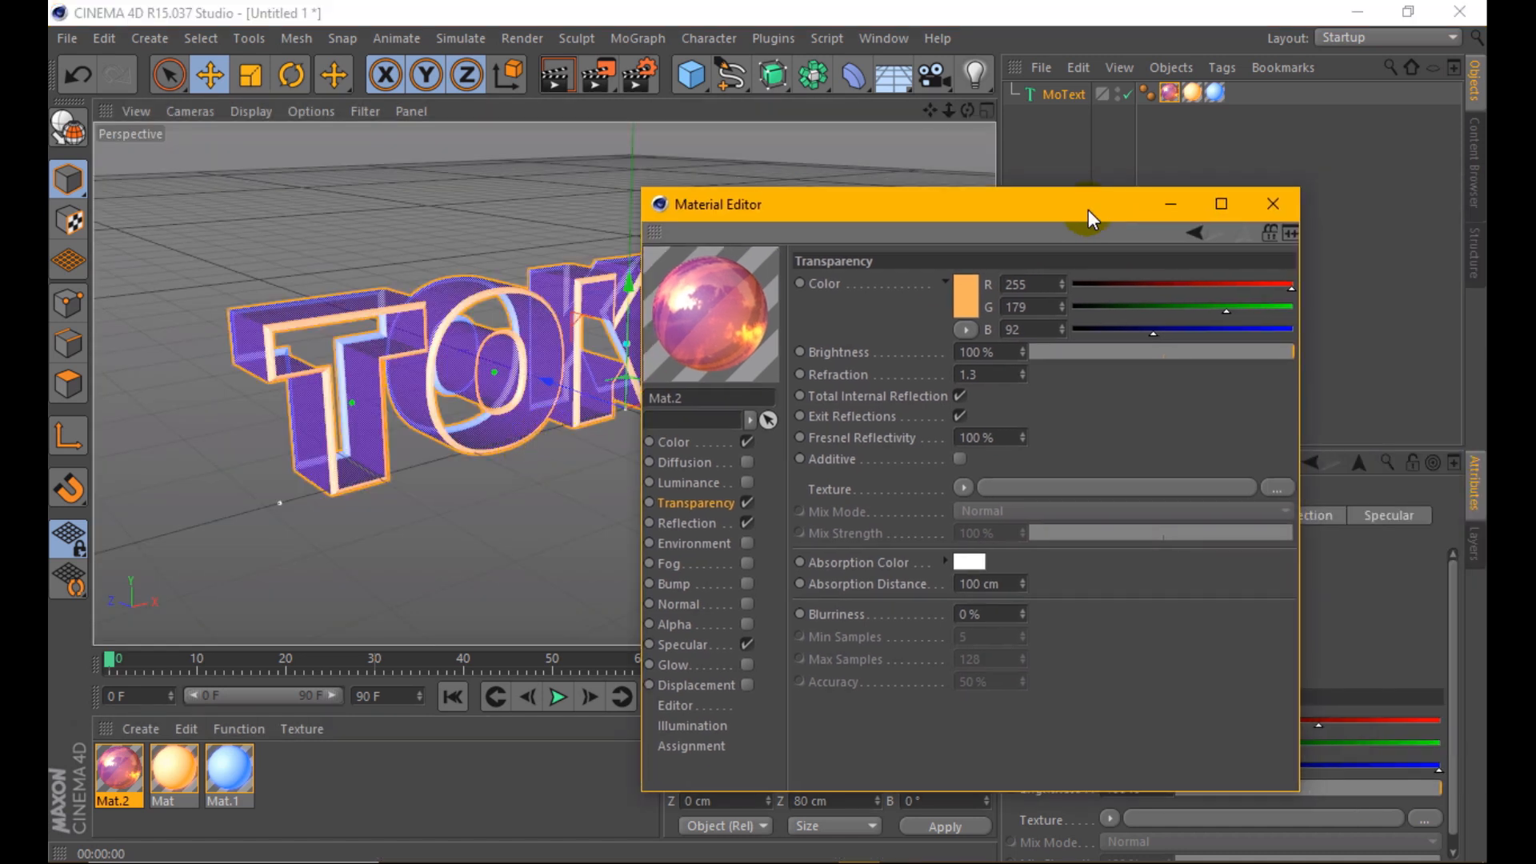
click(1272, 205)
drag(968, 110, 920, 134)
scroll(607, 243, down, 1)
scroll(607, 243, up, 1)
click(563, 74)
scroll(709, 233, up, 3)
key(ctrl+r)
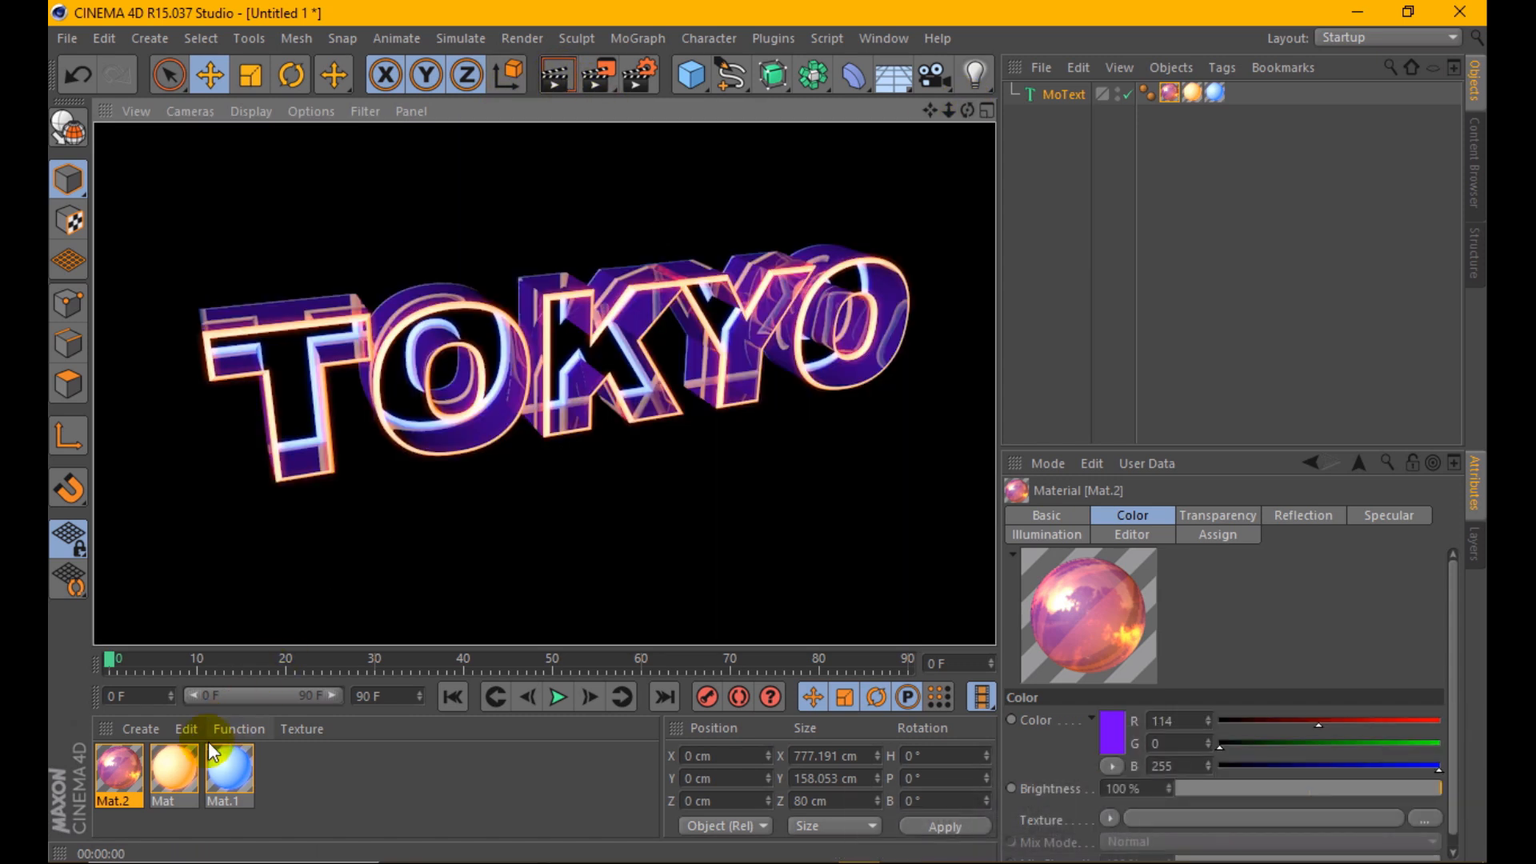
- Set the base color of the orange glow material to pale orange, RGB 255, 201, 151
double_click(189, 766)
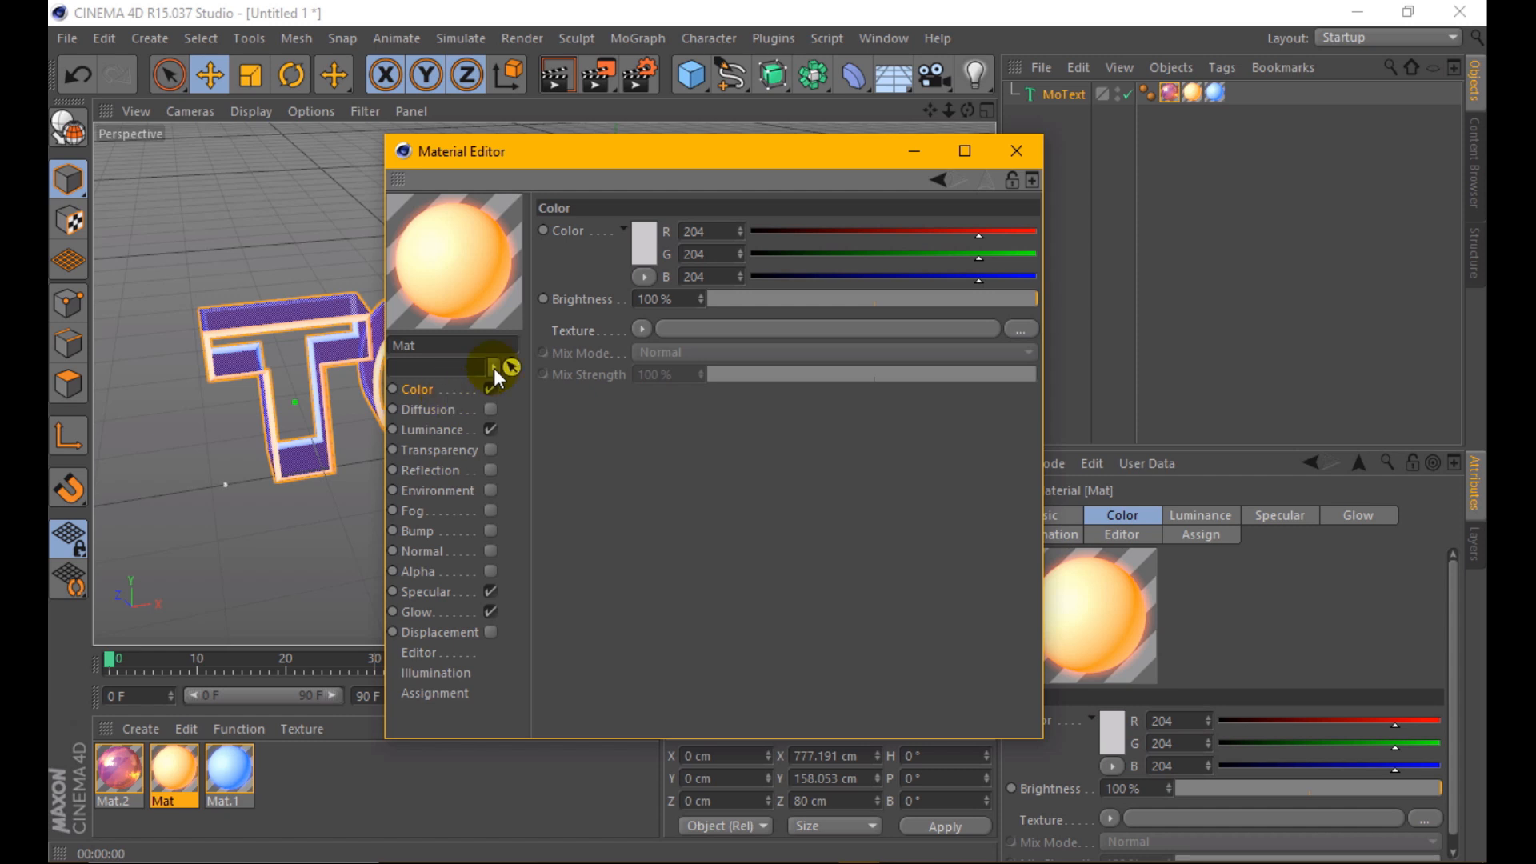
click(659, 244)
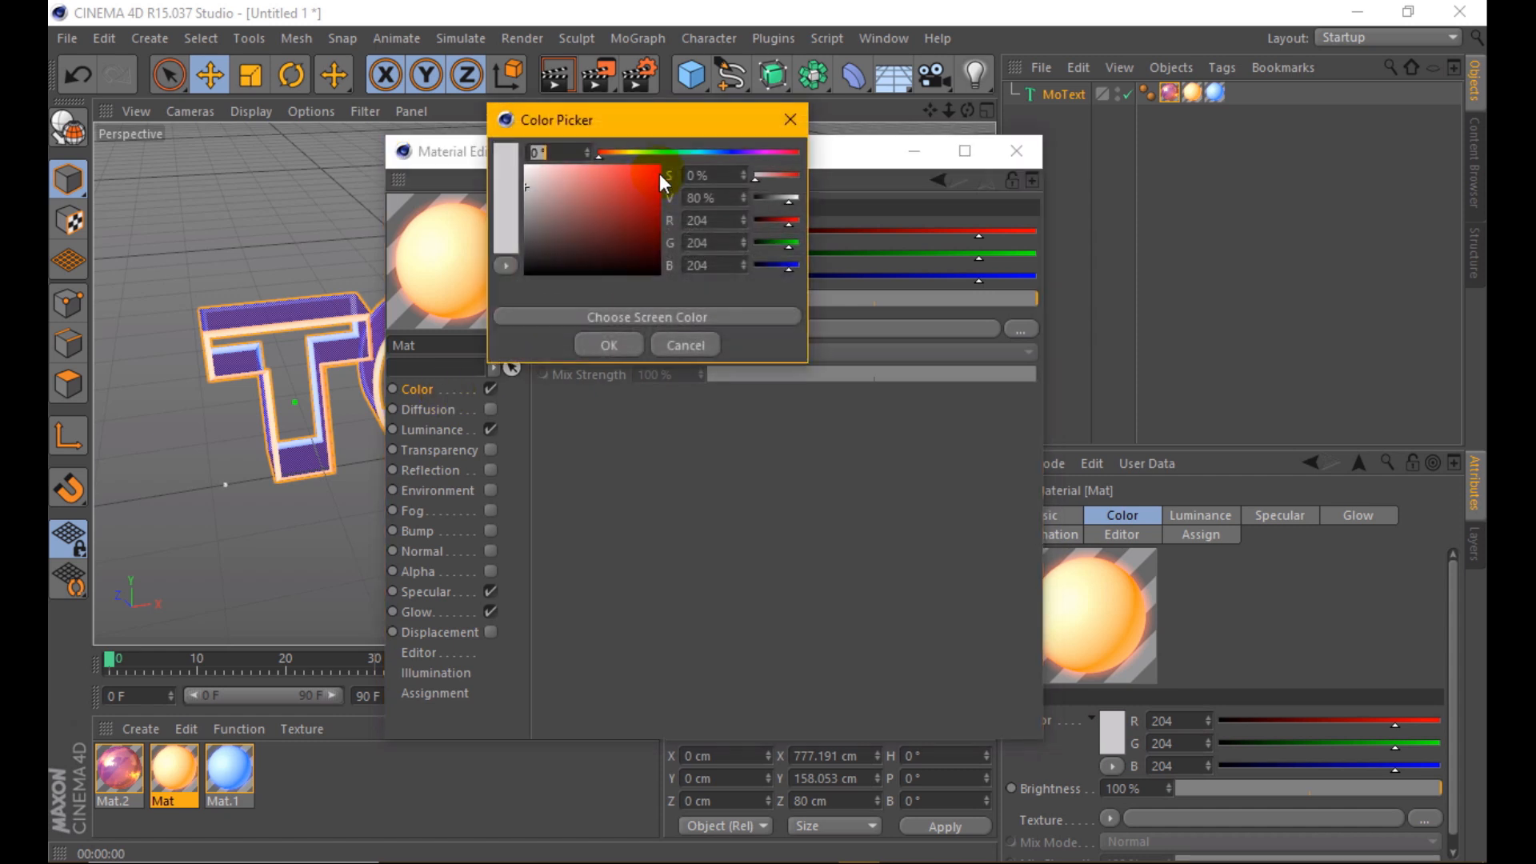
click(618, 154)
click(580, 166)
click(595, 339)
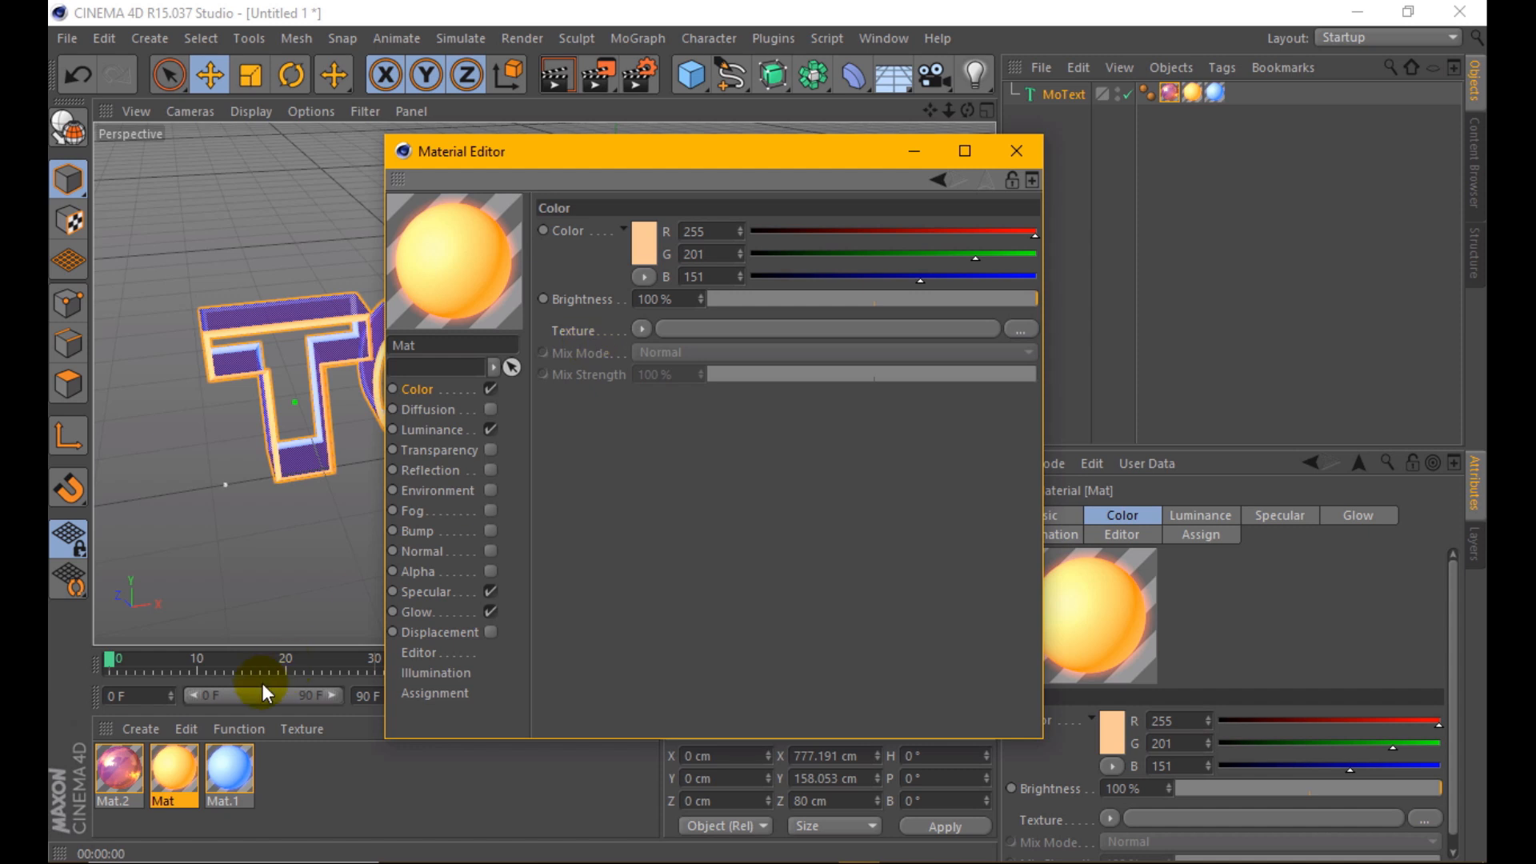
- Set the base color of Mat.1 to light blue, RGB 168, 207, 255, and preview the render
click(229, 770)
click(643, 241)
click(702, 154)
drag(701, 151, 708, 151)
drag(579, 171, 562, 163)
click(602, 345)
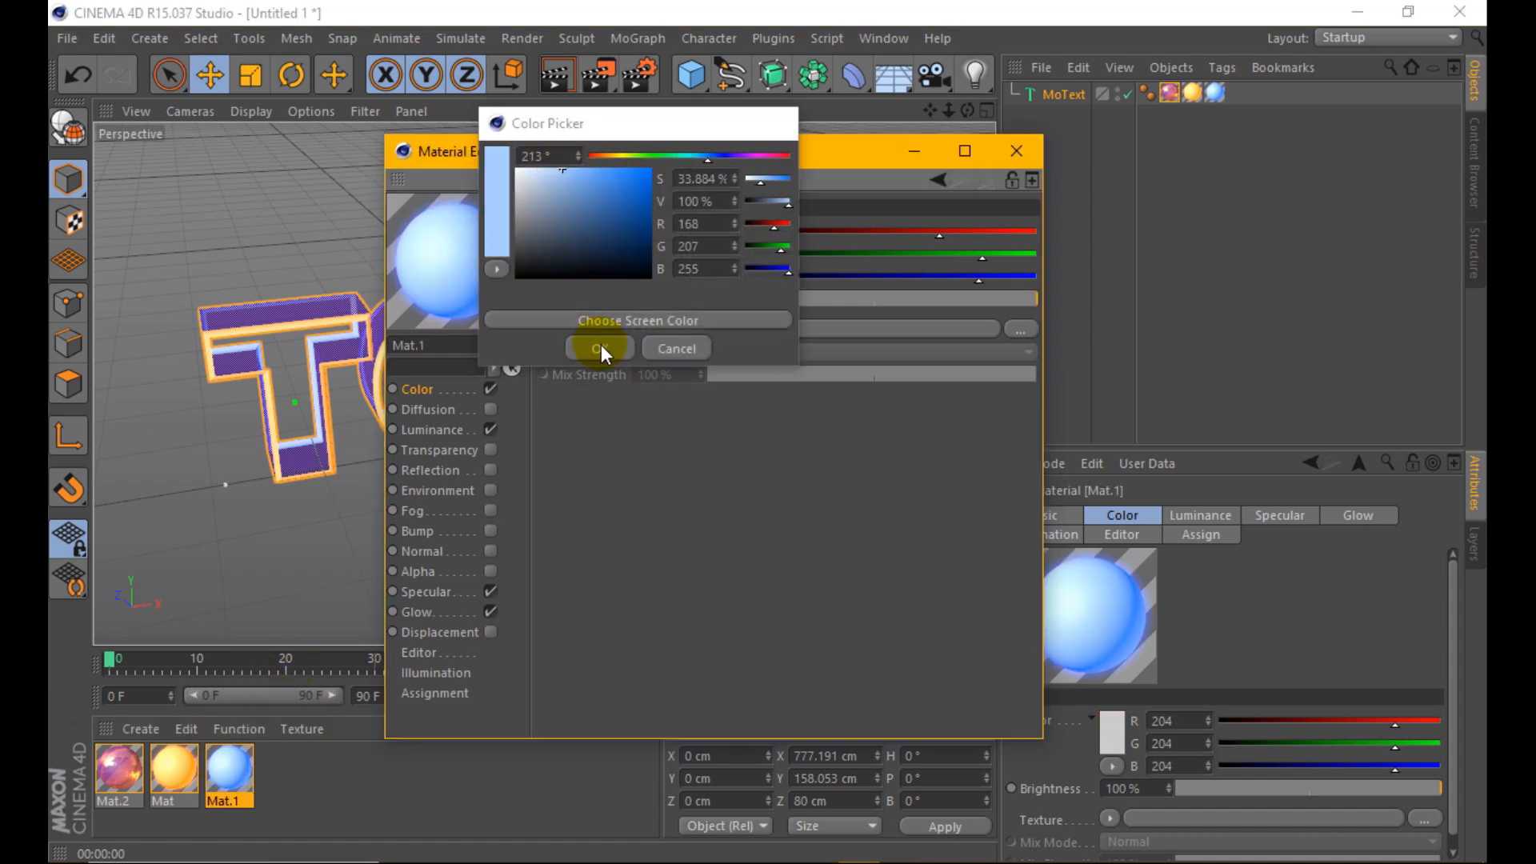
click(1001, 151)
click(552, 73)
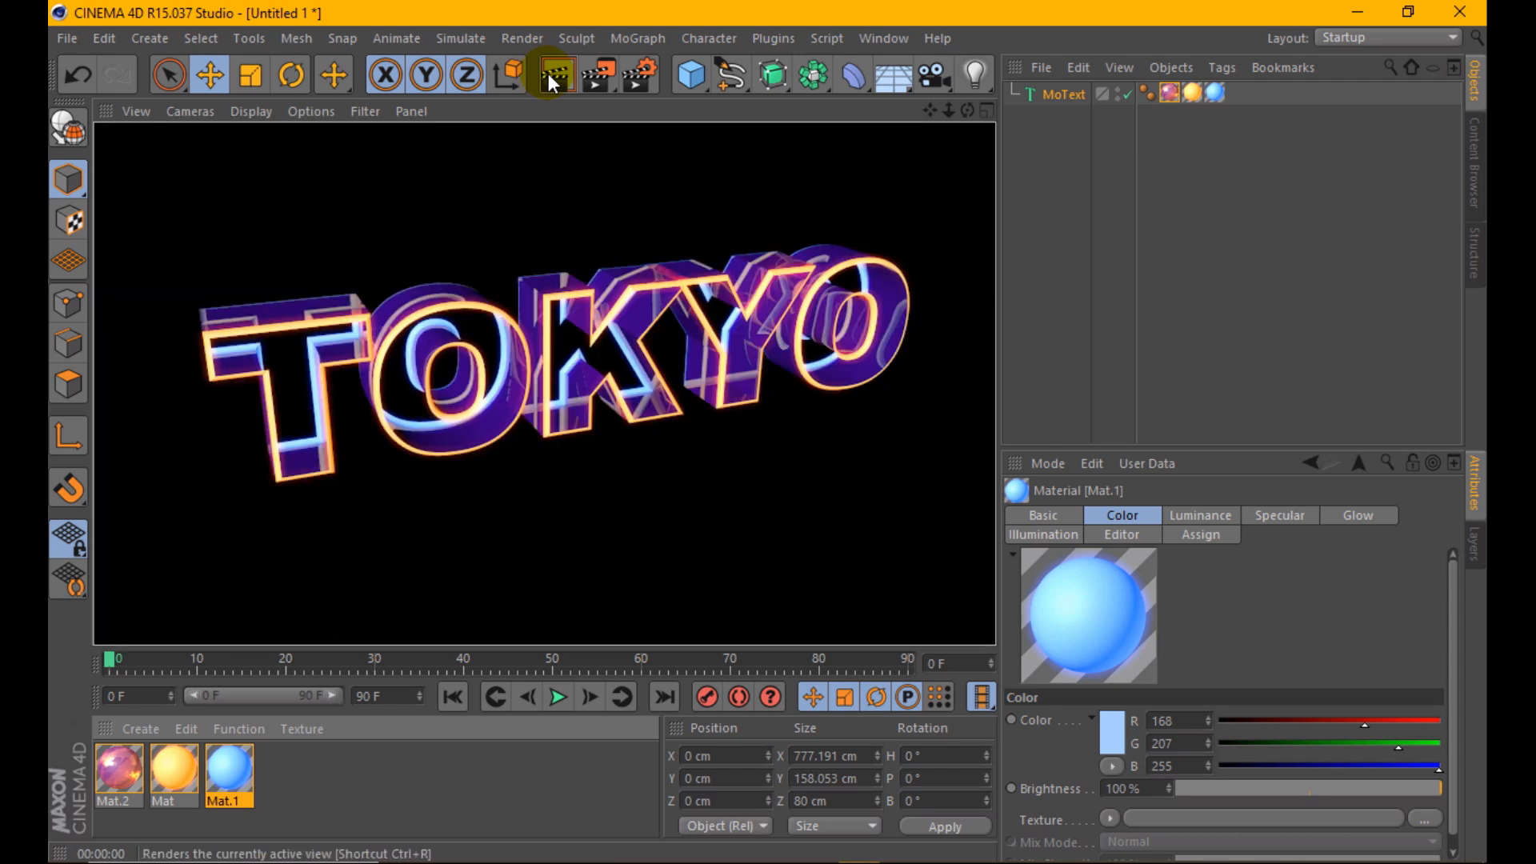
- Preview the render of the text from a lower, more frontal viewing angle
click(466, 369)
drag(948, 110, 957, 84)
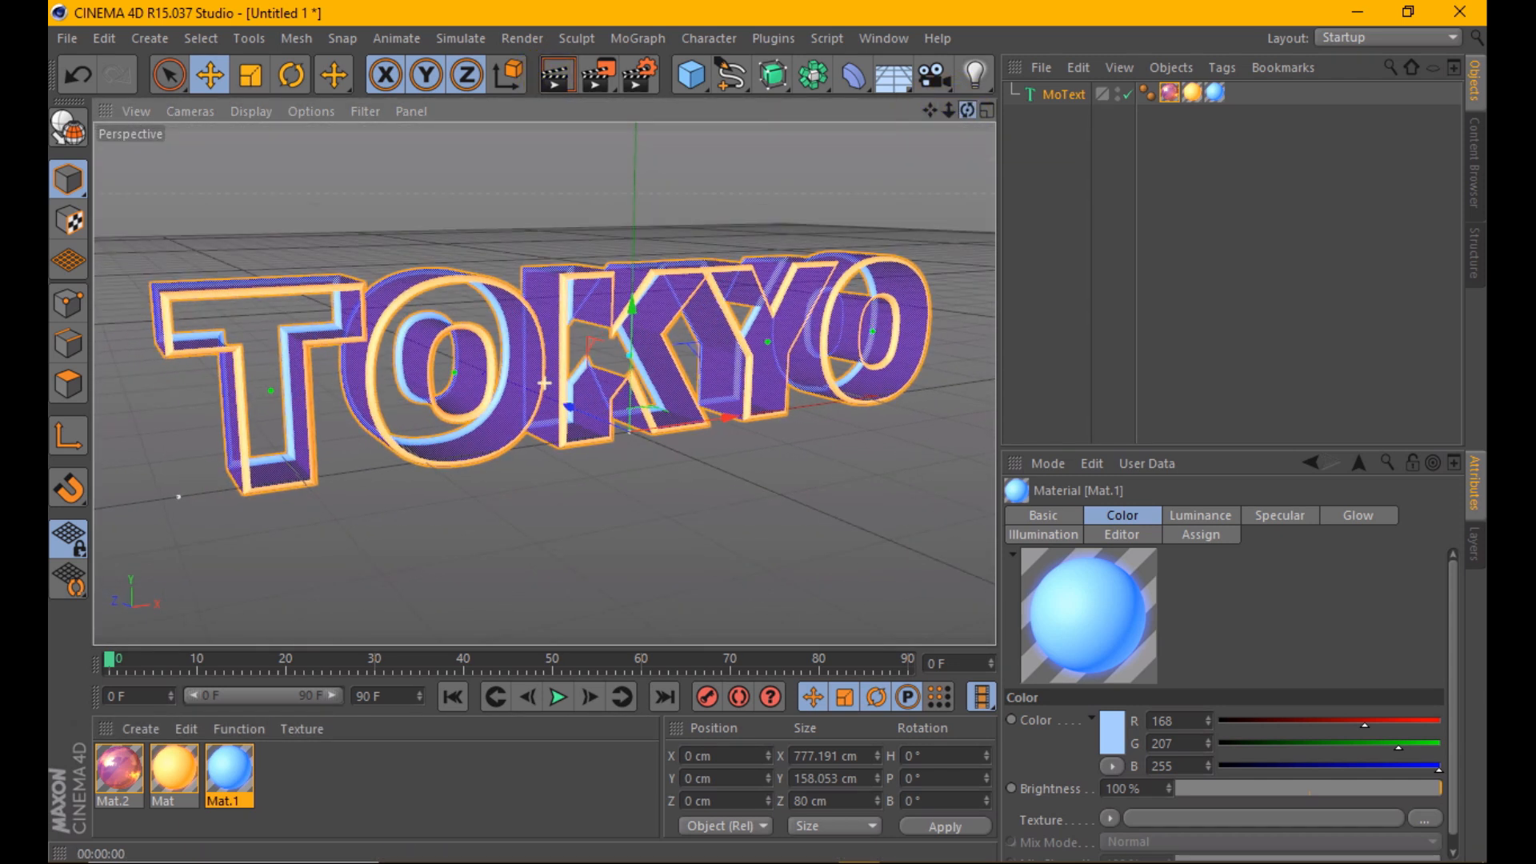
click(552, 74)
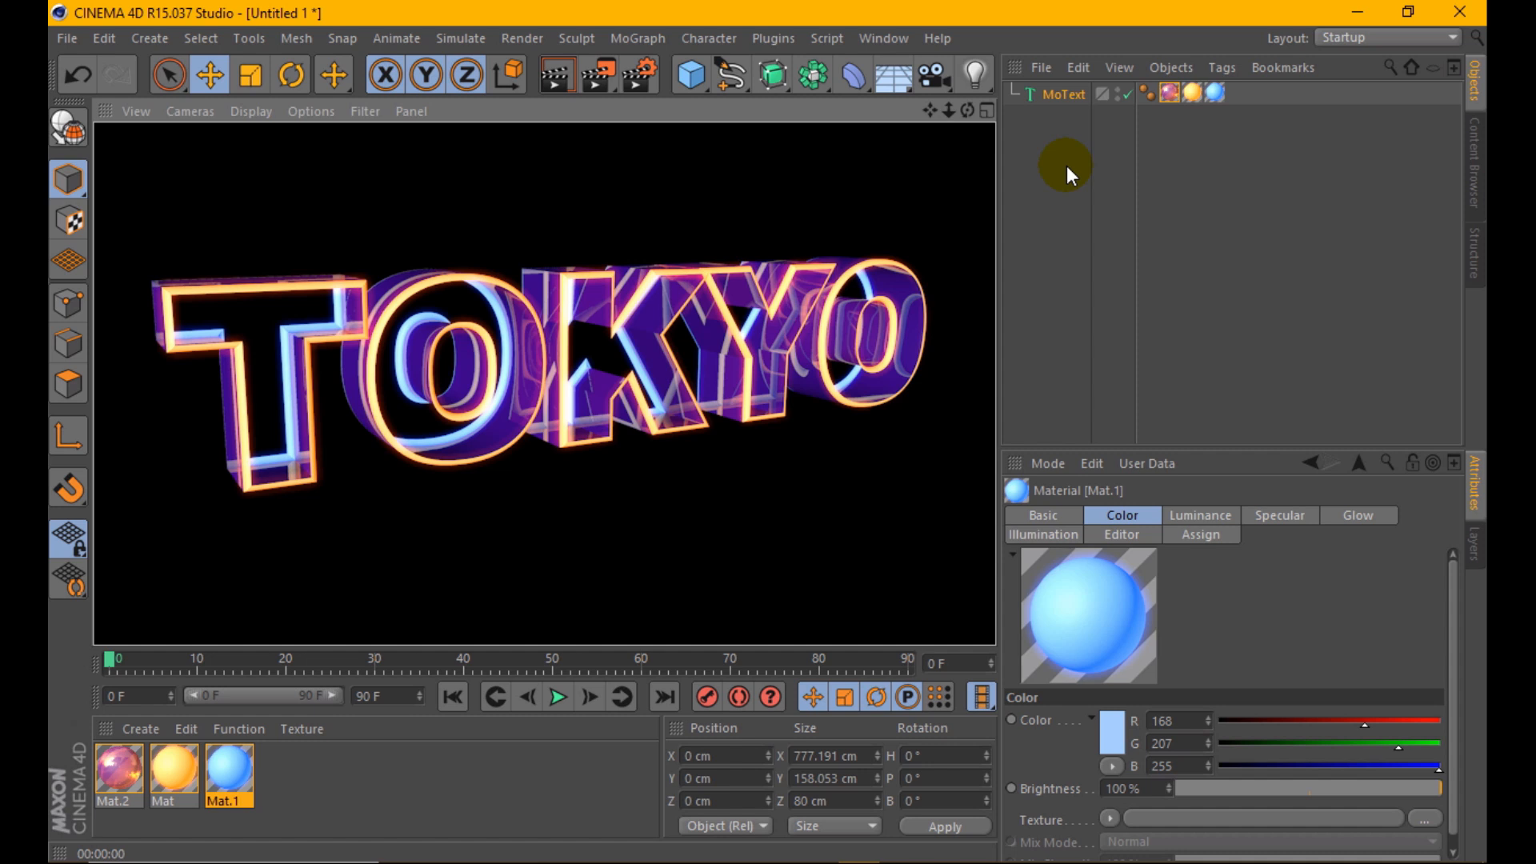
- Reduce the MoText's start and end fillets to 4 steps and a 4 cm radius, and preview the render
click(1056, 94)
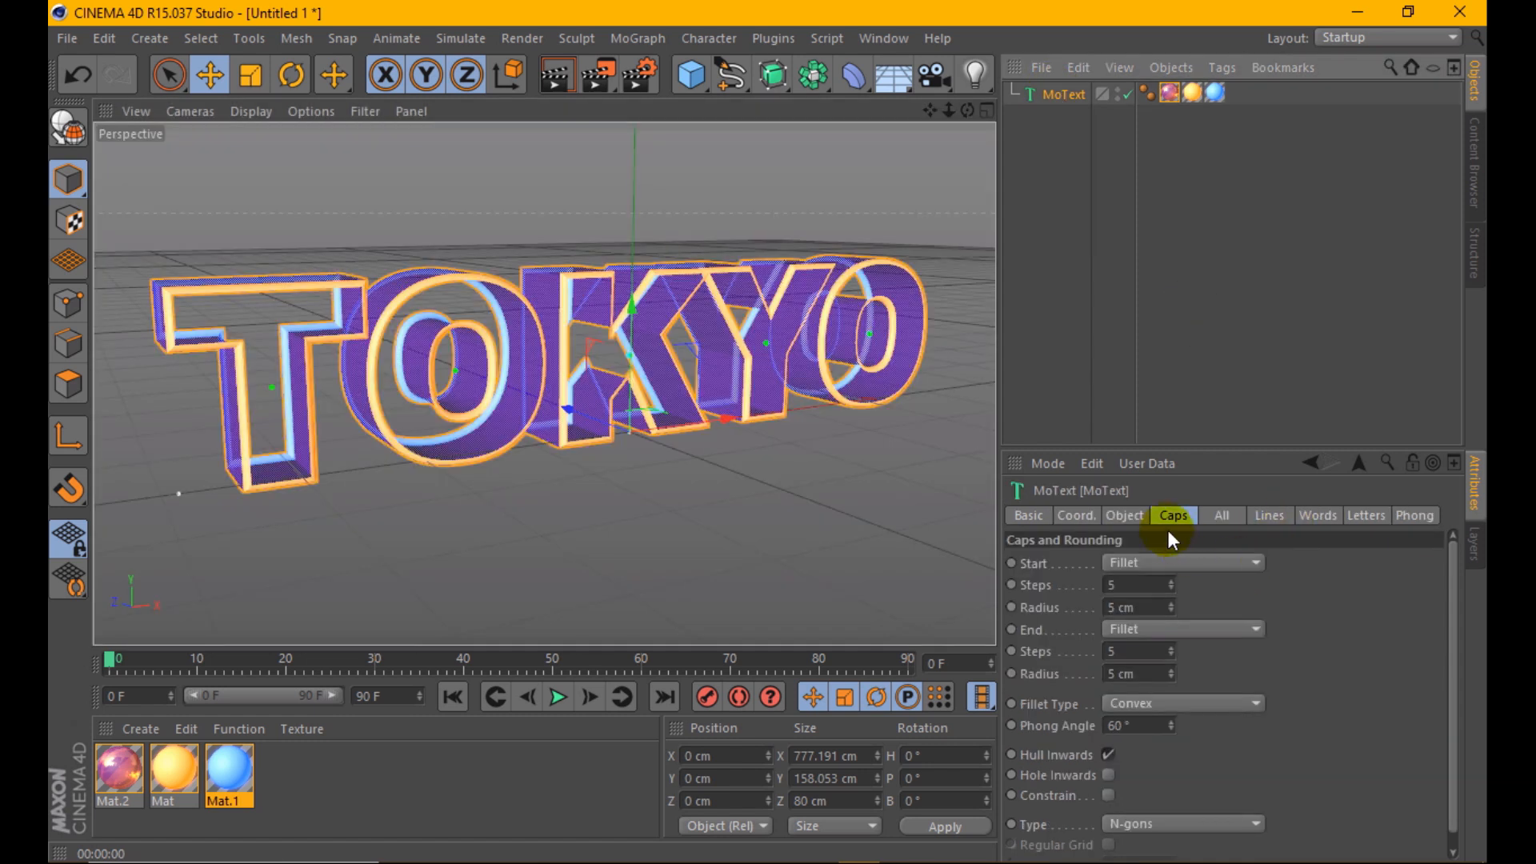
click(1173, 609)
click(1173, 677)
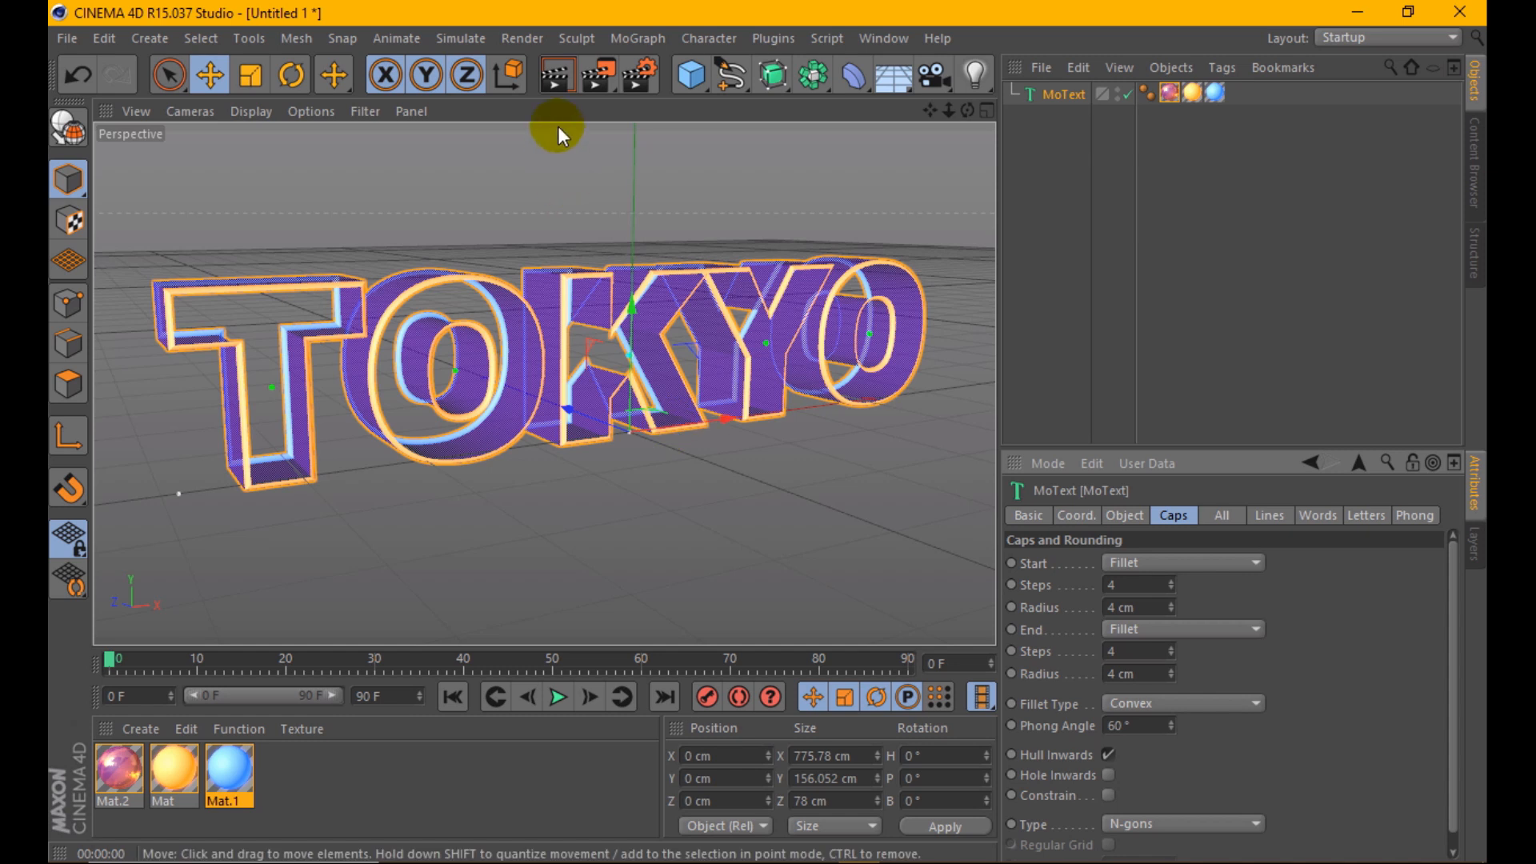
click(554, 72)
- Set the glow radius of Mat.1 to 10 cm and preview the render
double_click(229, 769)
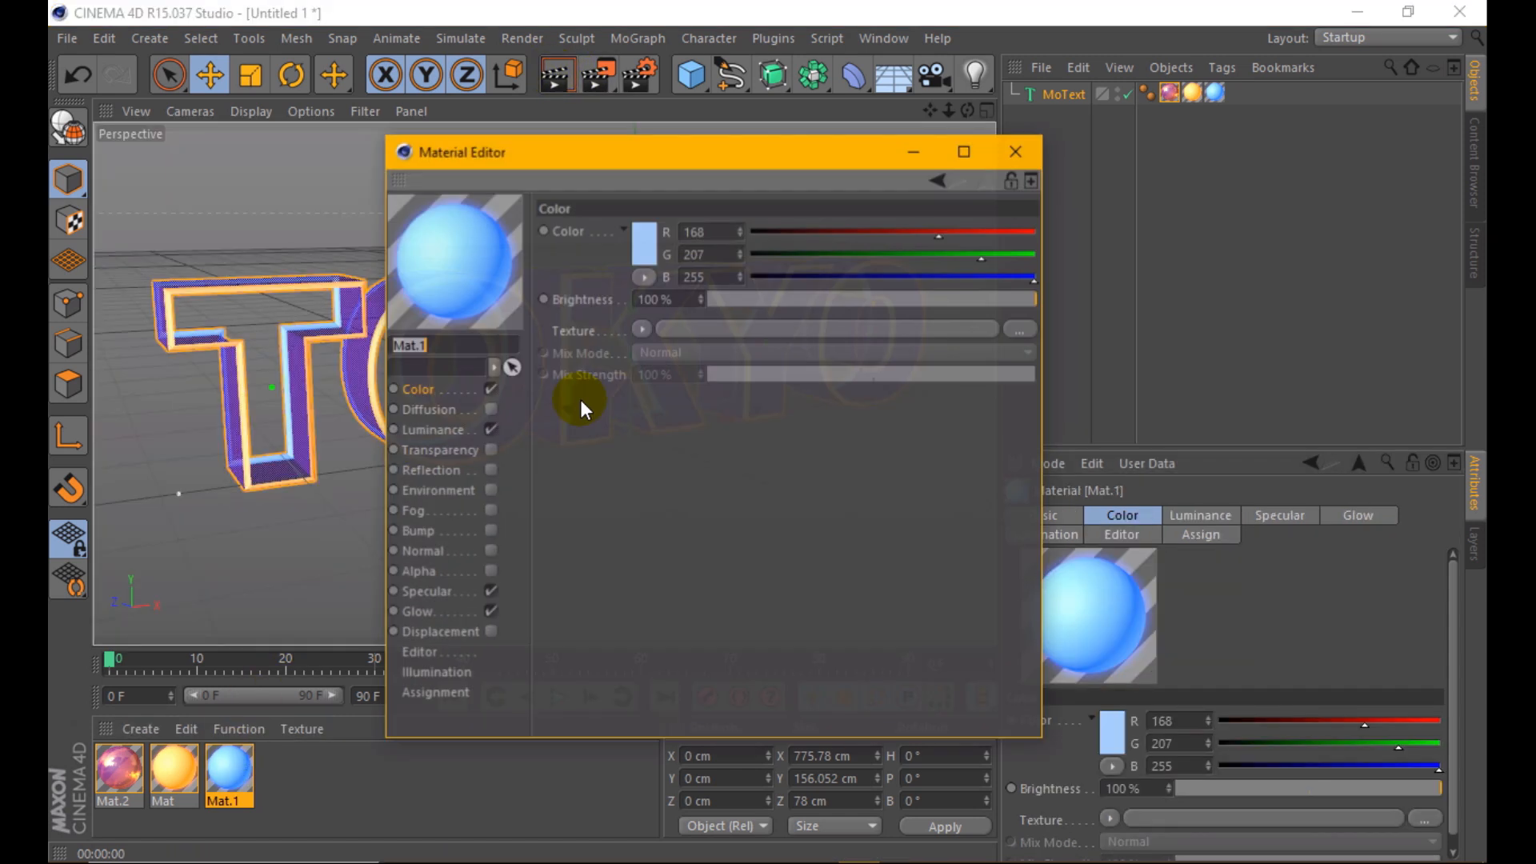
click(417, 612)
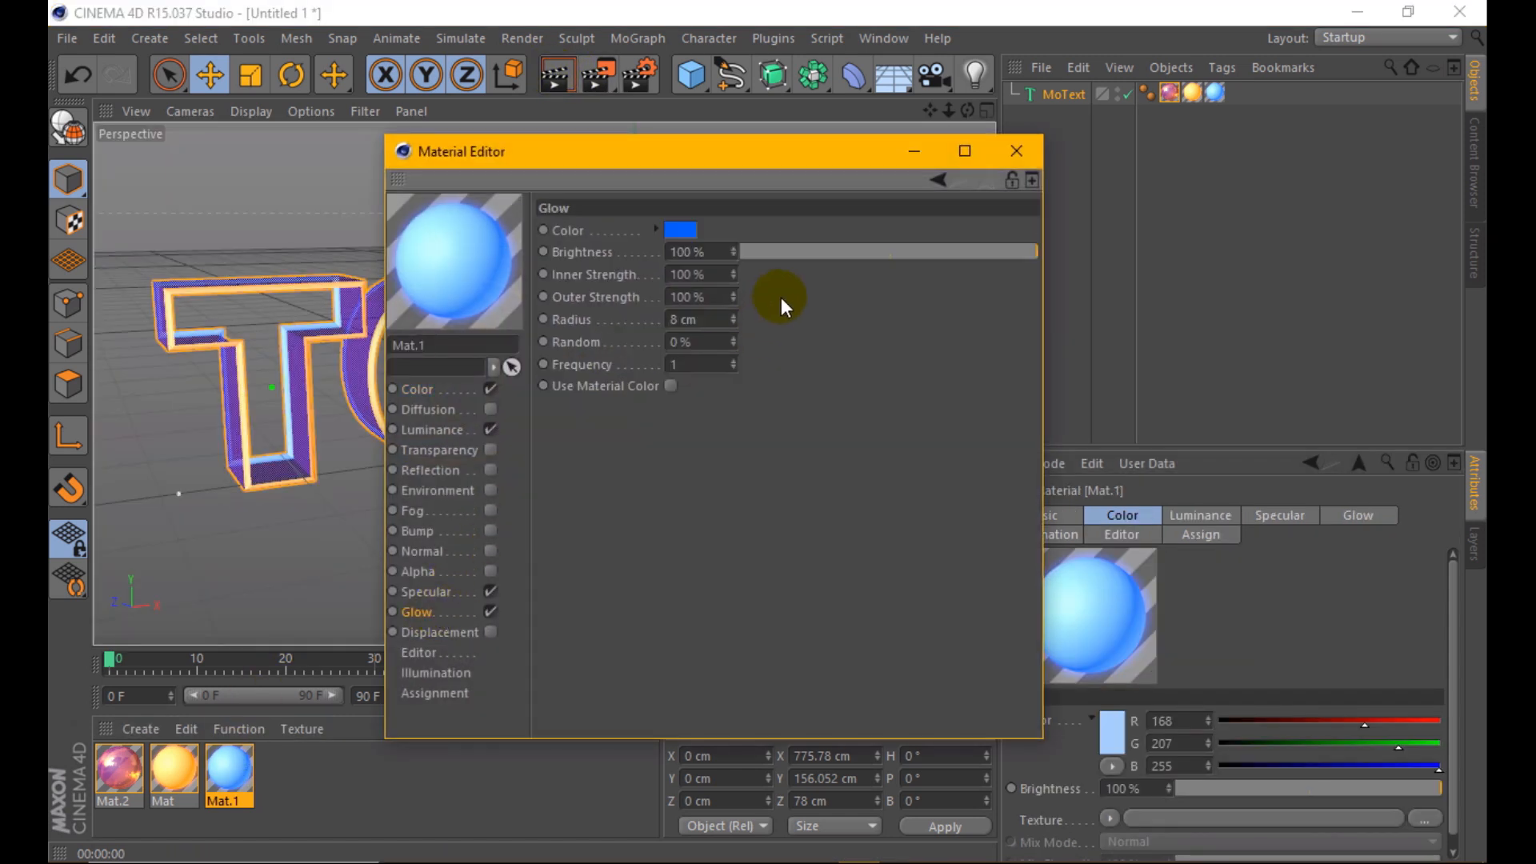
click(734, 315)
click(734, 315)
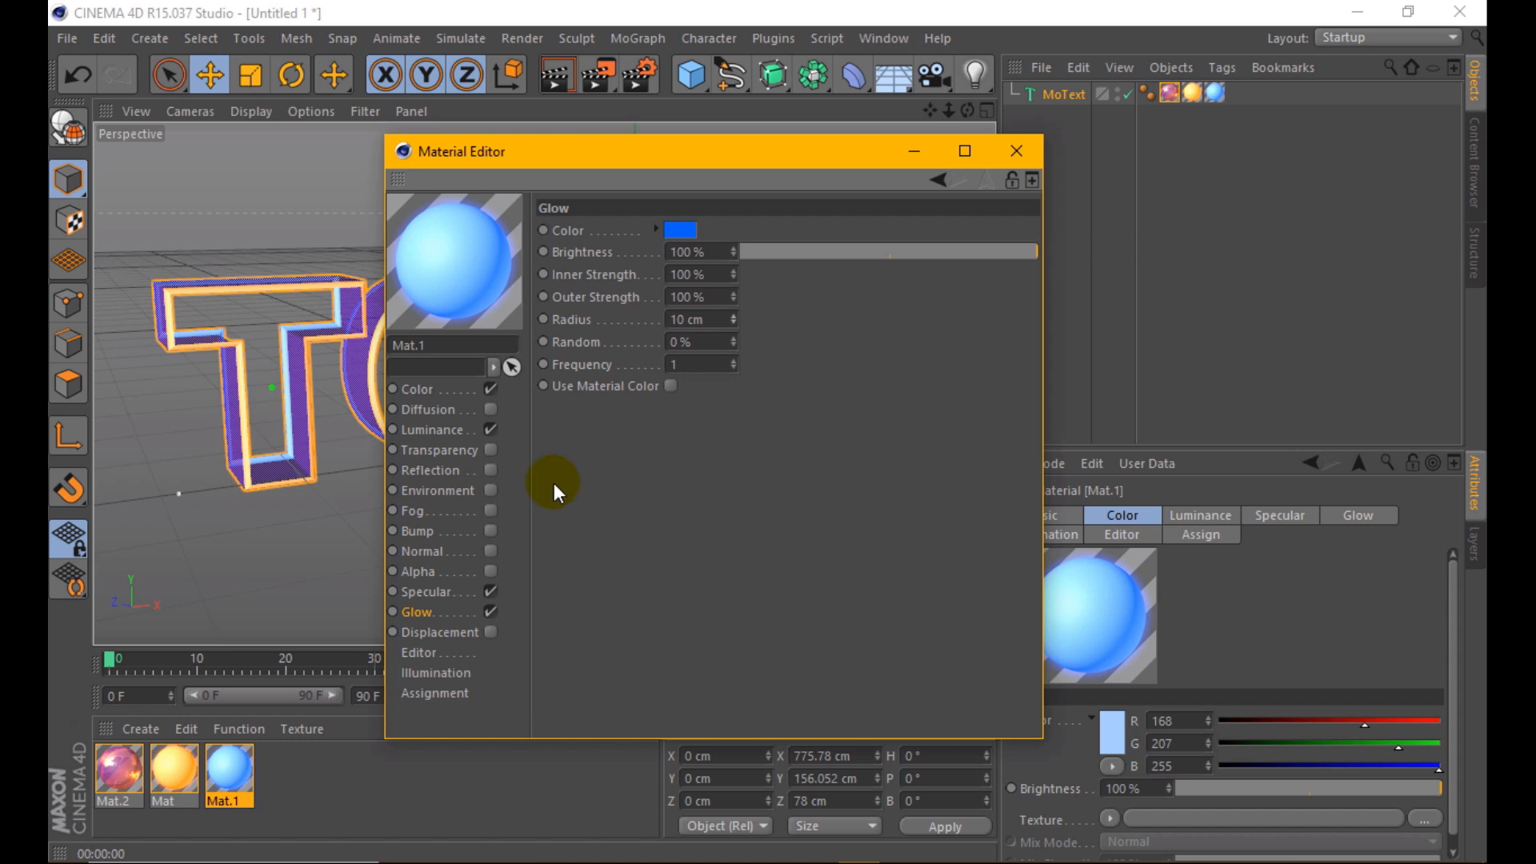
click(1037, 159)
click(573, 86)
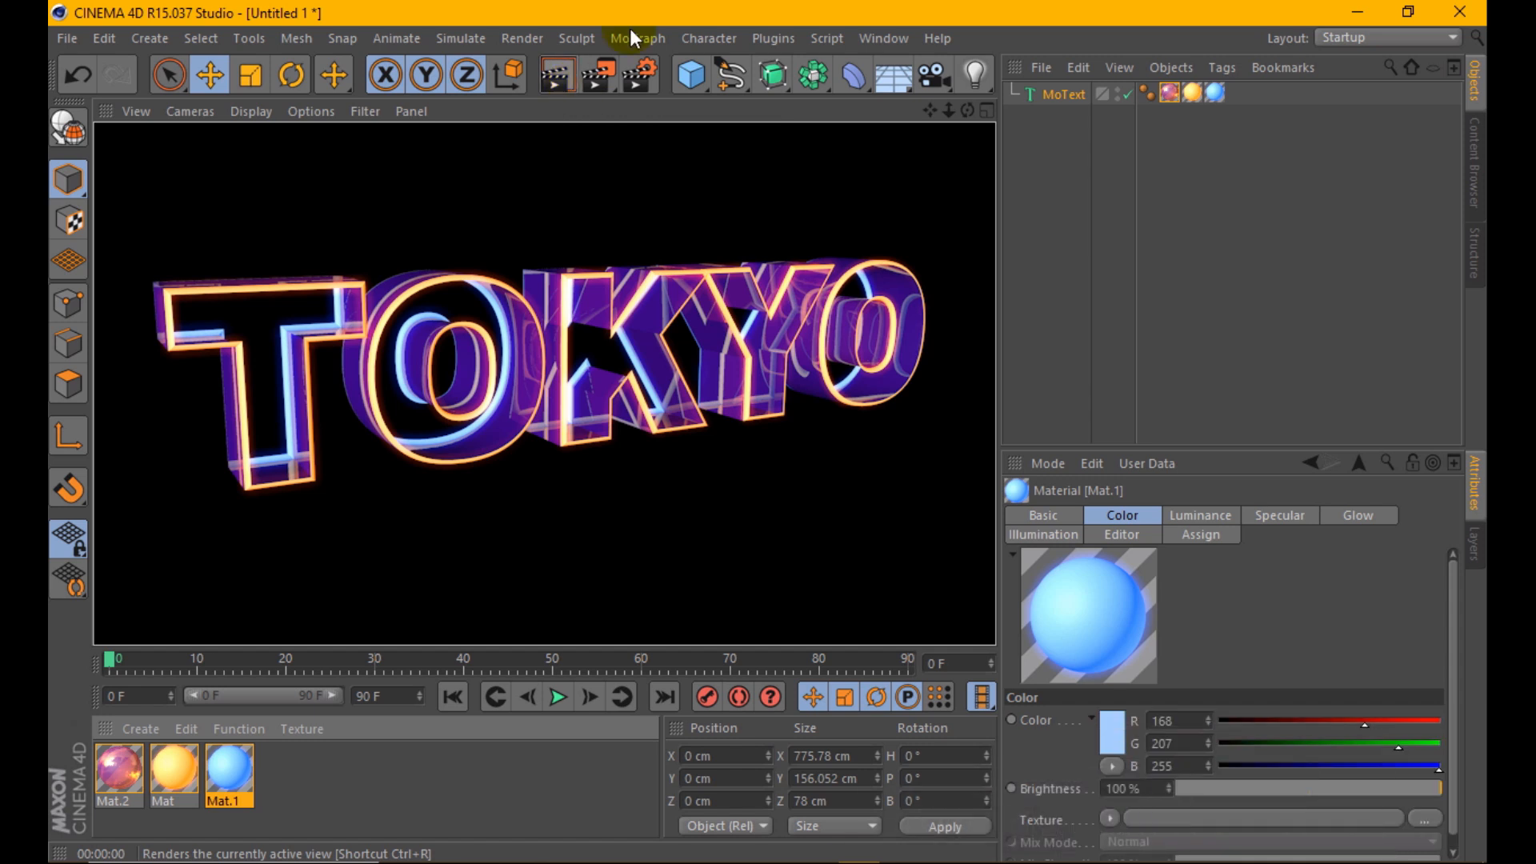
- Create a Sky object and give it a Compositing tag with Seen by Camera turned off
scroll(462, 420, down, 3)
drag(698, 82, 621, 179)
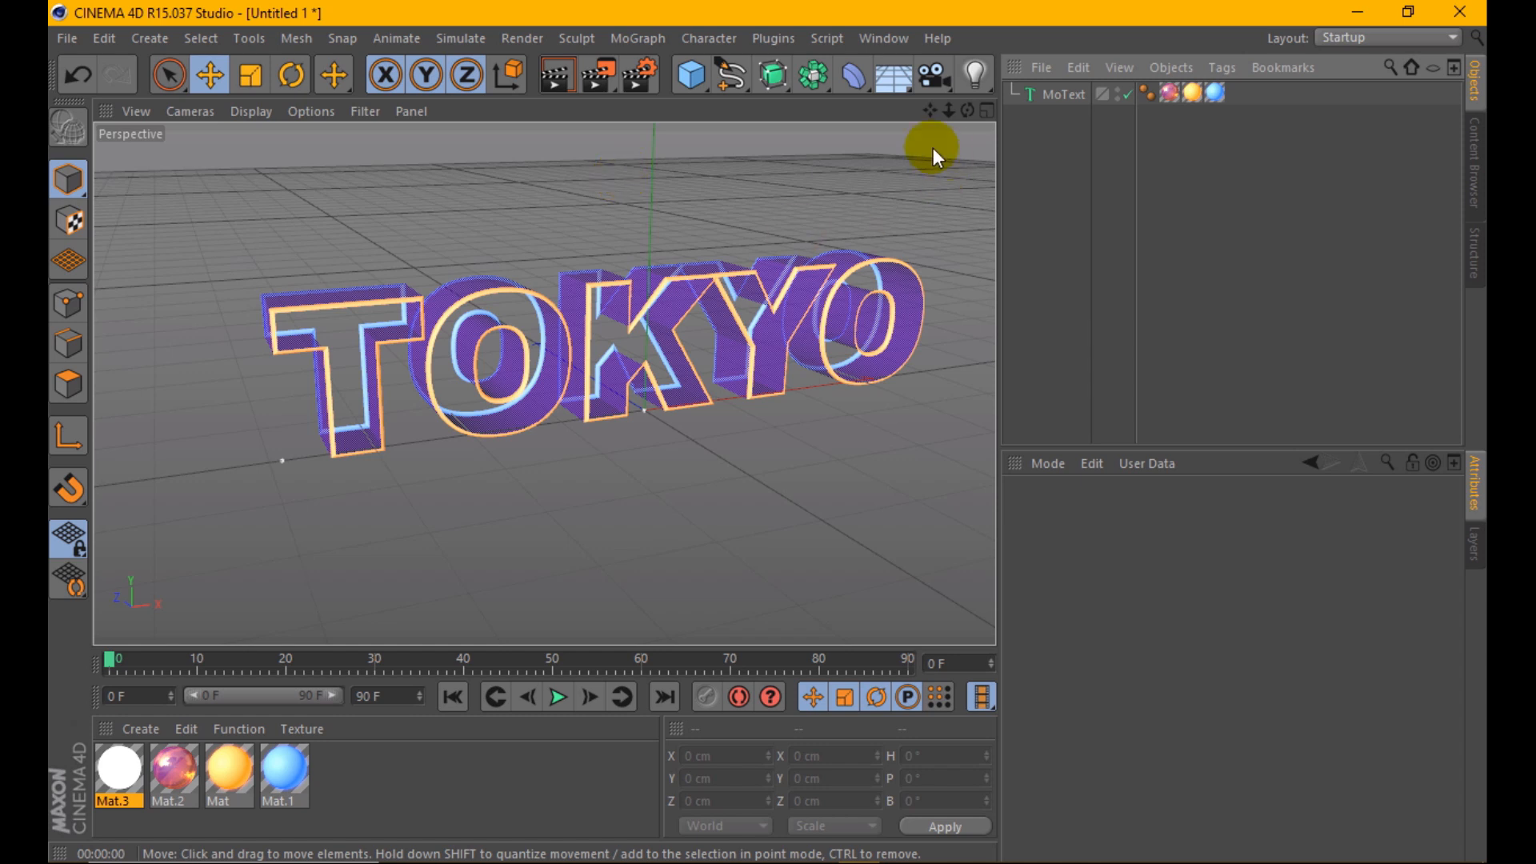
drag(902, 75, 995, 136)
right_click(1027, 100)
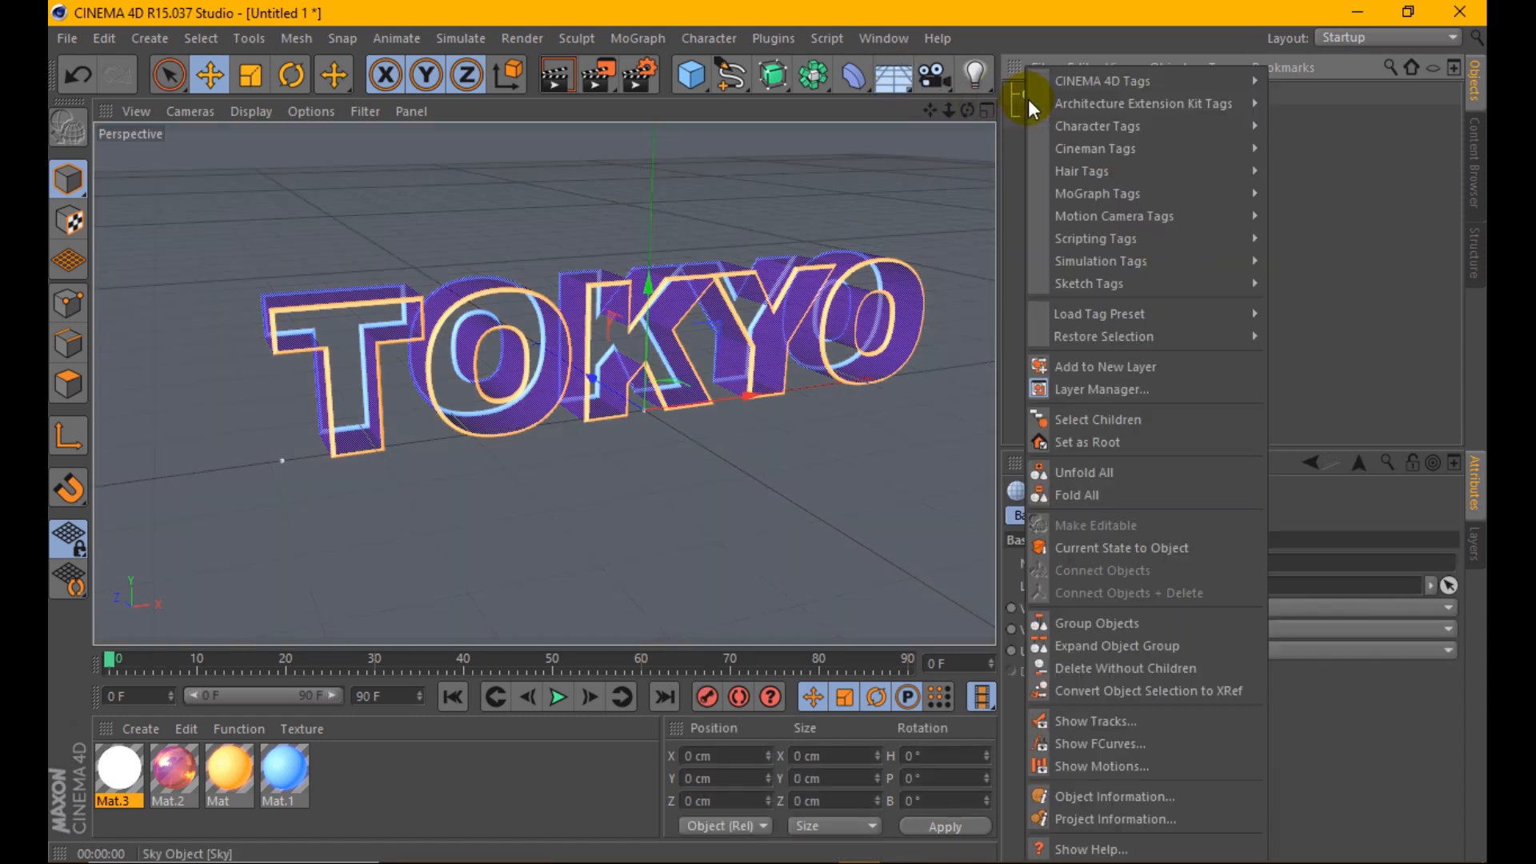
mouse_move(1096, 81)
click(1348, 193)
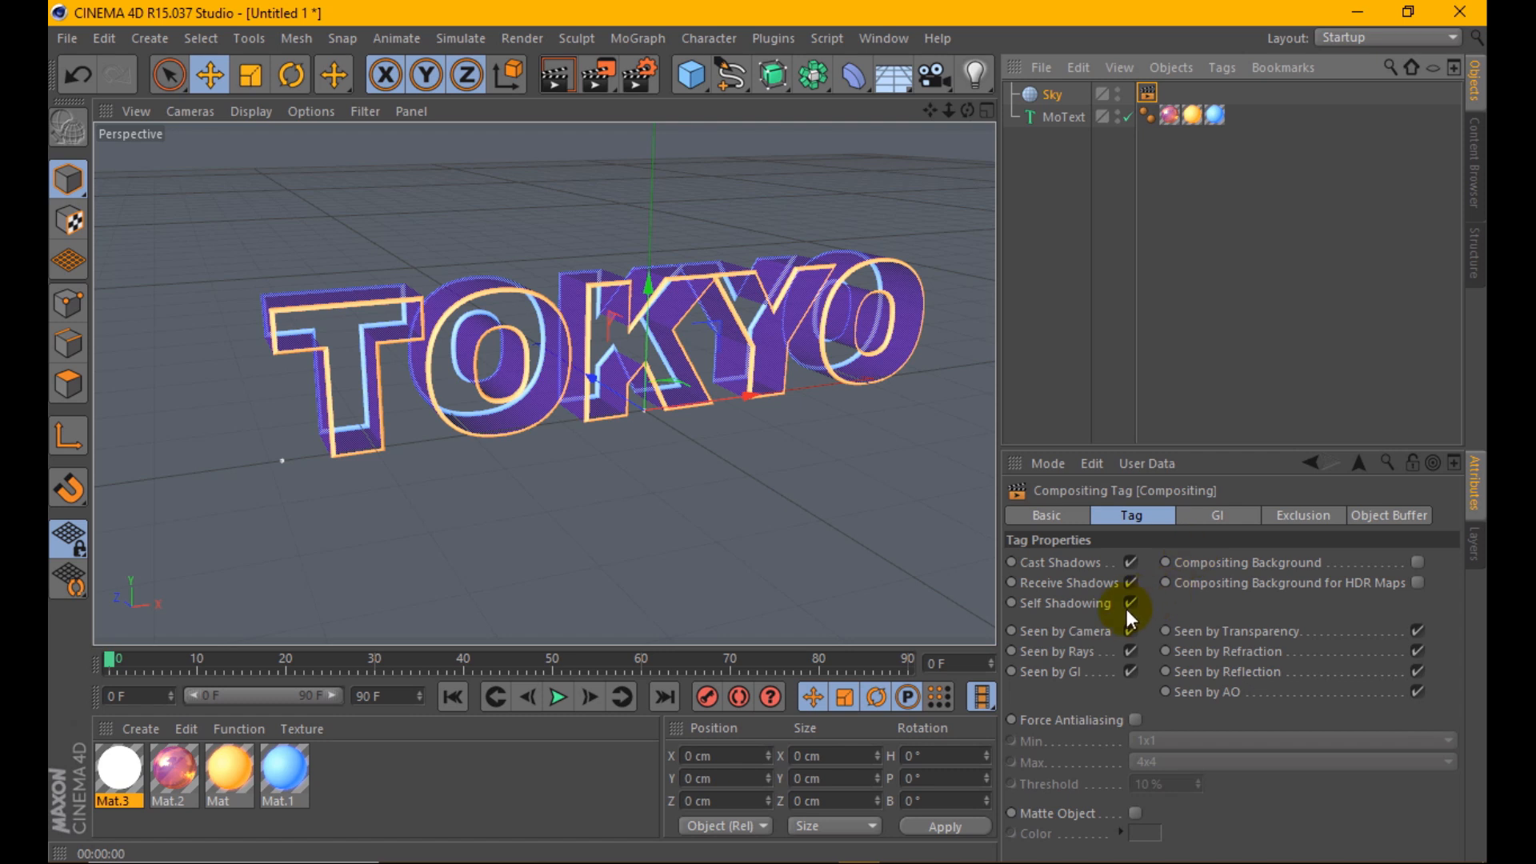
click(1130, 629)
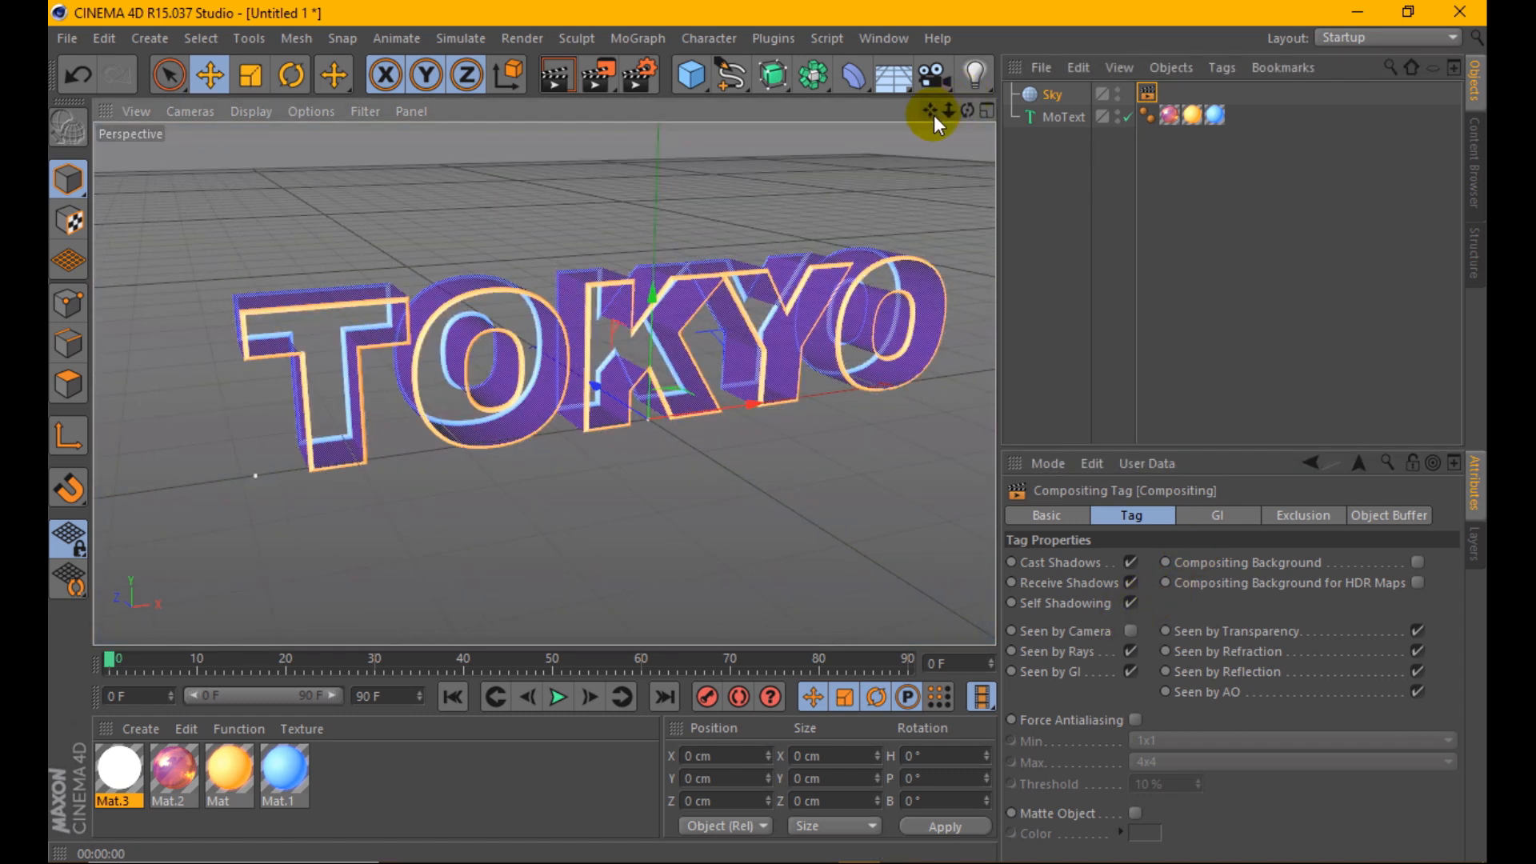
- Set the MoText's depth to 56 cm and preview the render of the whole word
drag(934, 113, 889, 126)
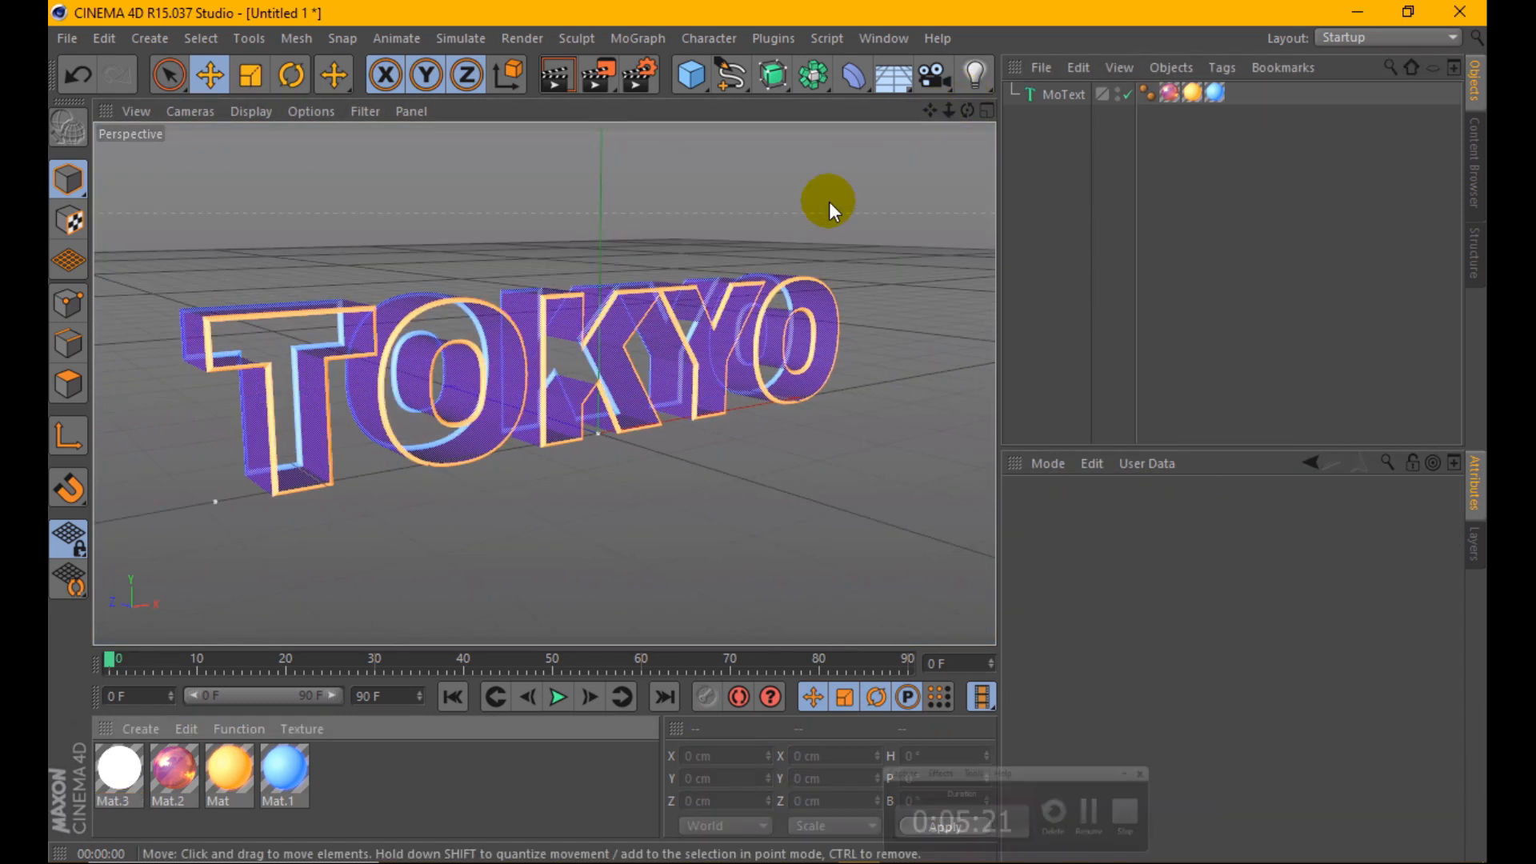
alt+right_drag(829, 202, 887, 184)
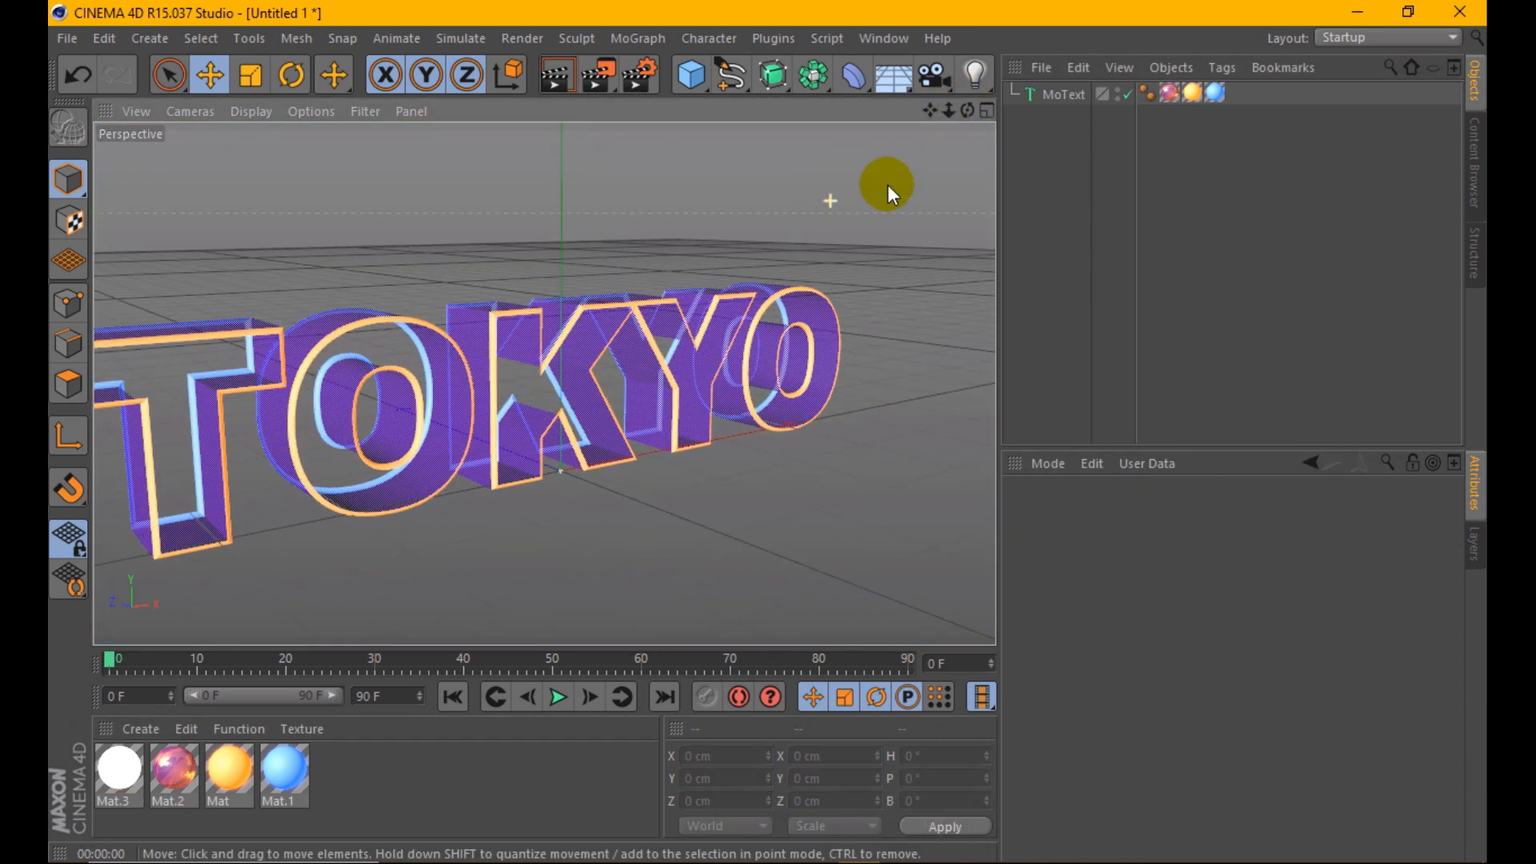
click(1045, 88)
click(1174, 515)
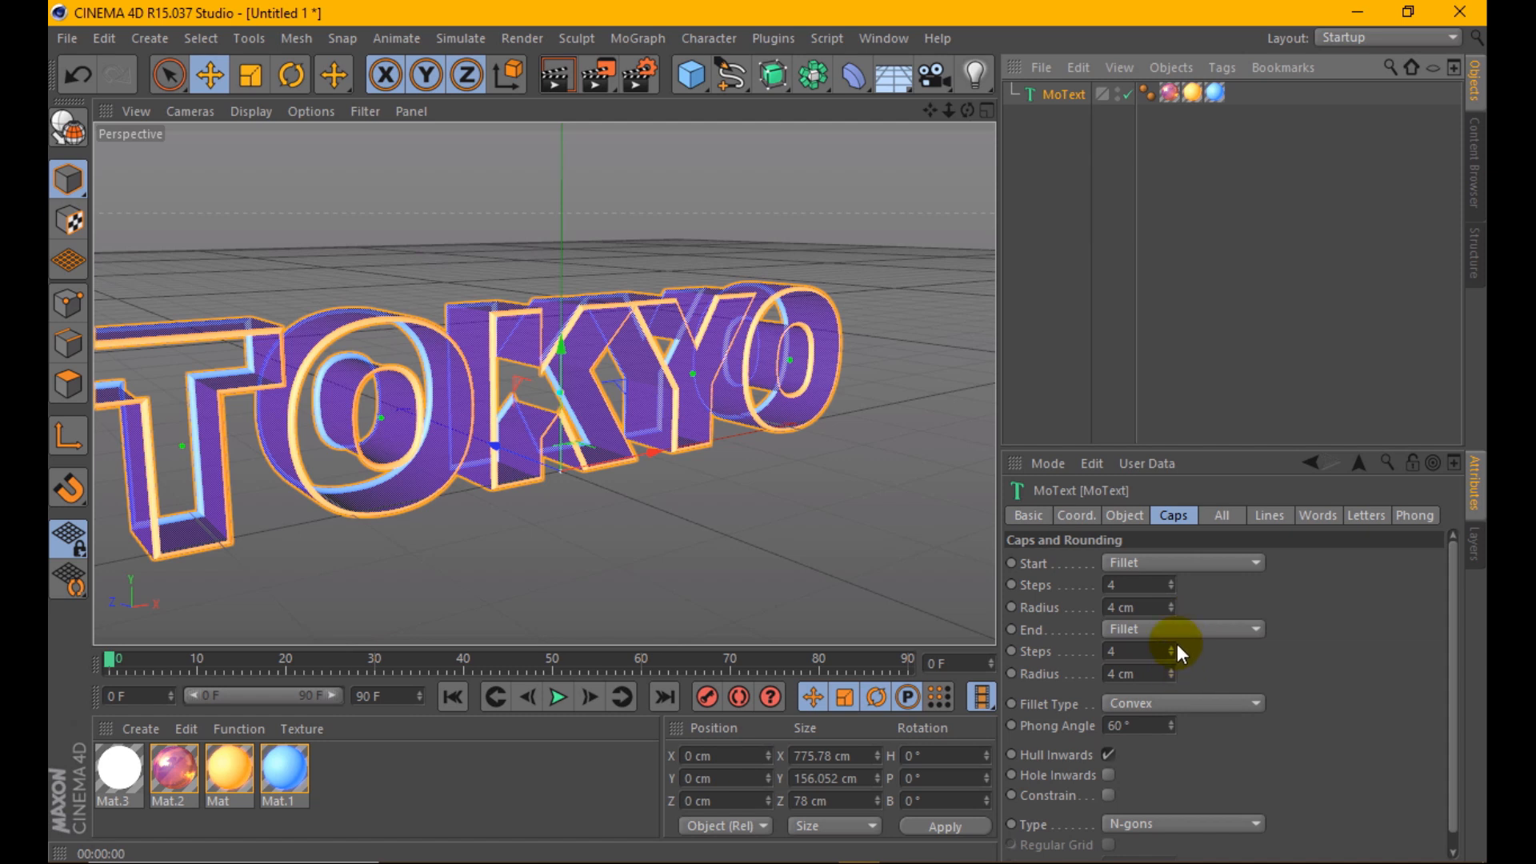
click(1125, 517)
drag(1162, 565, 974, 438)
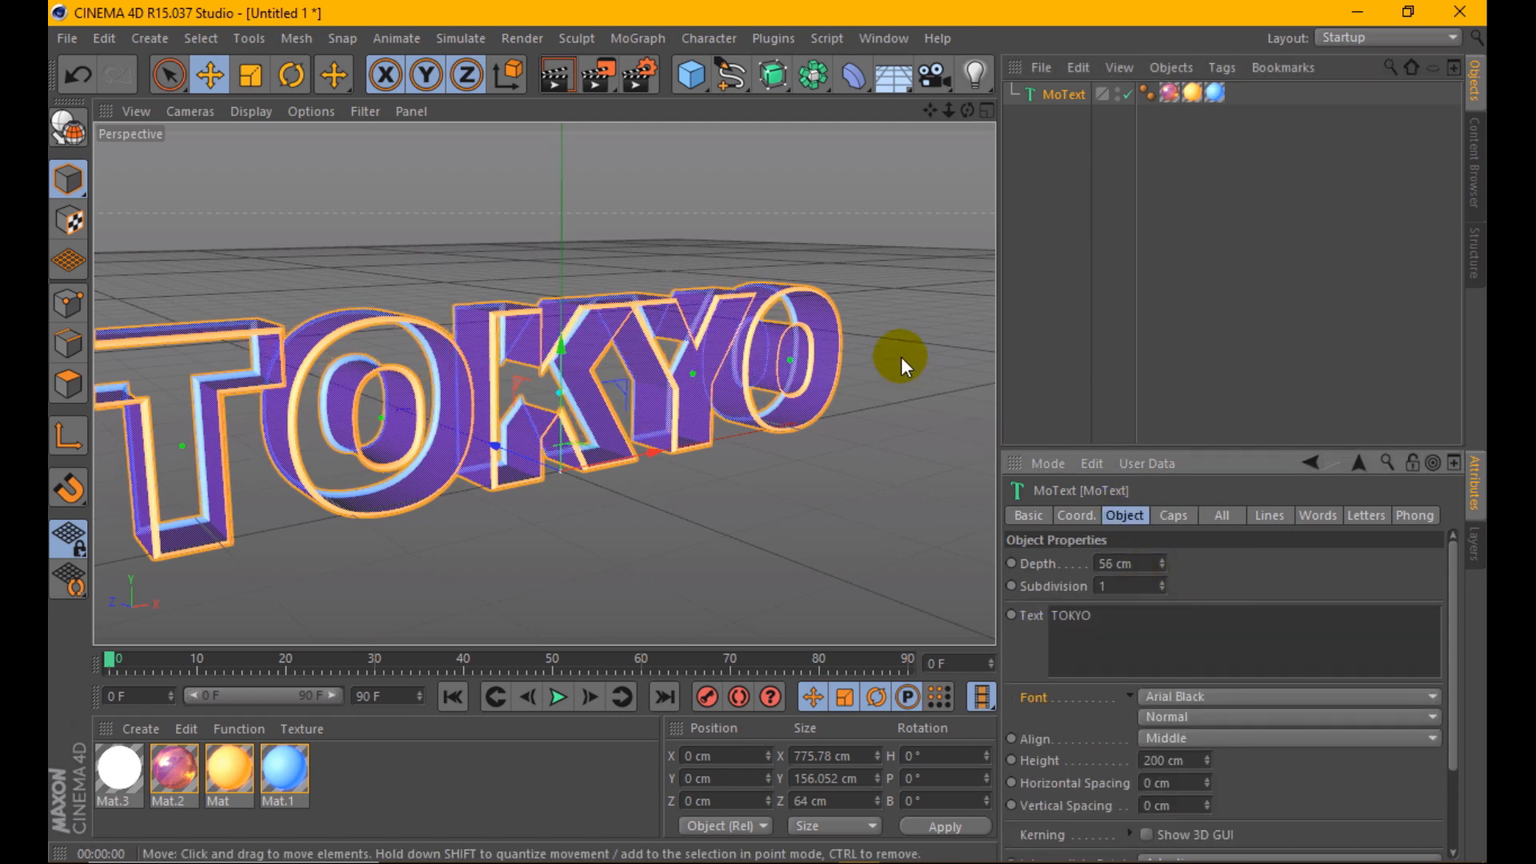
scroll(752, 321, down, 2)
drag(967, 113, 964, 118)
scroll(482, 433, up, 1)
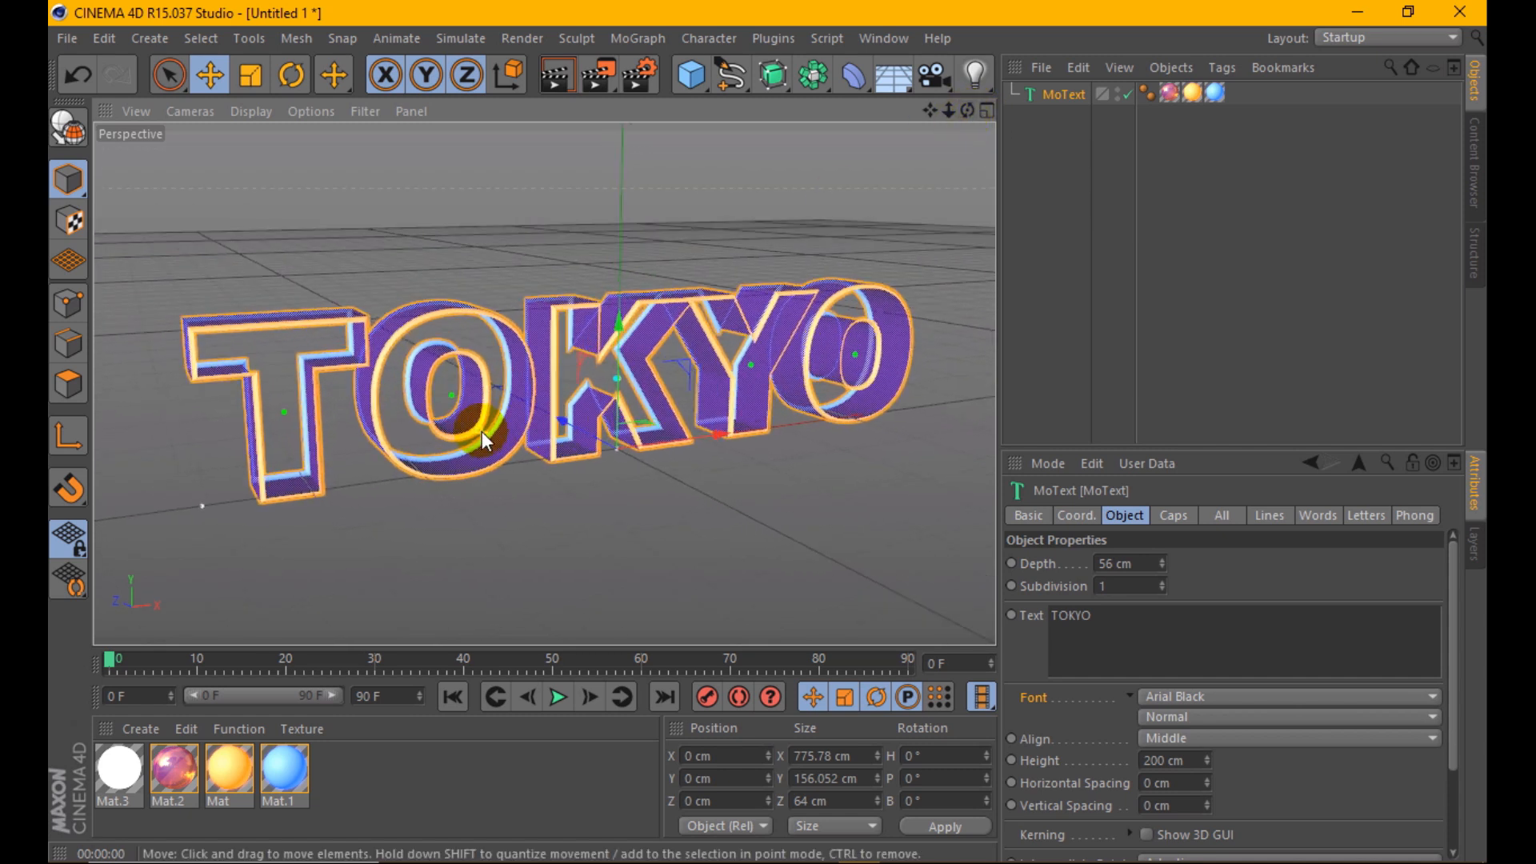
click(560, 78)
- Preview the render of the whole text from a steeper, more frontal viewing angle
drag(965, 113, 880, 80)
scroll(536, 200, down, 4)
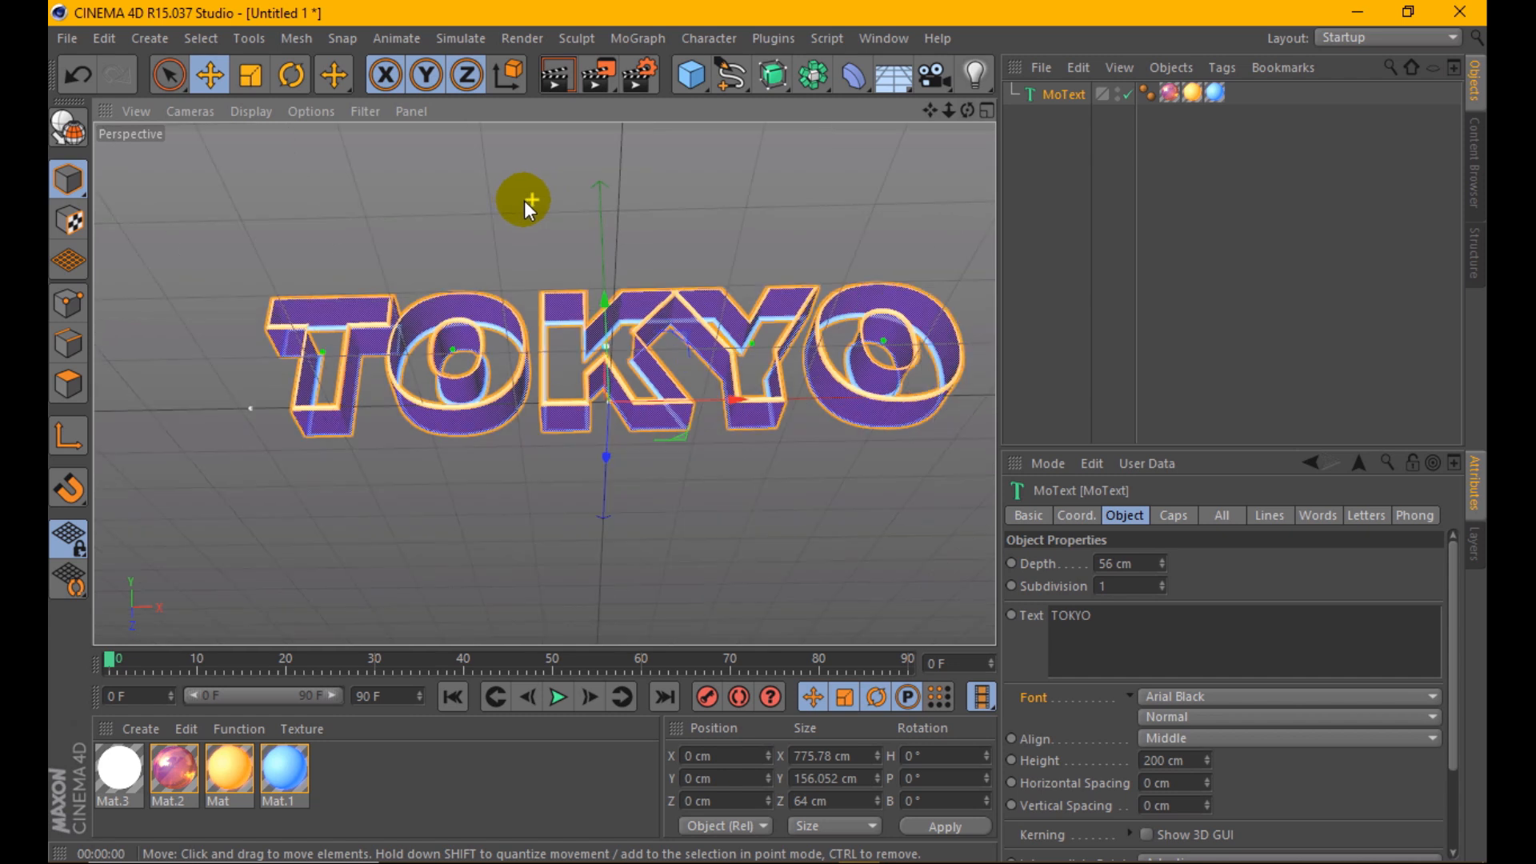
scroll(729, 243, up, 3)
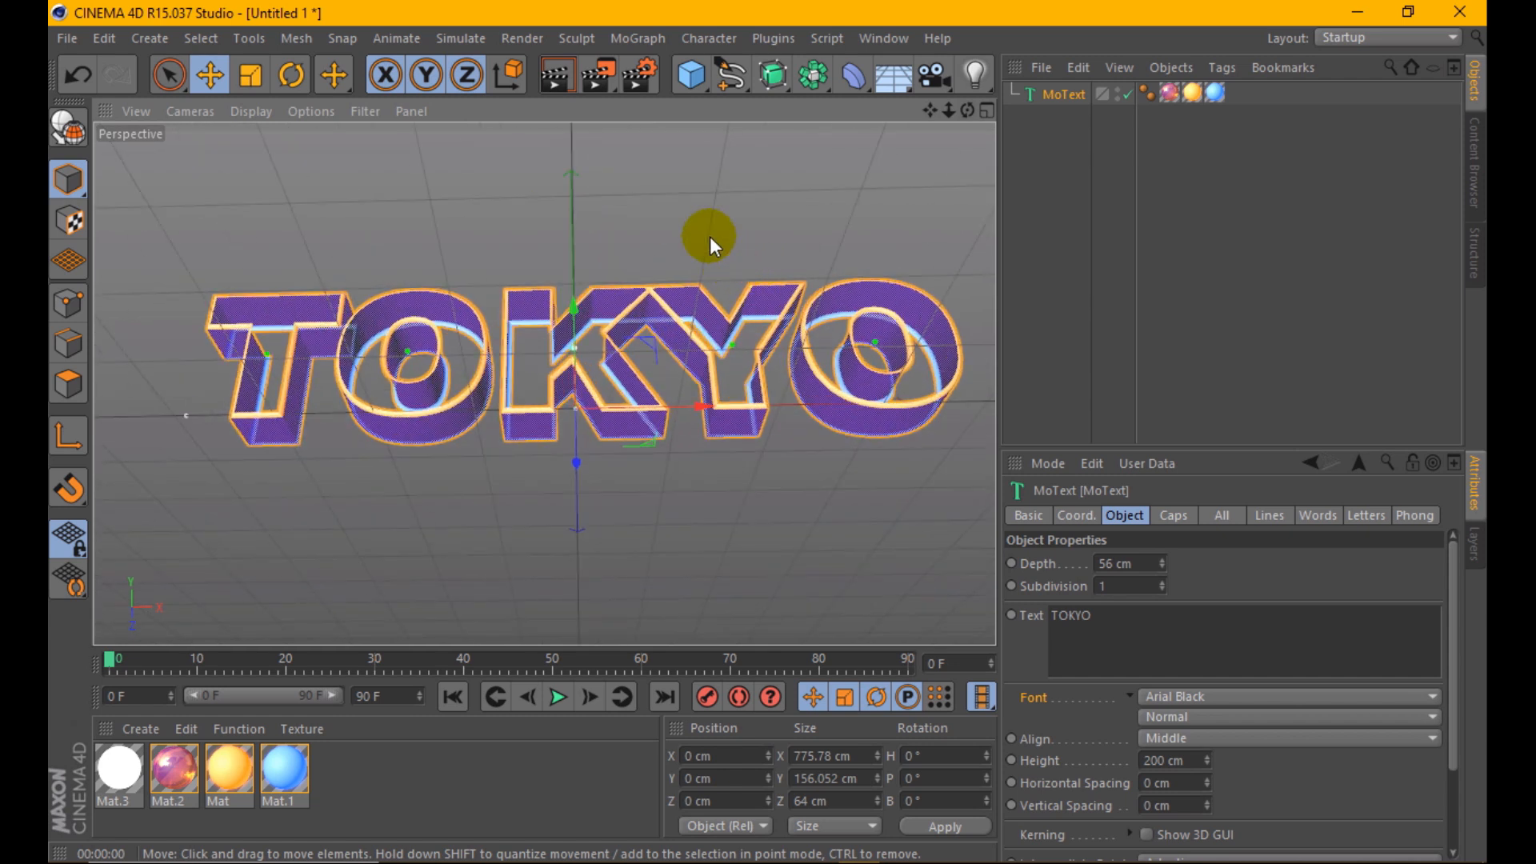
click(560, 76)
scroll(424, 256, down, 1)
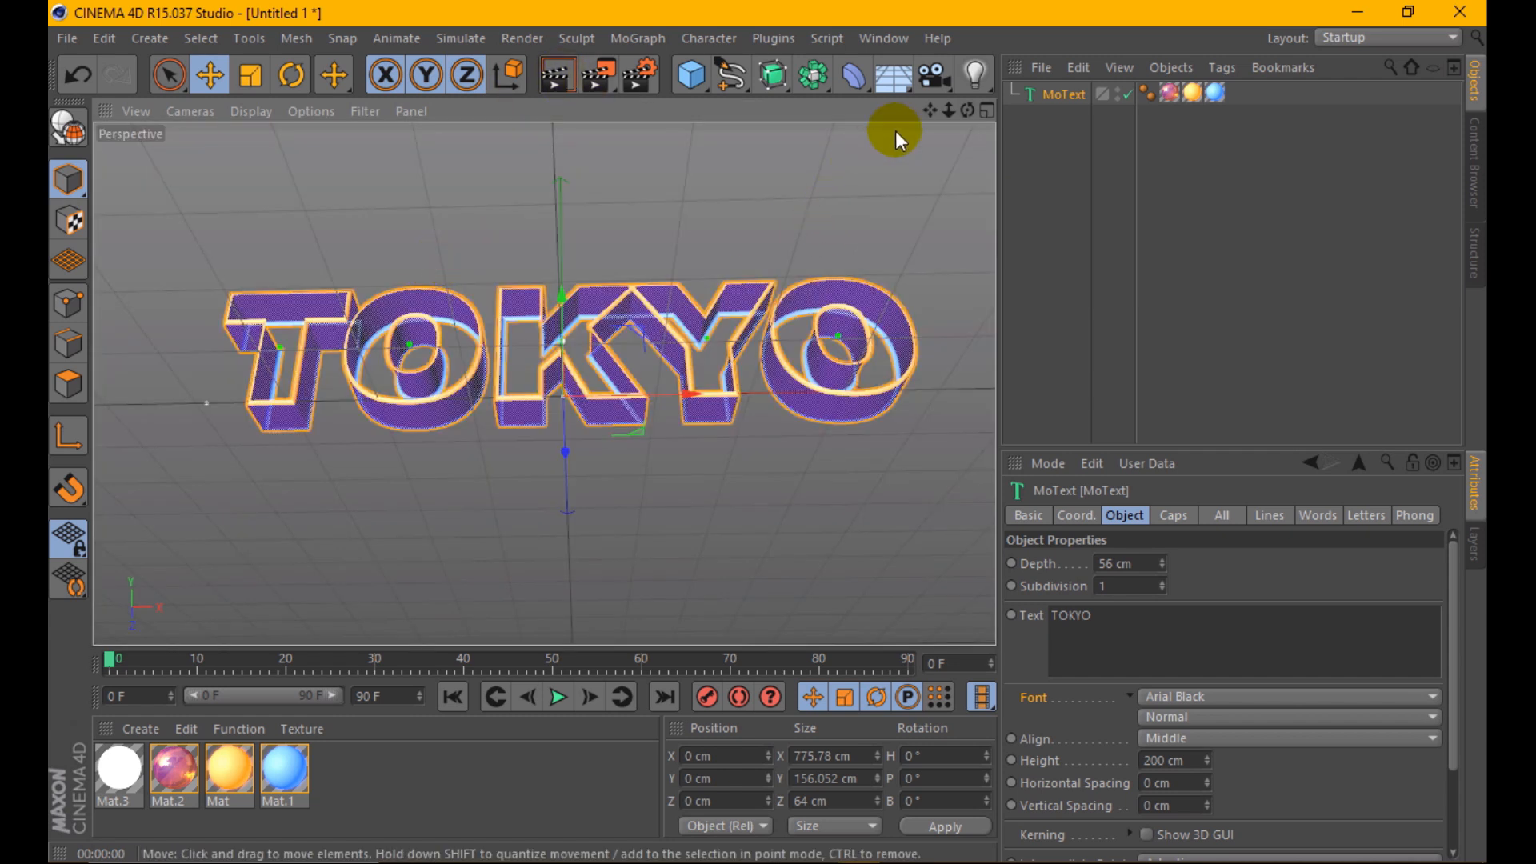
drag(948, 110, 913, 111)
click(592, 96)
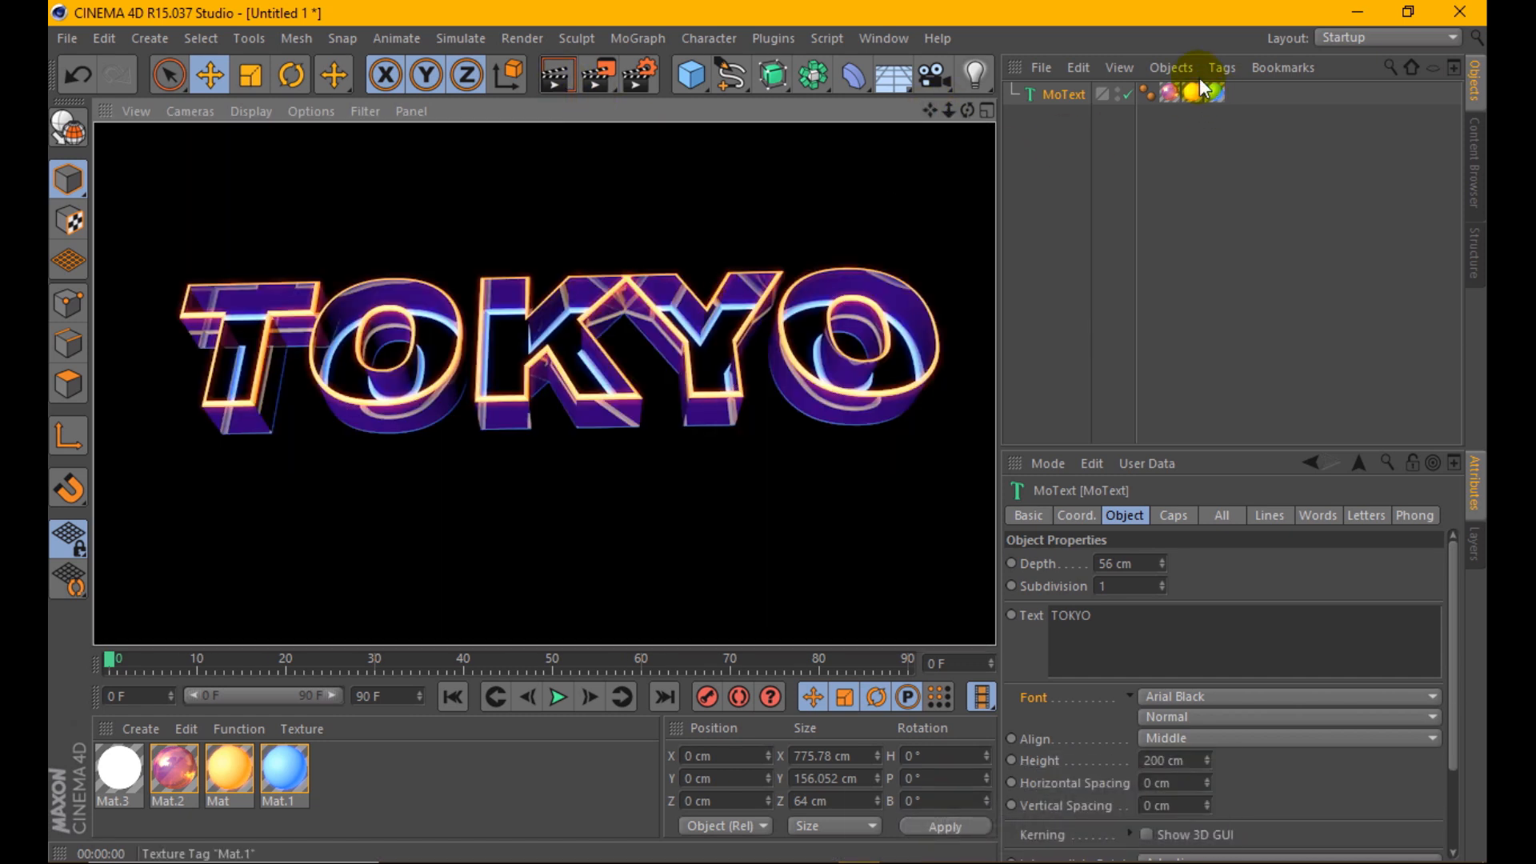
- Set the MoText's end fillet to 3 steps and a 10 cm radius, and preview the render
click(1084, 95)
click(1173, 515)
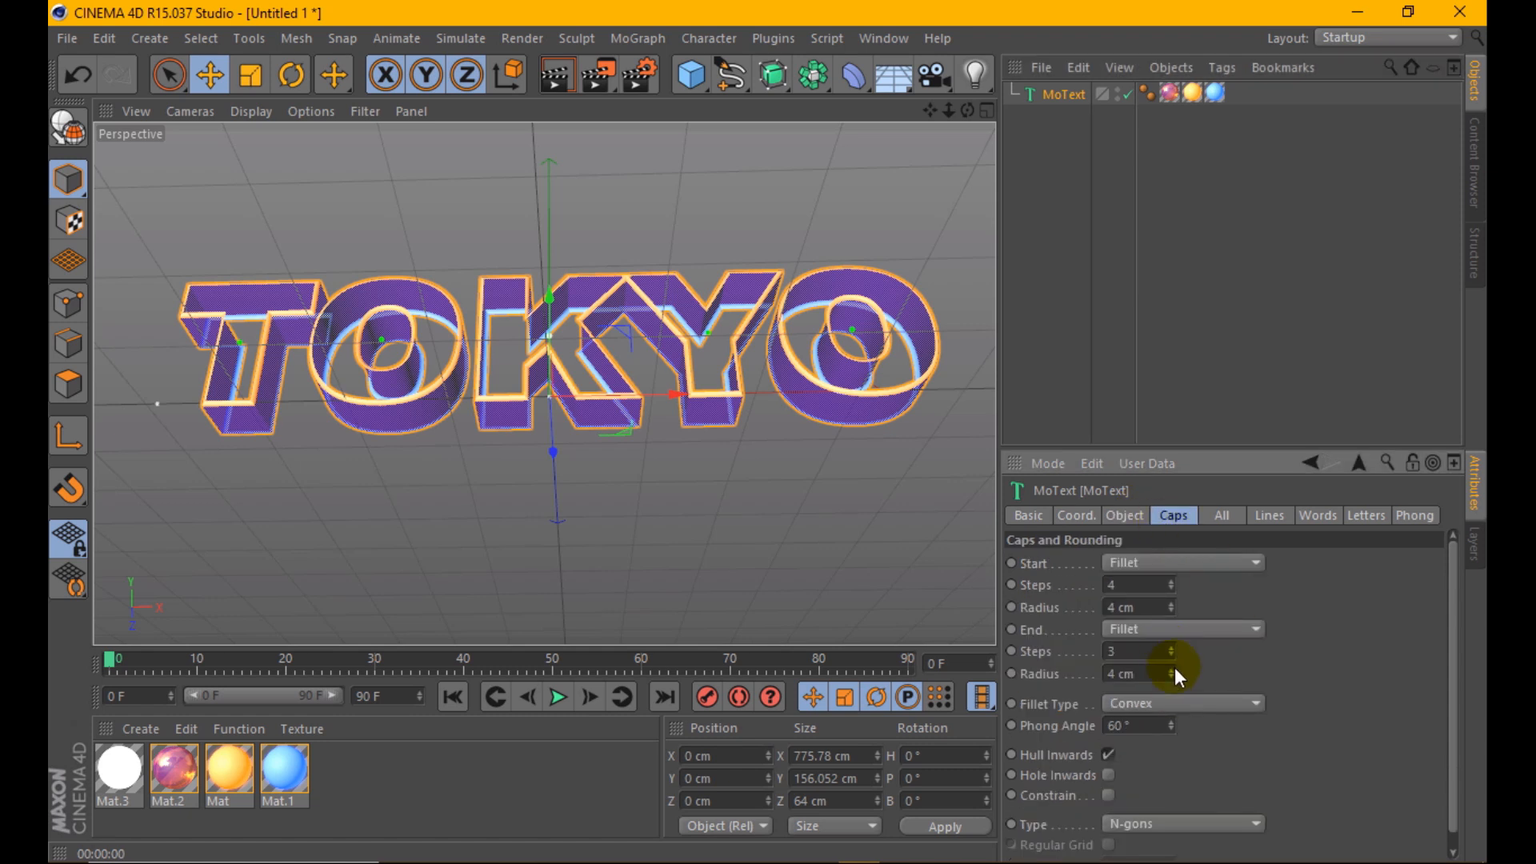
drag(1173, 670, 1173, 659)
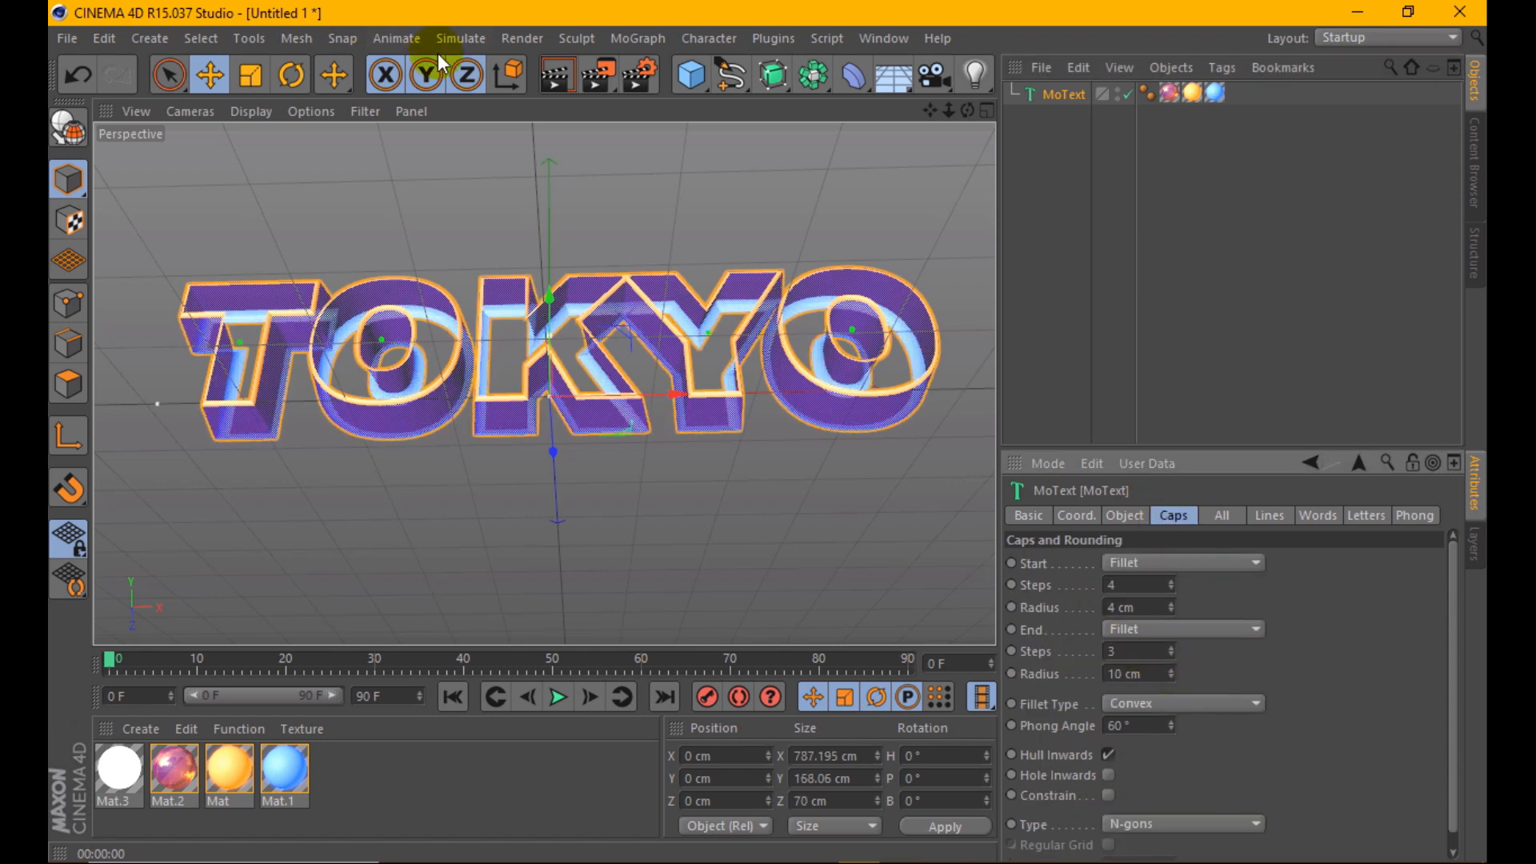
click(558, 79)
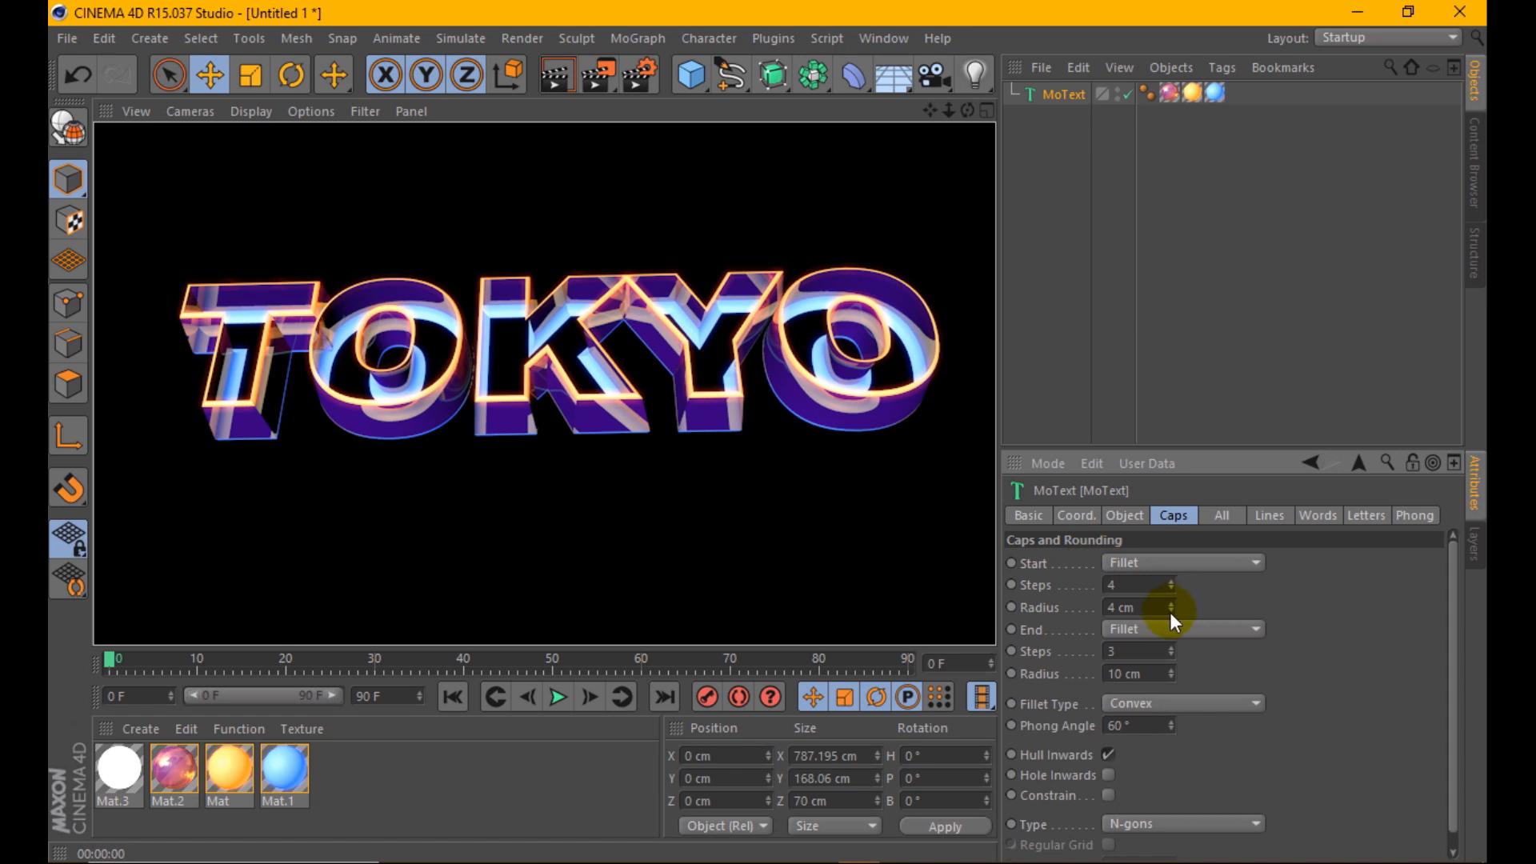
- Return the MoText's end fillet to 4 steps and a 4 cm radius, and preview the render
drag(1173, 681, 1173, 678)
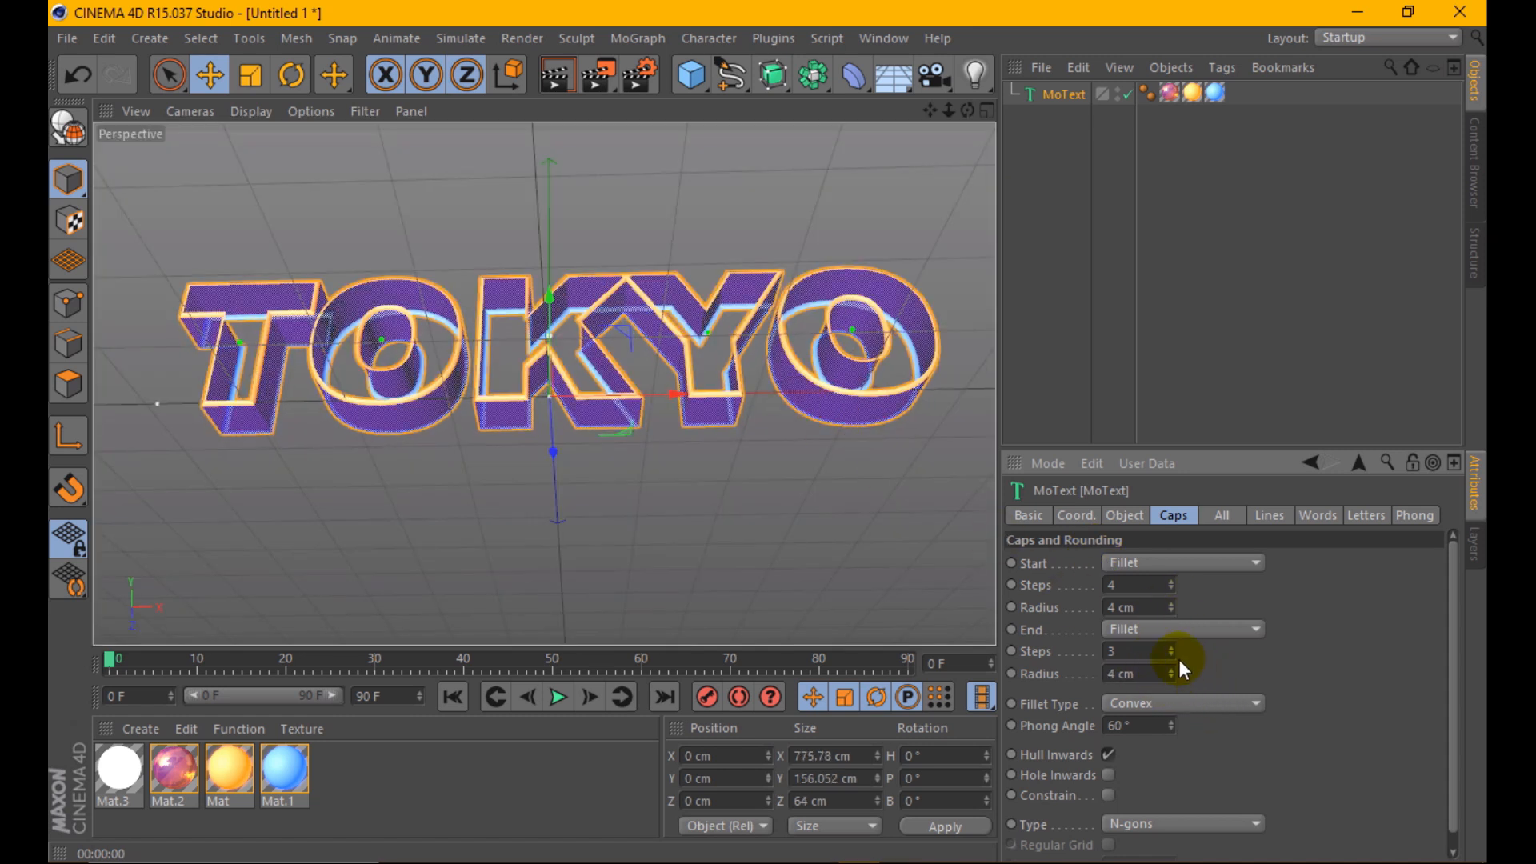
click(1172, 648)
click(547, 78)
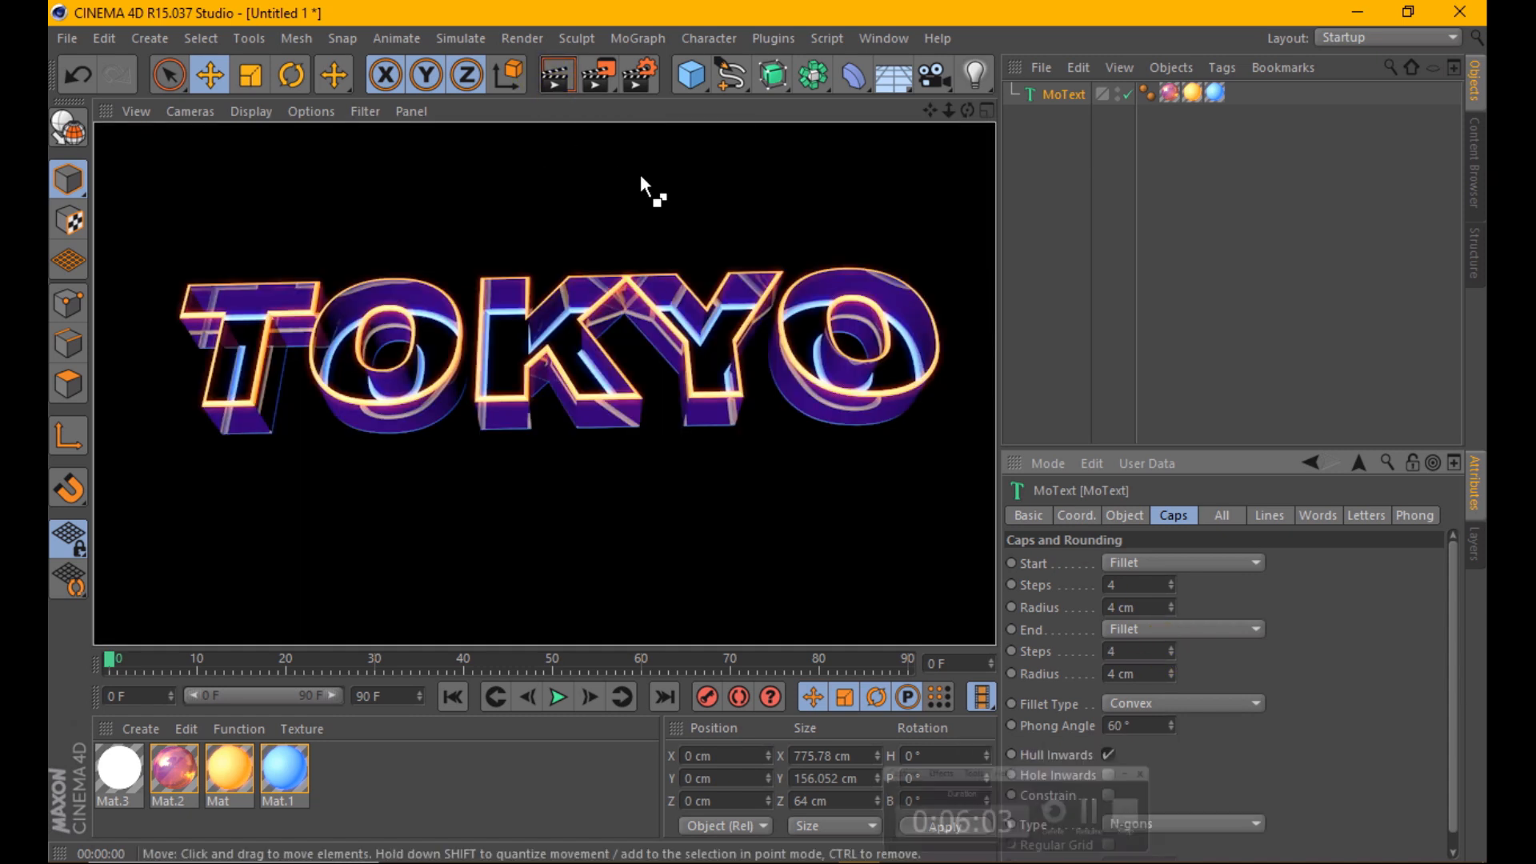
- Set the base color of the material Mat to a saturated orange, RGB 255, 131, 16
double_click(229, 768)
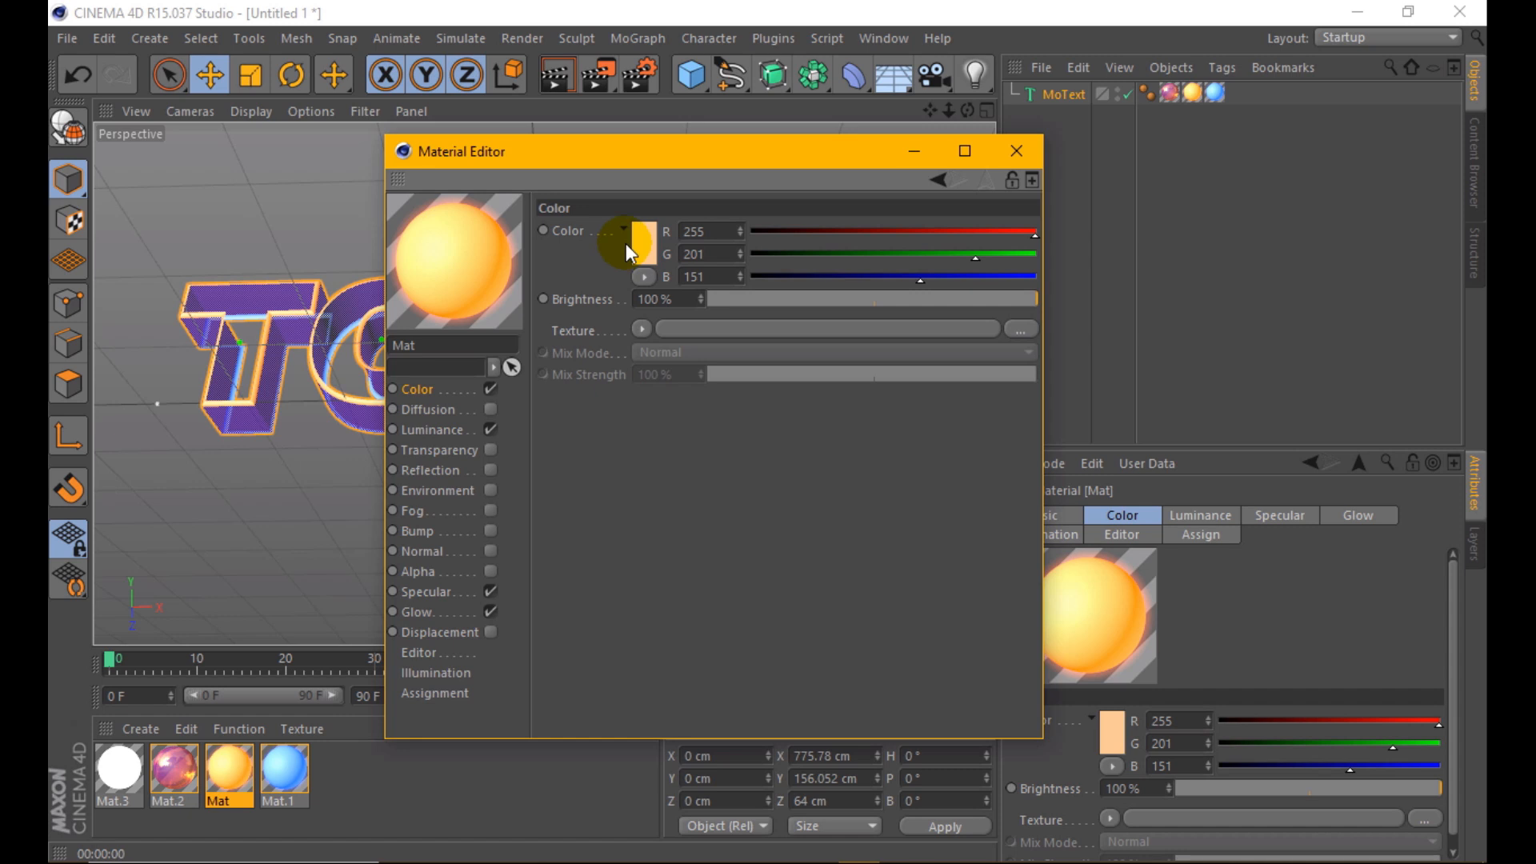
click(637, 235)
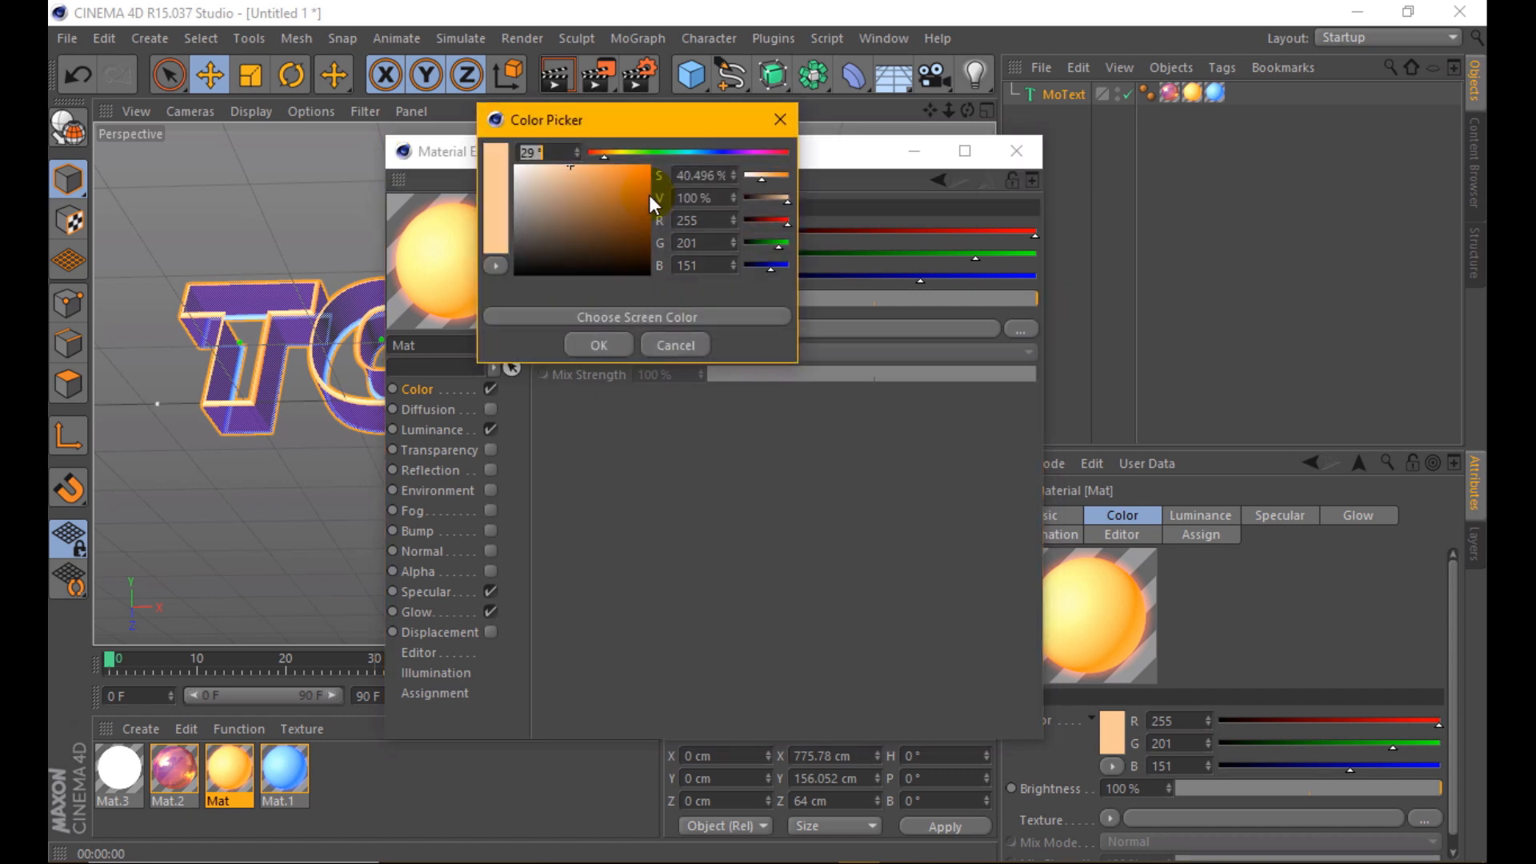
click(630, 172)
drag(630, 171, 644, 166)
click(594, 339)
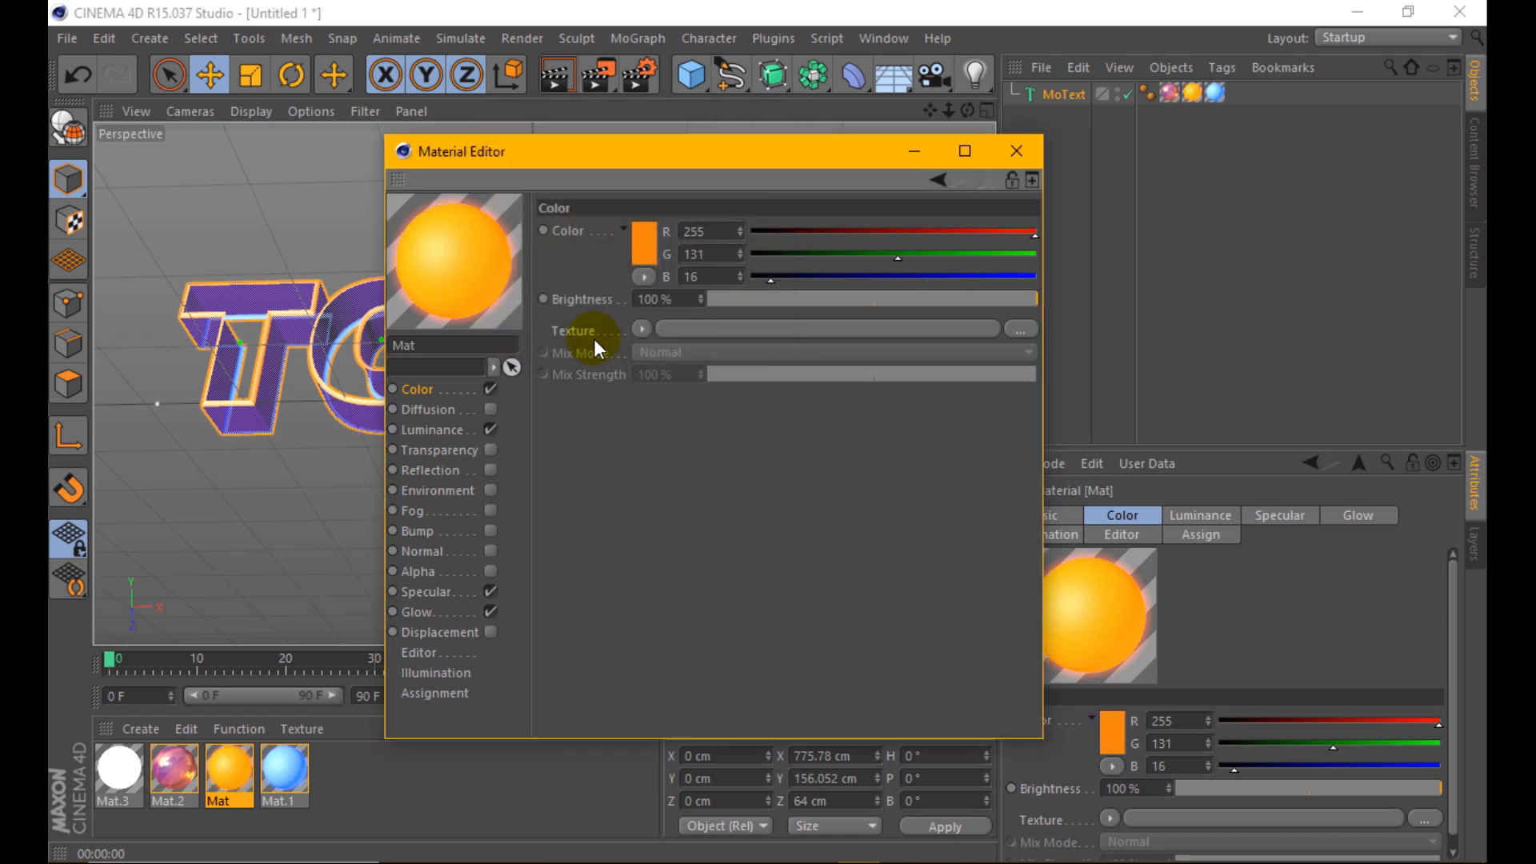
- Set the base color of Mat.1 to deep blue, RGB 4, 0, 255, and preview the render
click(282, 767)
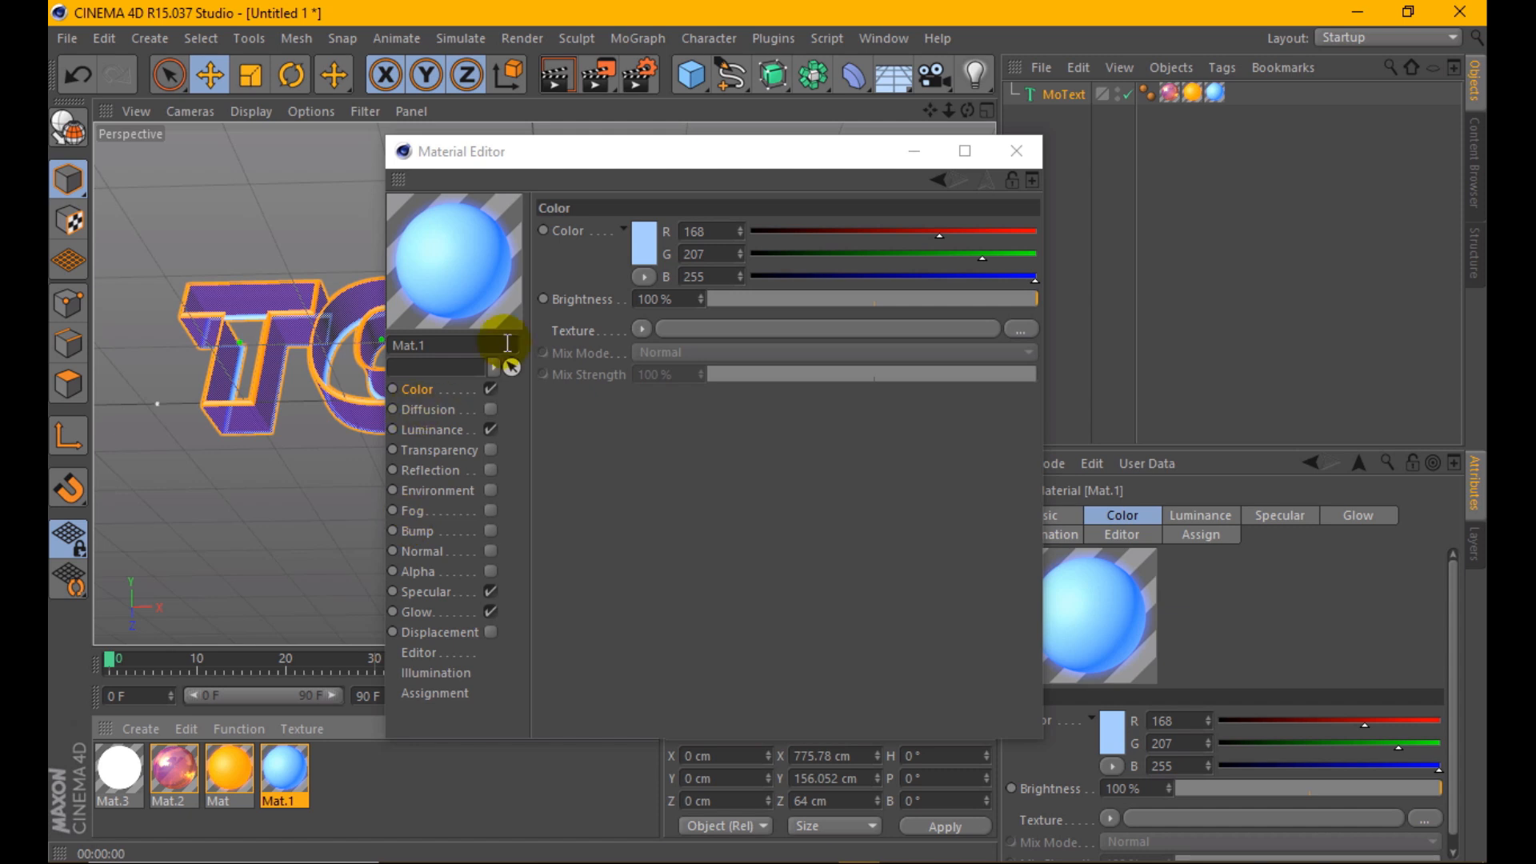
click(652, 229)
click(731, 144)
click(654, 158)
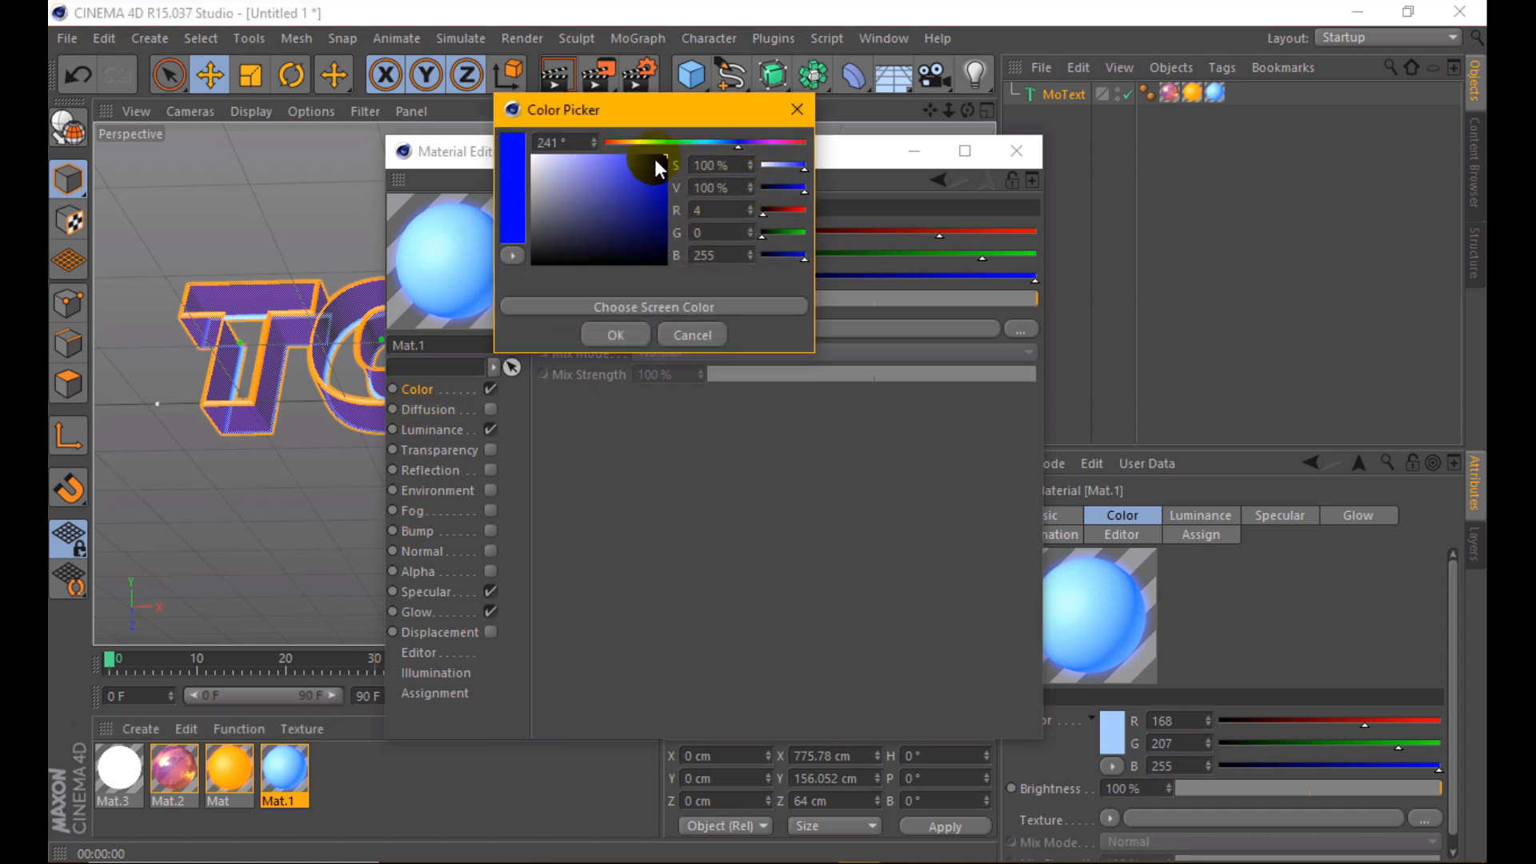
click(620, 333)
click(1031, 156)
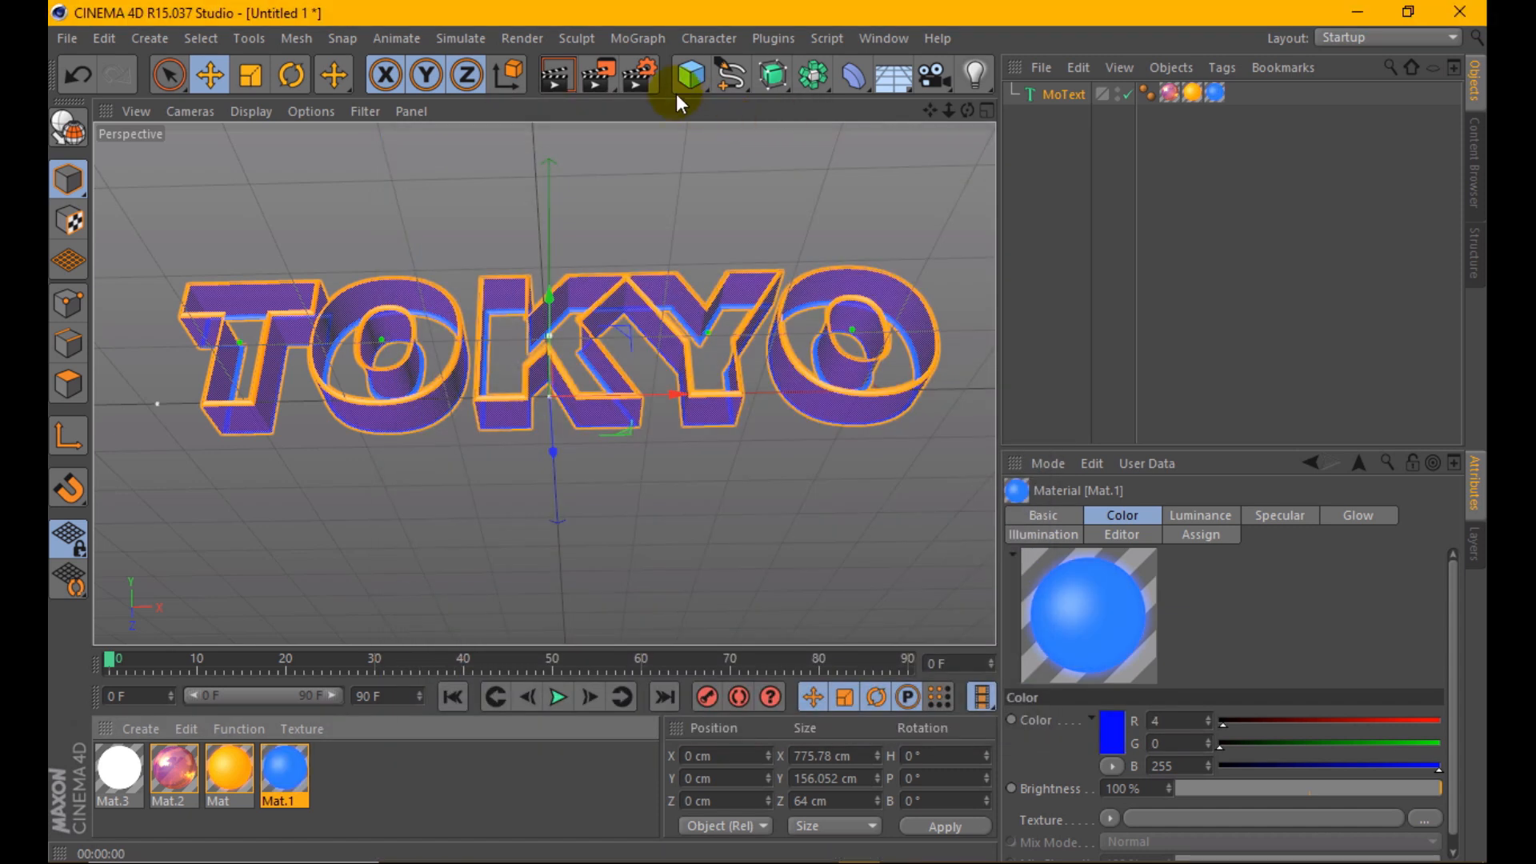
click(570, 78)
- Add the Glow effect to the render settings and preview the render of the text
click(626, 85)
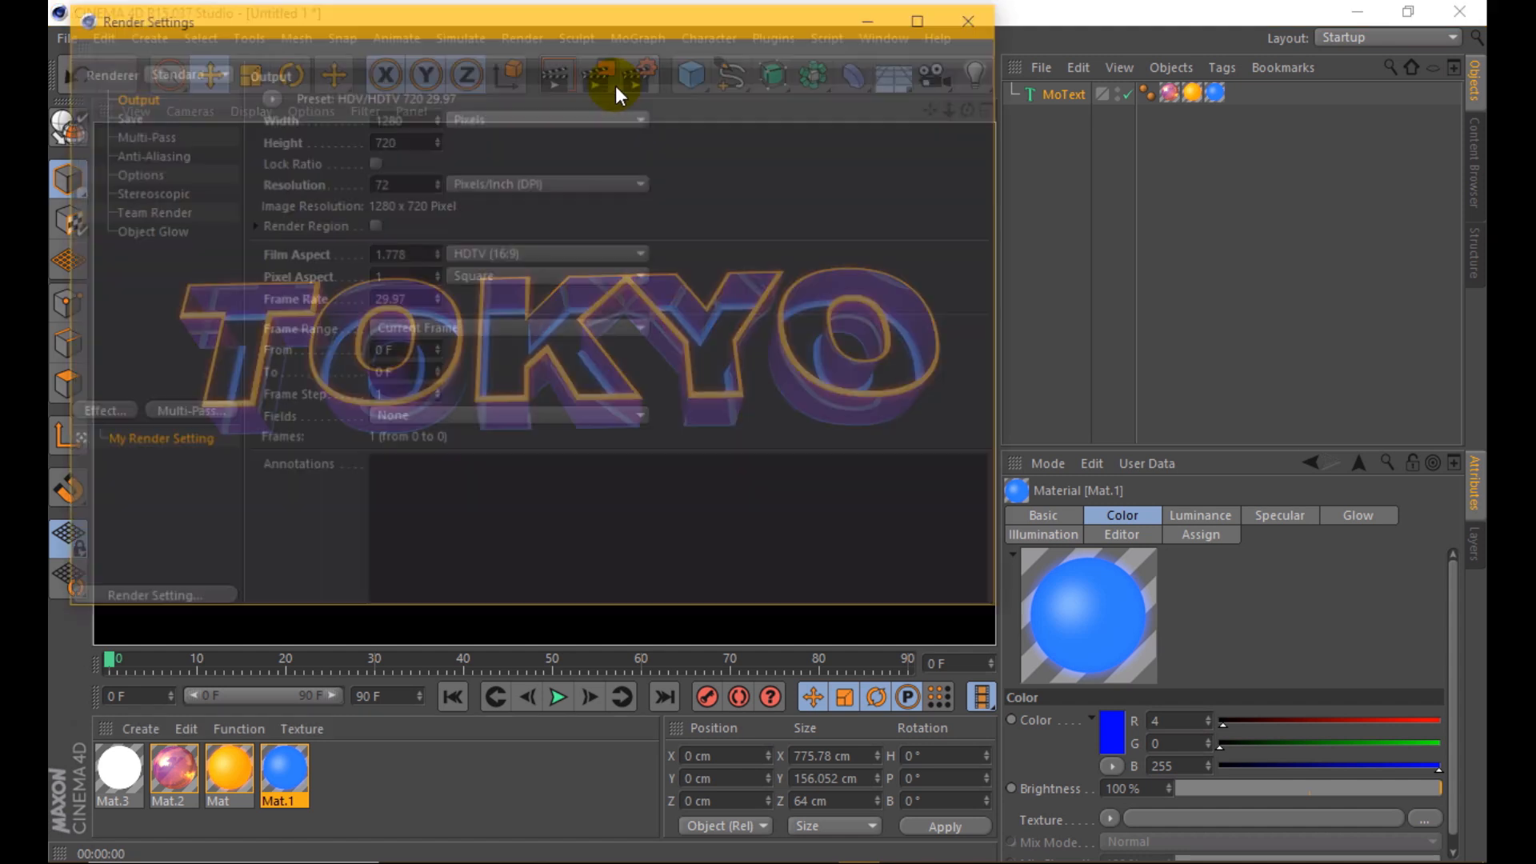
click(112, 412)
click(172, 555)
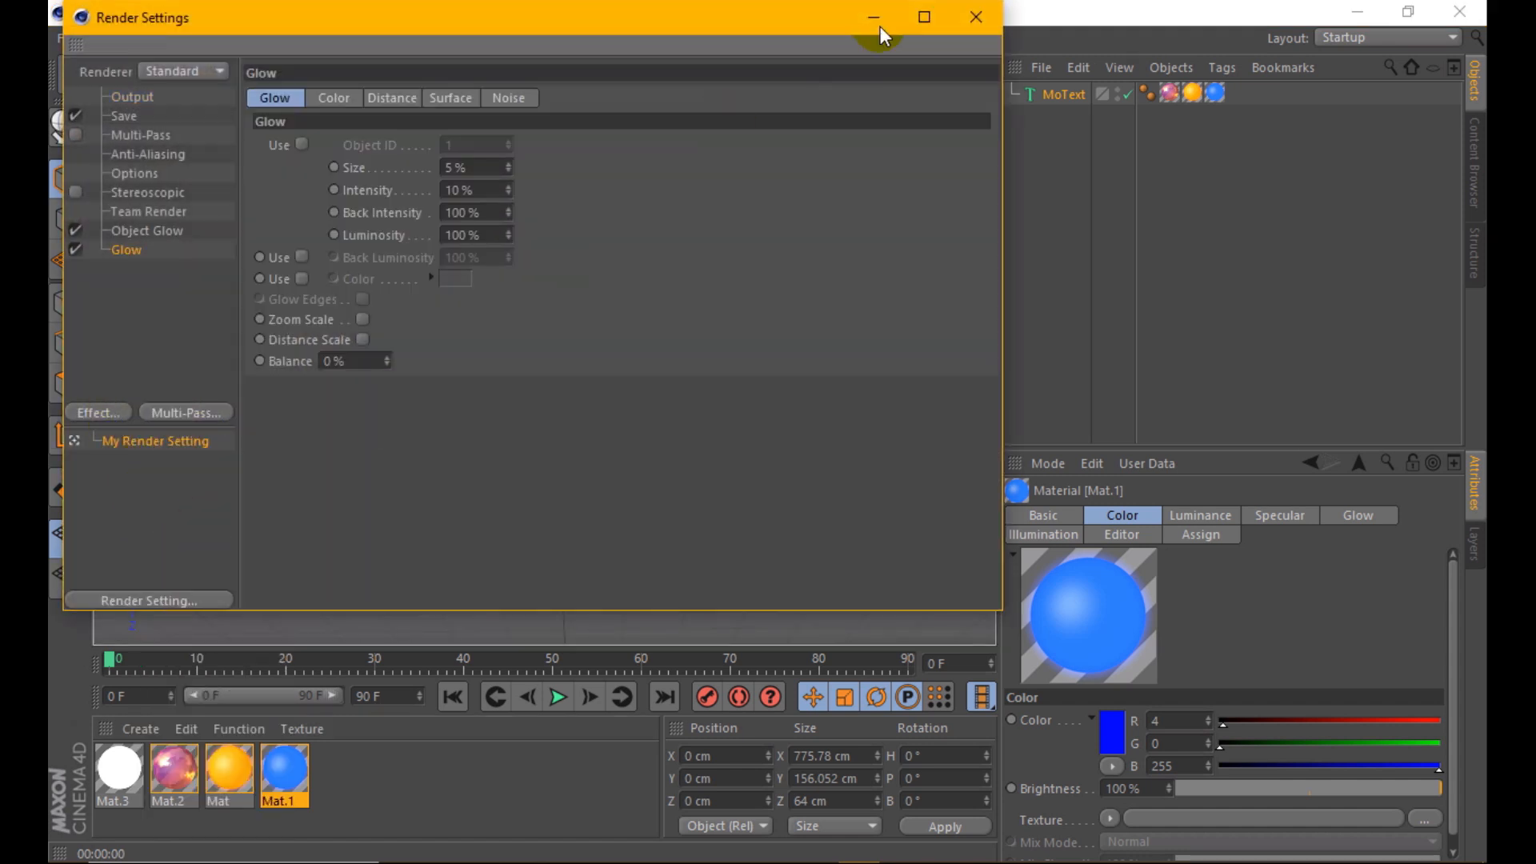
click(974, 17)
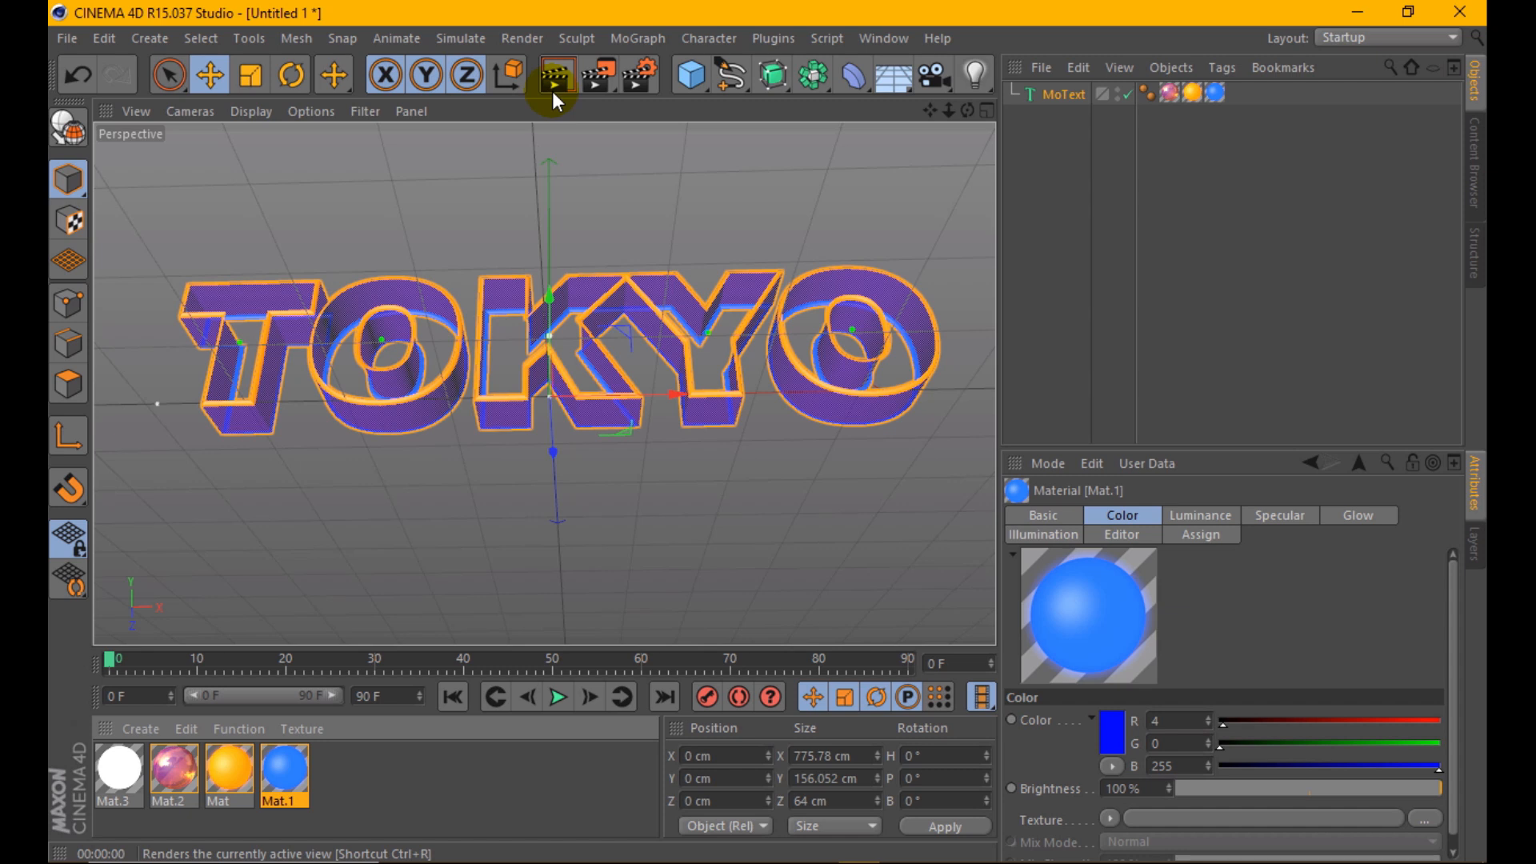
click(560, 72)
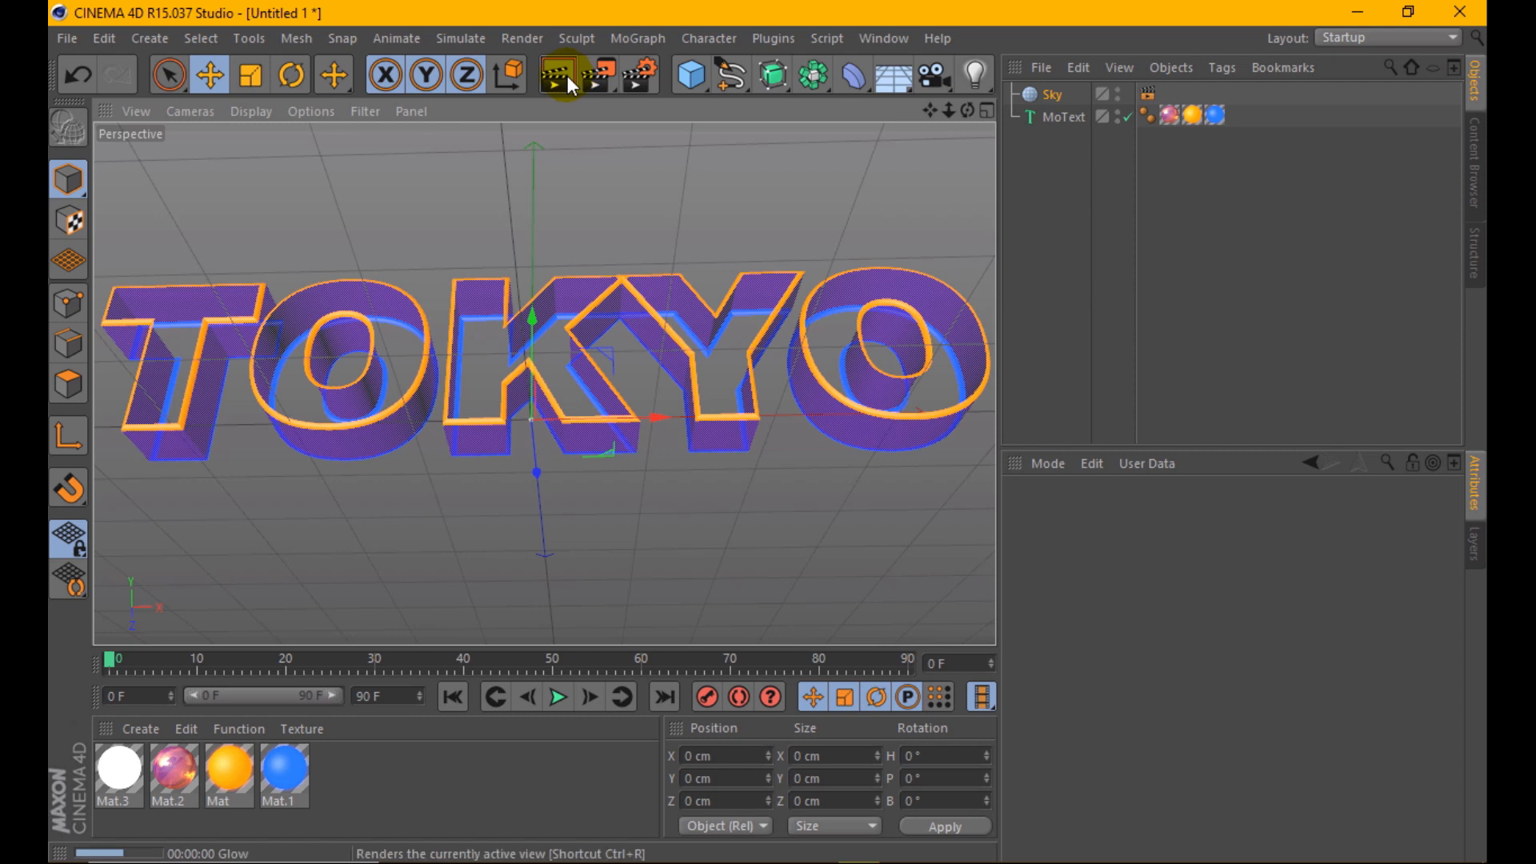
click(568, 75)
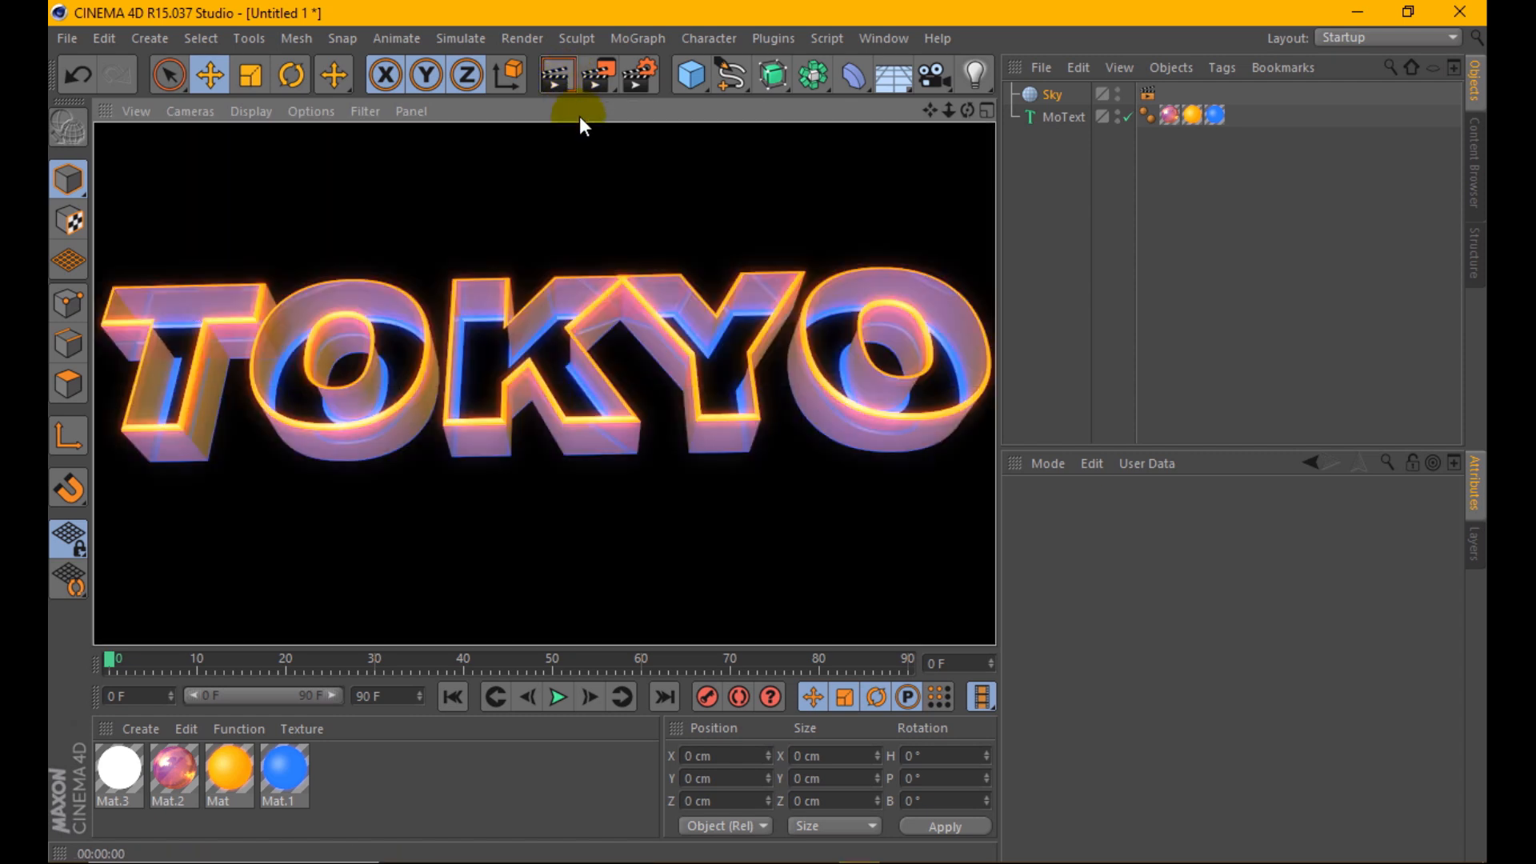
click(581, 309)
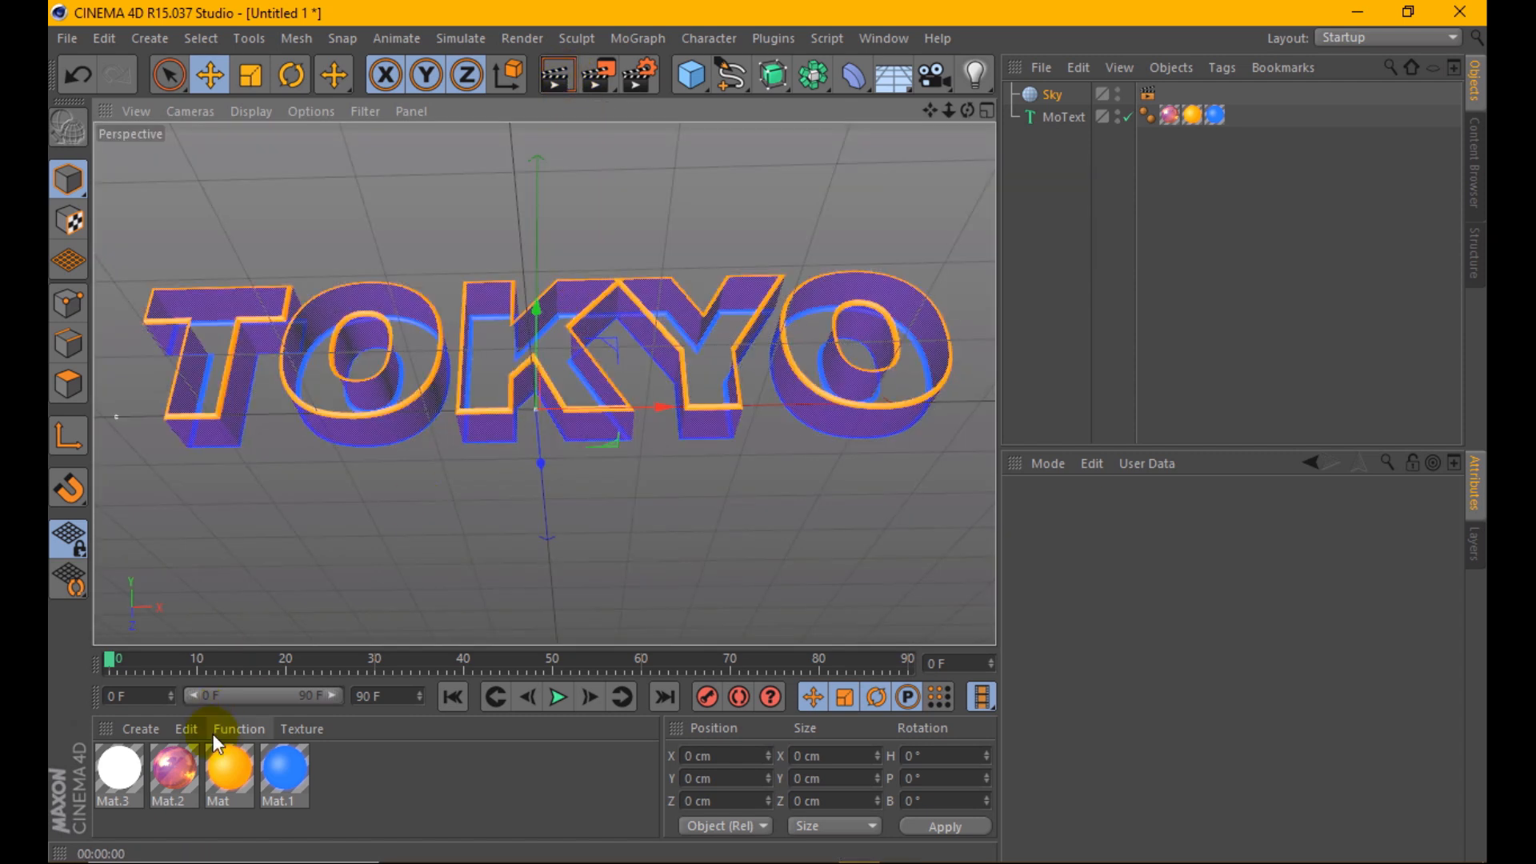
- Switch the specular mode of Mat.2 to Metal and preview the render
double_click(168, 769)
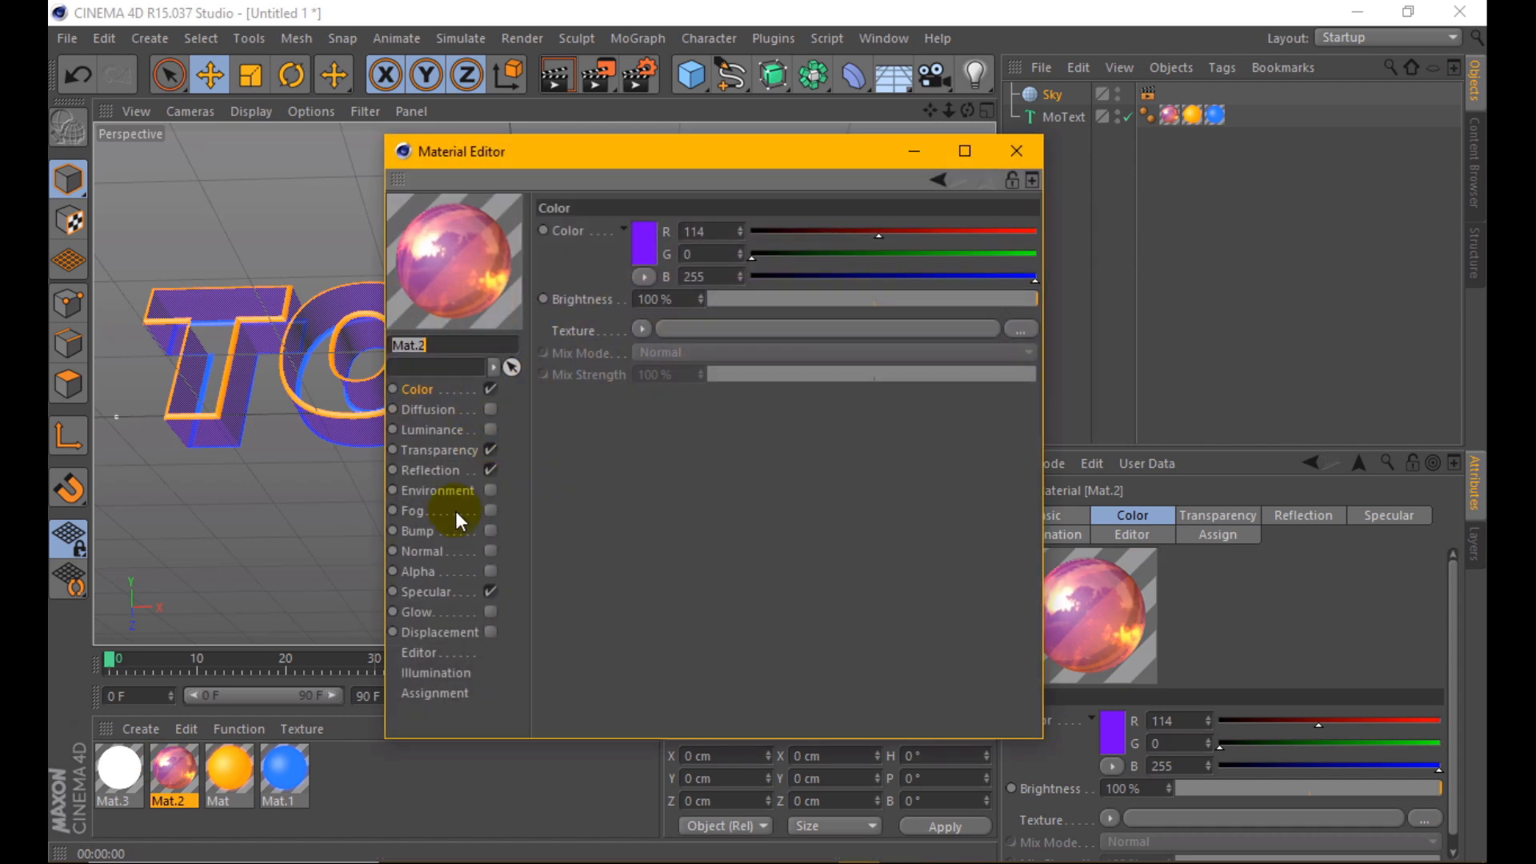
click(446, 596)
click(658, 529)
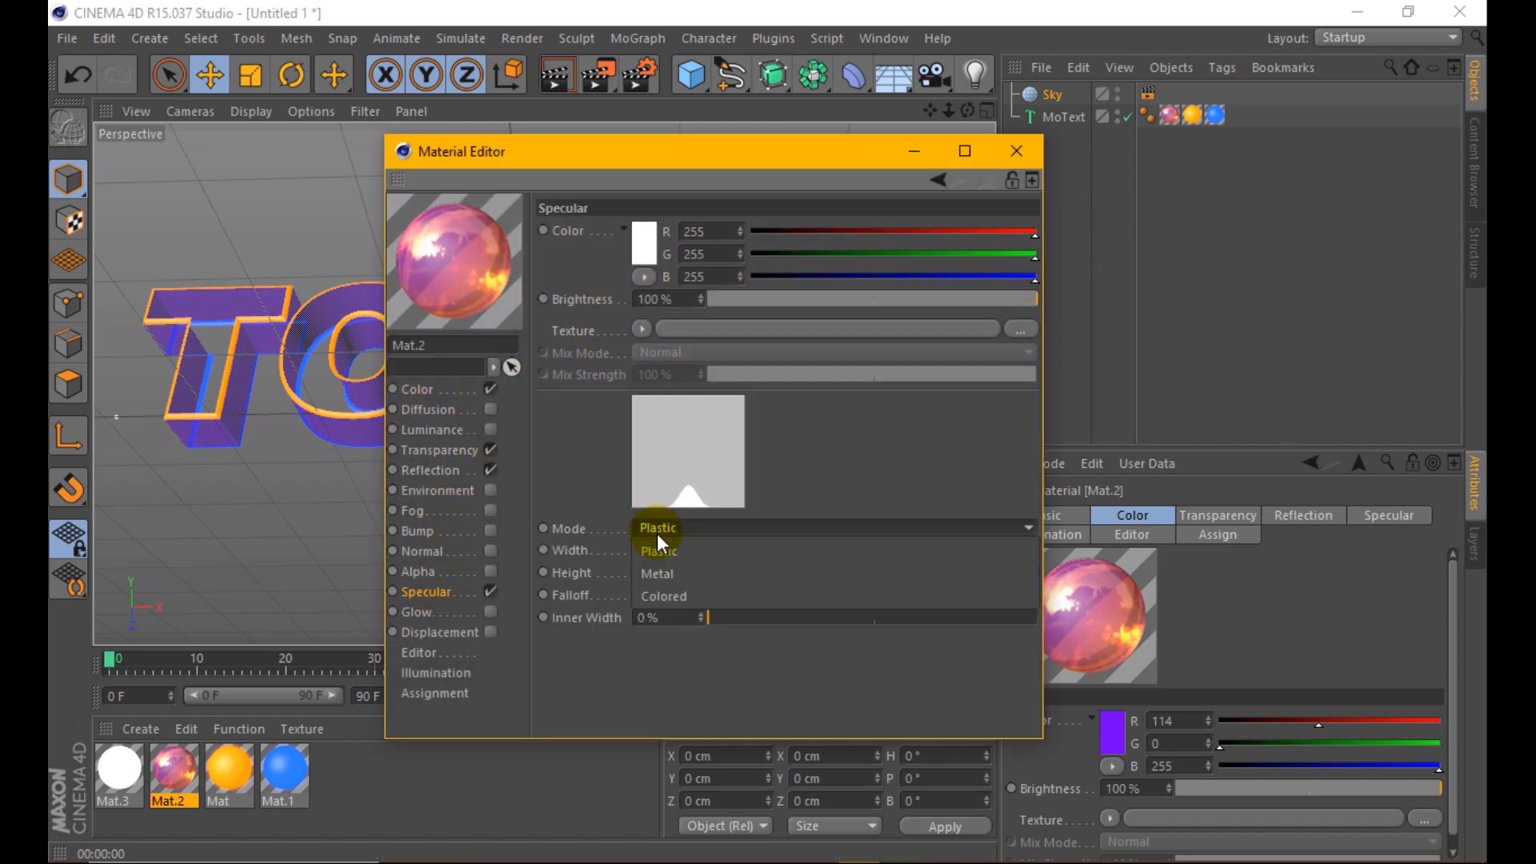
click(667, 571)
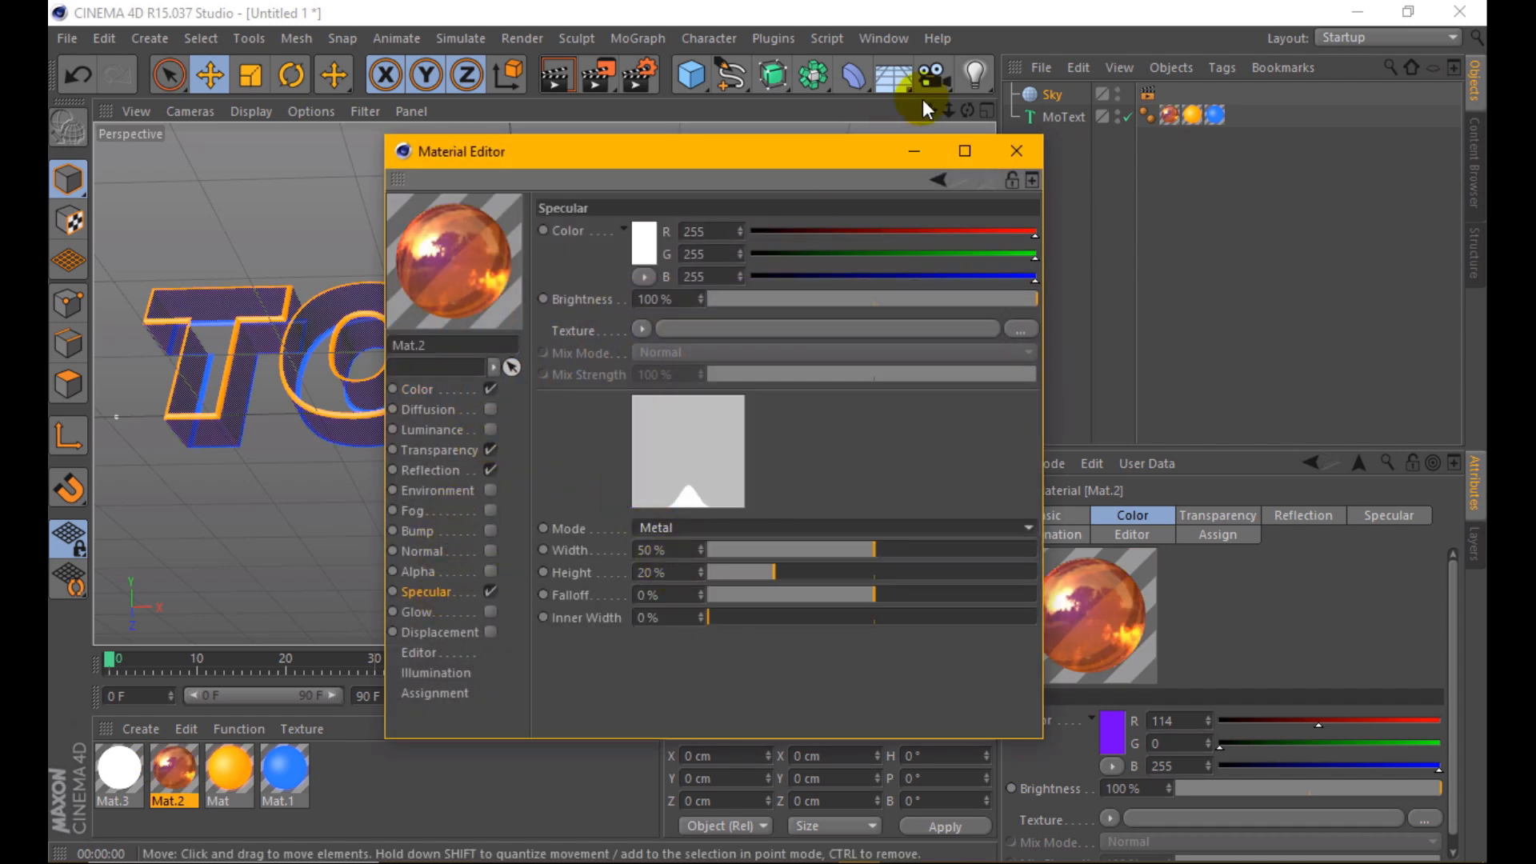
click(1016, 150)
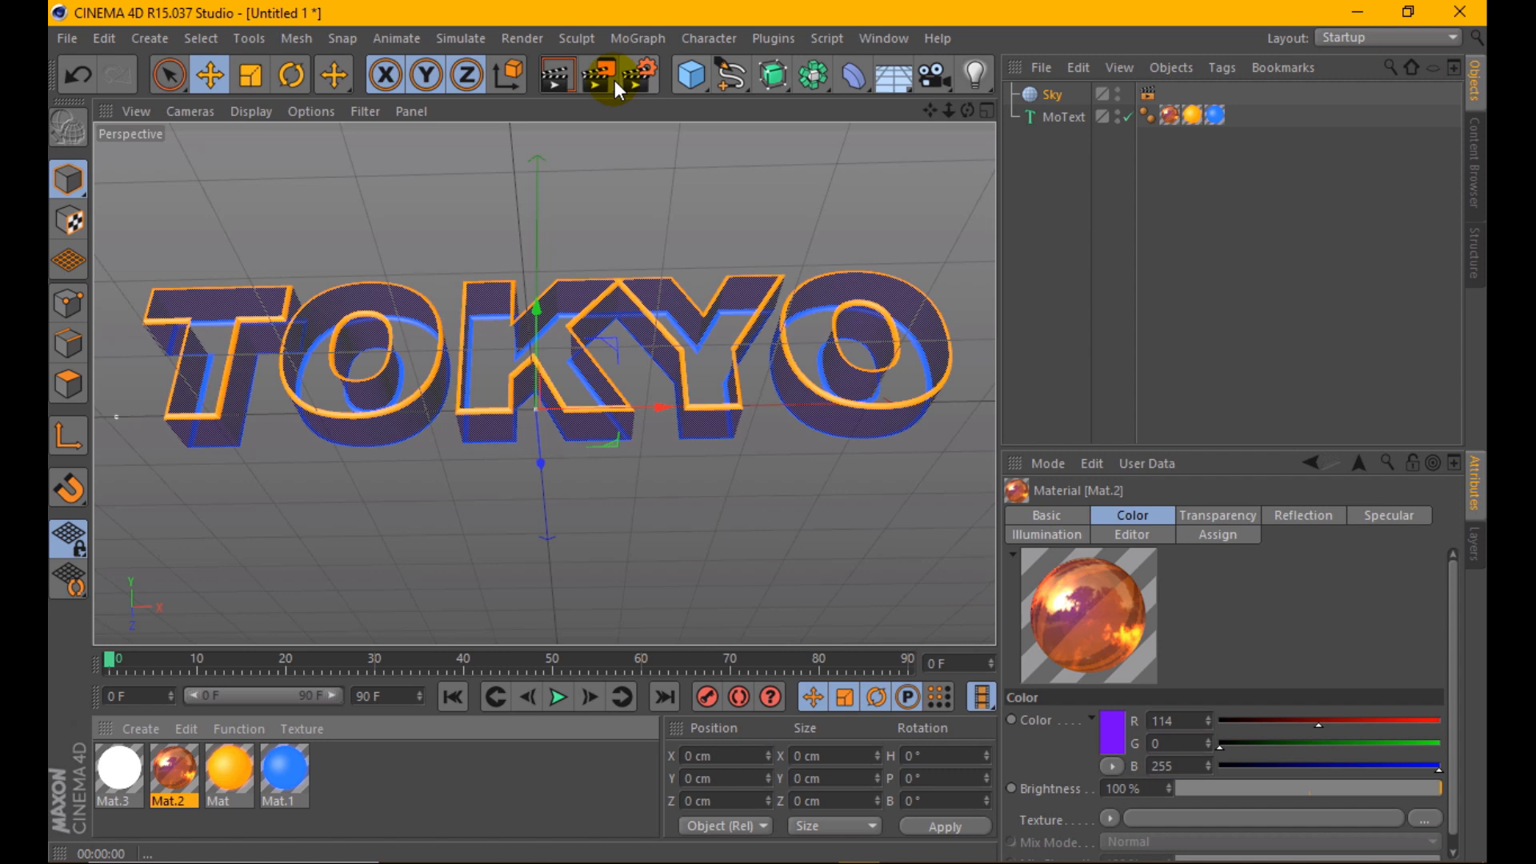
click(571, 78)
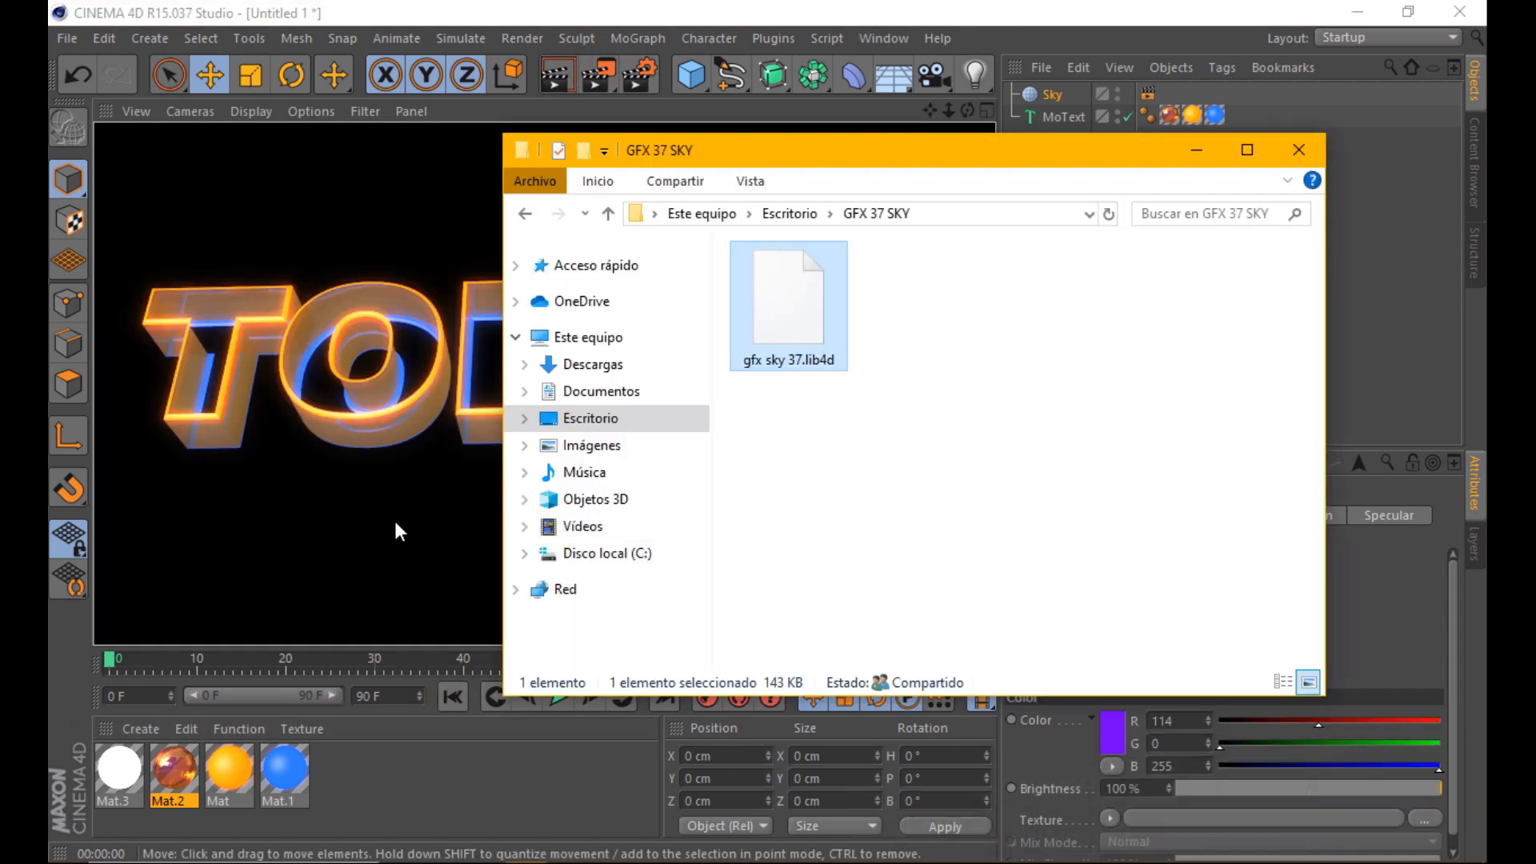
- Assign the GFX SKY 37 material from the library file gfx sky 37.lib4d to the Sky object and preview the render
drag(730, 343, 472, 773)
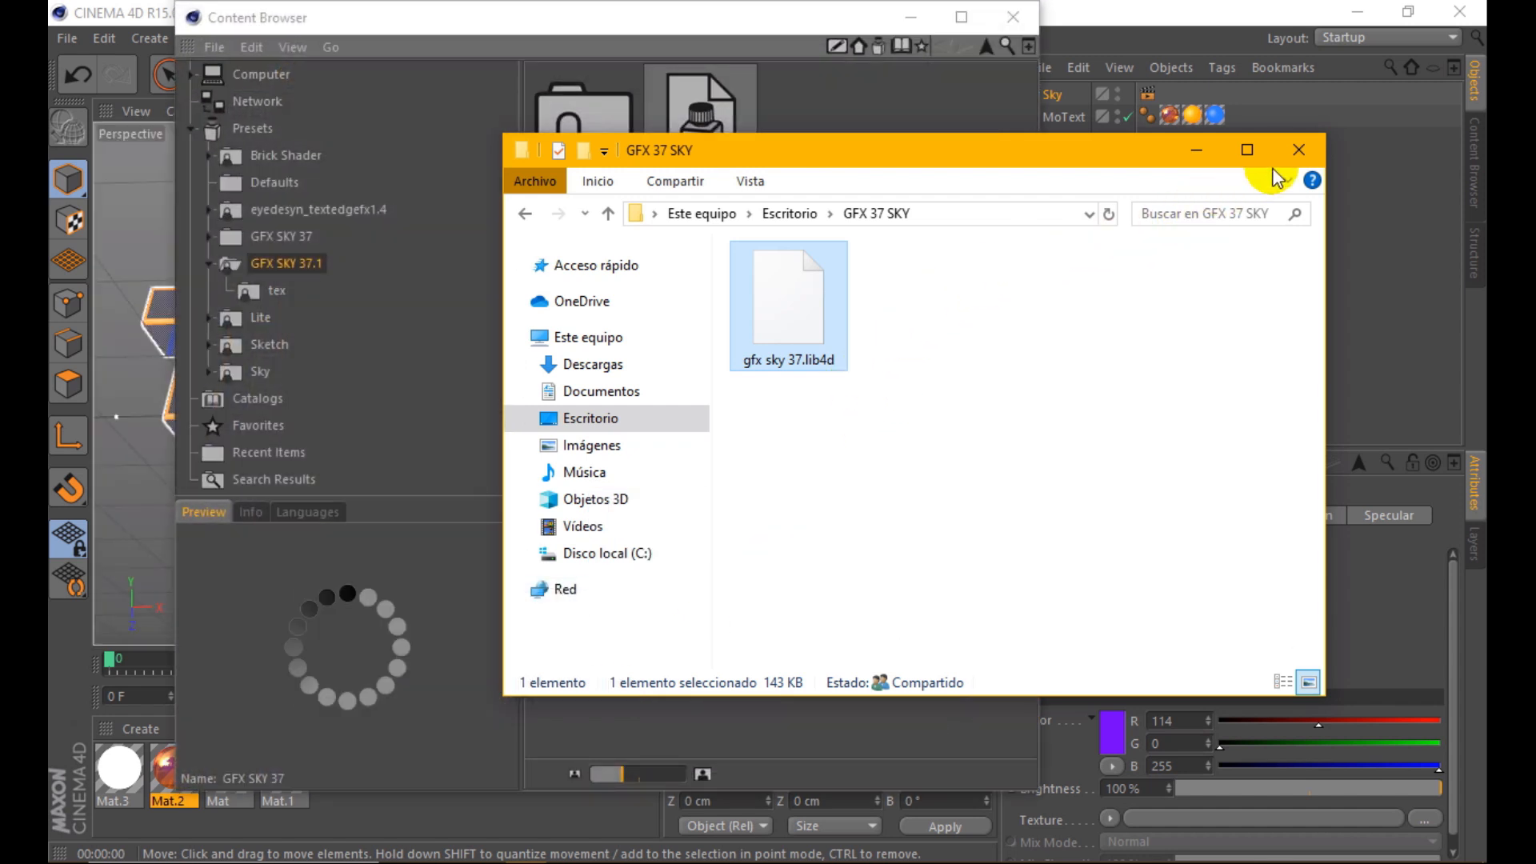
click(1195, 150)
drag(747, 152, 359, 803)
click(1014, 17)
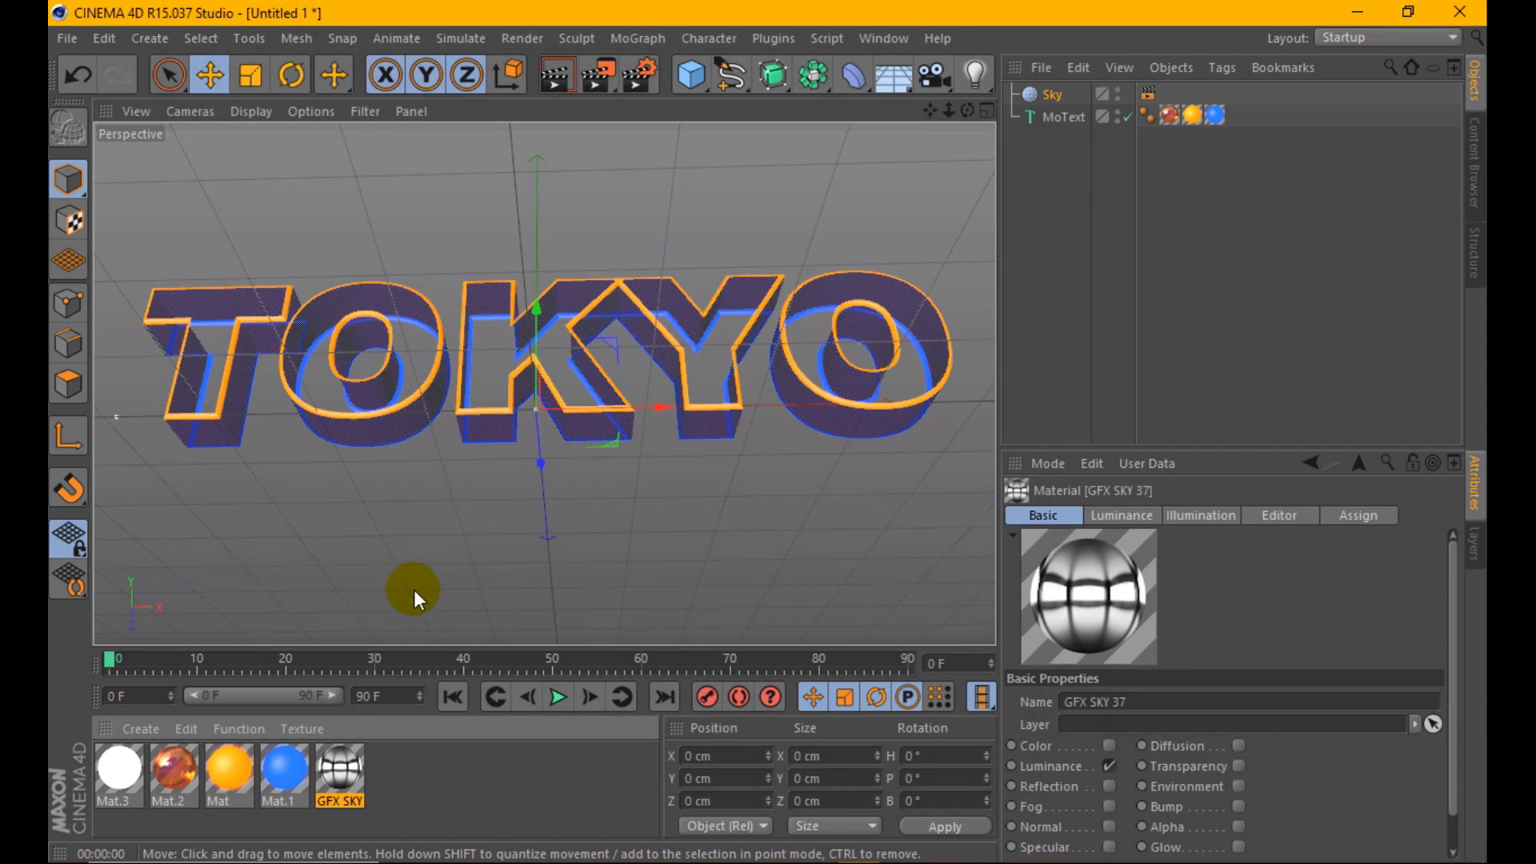
drag(361, 768, 1048, 94)
click(553, 85)
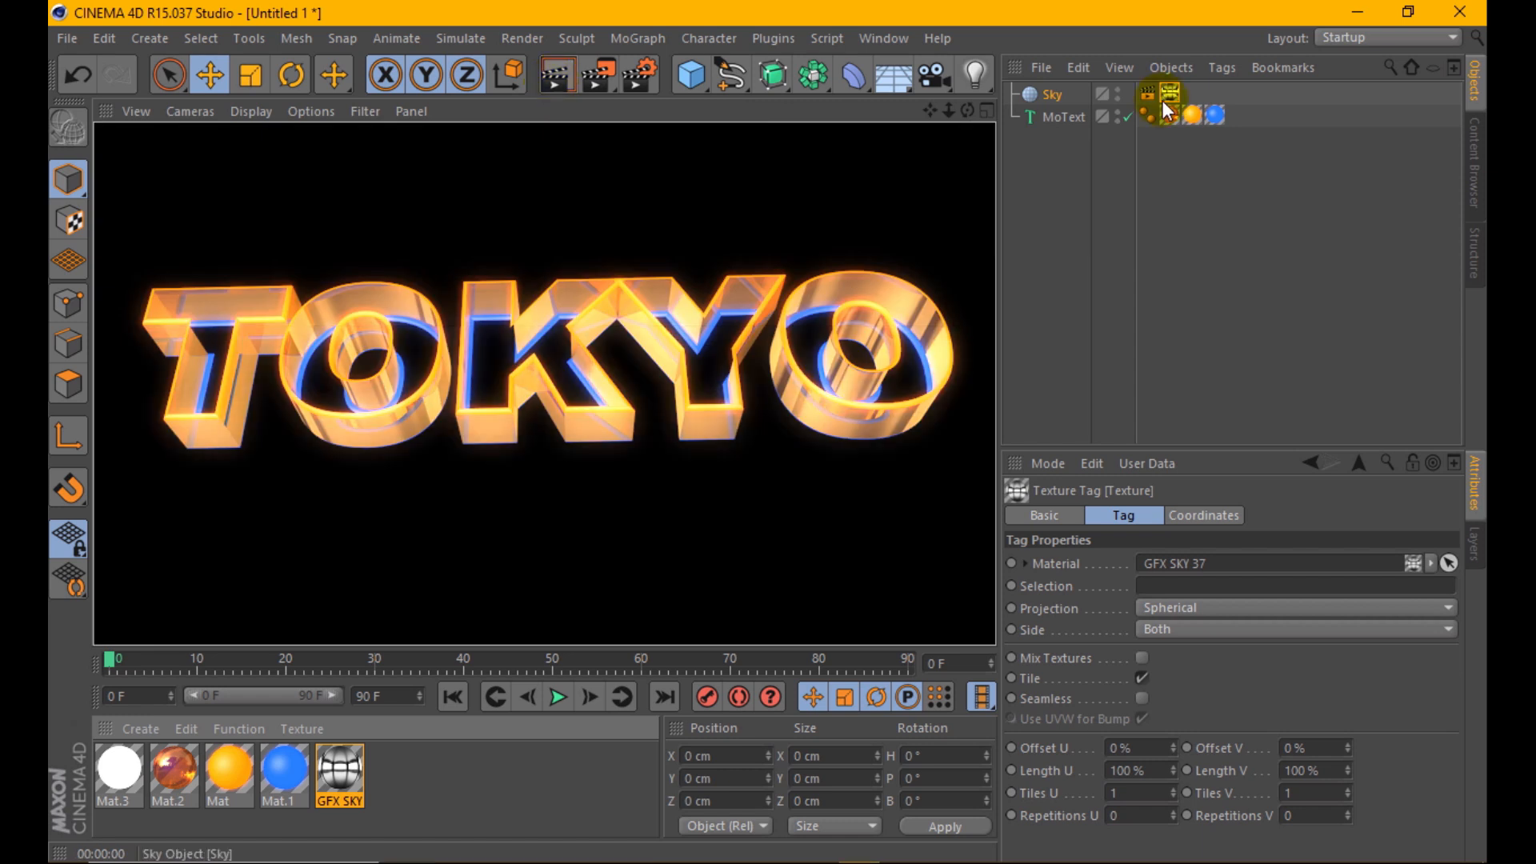
- Set the projection of the Sky object's texture tag to Flat and preview the render
click(1171, 92)
click(1174, 607)
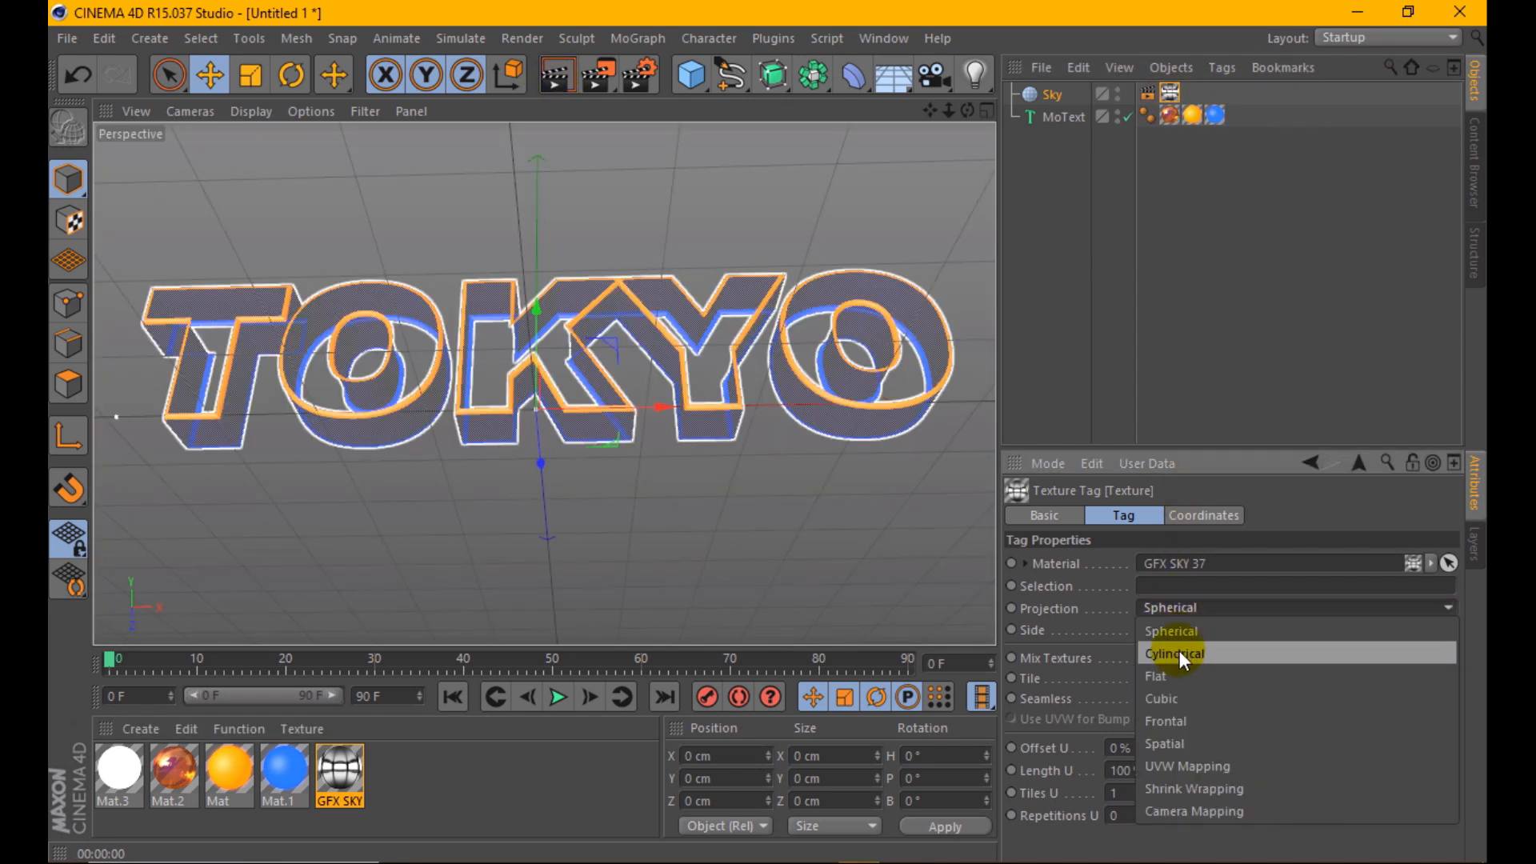
click(1178, 664)
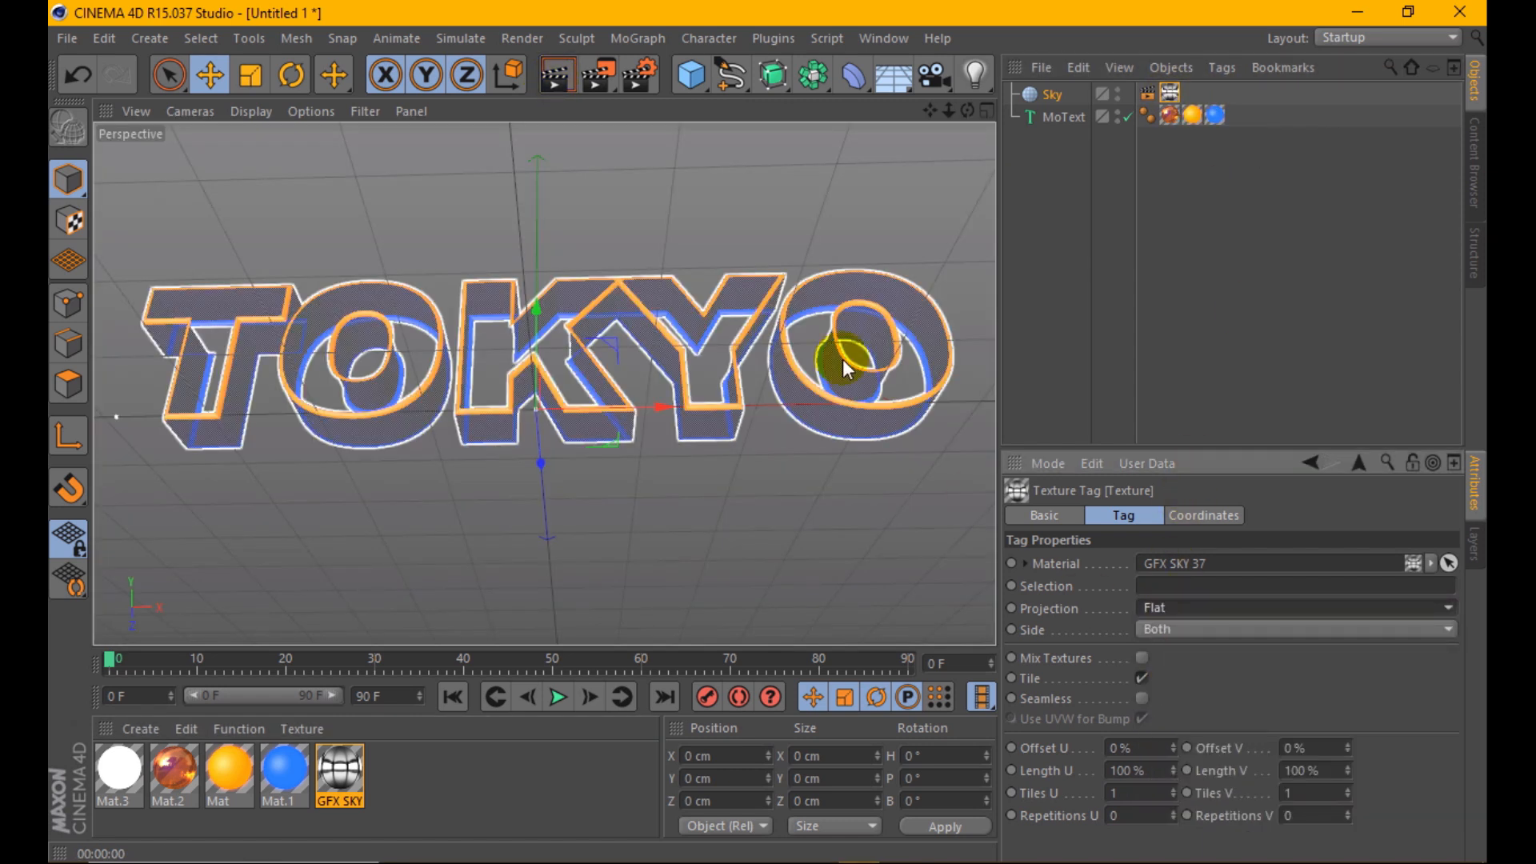
click(565, 76)
- Set the R.B rotation of the sky's texture tag to 90° and preview the render
click(1208, 516)
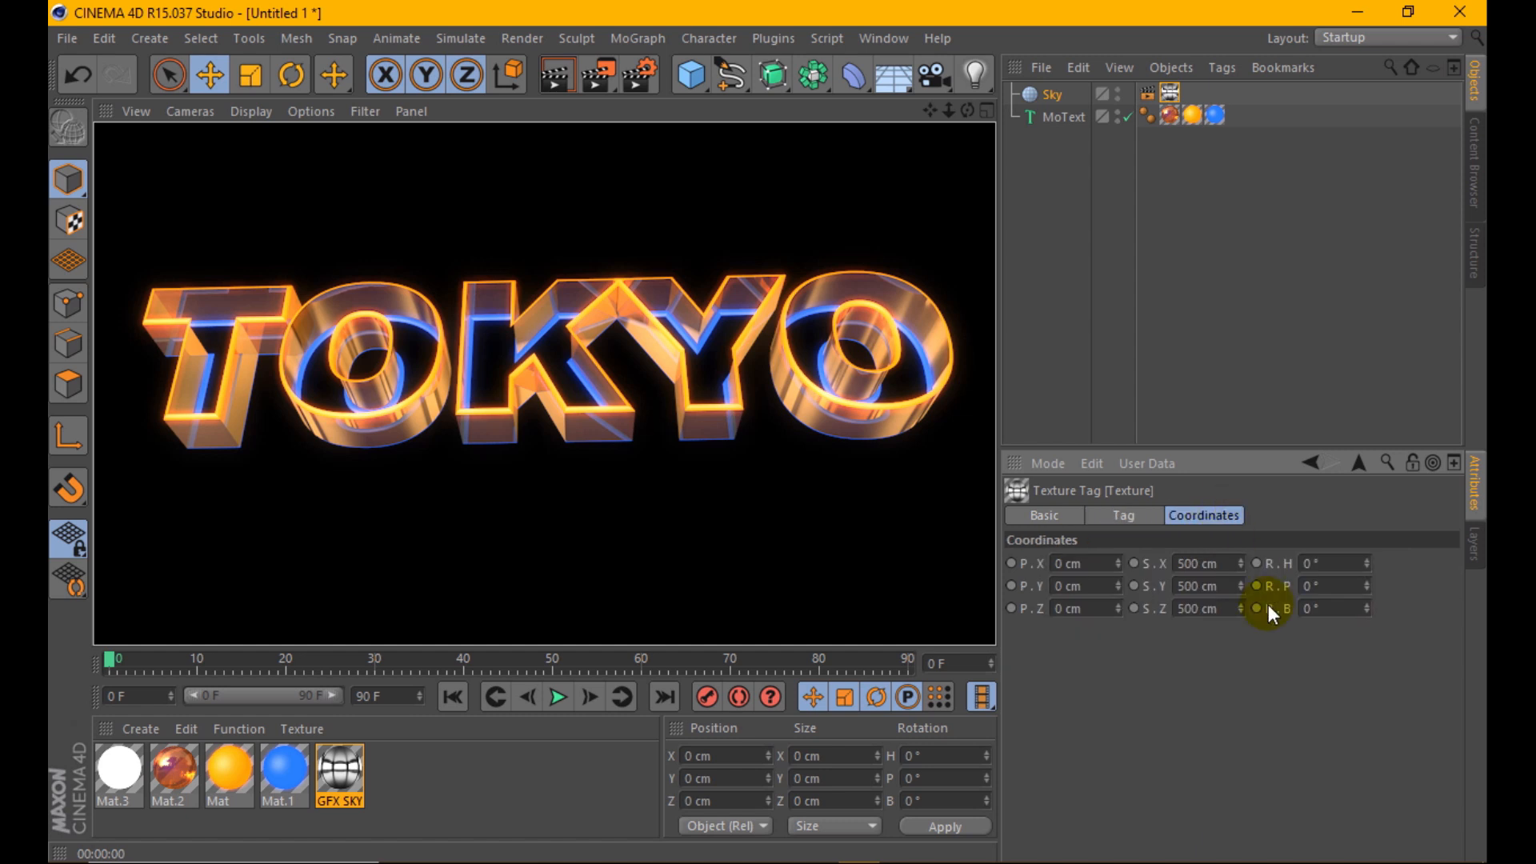
drag(1328, 610, 1224, 584)
text(90)
click(1333, 659)
click(564, 80)
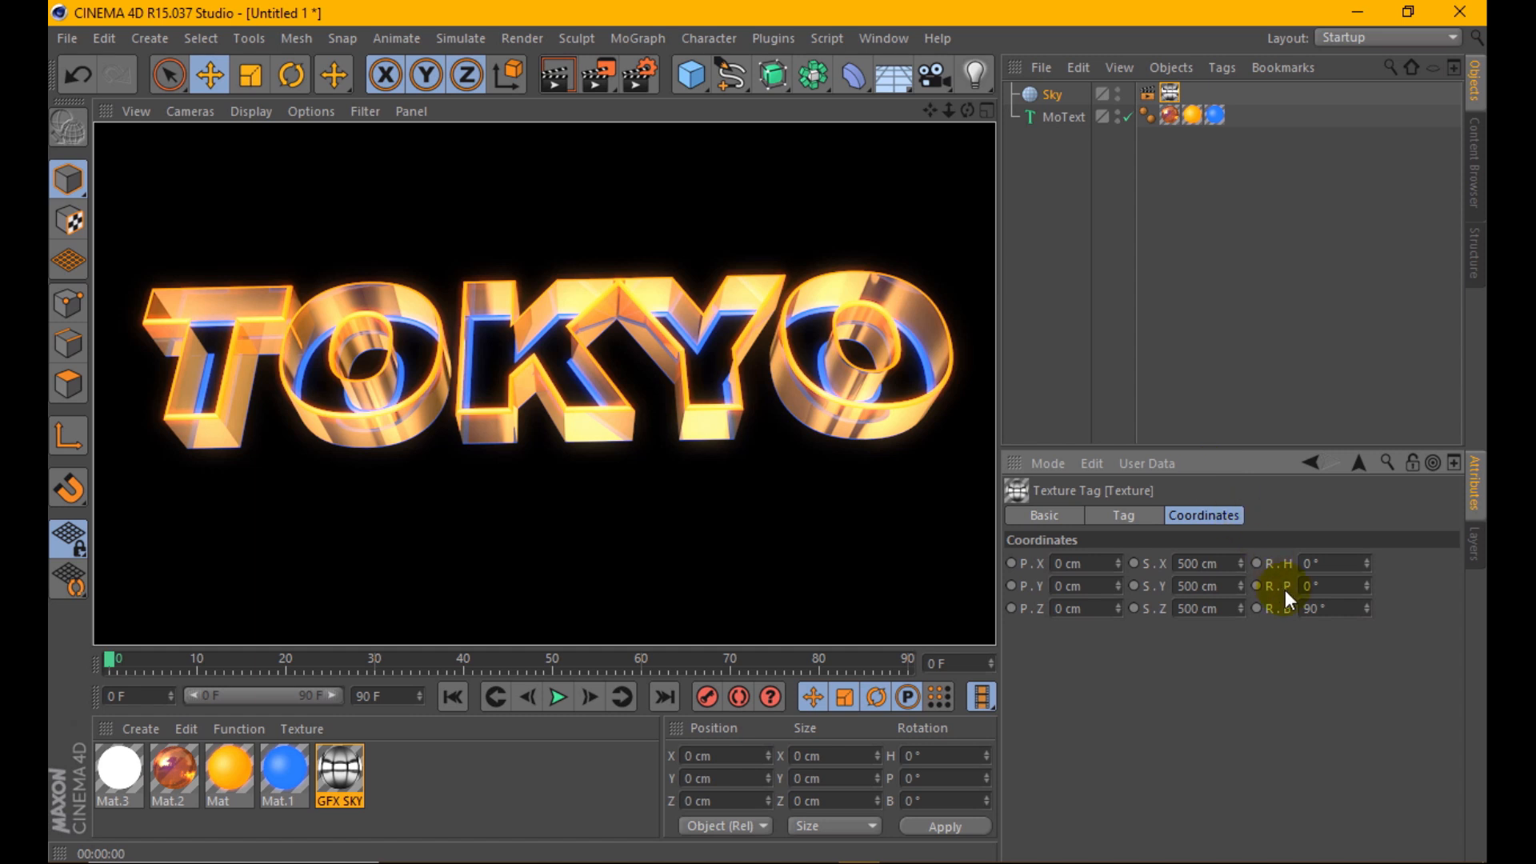
- Set the R.B rotation of the sky's texture tag to 180° and preview the render
drag(1332, 610, 1224, 578)
text(180)
key(Return)
click(555, 88)
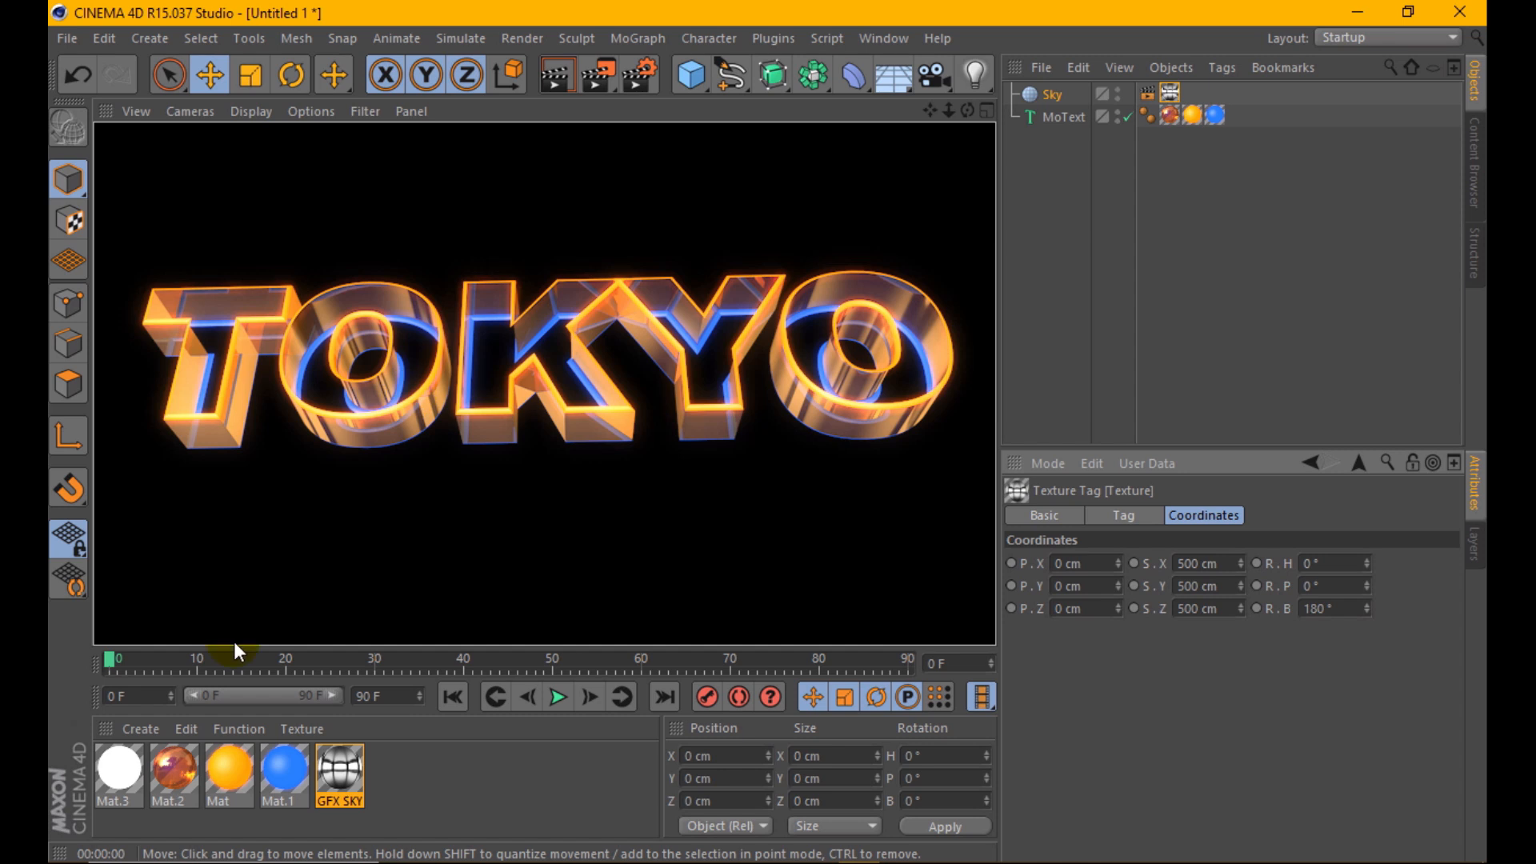
- Set the reflection color of Mat.2 to light purple, RGB 198, 124, 255, and preview the render
double_click(171, 764)
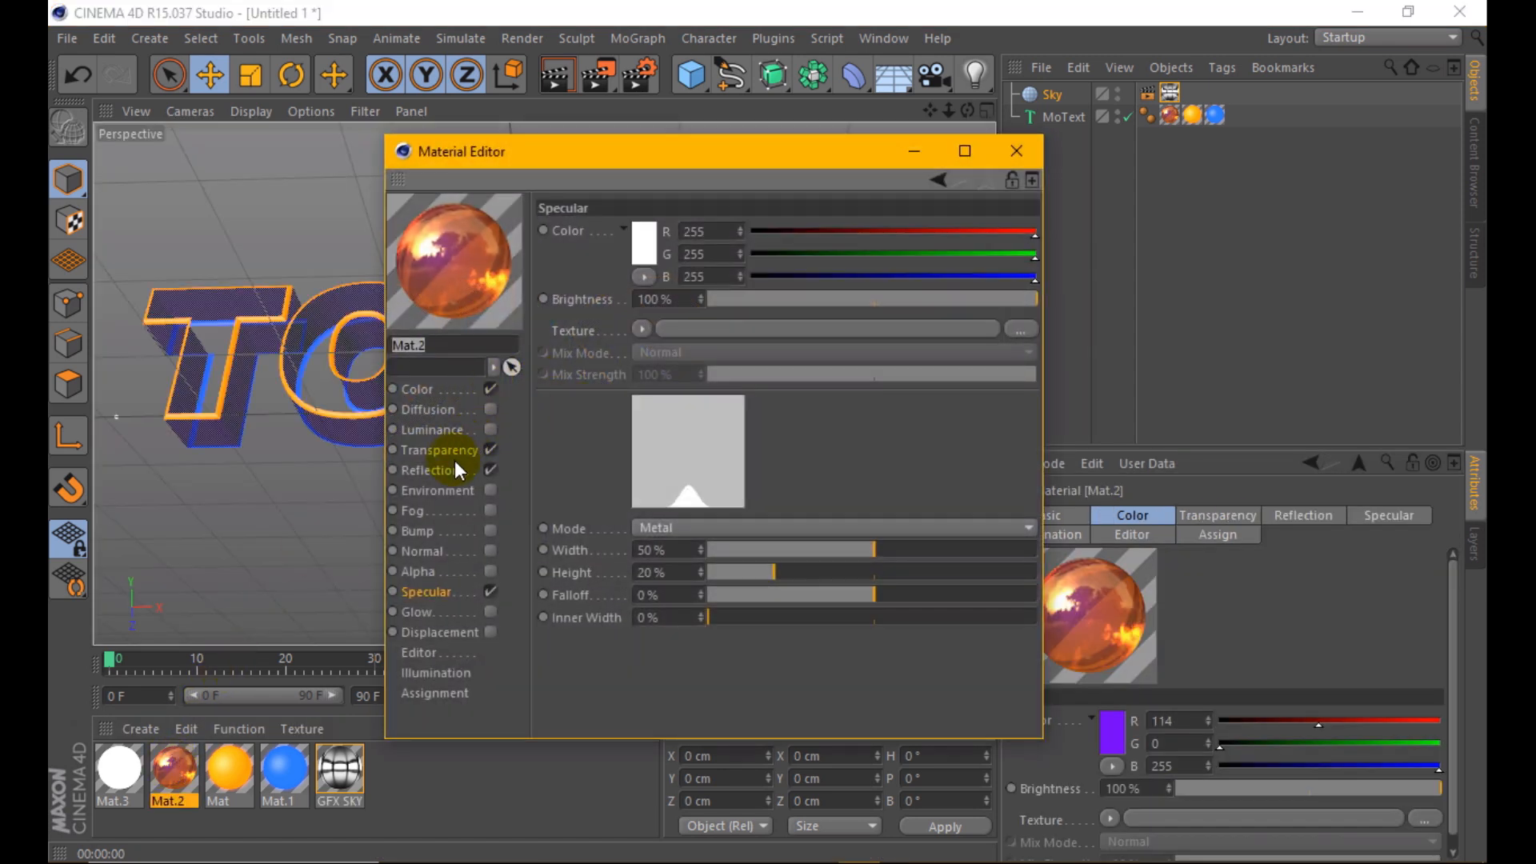
click(432, 471)
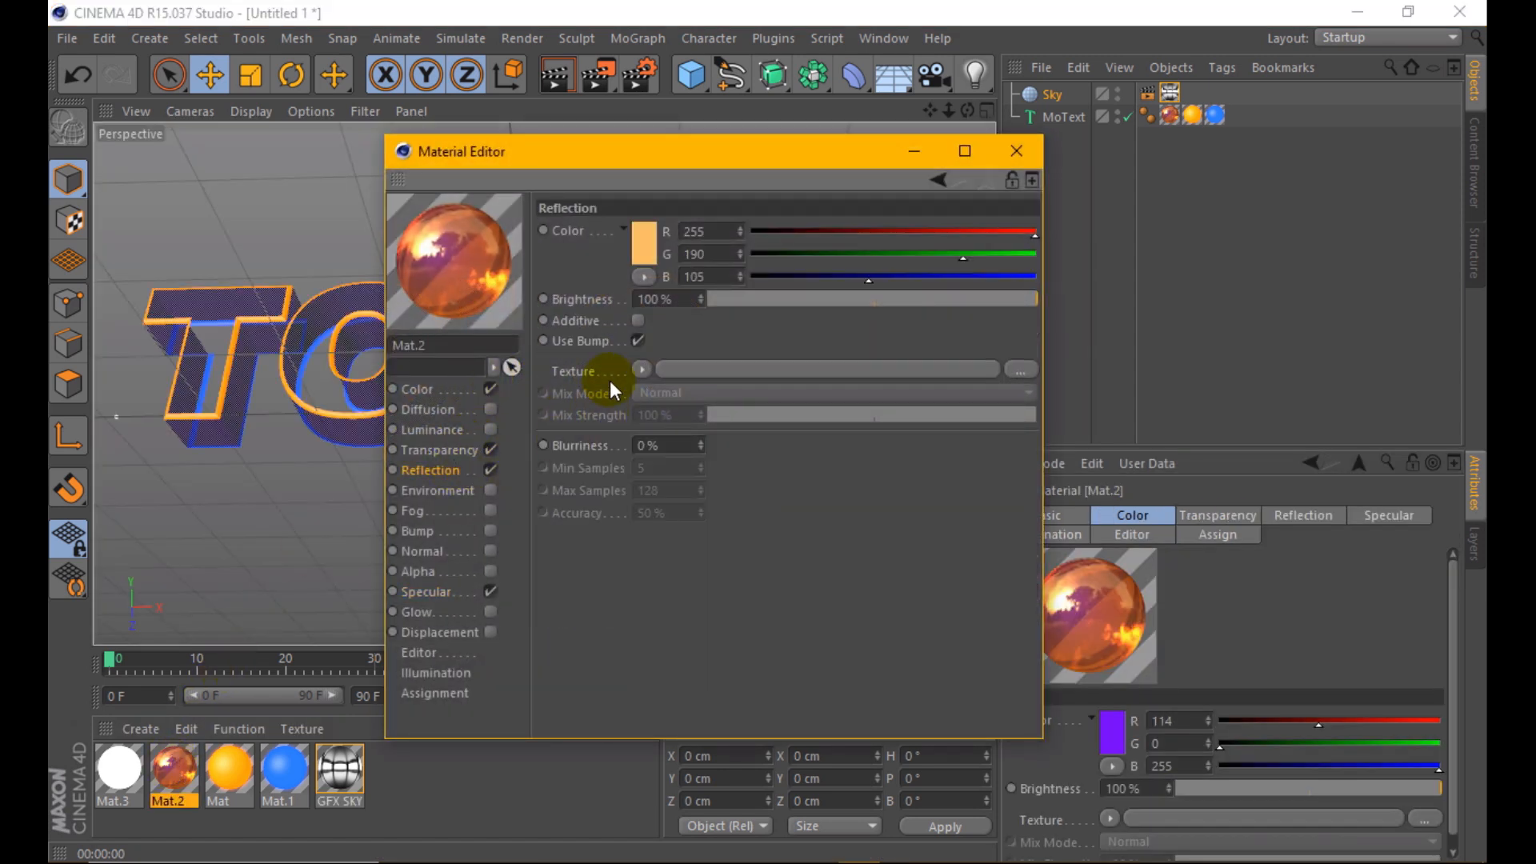
click(648, 243)
drag(633, 158, 752, 156)
drag(602, 192, 596, 178)
click(616, 350)
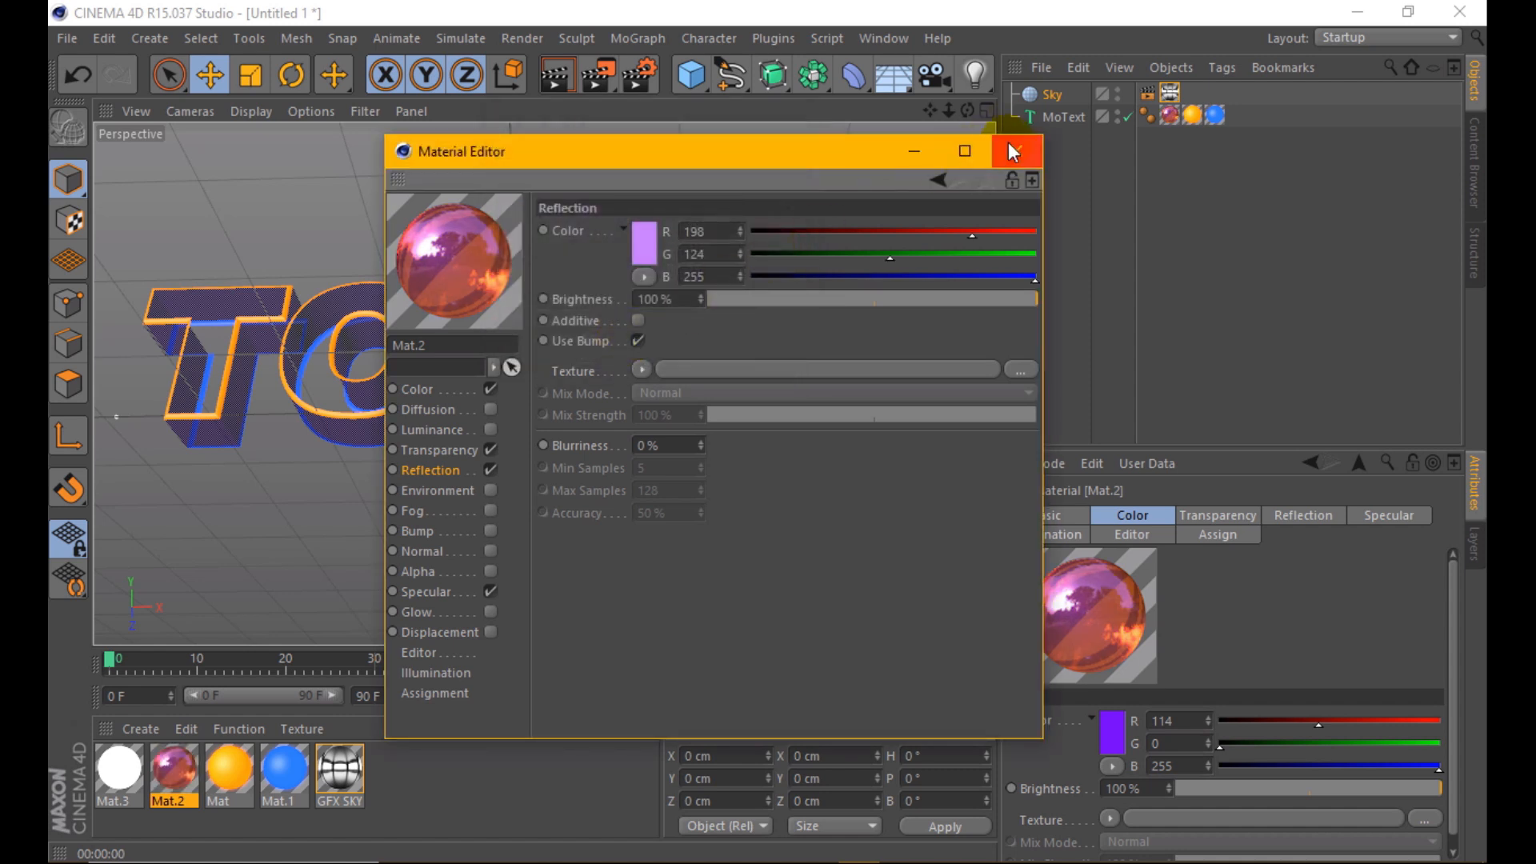
click(1012, 150)
click(557, 75)
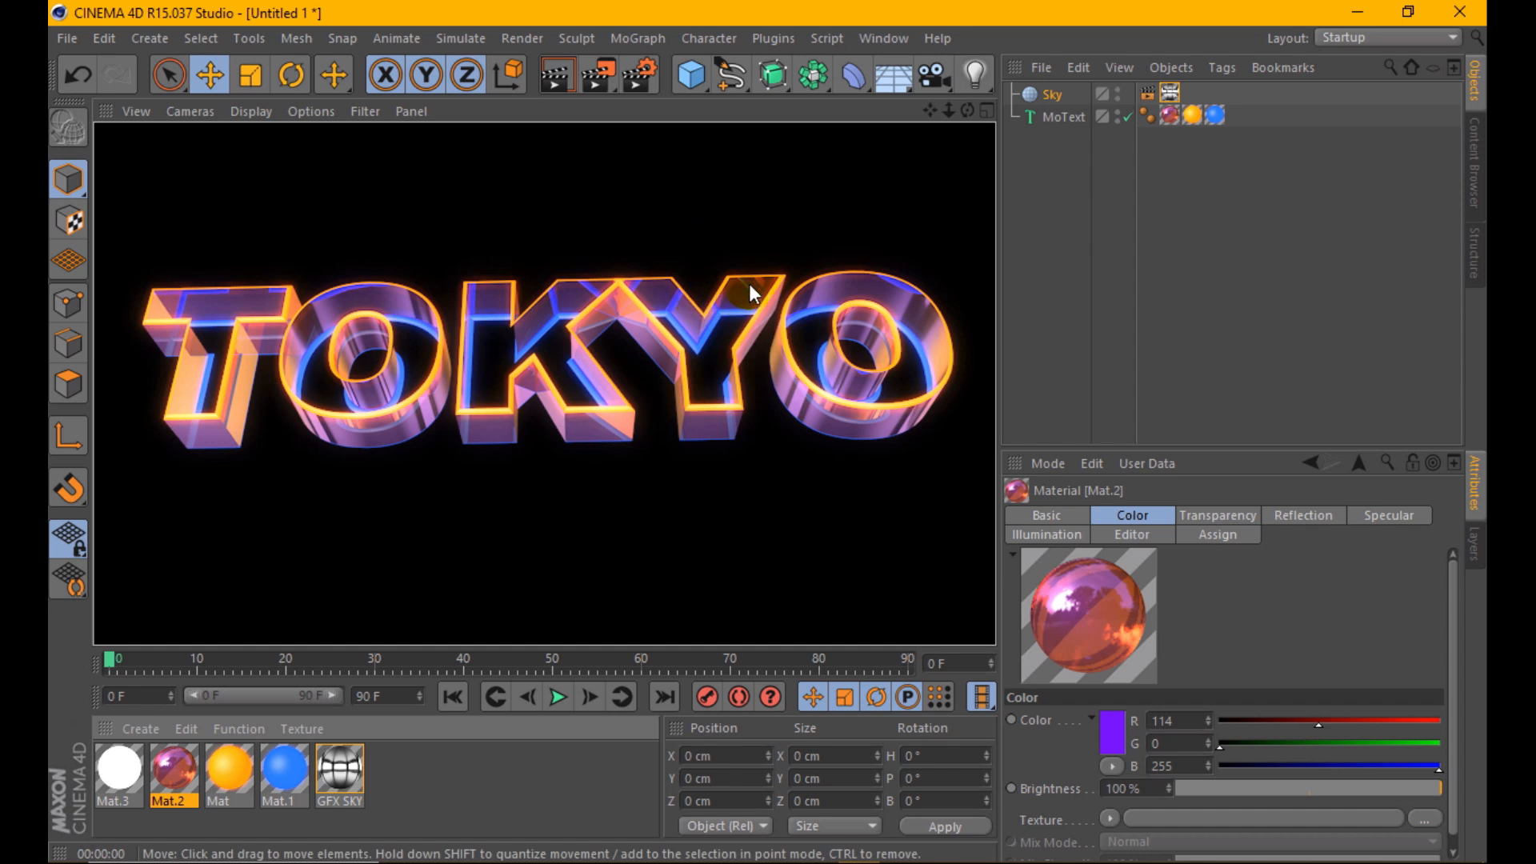
- Reset the R.B rotation of the sky's texture tag to 0°
click(1168, 114)
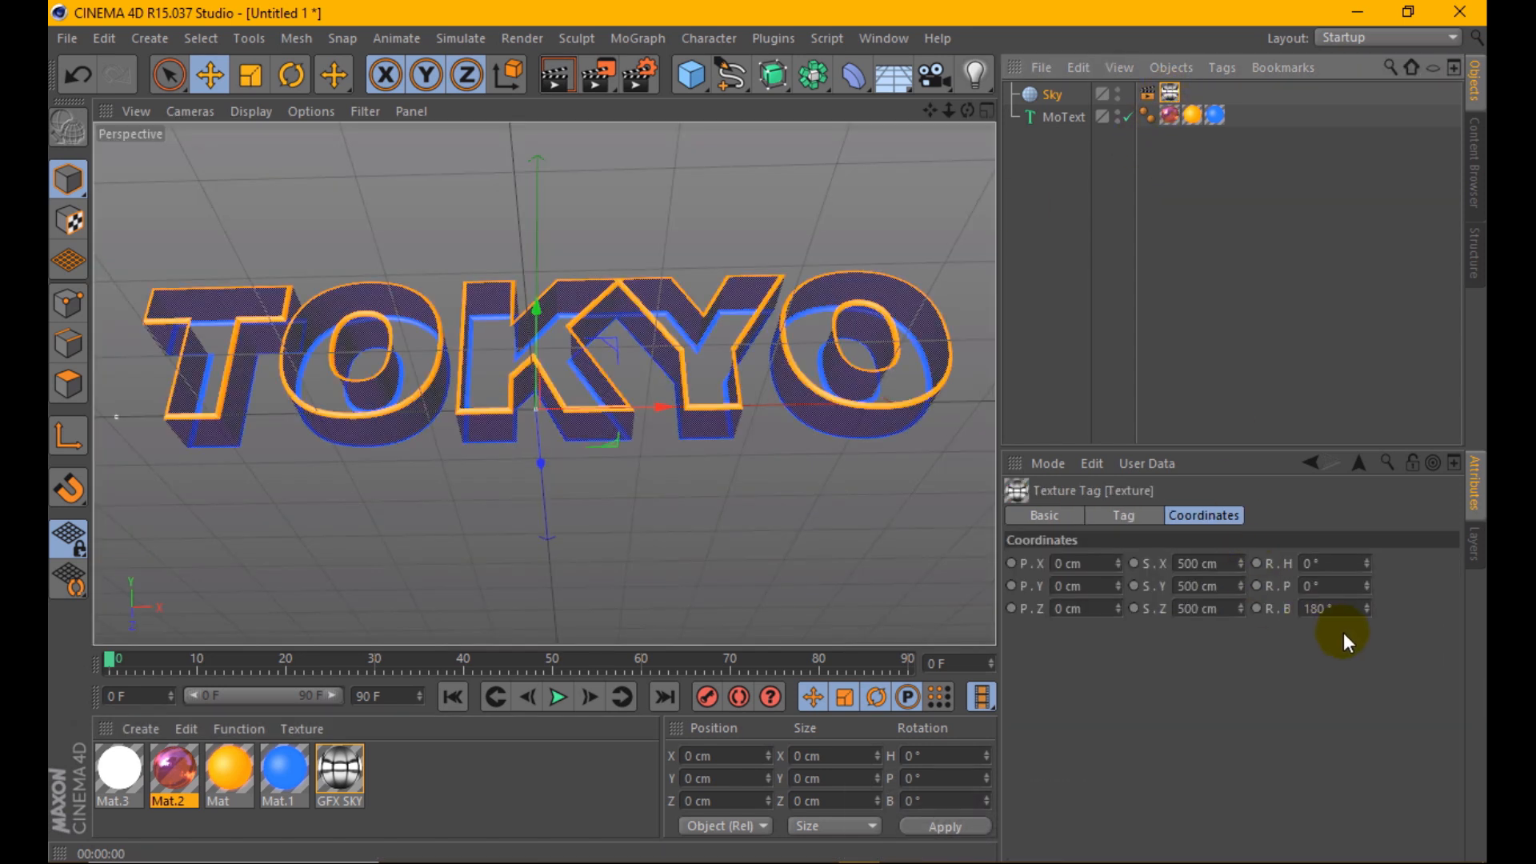
drag(1347, 607, 1241, 588)
text(0)
key(Return)
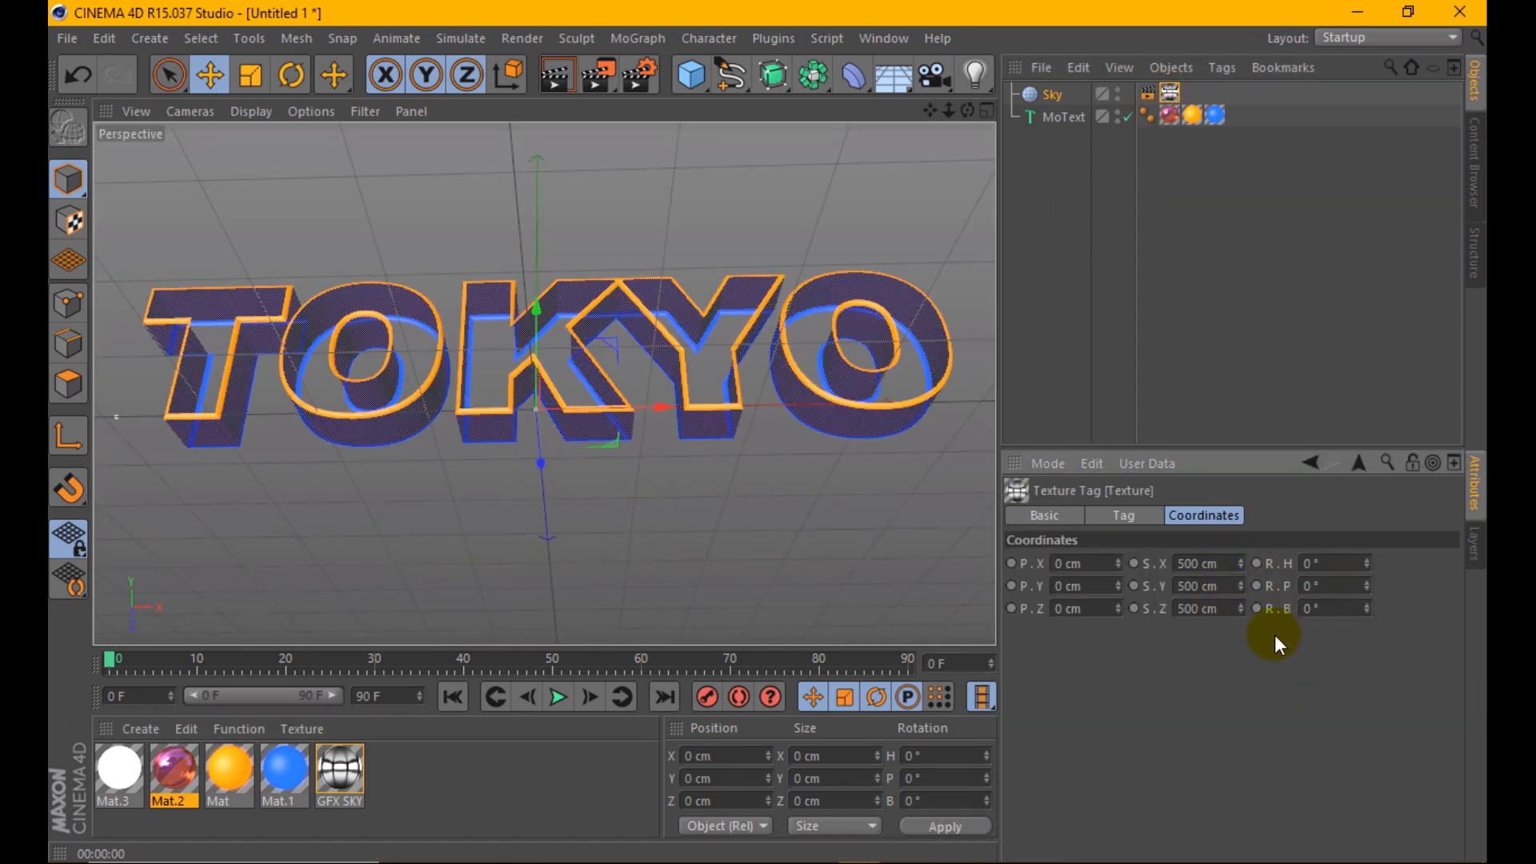
- Switch the projection of the sky's texture tag to Cubic and preview the render
click(1173, 91)
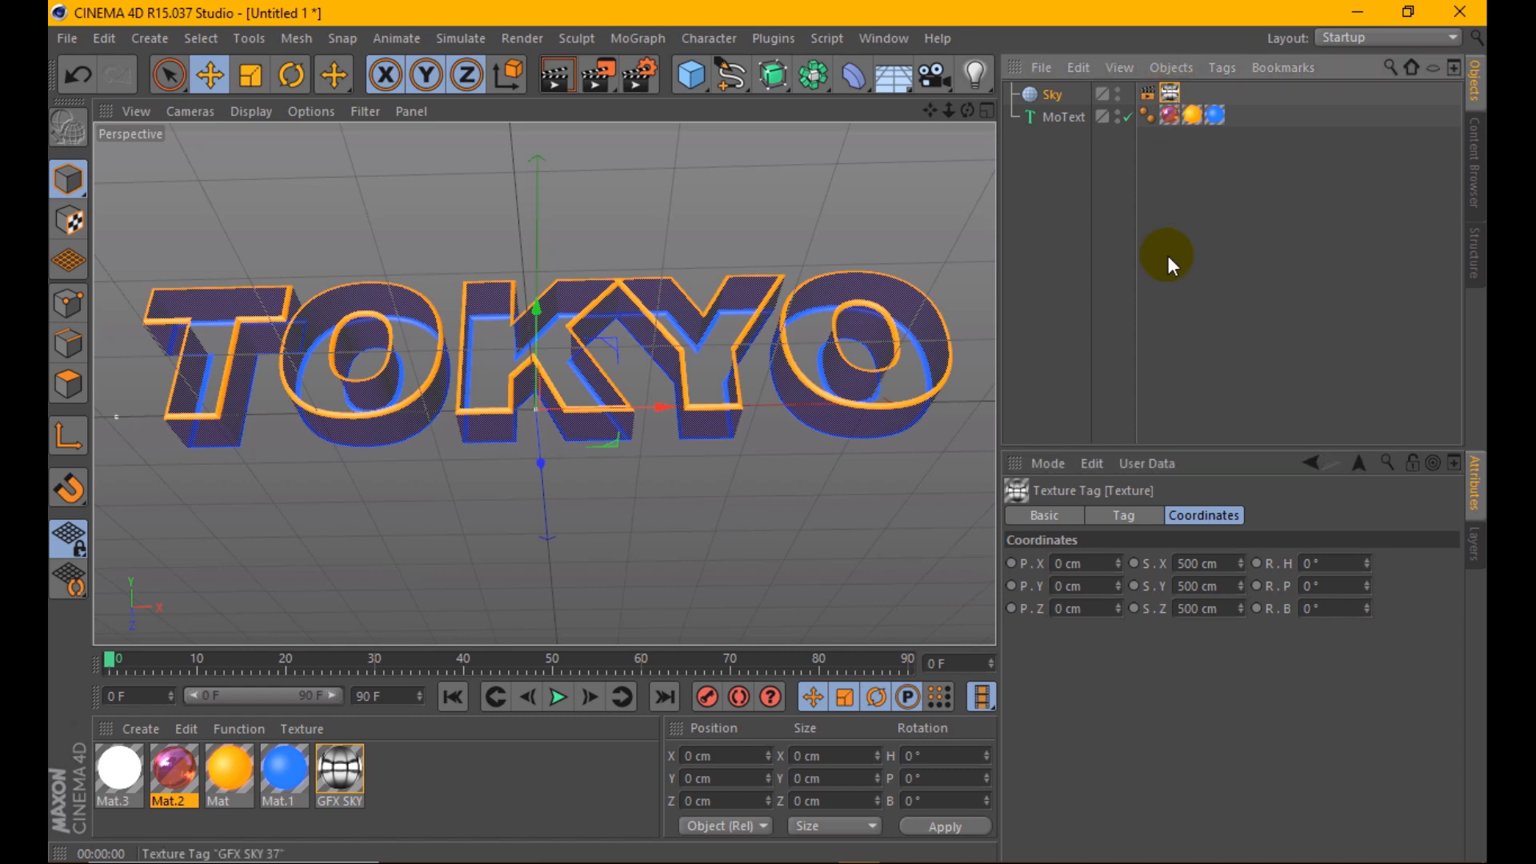
click(1124, 515)
click(1232, 613)
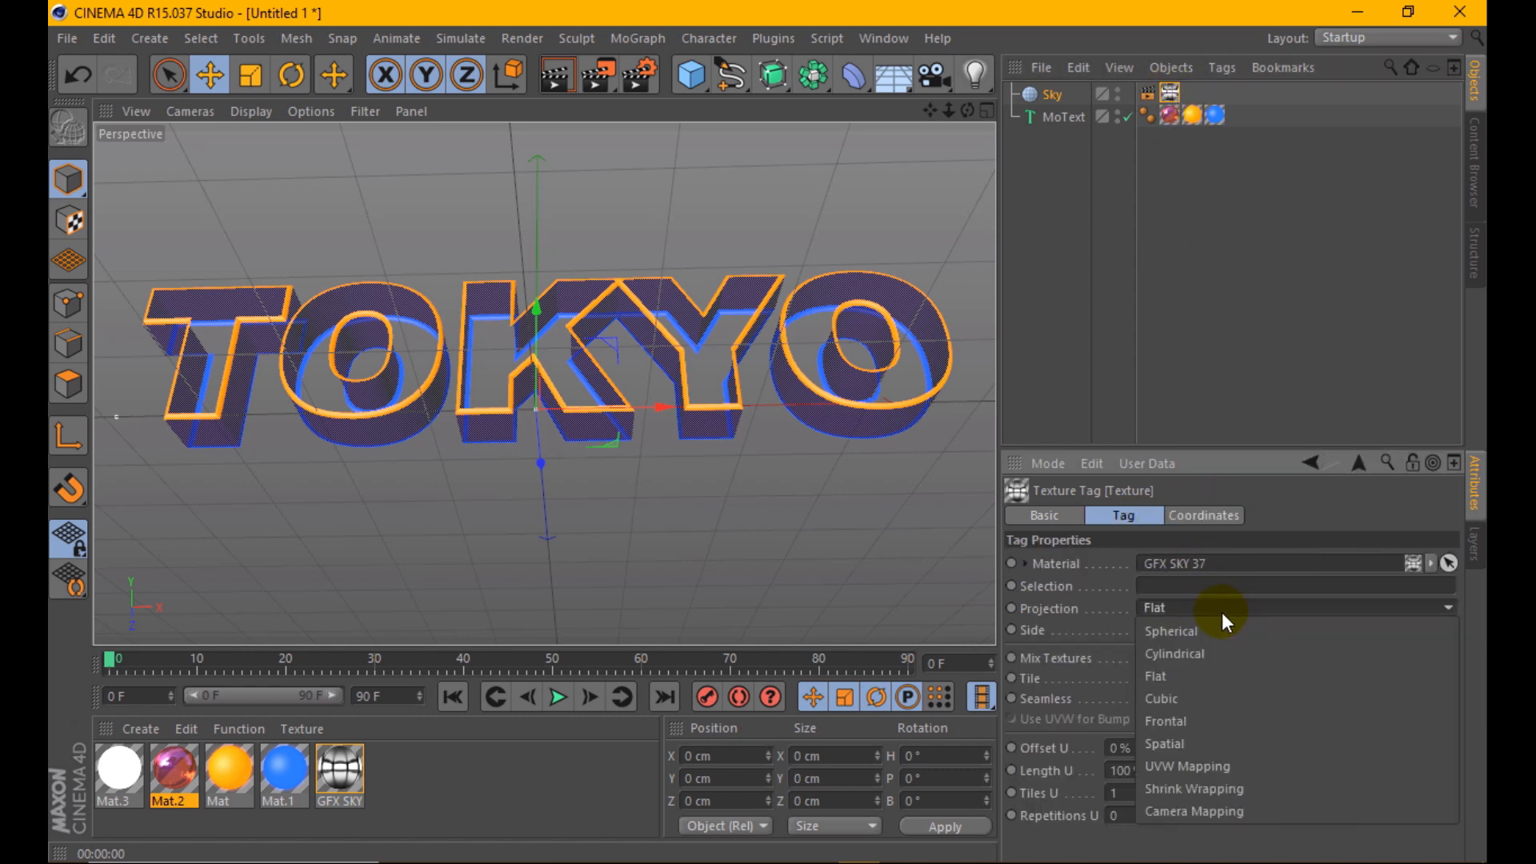
click(1189, 699)
click(557, 76)
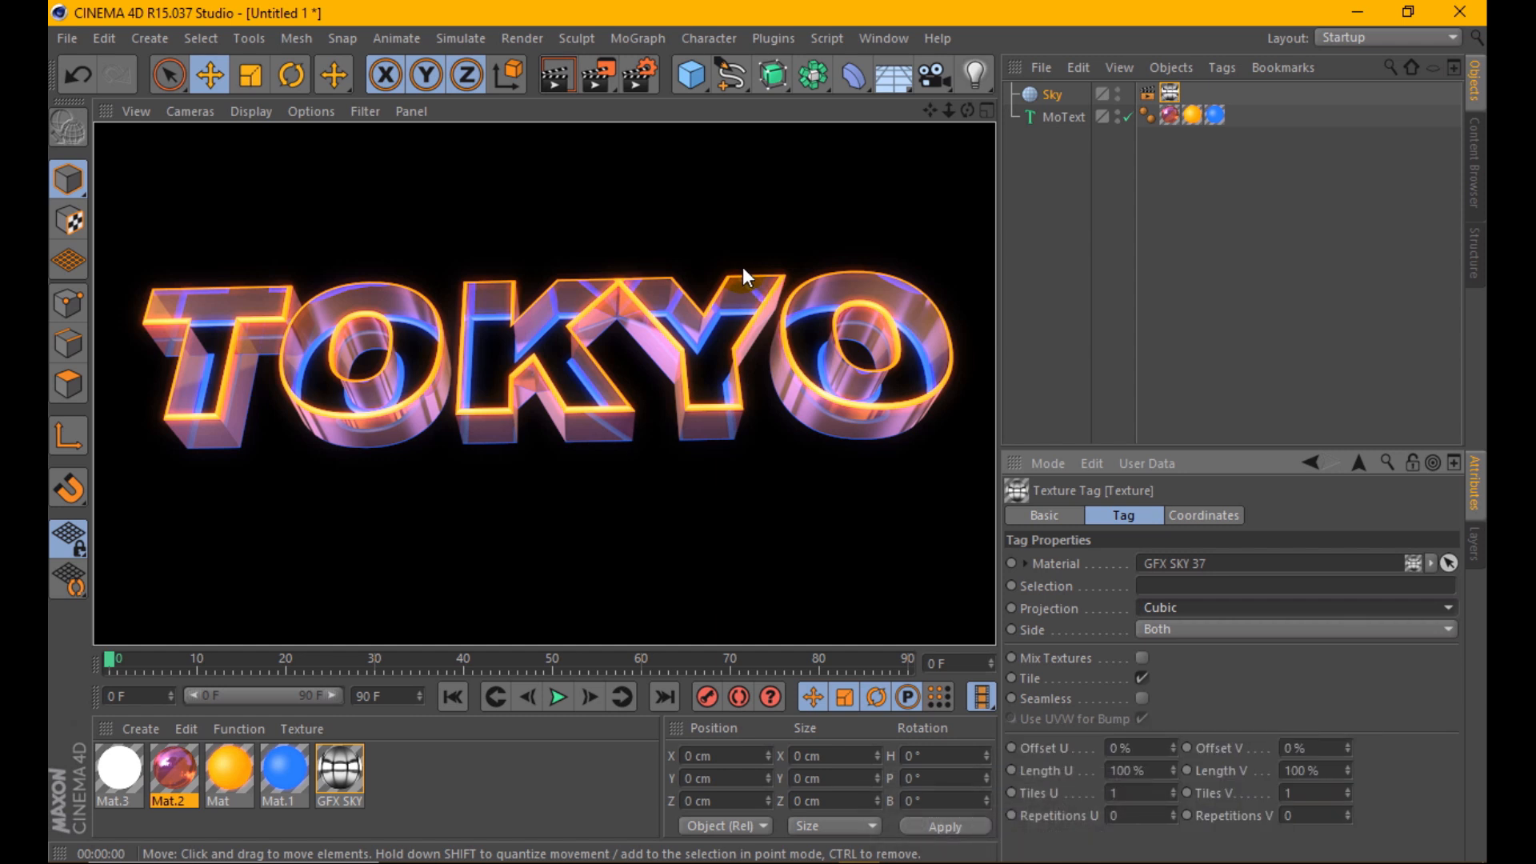
- Set the reflection color of Mat.2 to a stronger purple, RGB 174, 69, 255, and preview the render
double_click(174, 769)
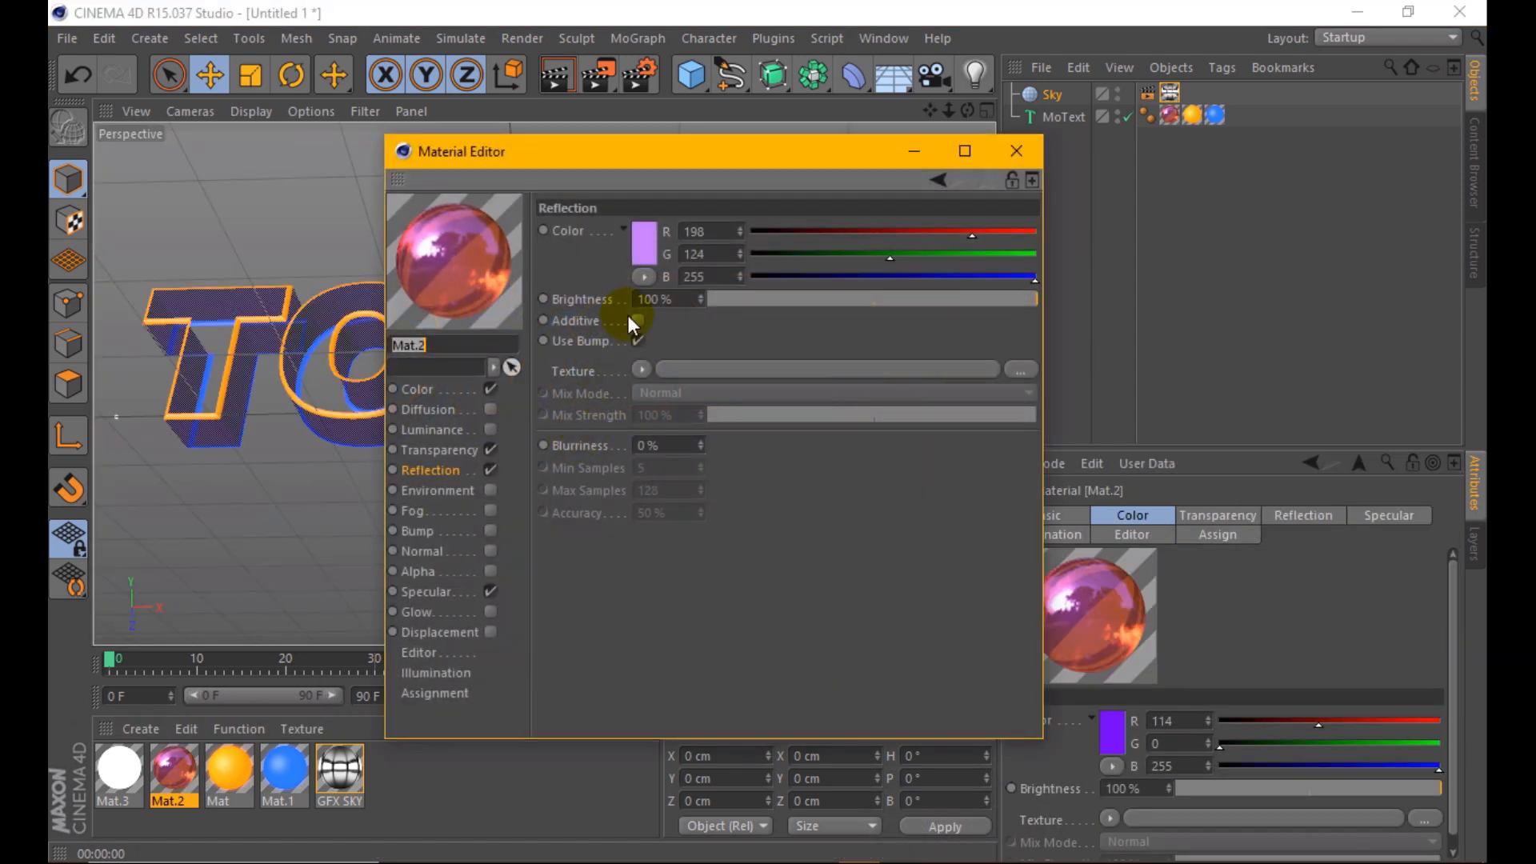
click(652, 244)
drag(640, 176, 628, 172)
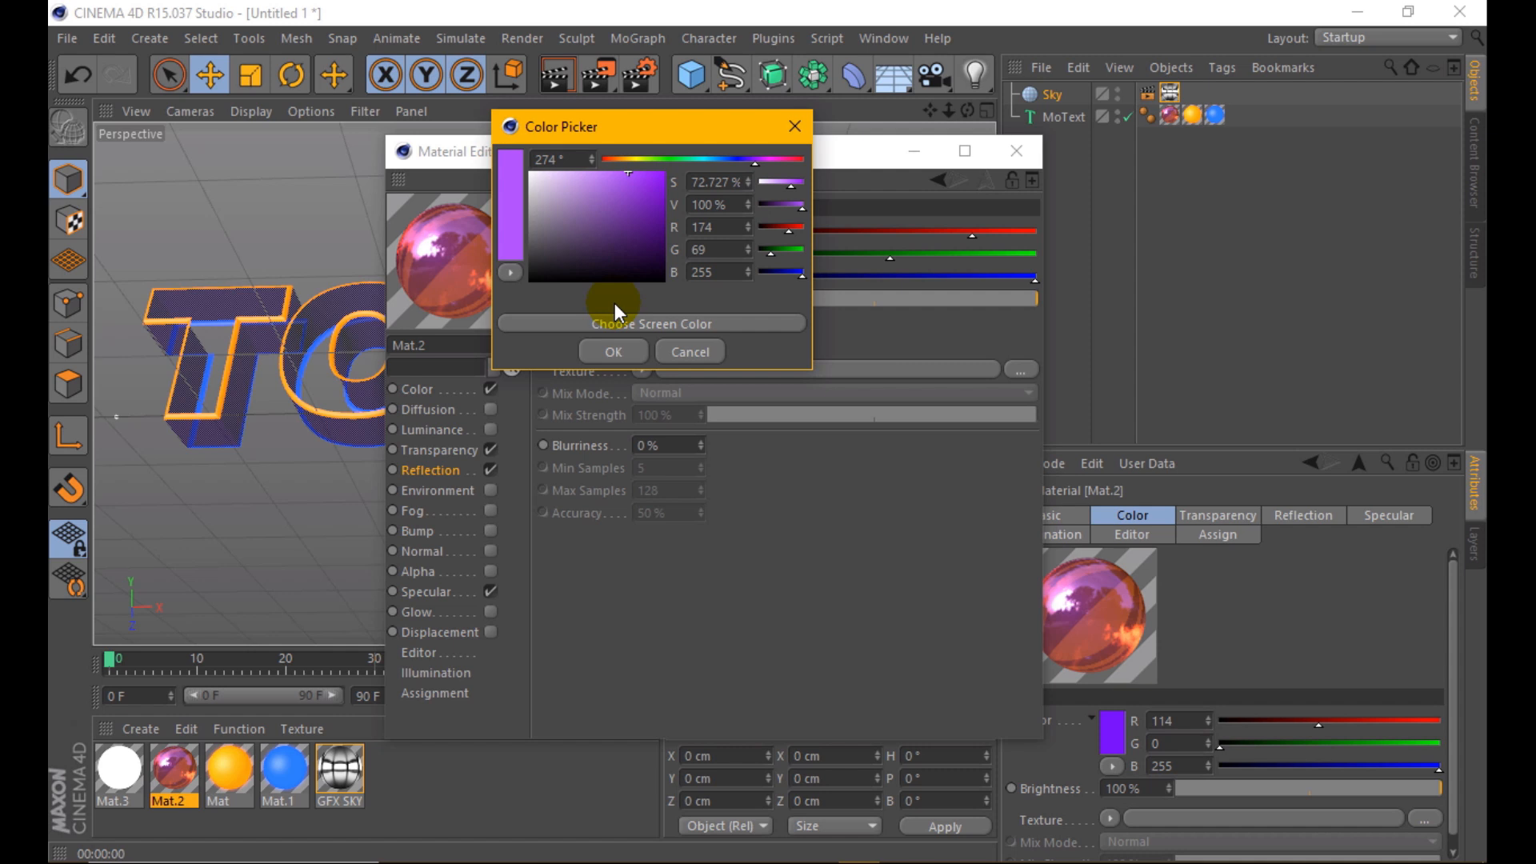
click(609, 355)
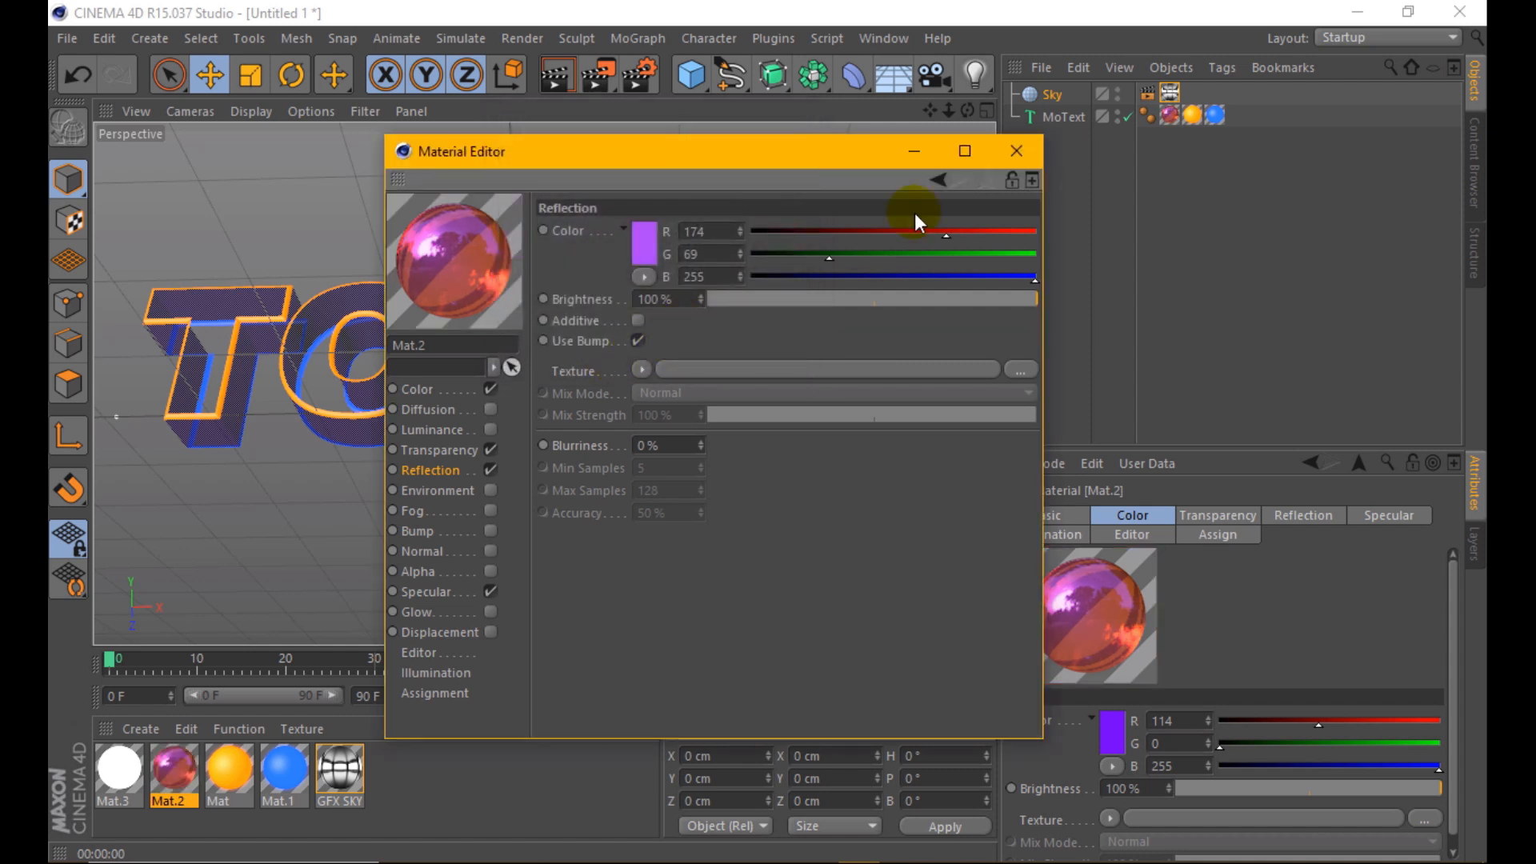
click(1025, 152)
click(557, 75)
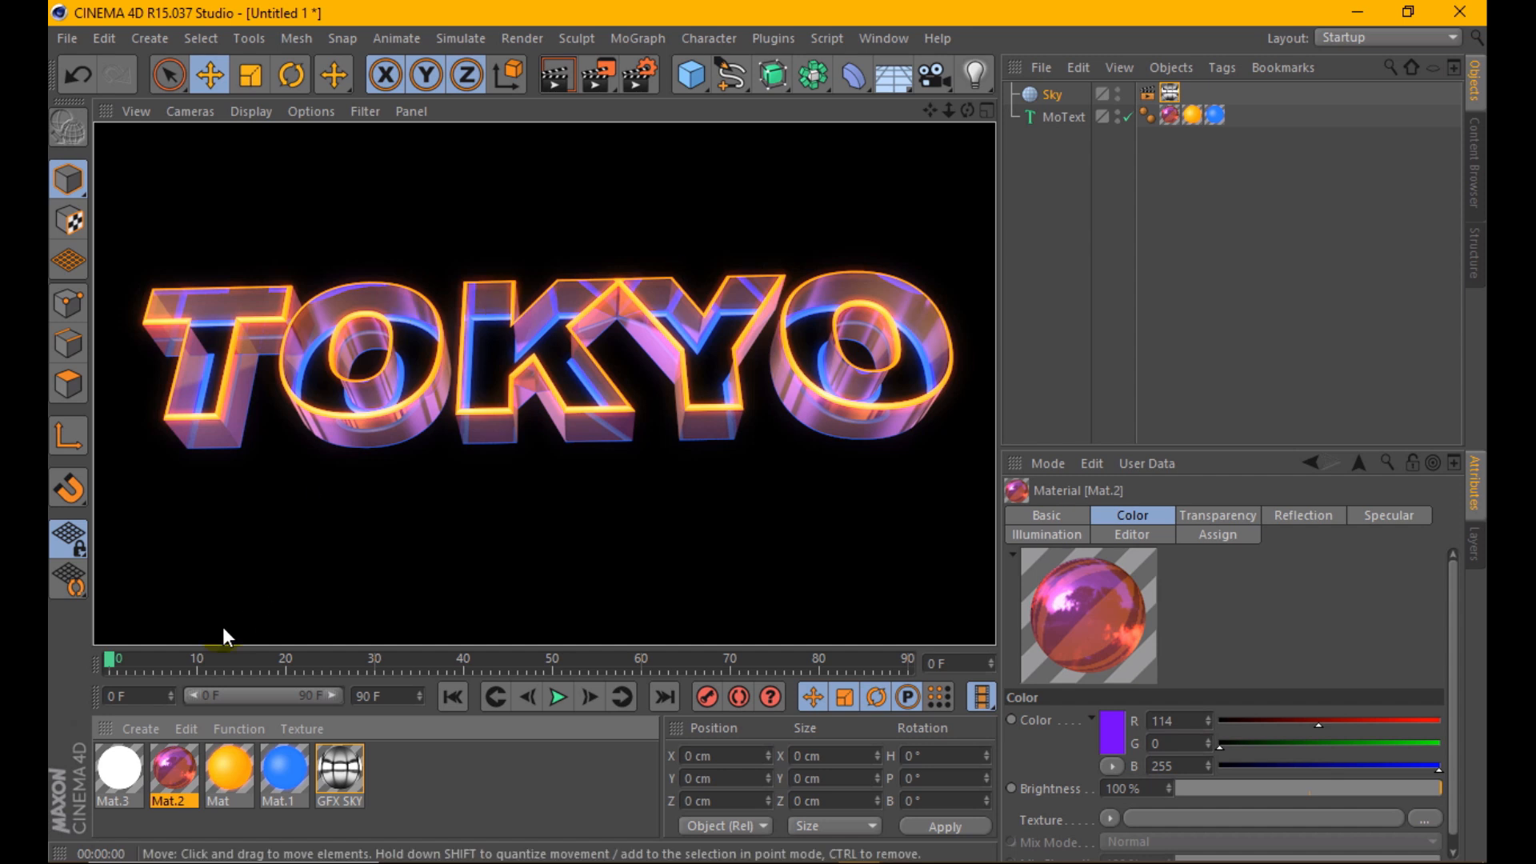
- Enable the Glow channel of Mat.2 with an outer strength of 100% and without using the material color
double_click(176, 767)
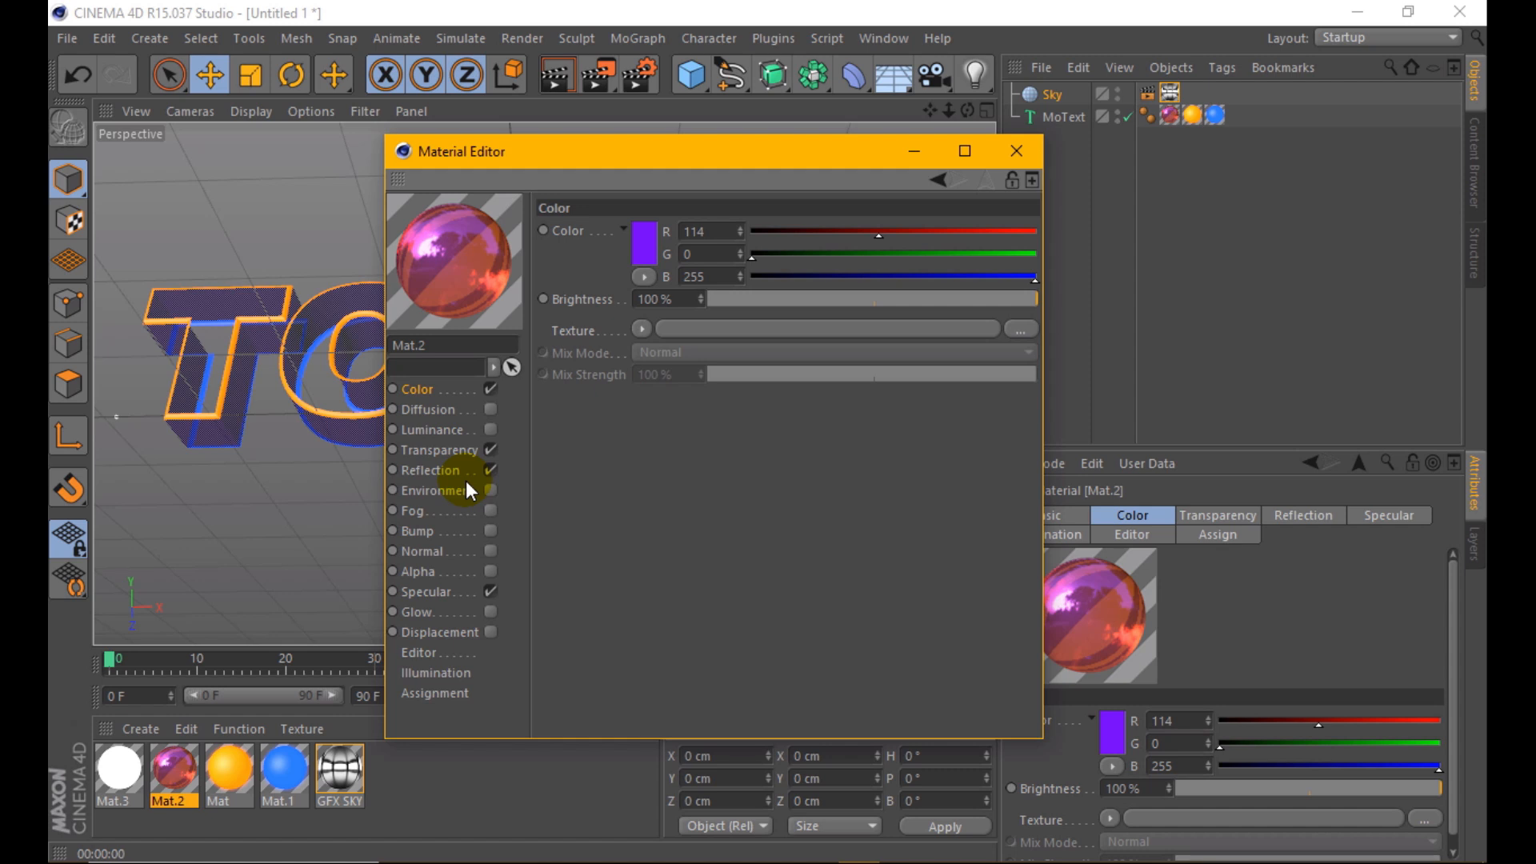
click(491, 611)
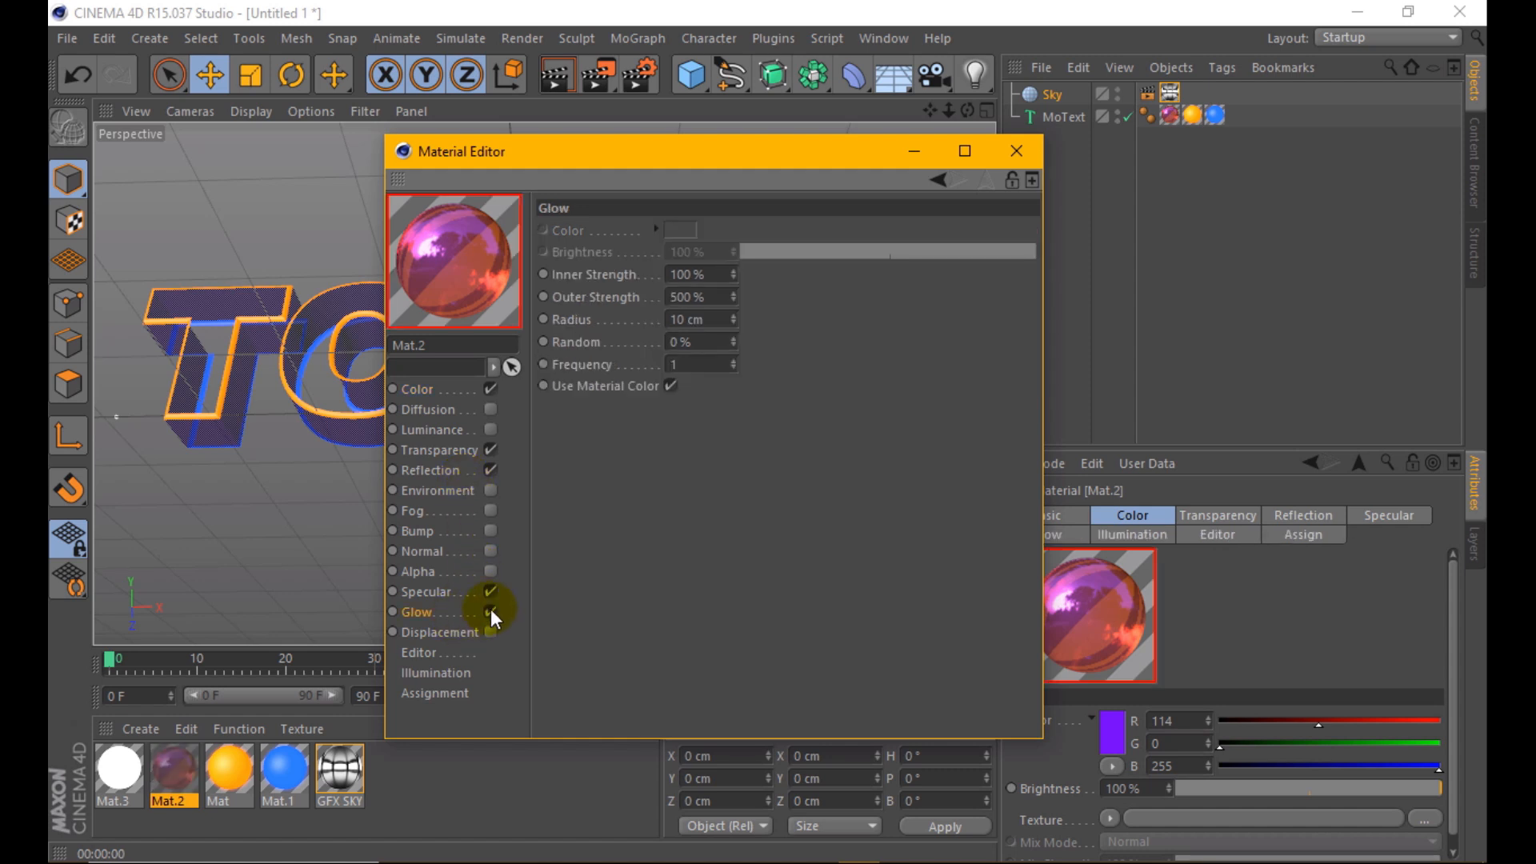
drag(708, 301, 591, 270)
text(100)
click(670, 386)
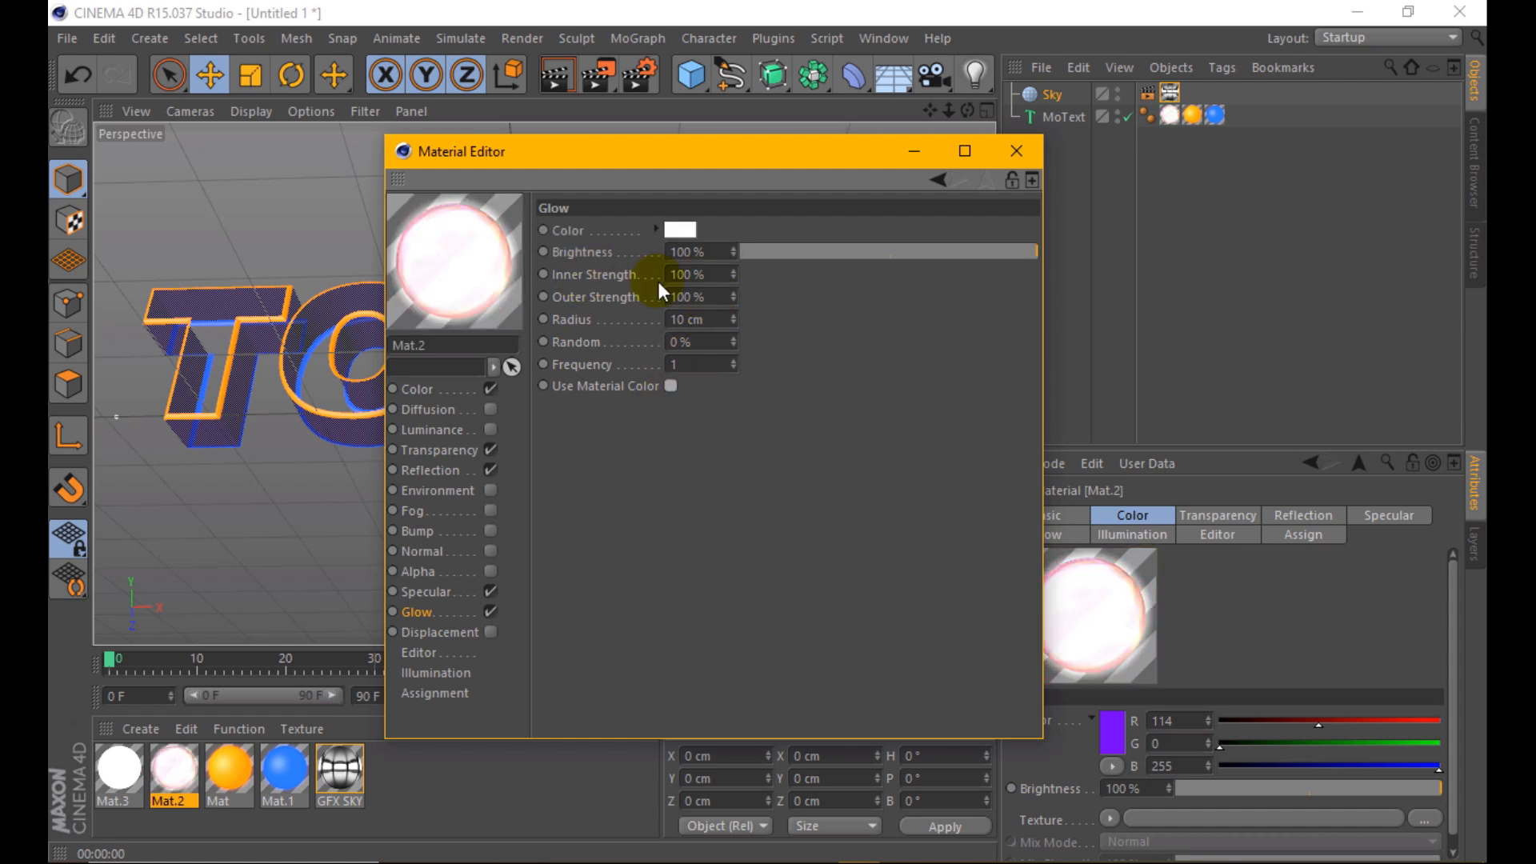
- Set the glow color of Mat.2 to violet, RGB 123, 0, 255, and preview the render
click(670, 232)
drag(704, 150, 776, 142)
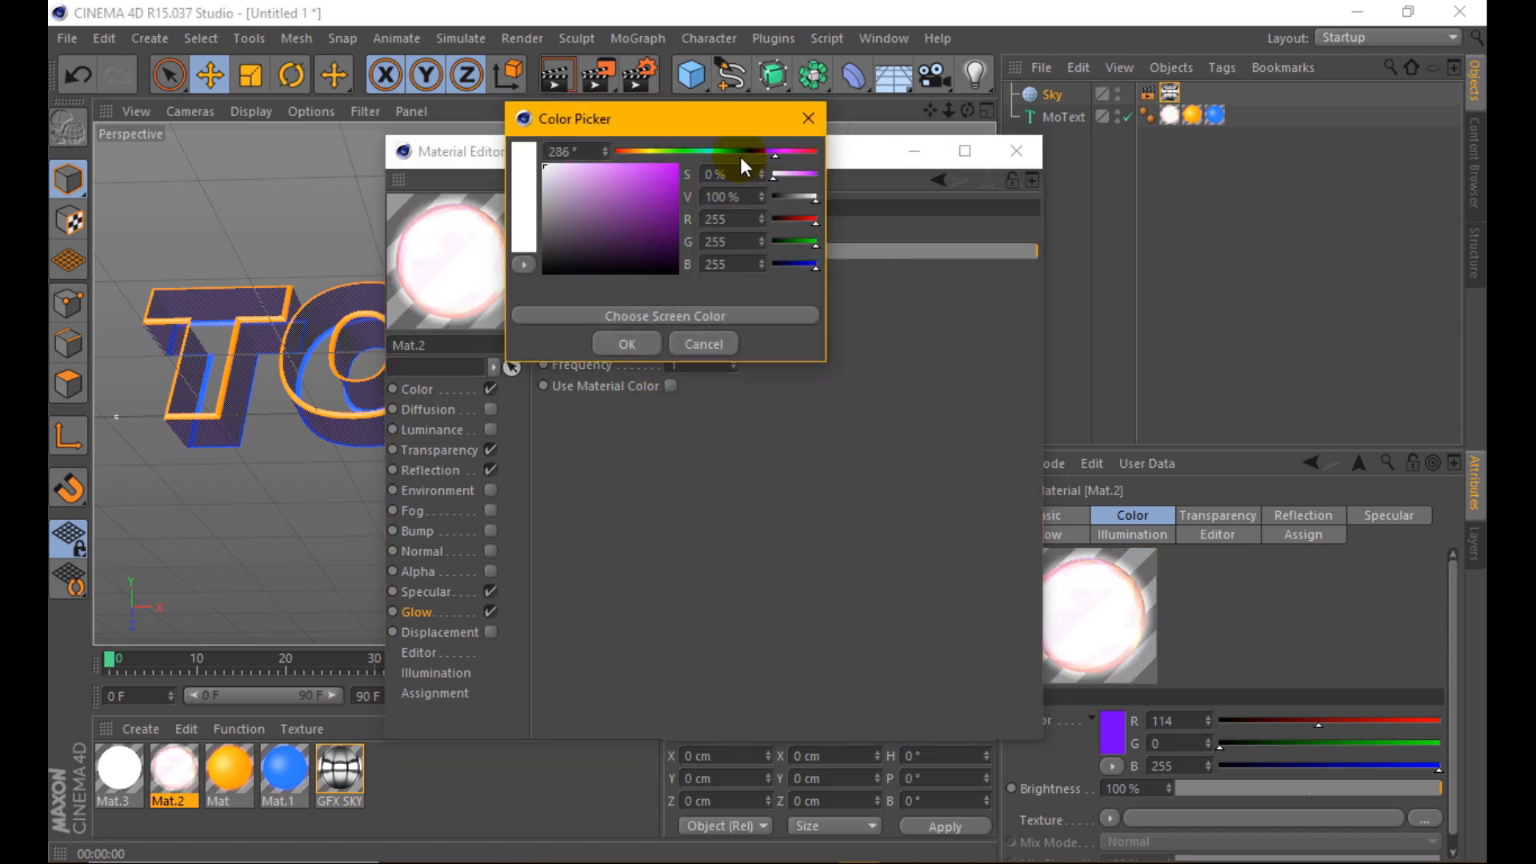
click(646, 178)
click(638, 345)
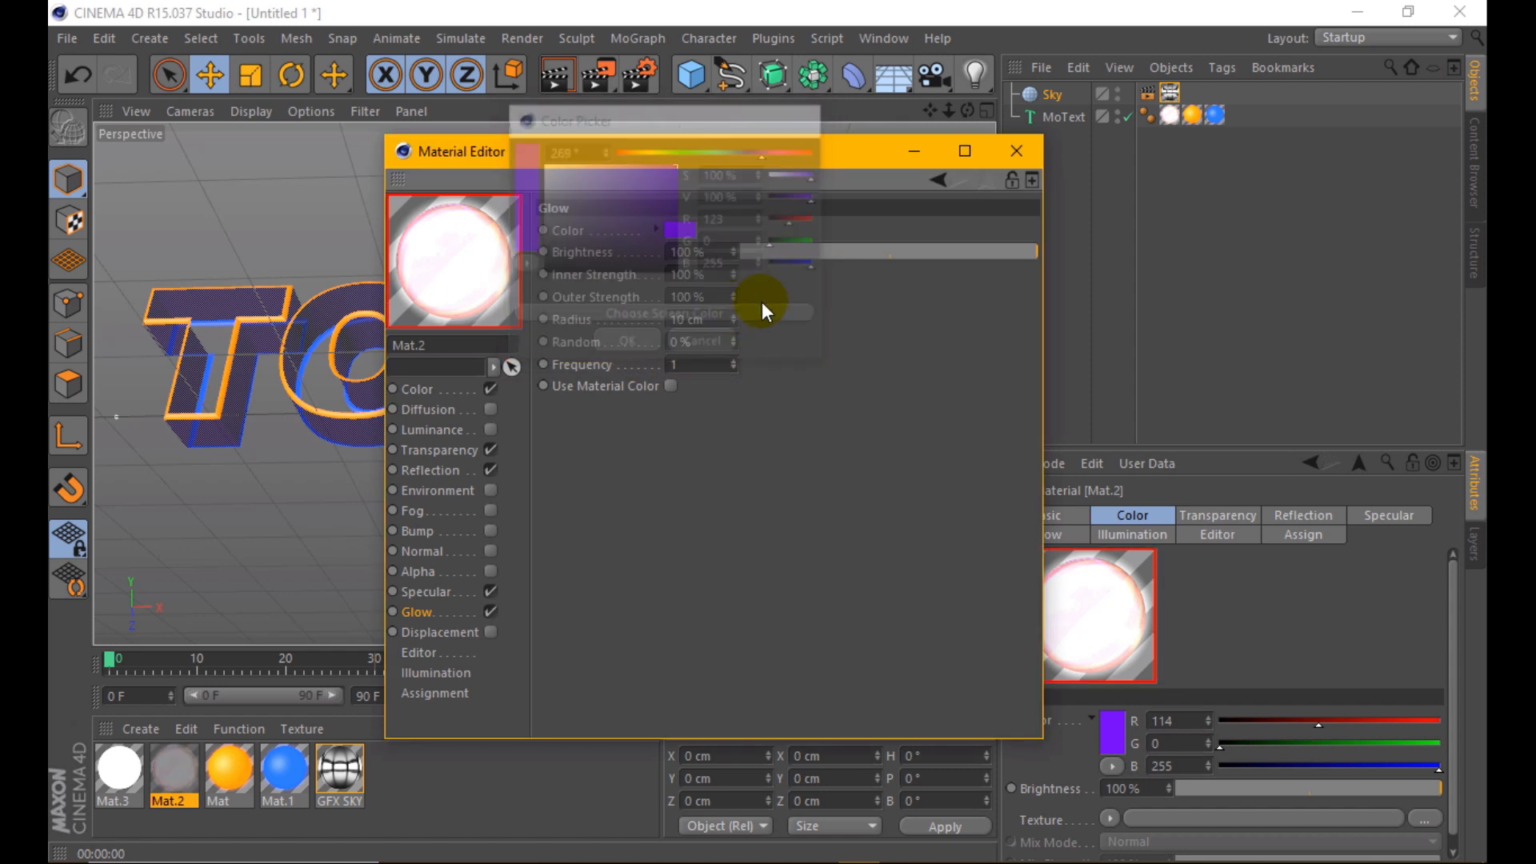
click(1016, 151)
click(549, 70)
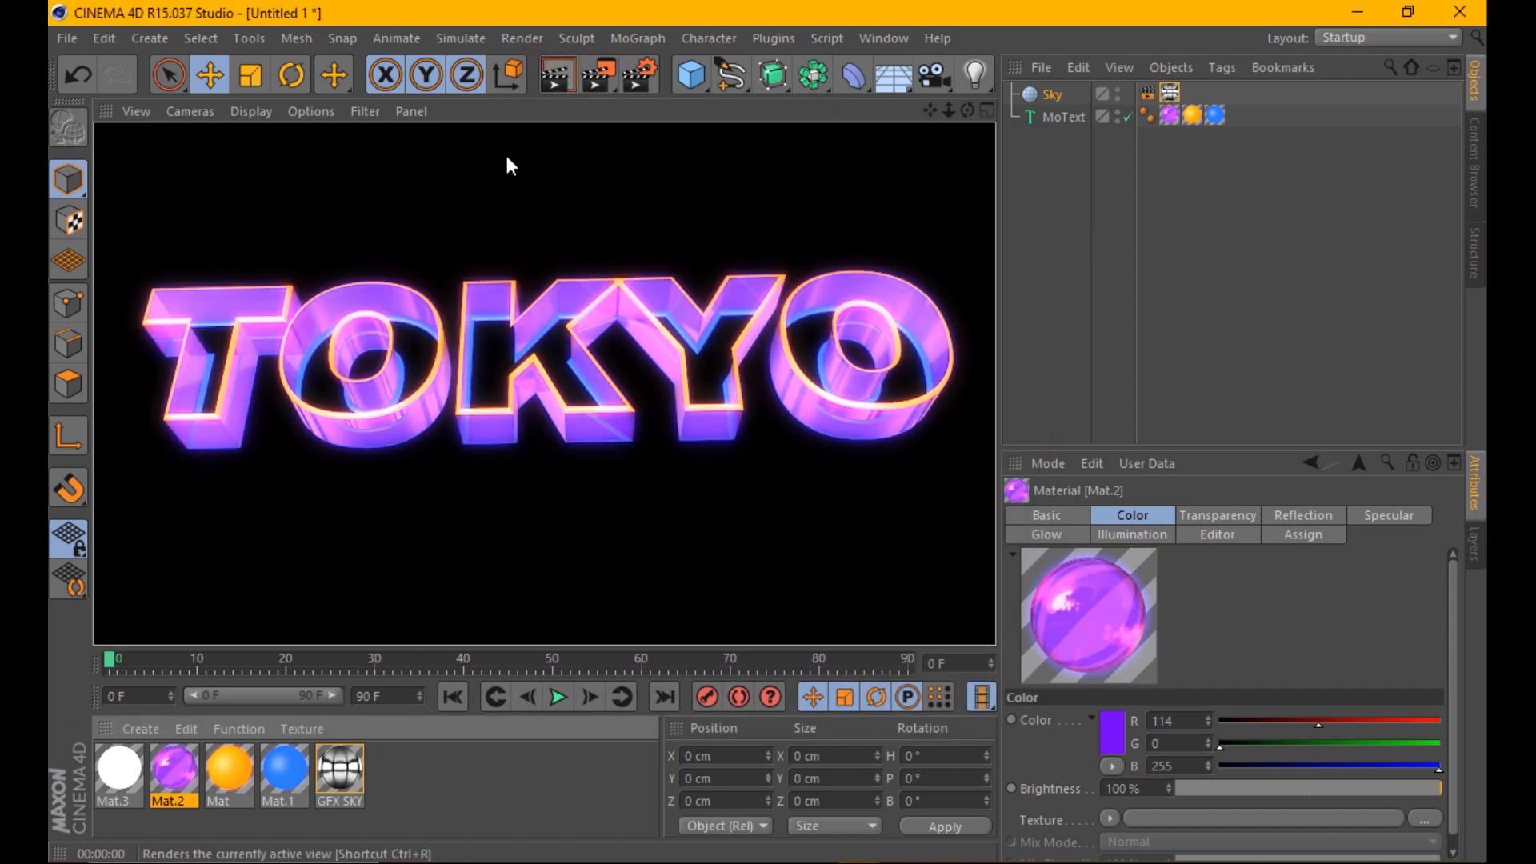
- Set the inner and outer glow strength of Mat.2 to 10% each and preview the render
double_click(178, 752)
drag(704, 271, 608, 264)
text(10)
drag(704, 296, 602, 292)
text(10)
key(Return)
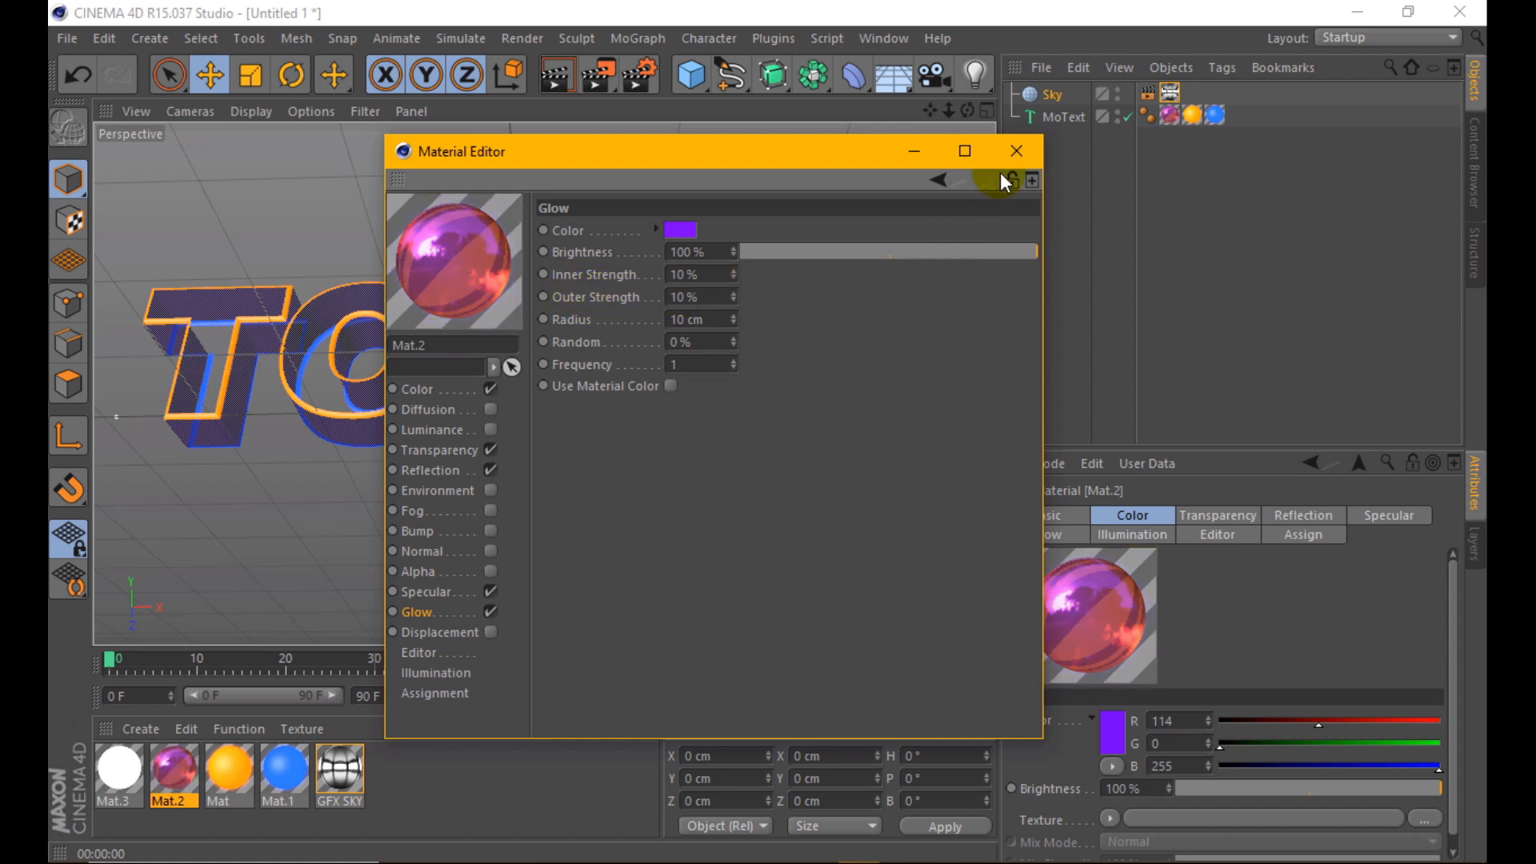
click(1016, 152)
click(557, 75)
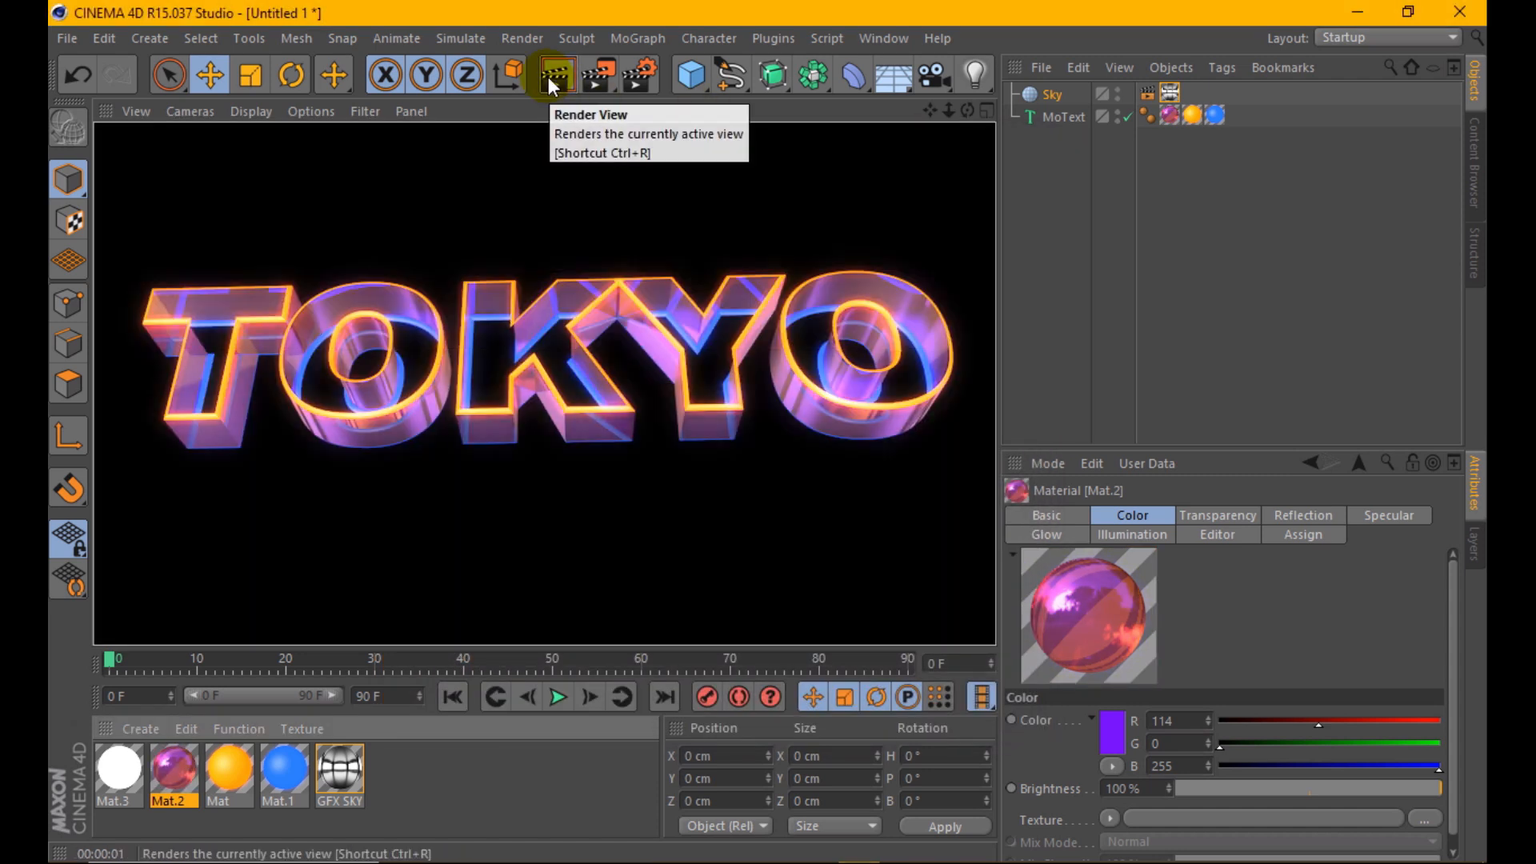
- Change the minimum anti-aliasing level in the render settings
click(847, 214)
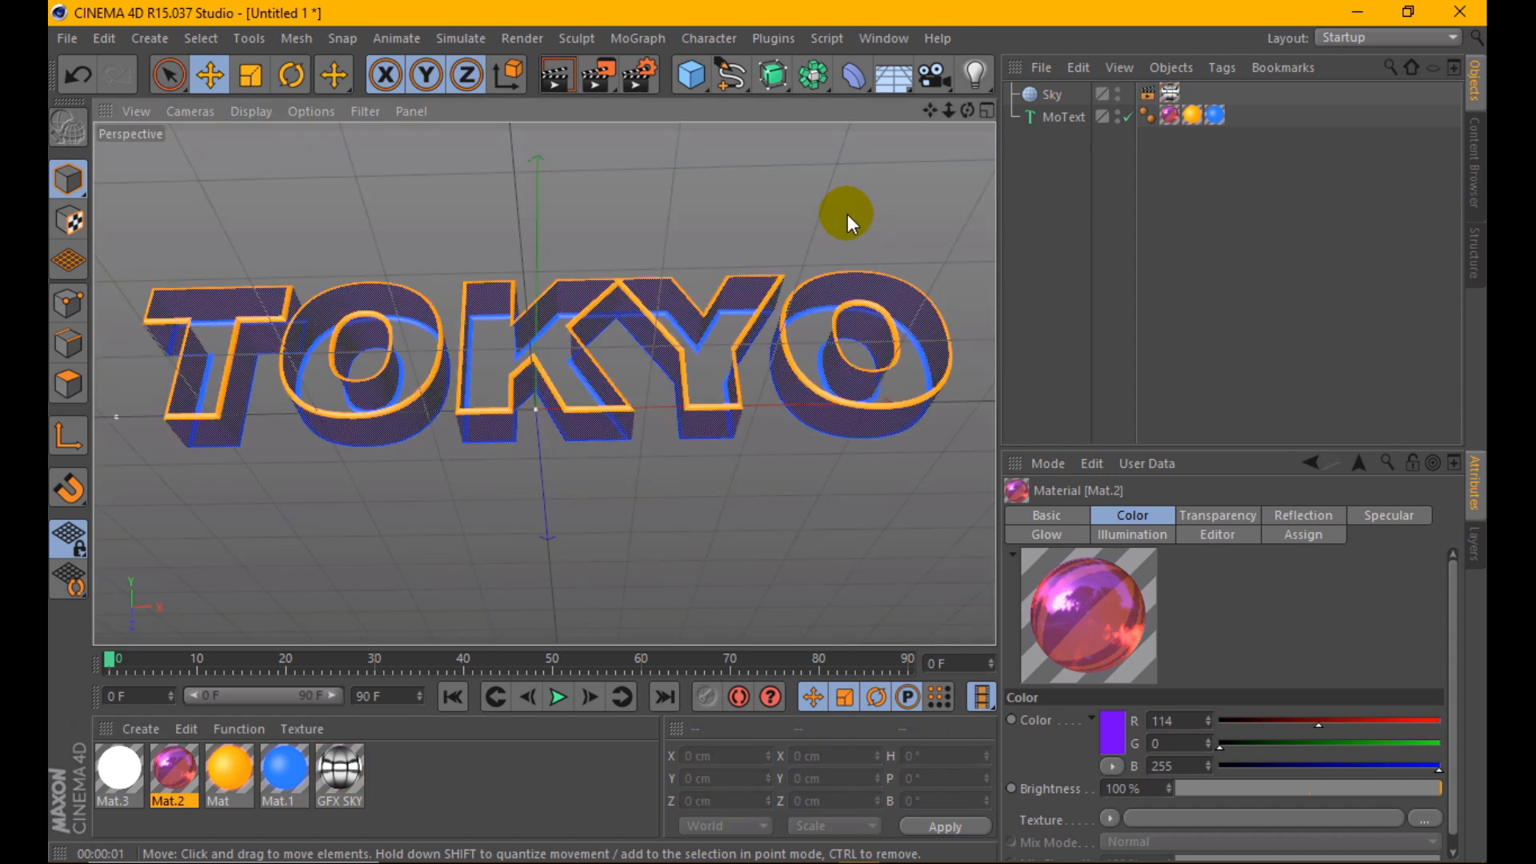
click(640, 76)
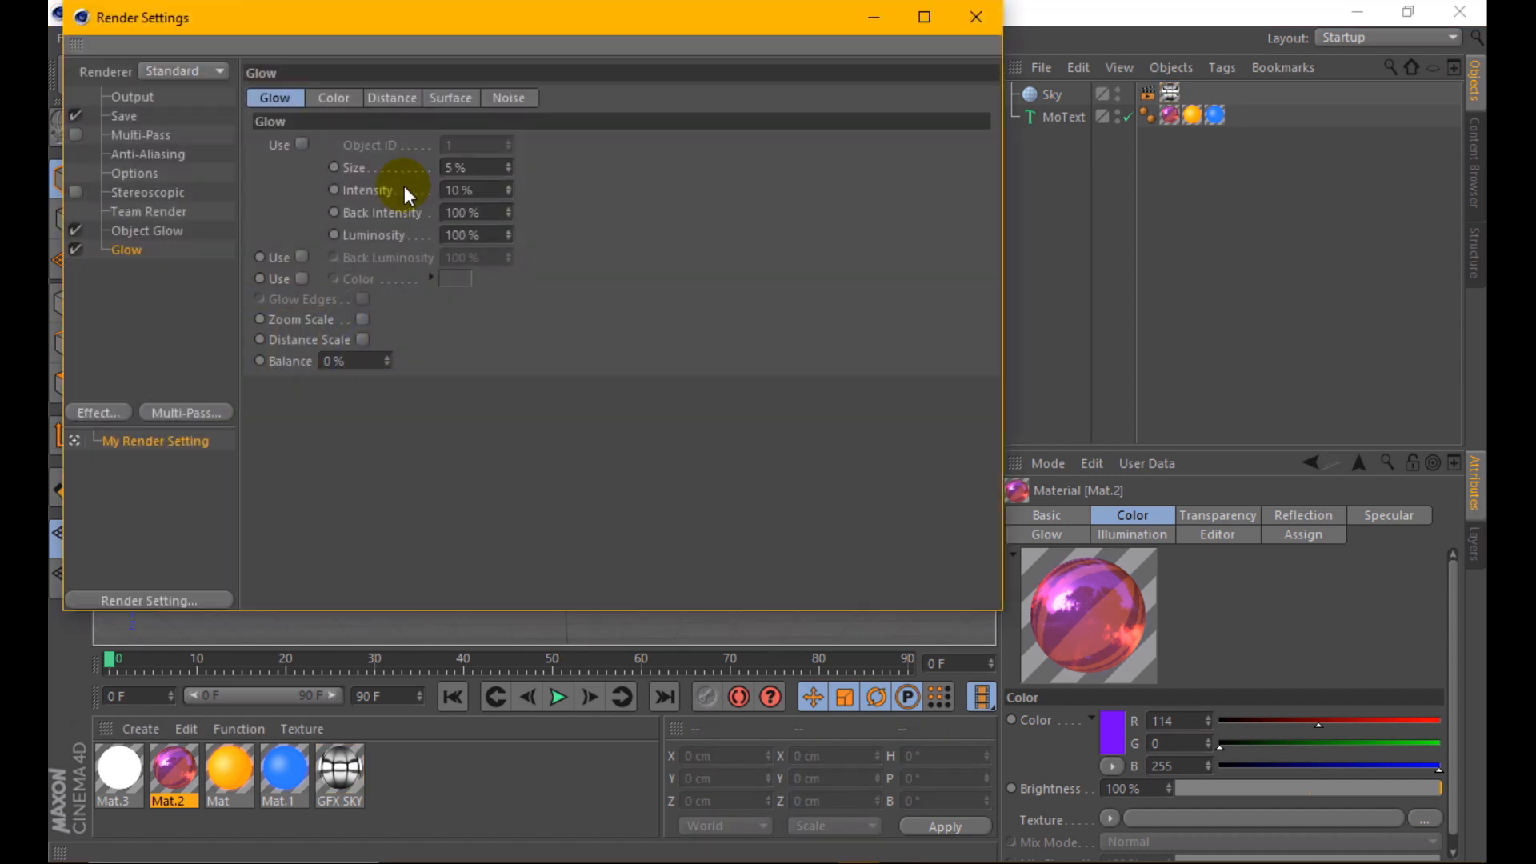
click(187, 157)
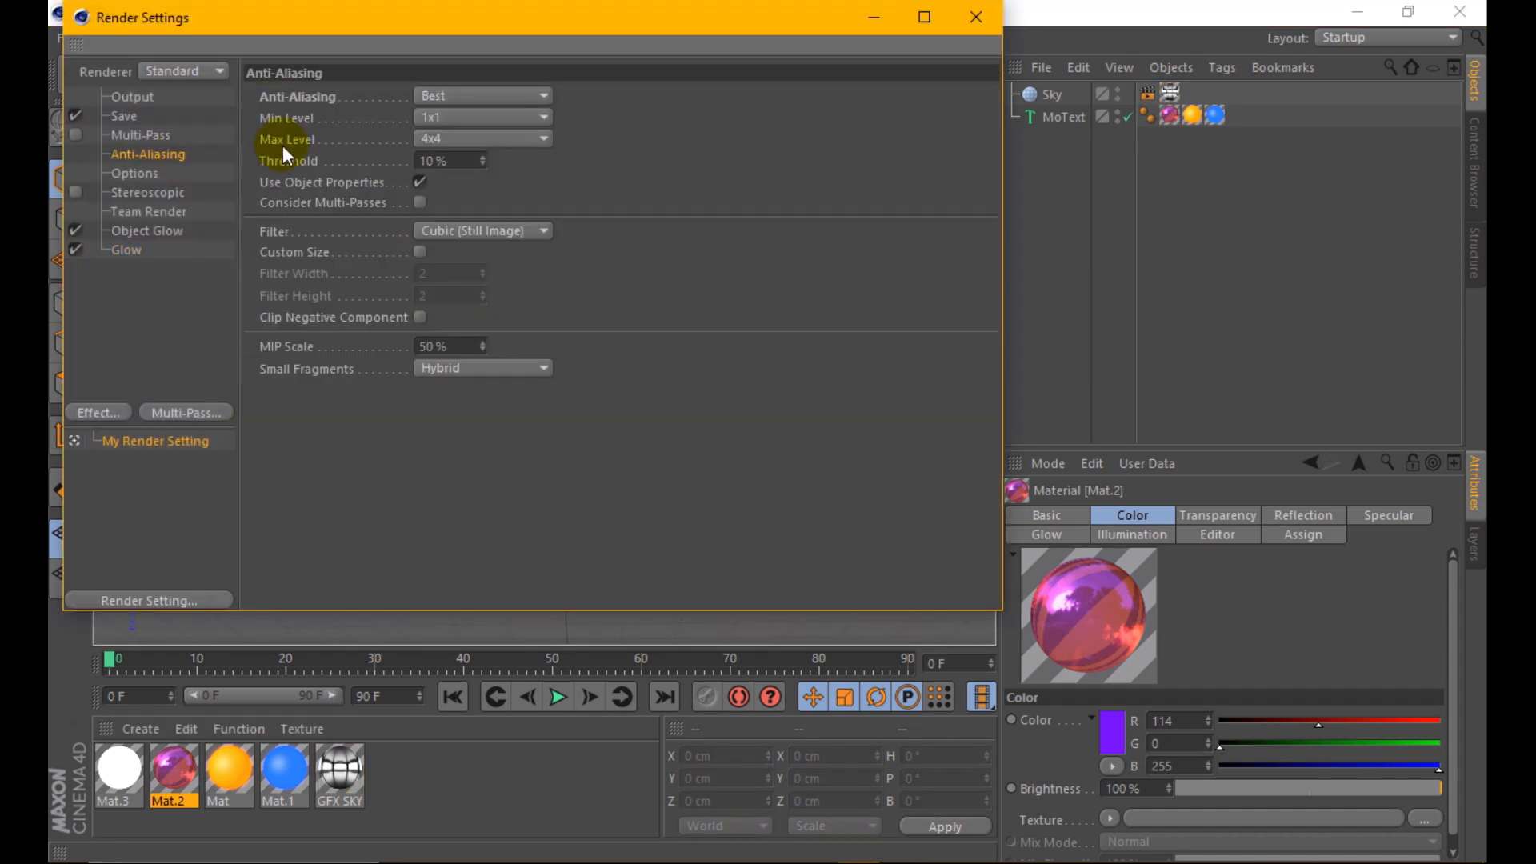
click(445, 123)
click(442, 183)
- Set the render's save format to PNG with an alpha channel and close the render settings
click(142, 117)
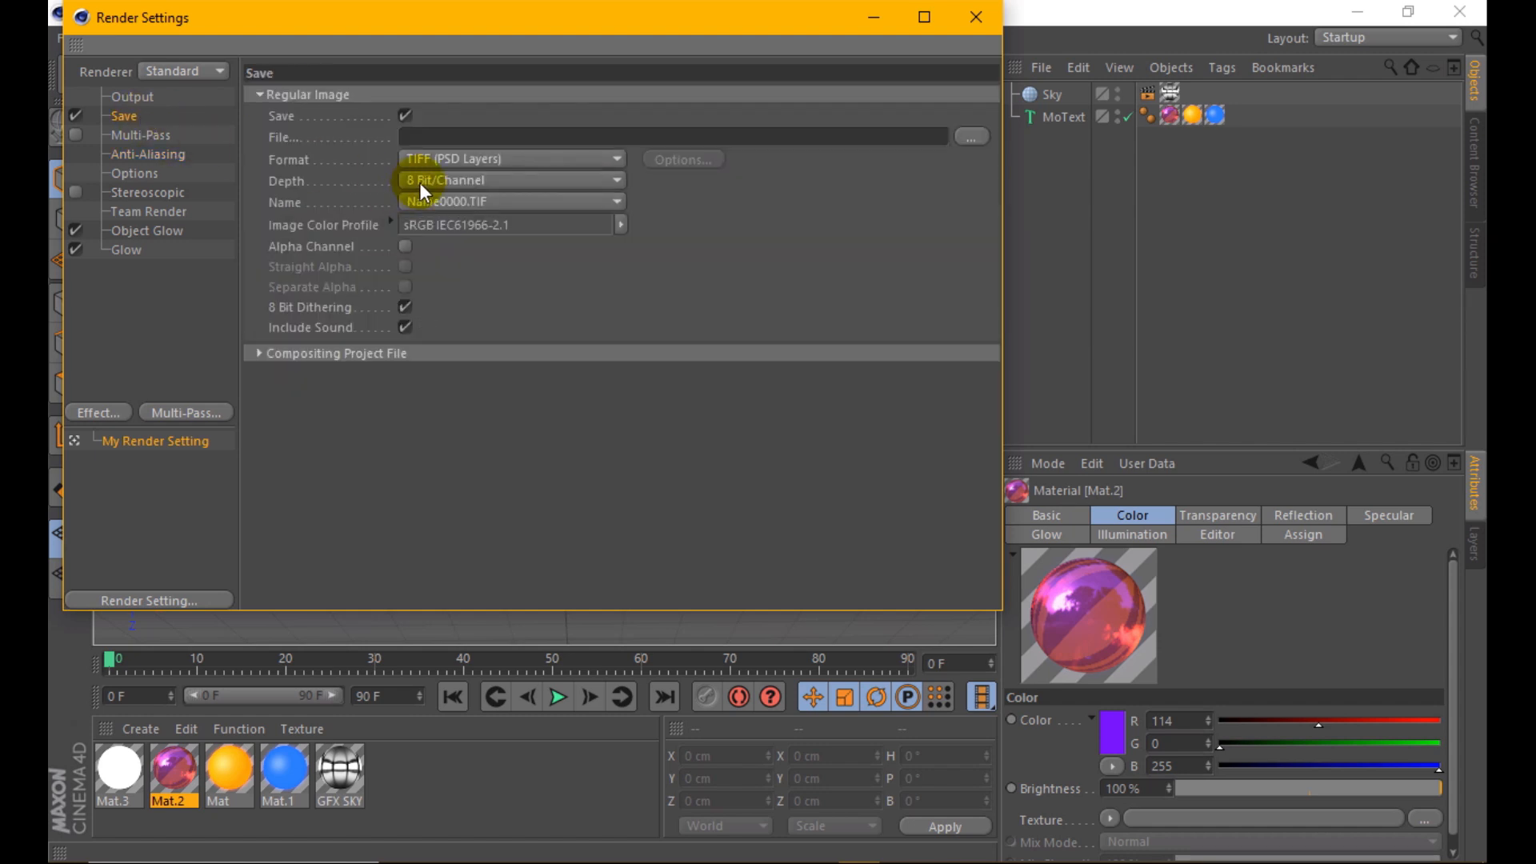
click(417, 160)
click(421, 385)
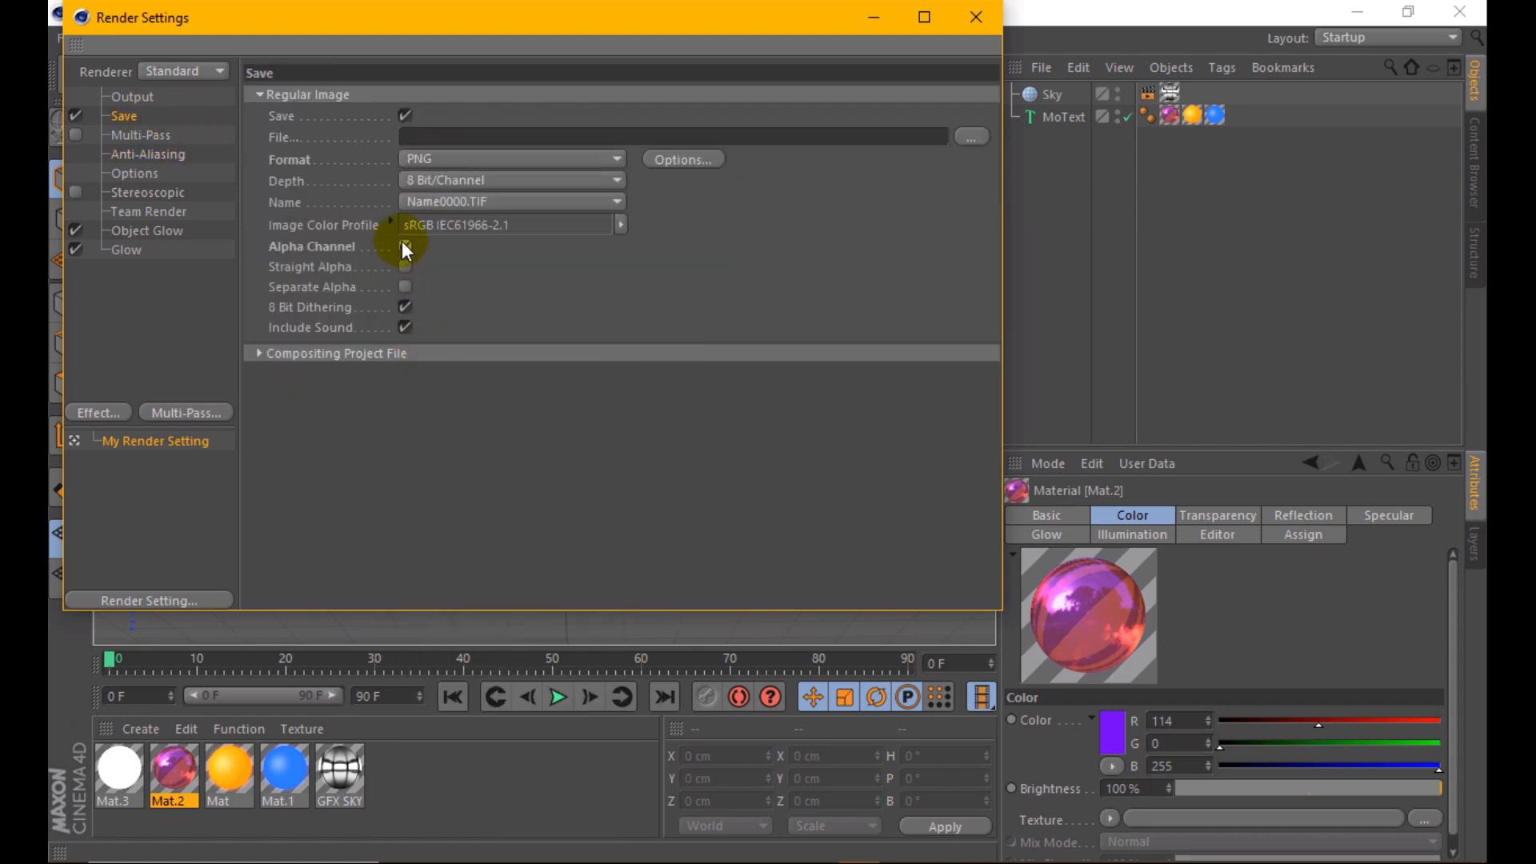
click(962, 18)
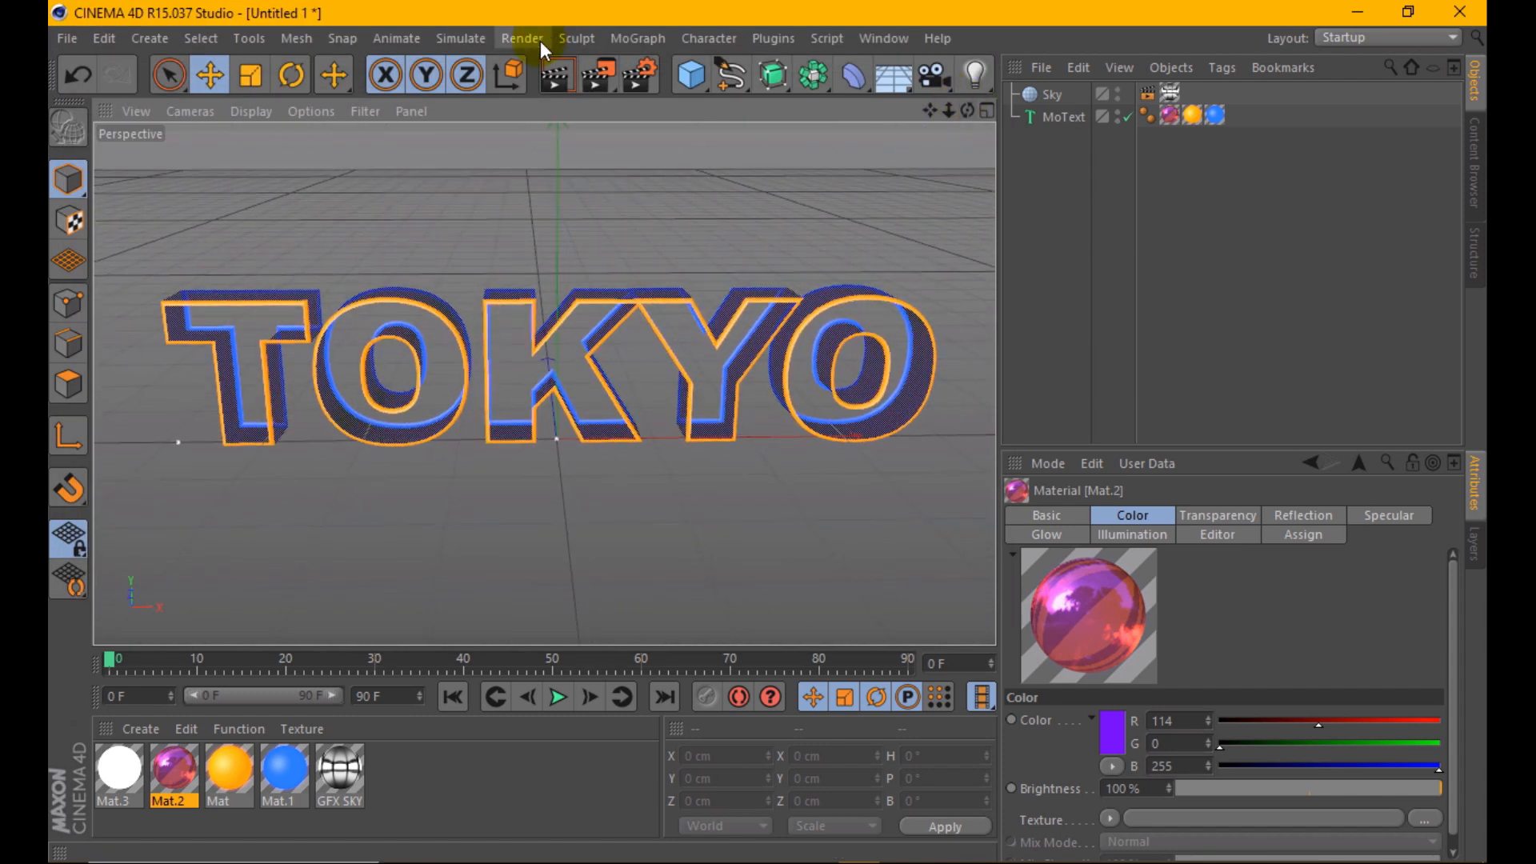
- Preview the rendered TOKYO text from the current view and from a second, orbited angle
click(556, 84)
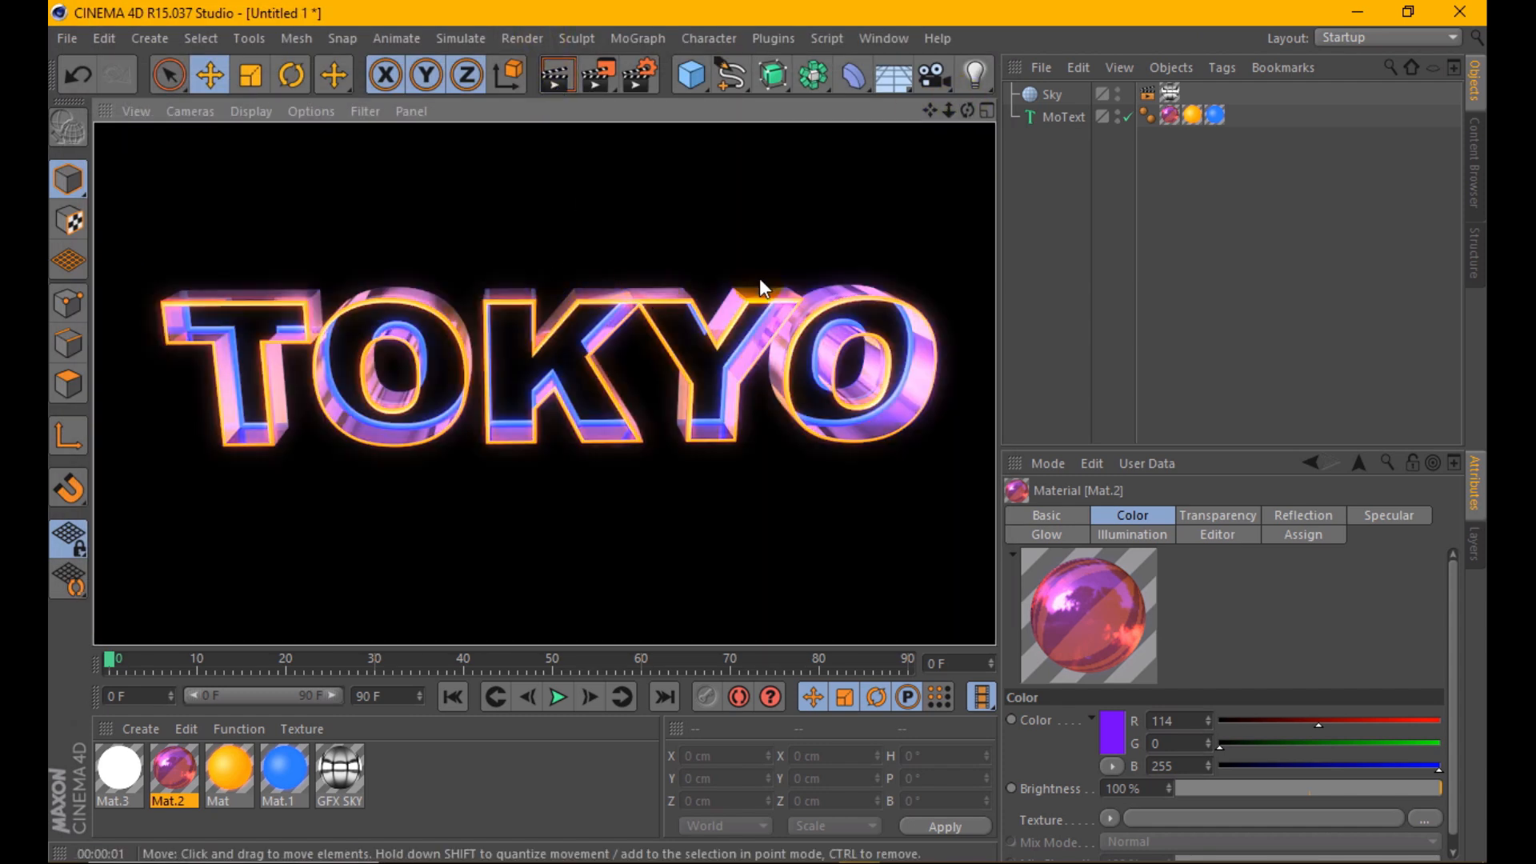
drag(967, 110, 755, 116)
click(553, 83)
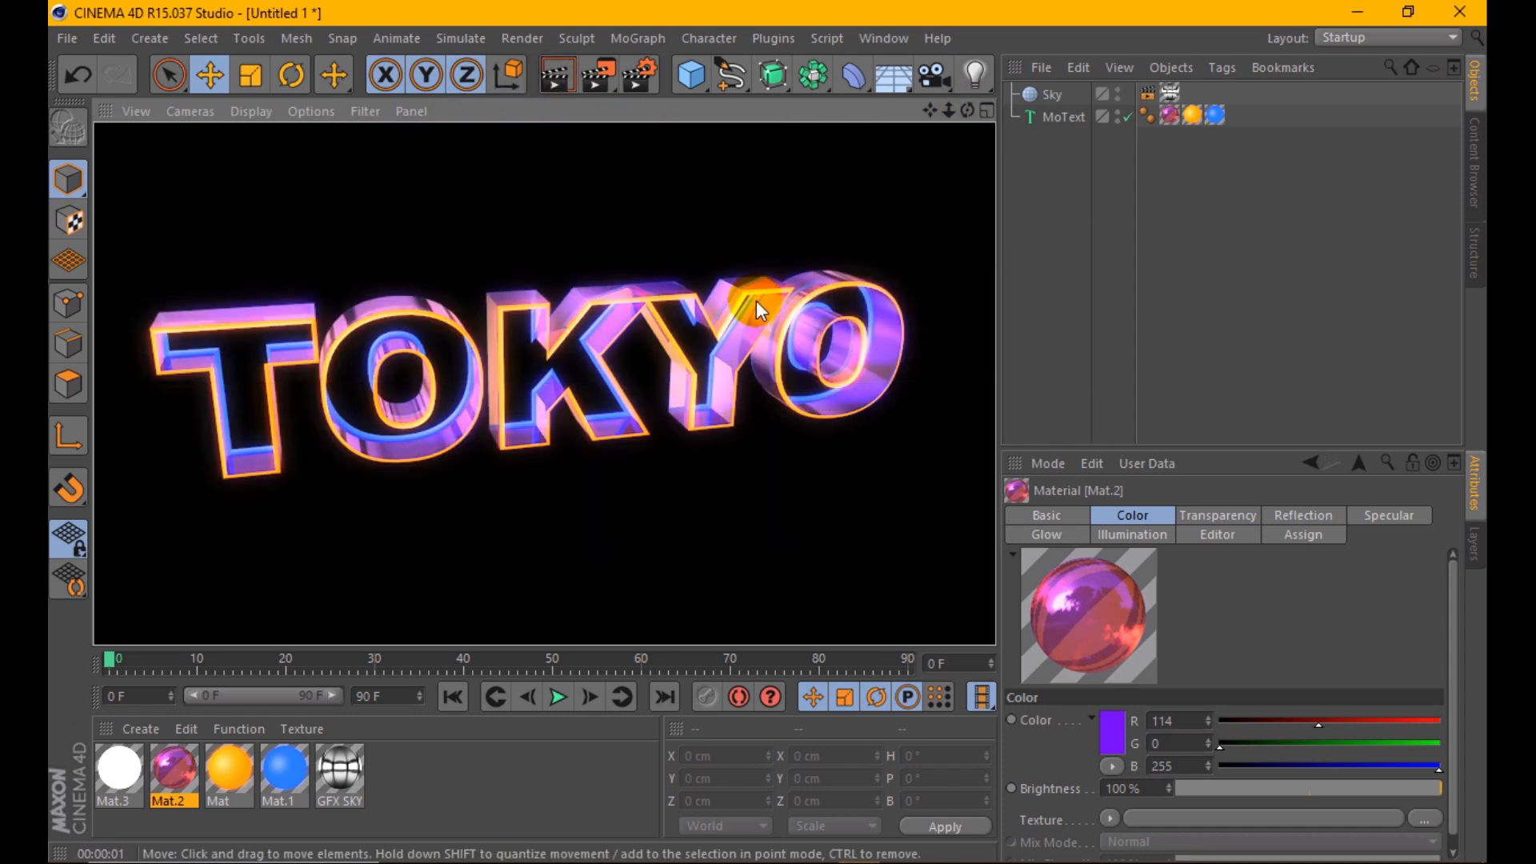
- Disable the Glow effect in the render settings, keeping Object Glow enabled, and preview the render
click(638, 75)
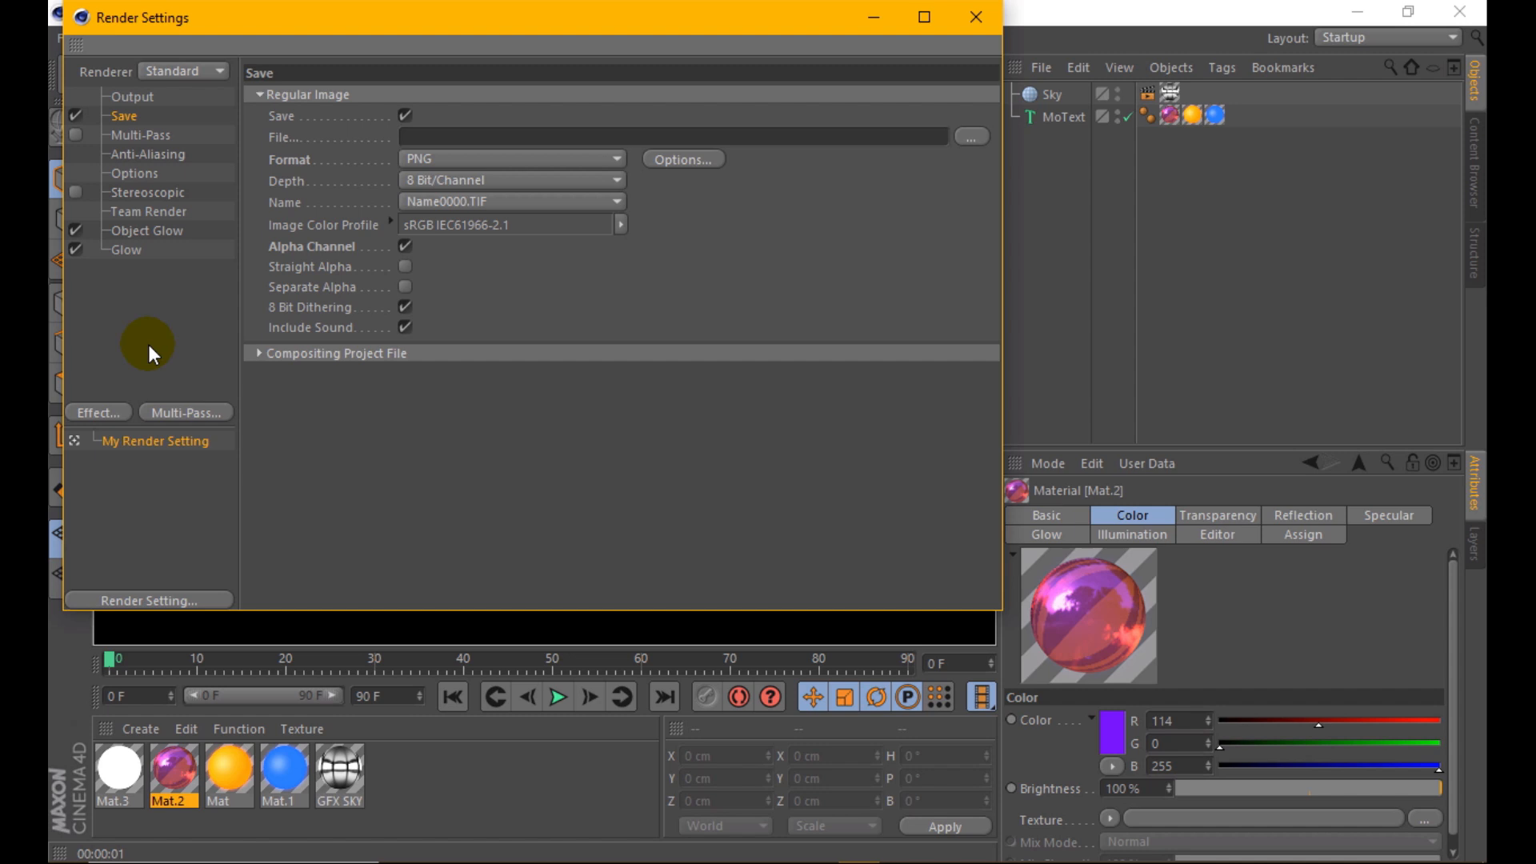
click(94, 249)
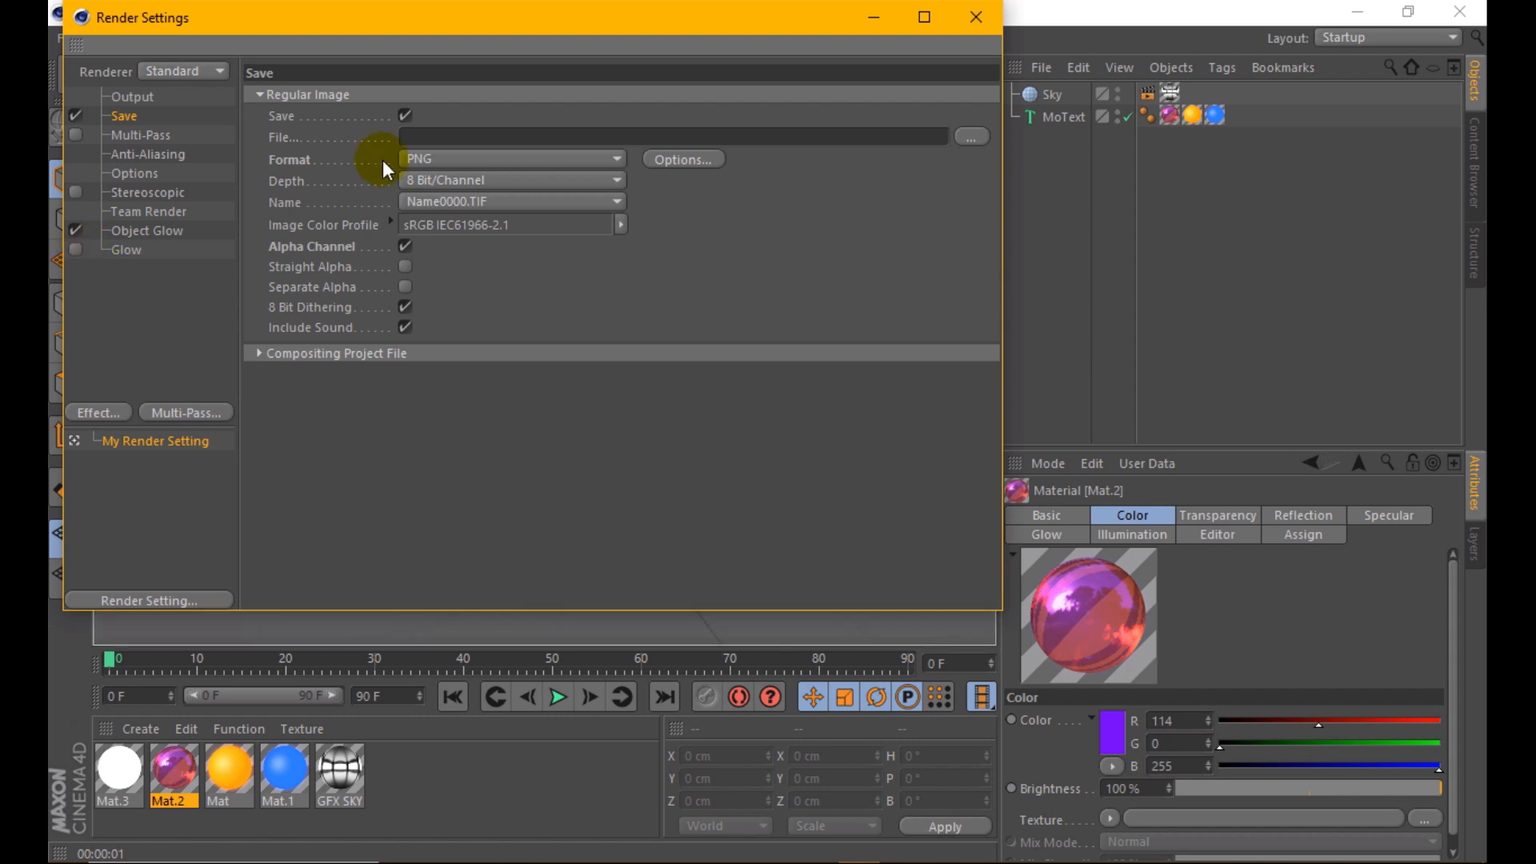
click(969, 17)
click(565, 74)
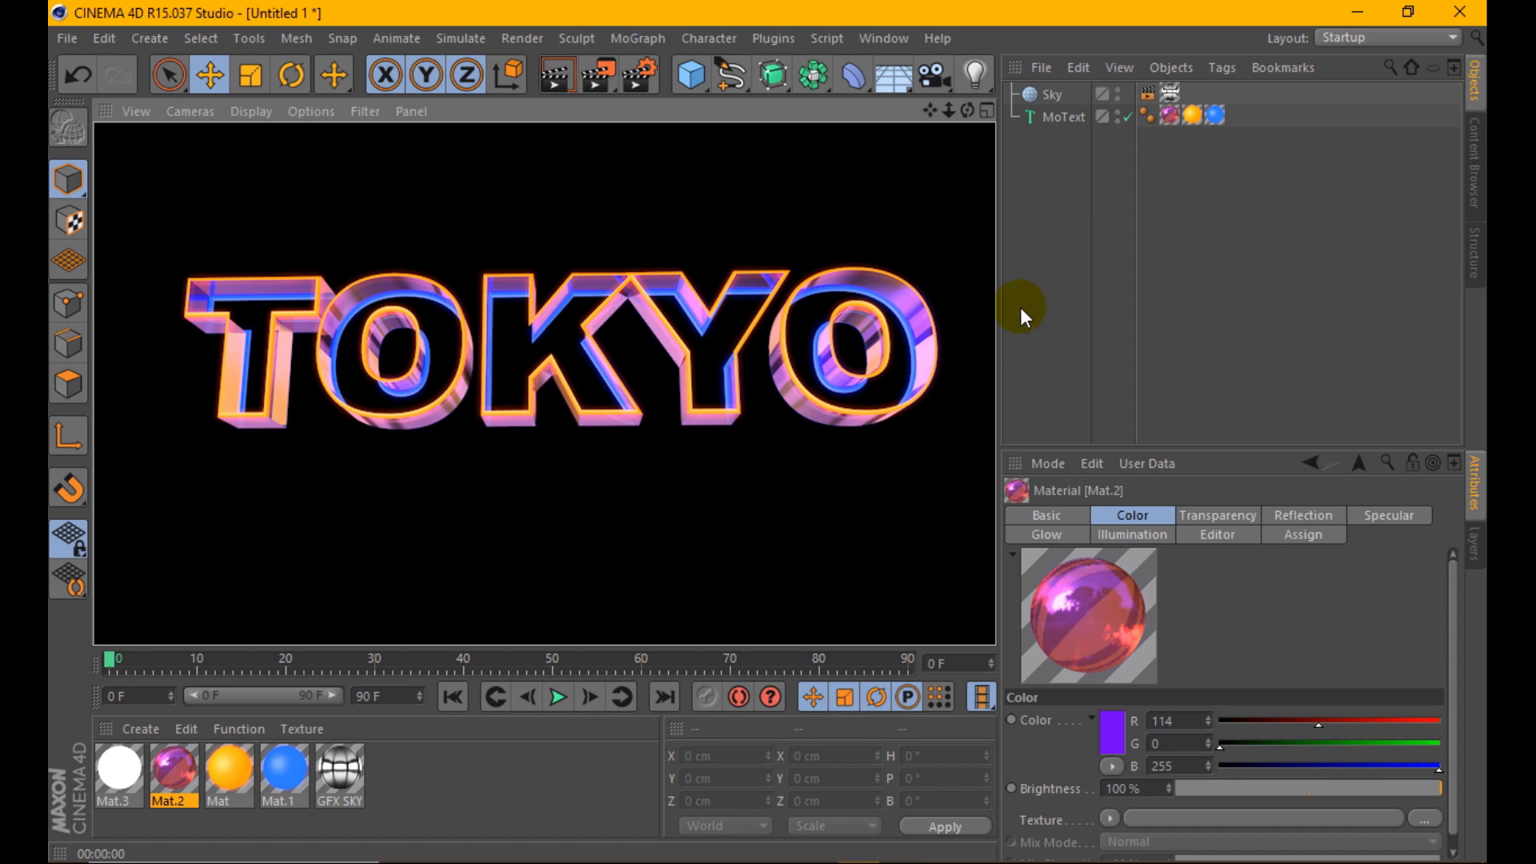
- Change the anti-aliasing mode in the render settings and preview the TOKYO text render
click(639, 73)
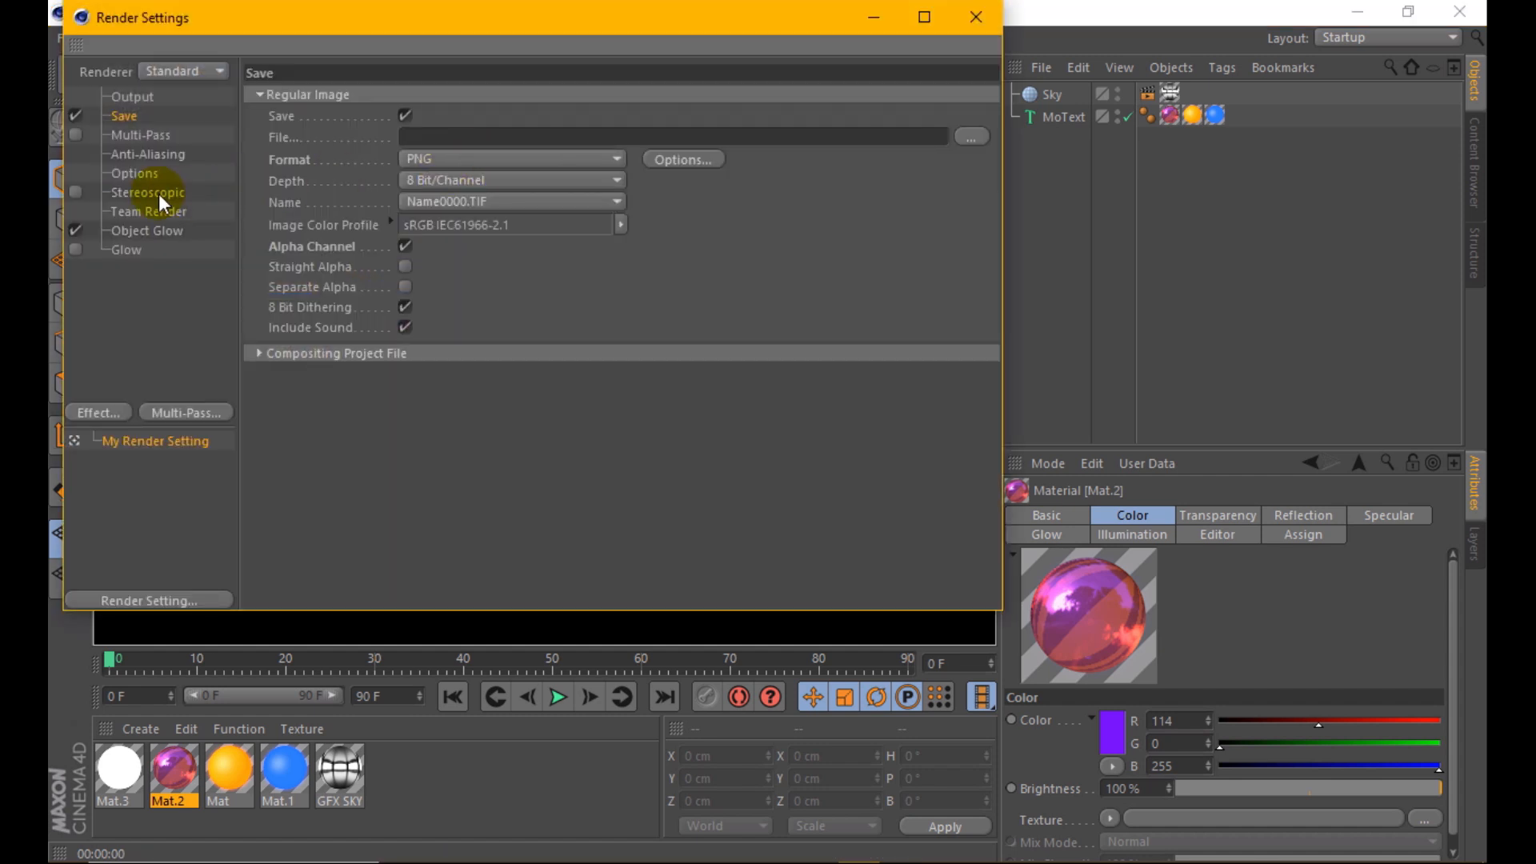
click(150, 154)
click(440, 117)
click(458, 194)
click(976, 27)
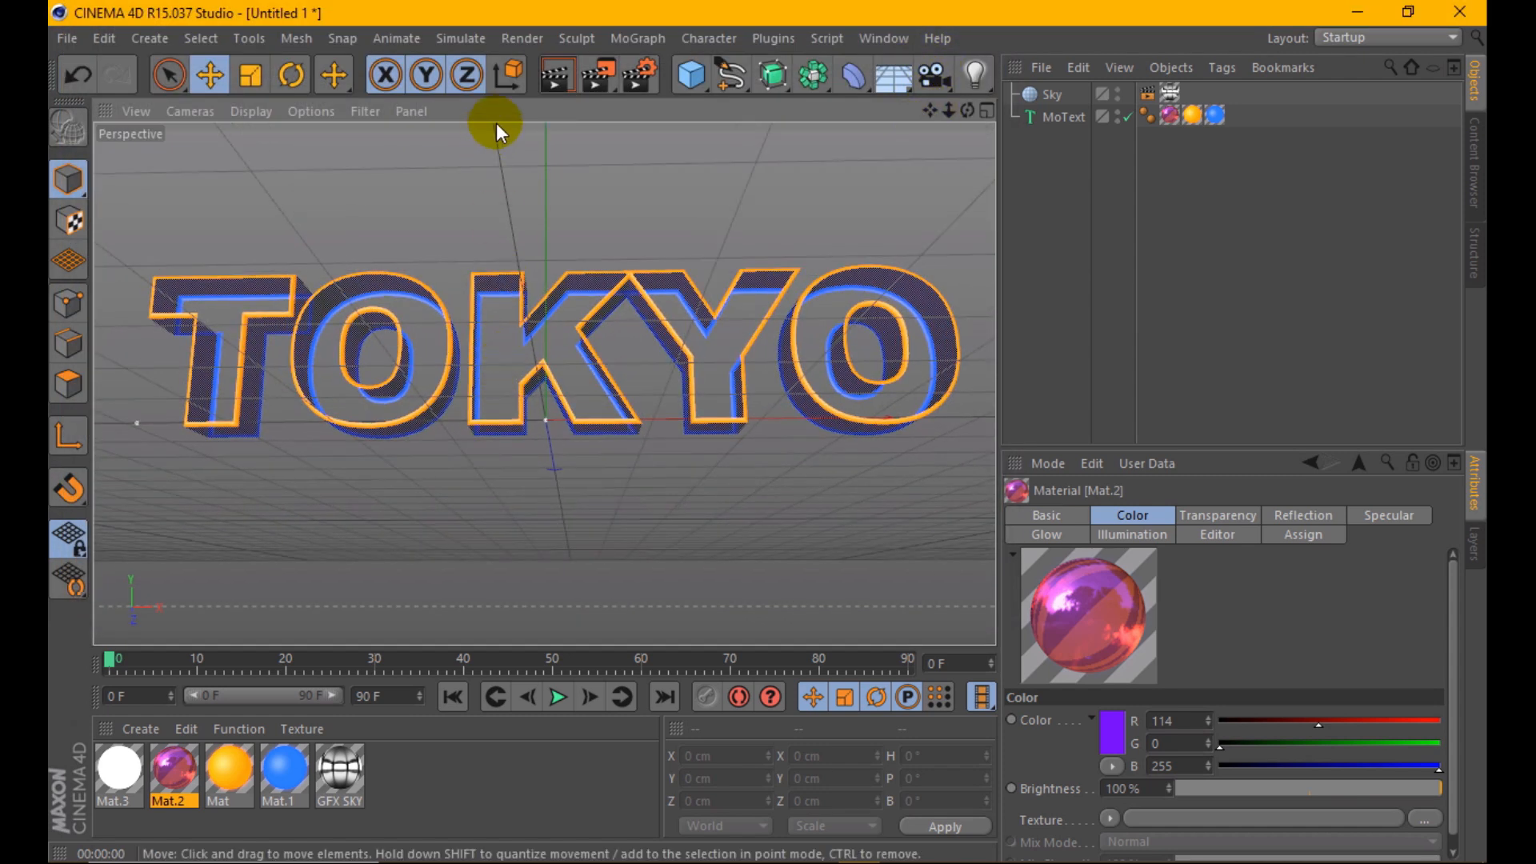
click(554, 76)
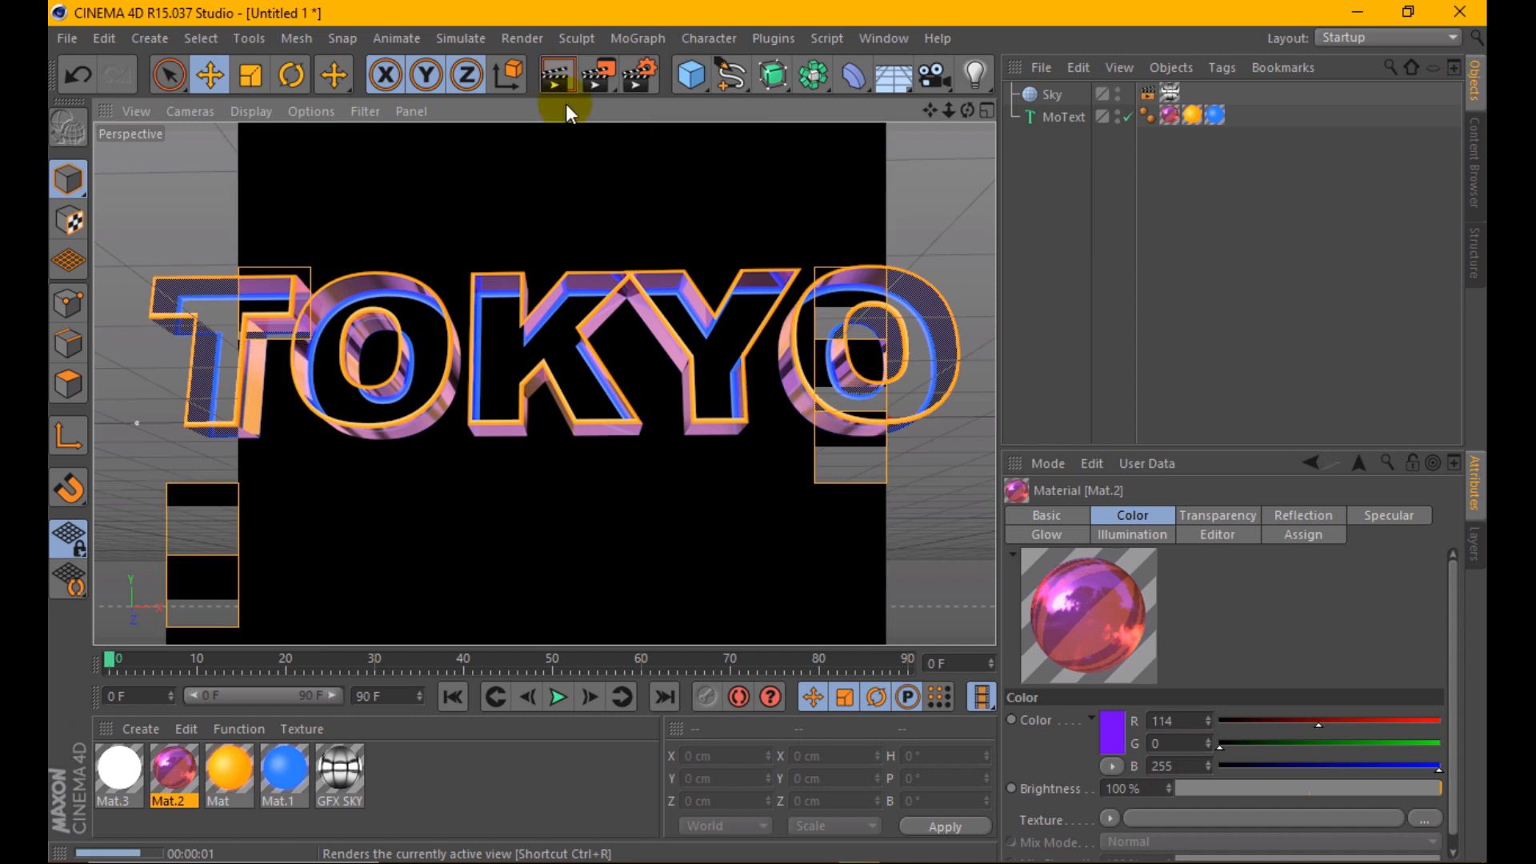